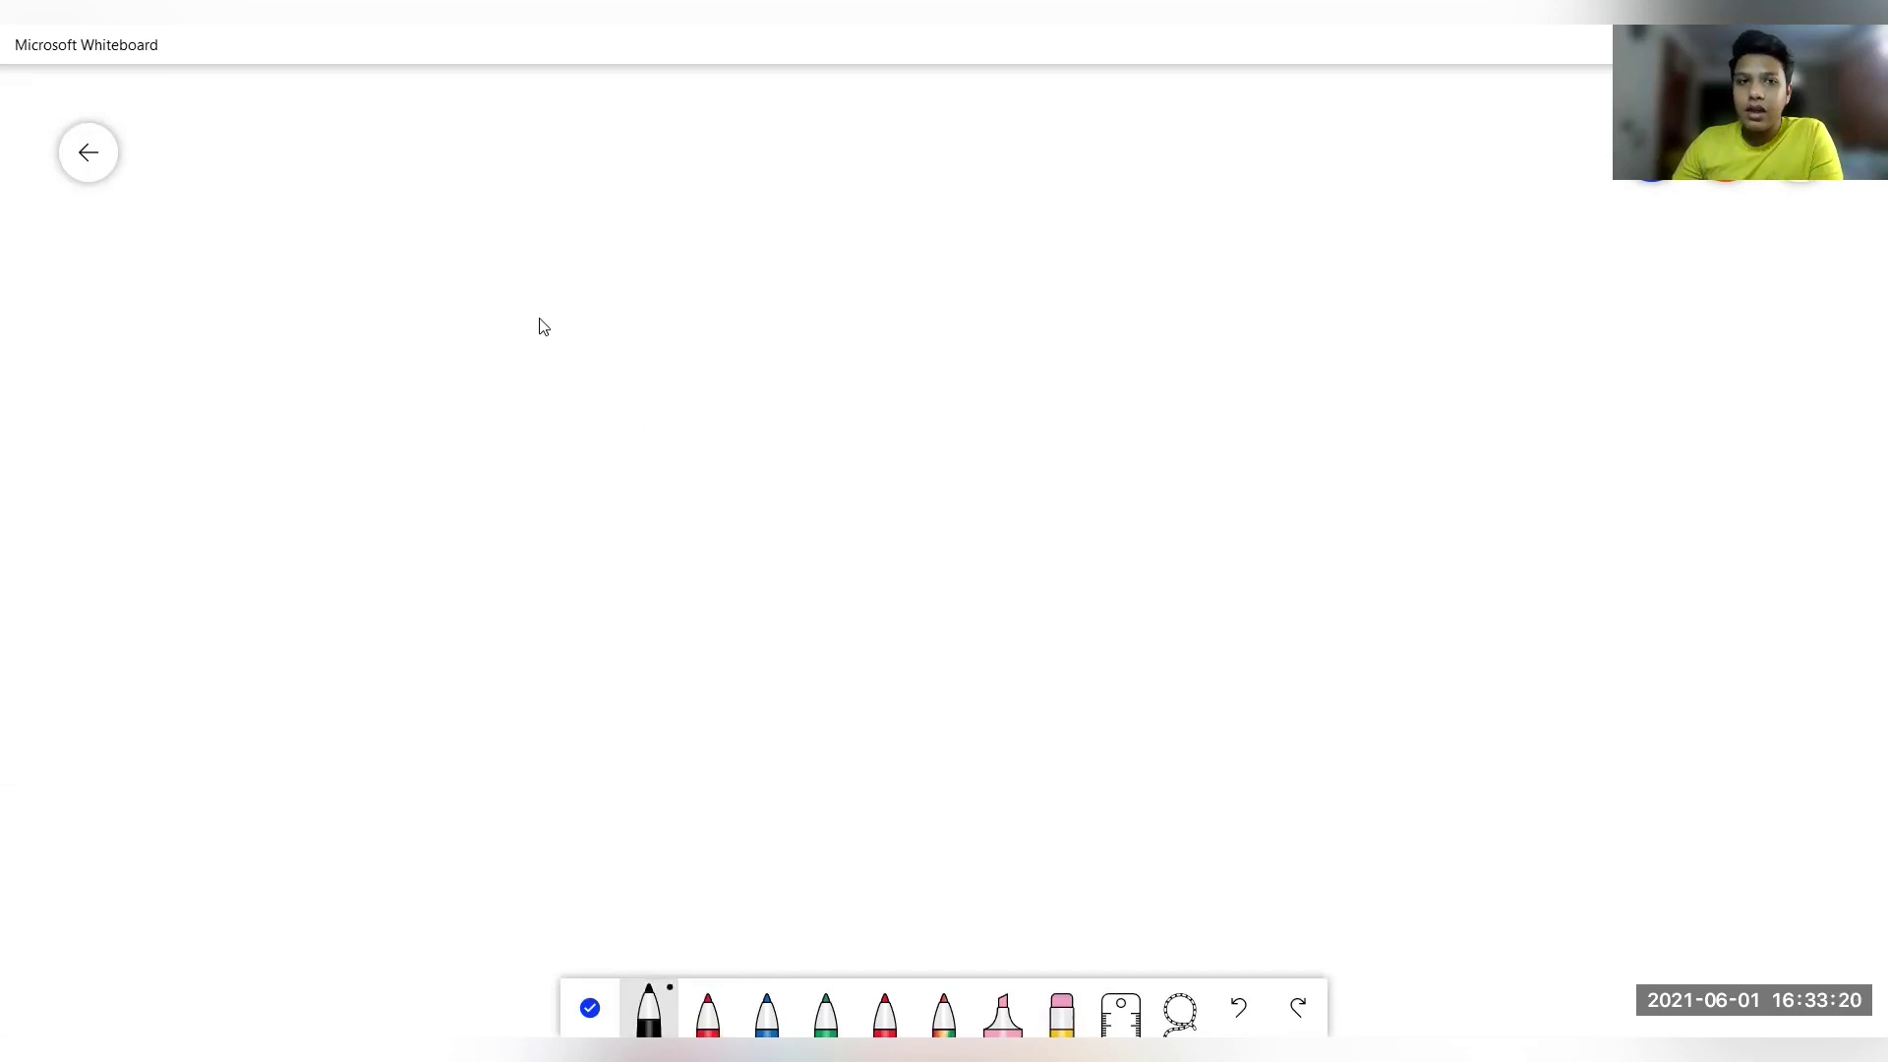
Handwrite '1) sideways', '2) UPTREND' and '3) DOWNTREND' in black, underlining each item
{"action": "mouse_move", "coordinate": [540, 320]}
{"action": "left_mouse_down"}
{"action": "mouse_move", "coordinate": [560, 344]}
{"action": "mouse_move", "coordinate": [587, 317]}
{"action": "mouse_move", "coordinate": [615, 334]}
{"action": "mouse_move", "coordinate": [647, 295]}
{"action": "mouse_move", "coordinate": [688, 315]}
{"action": "mouse_move", "coordinate": [708, 295]}
{"action": "mouse_move", "coordinate": [864, 278]}
{"action": "mouse_move", "coordinate": [903, 333]}
{"action": "left_mouse_up"}
{"action": "left_click_drag", "start_coordinate": [610, 363], "coordinate": [834, 338]}
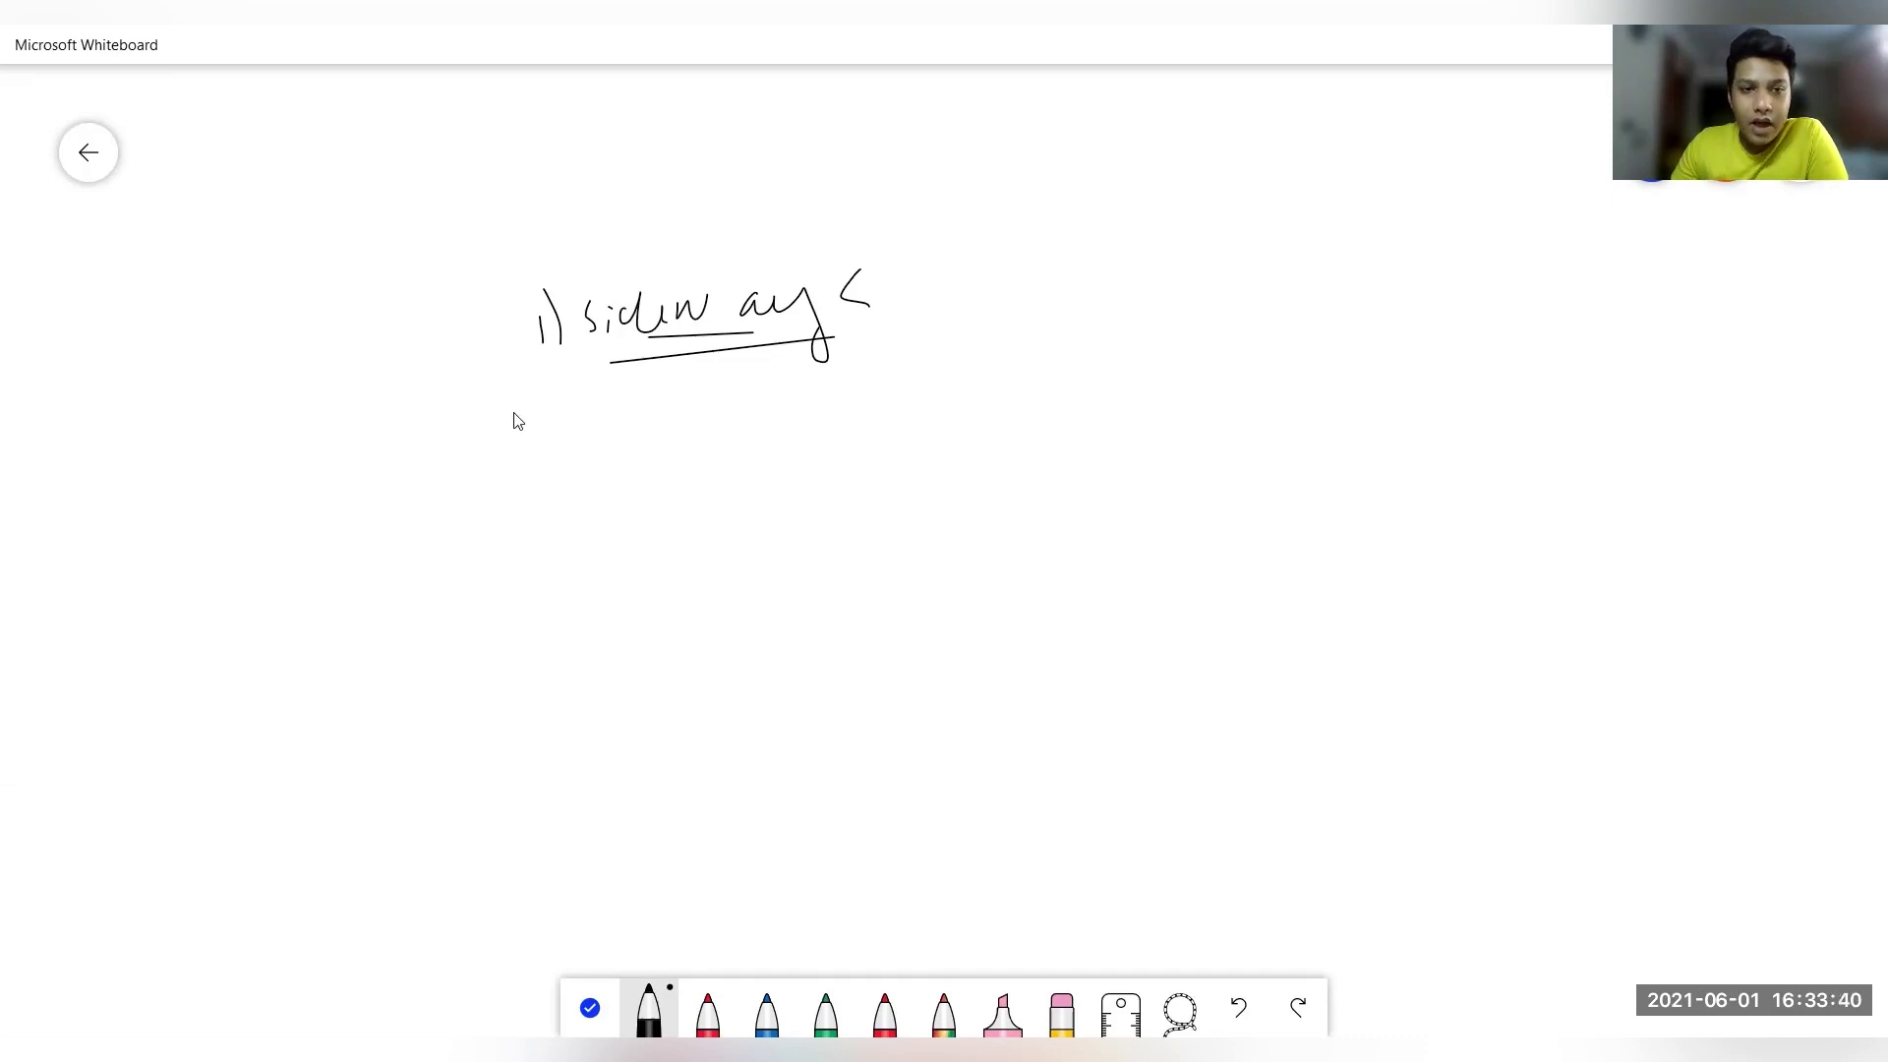
{"action": "mouse_move", "coordinate": [536, 417]}
{"action": "left_mouse_down"}
{"action": "mouse_move", "coordinate": [557, 454]}
{"action": "mouse_move", "coordinate": [639, 423]}
{"action": "mouse_move", "coordinate": [634, 449]}
{"action": "mouse_move", "coordinate": [675, 413]}
{"action": "mouse_move", "coordinate": [725, 434]}
{"action": "left_mouse_up"}
{"action": "mouse_move", "coordinate": [529, 497]}
{"action": "left_mouse_down"}
{"action": "mouse_move", "coordinate": [531, 527]}
{"action": "mouse_move", "coordinate": [580, 527]}
{"action": "left_mouse_up"}
{"action": "left_click_drag", "start_coordinate": [607, 489], "coordinate": [620, 521]}
{"action": "mouse_move", "coordinate": [637, 496]}
{"action": "left_mouse_down"}
{"action": "mouse_move", "coordinate": [653, 511]}
{"action": "mouse_move", "coordinate": [738, 472]}
{"action": "mouse_move", "coordinate": [803, 496]}
{"action": "mouse_move", "coordinate": [839, 485]}
{"action": "left_mouse_up"}
{"action": "left_click_drag", "start_coordinate": [685, 530], "coordinate": [835, 496]}
{"action": "left_click_drag", "start_coordinate": [602, 460], "coordinate": [727, 454]}
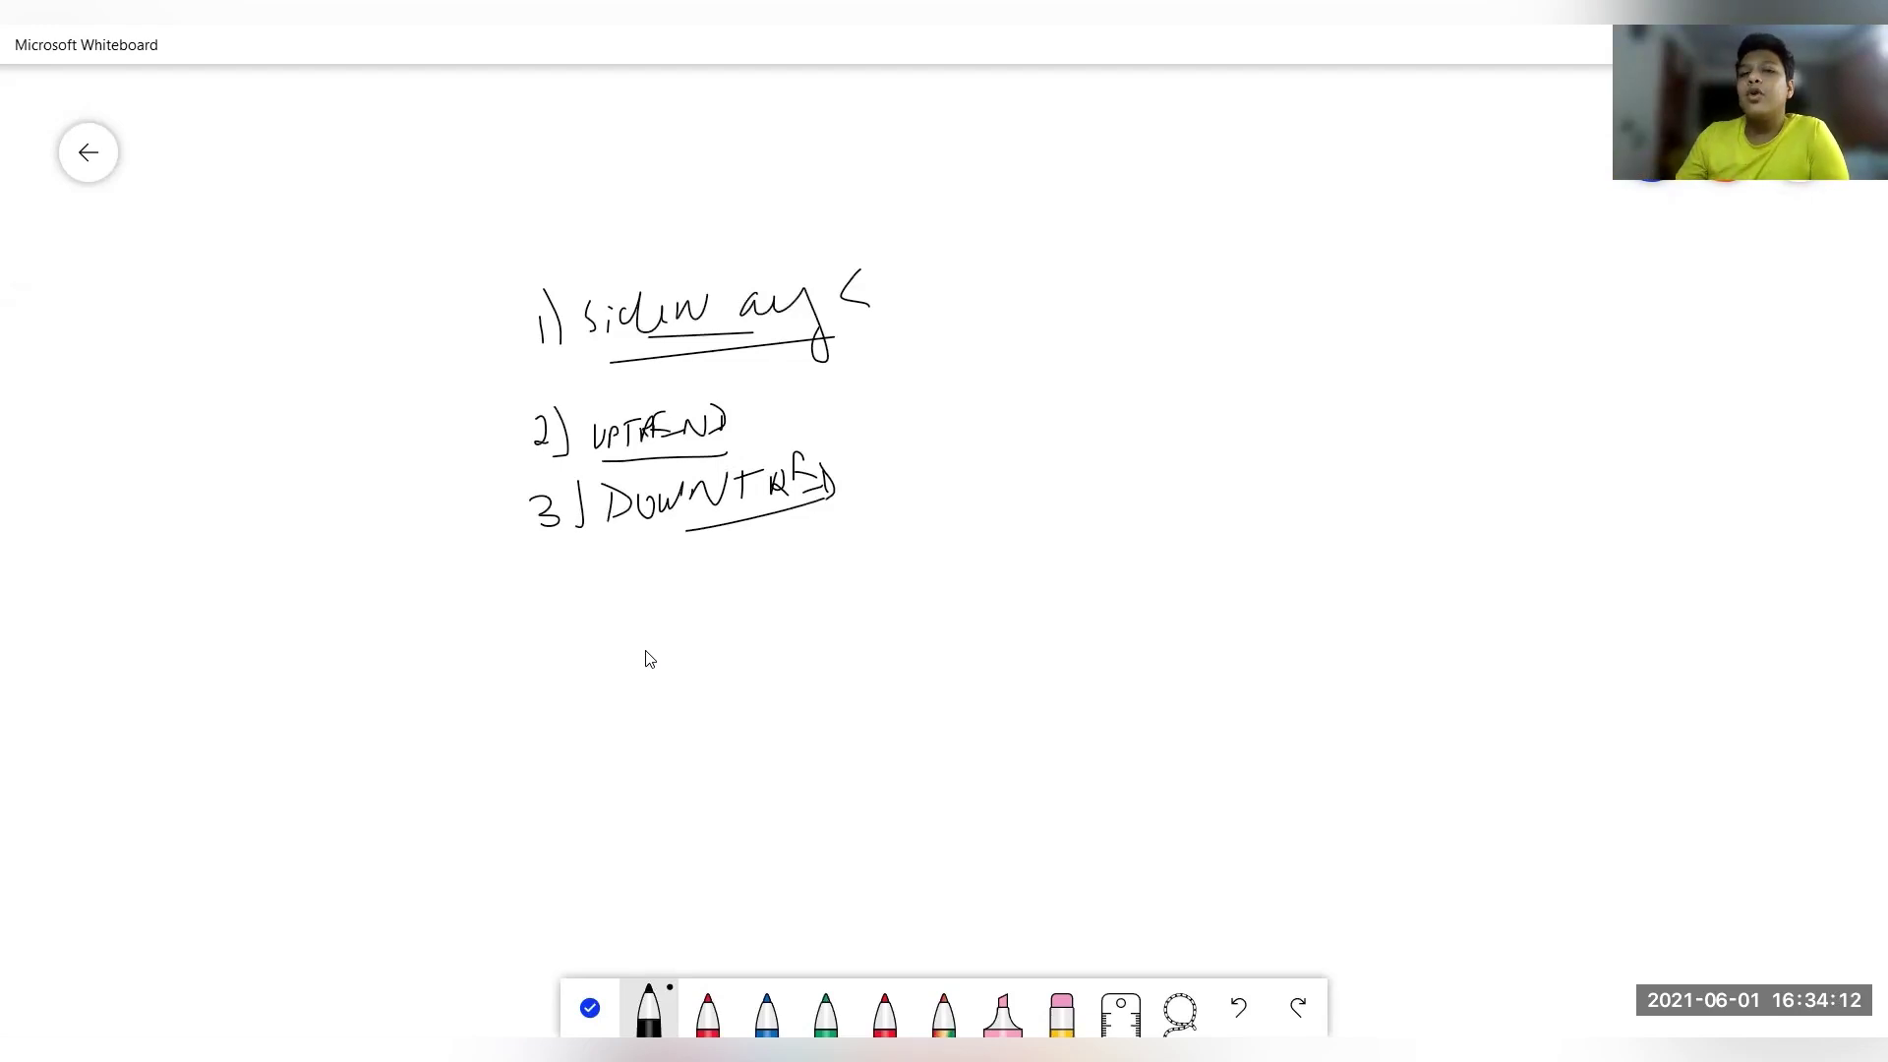
{"action": "mouse_move", "coordinate": [1100, 536]}
{"action": "left_mouse_down"}
{"action": "mouse_move", "coordinate": [1117, 624]}
{"action": "mouse_move", "coordinate": [1264, 535]}
{"action": "mouse_move", "coordinate": [1367, 573]}
{"action": "left_mouse_up"}
{"action": "left_click_drag", "start_coordinate": [979, 468], "coordinate": [1708, 475]}
{"action": "left_click_drag", "start_coordinate": [1069, 605], "coordinate": [1827, 588]}
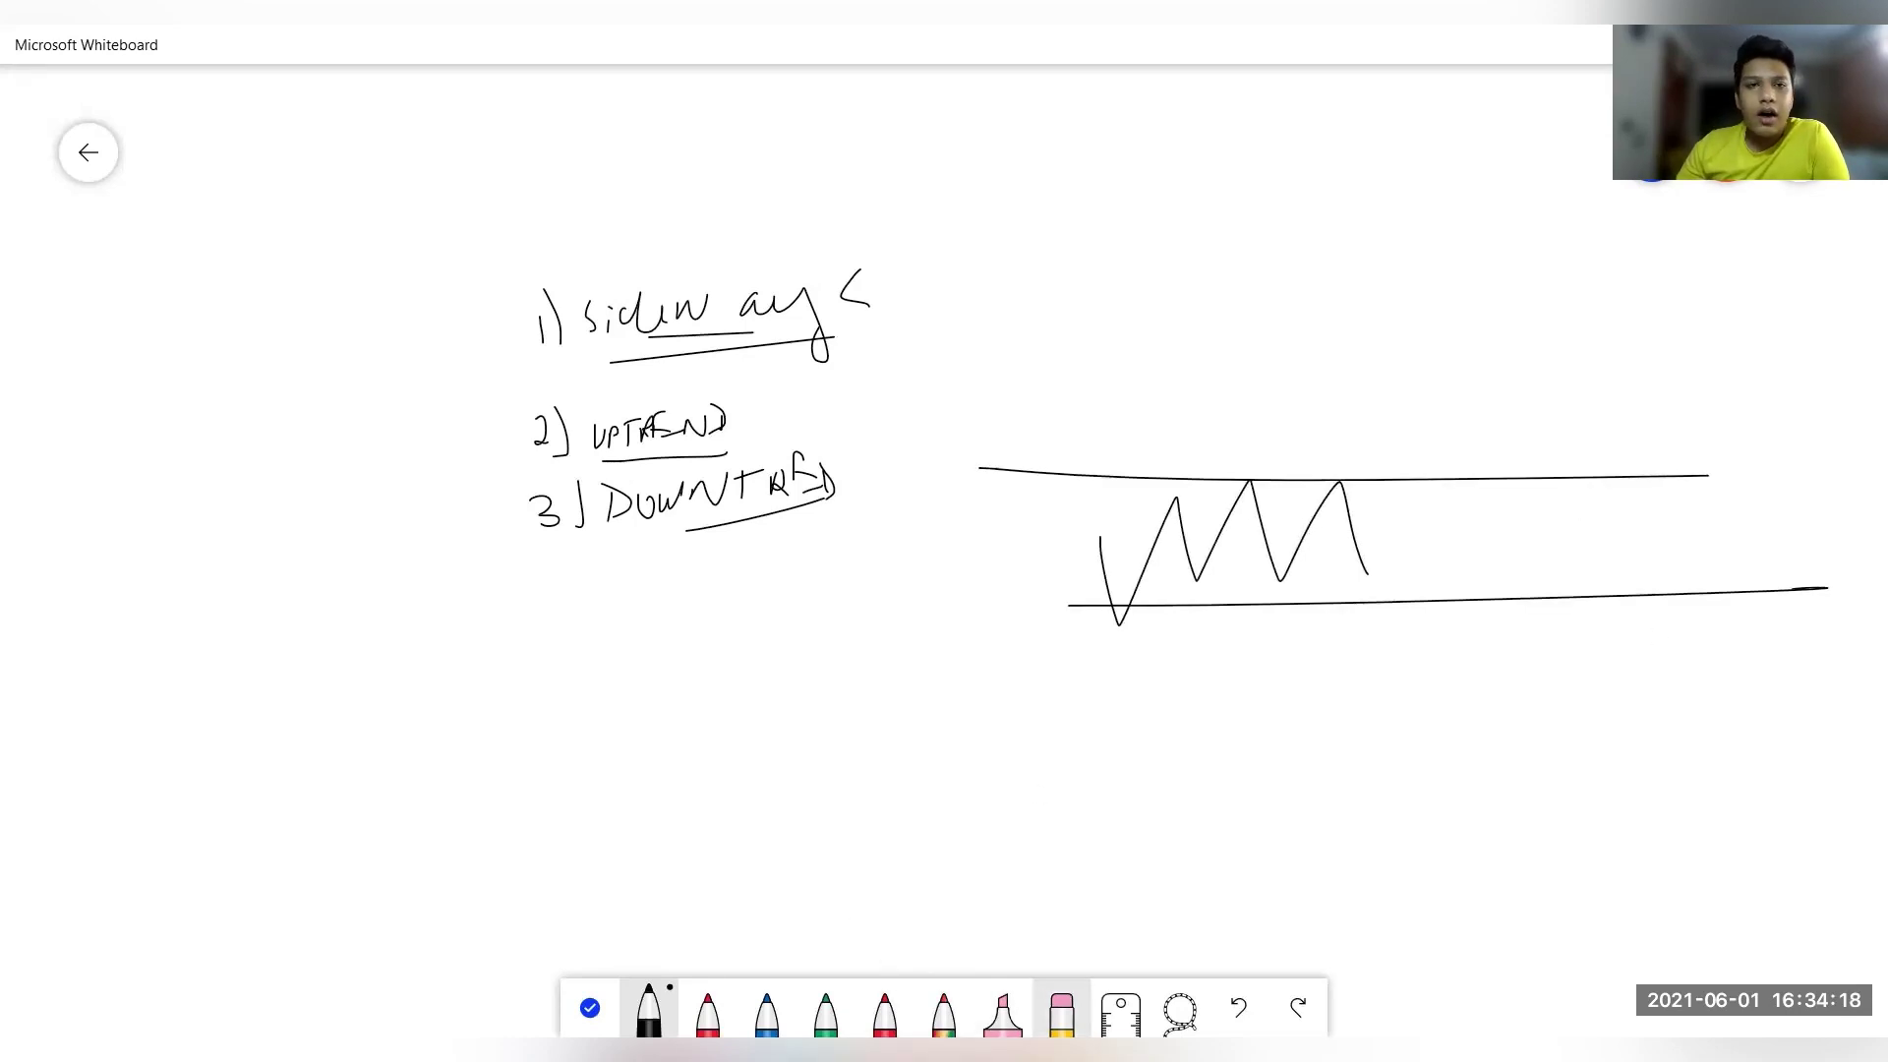
{"action": "left_click", "coordinate": [1062, 1008]}
{"action": "mouse_move", "coordinate": [1168, 474]}
{"action": "left_mouse_down"}
{"action": "mouse_move", "coordinate": [1023, 486]}
{"action": "mouse_move", "coordinate": [1500, 498]}
{"action": "mouse_move", "coordinate": [1593, 609]}
{"action": "mouse_move", "coordinate": [1765, 560]}
{"action": "left_mouse_up"}
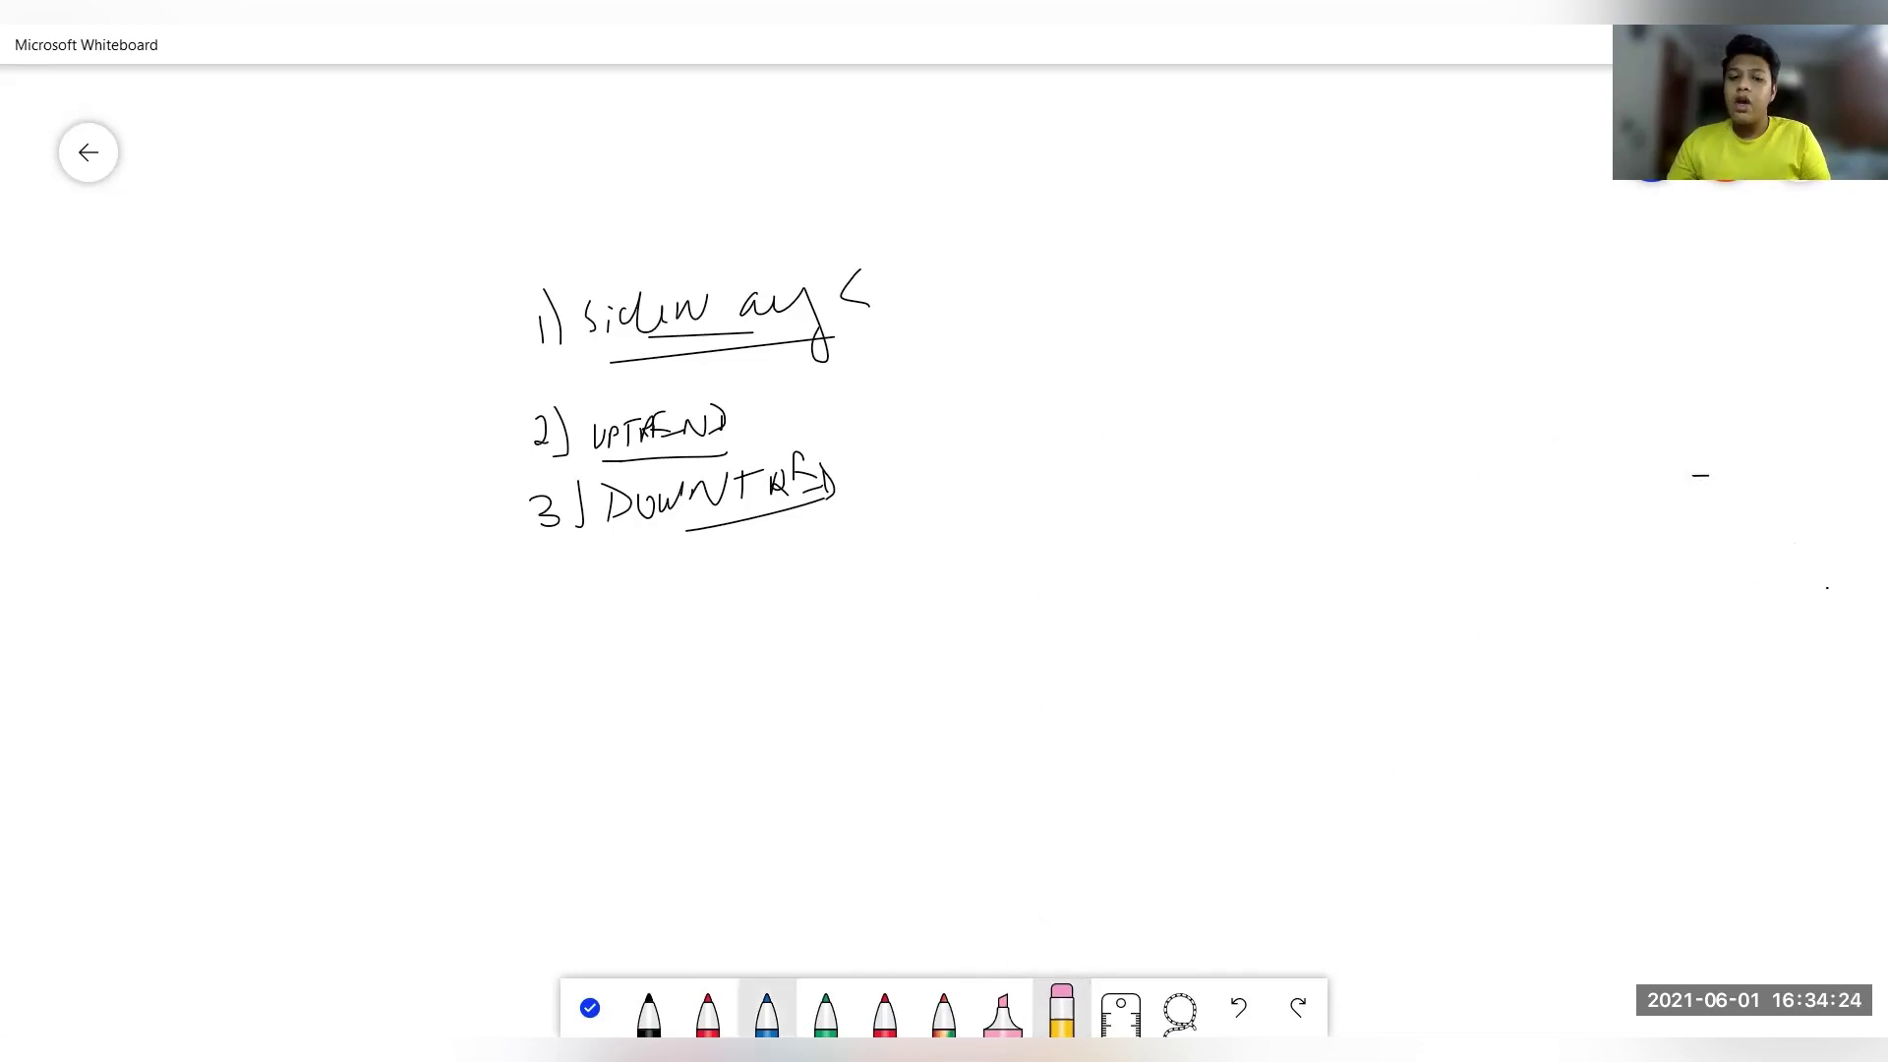
{"action": "left_click", "coordinate": [649, 1008]}
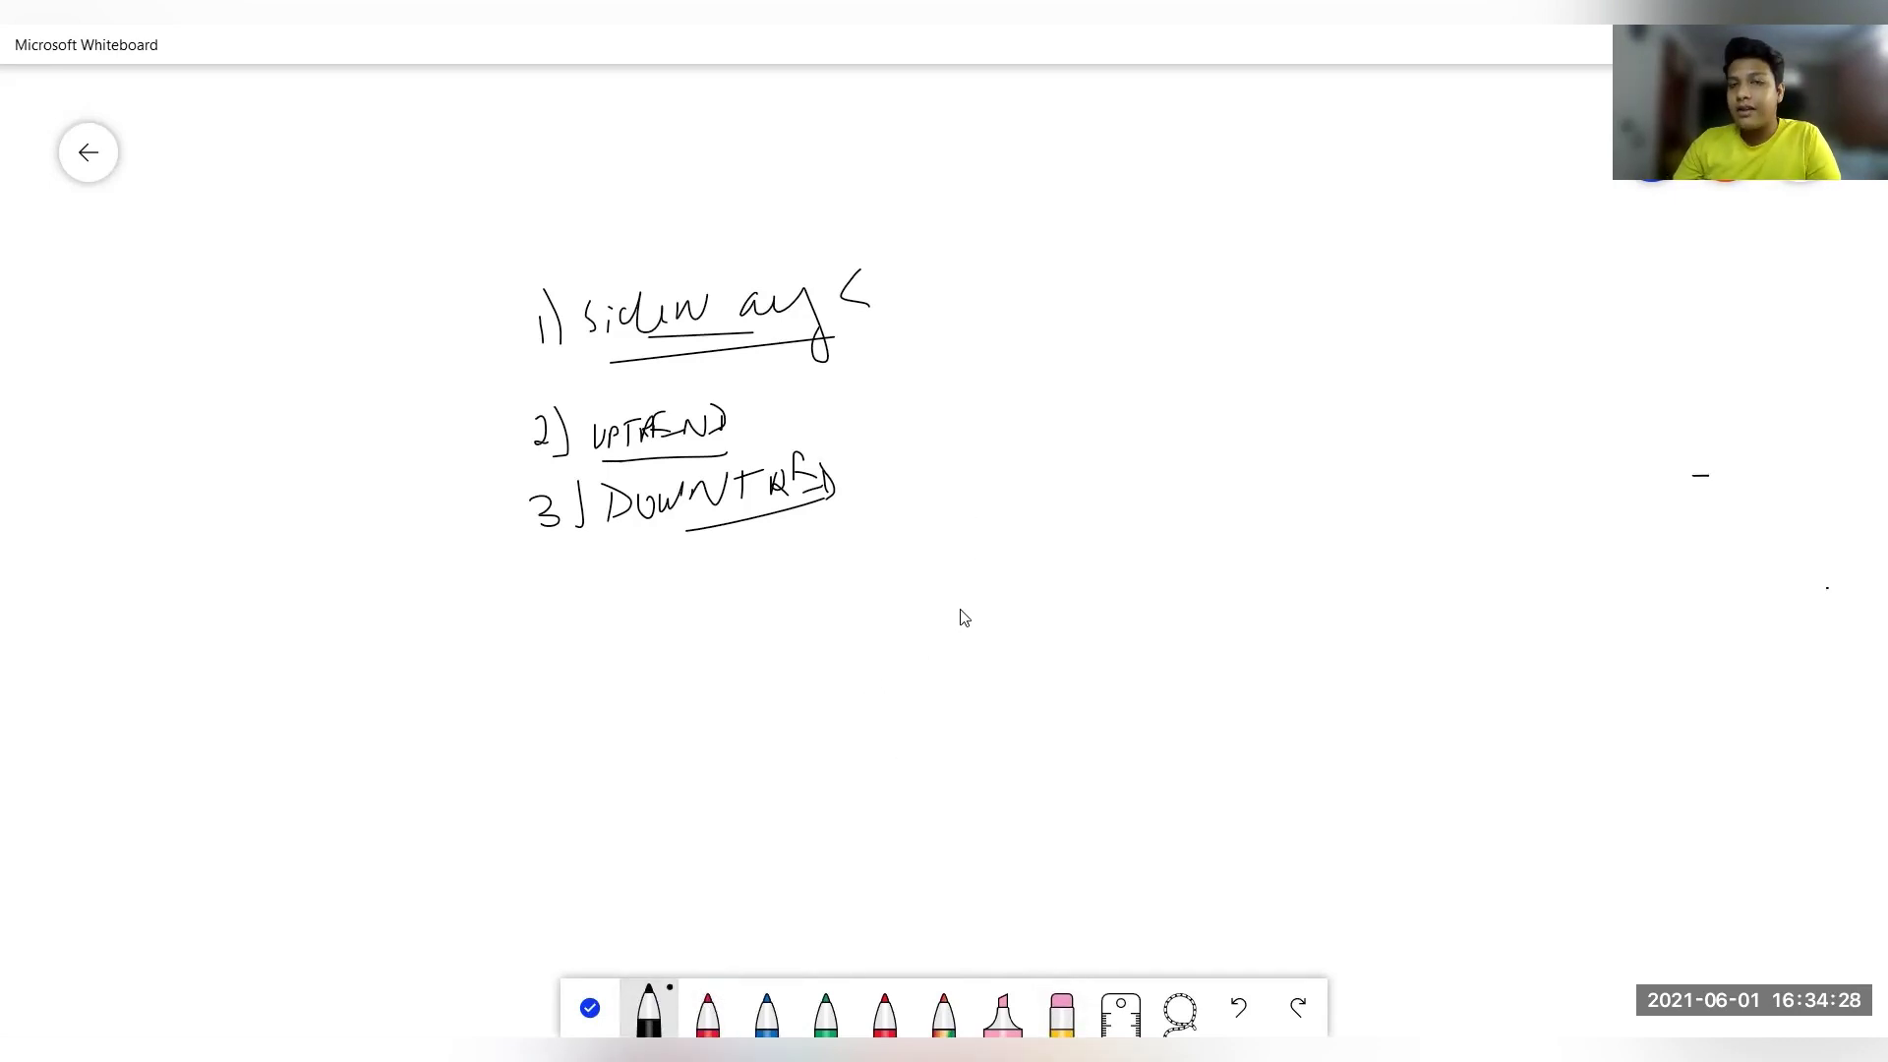
Draw an arrow from UPTREND to a rising zigzag and label its lows L1 to L5
{"action": "left_click_drag", "start_coordinate": [749, 405], "coordinate": [944, 655]}
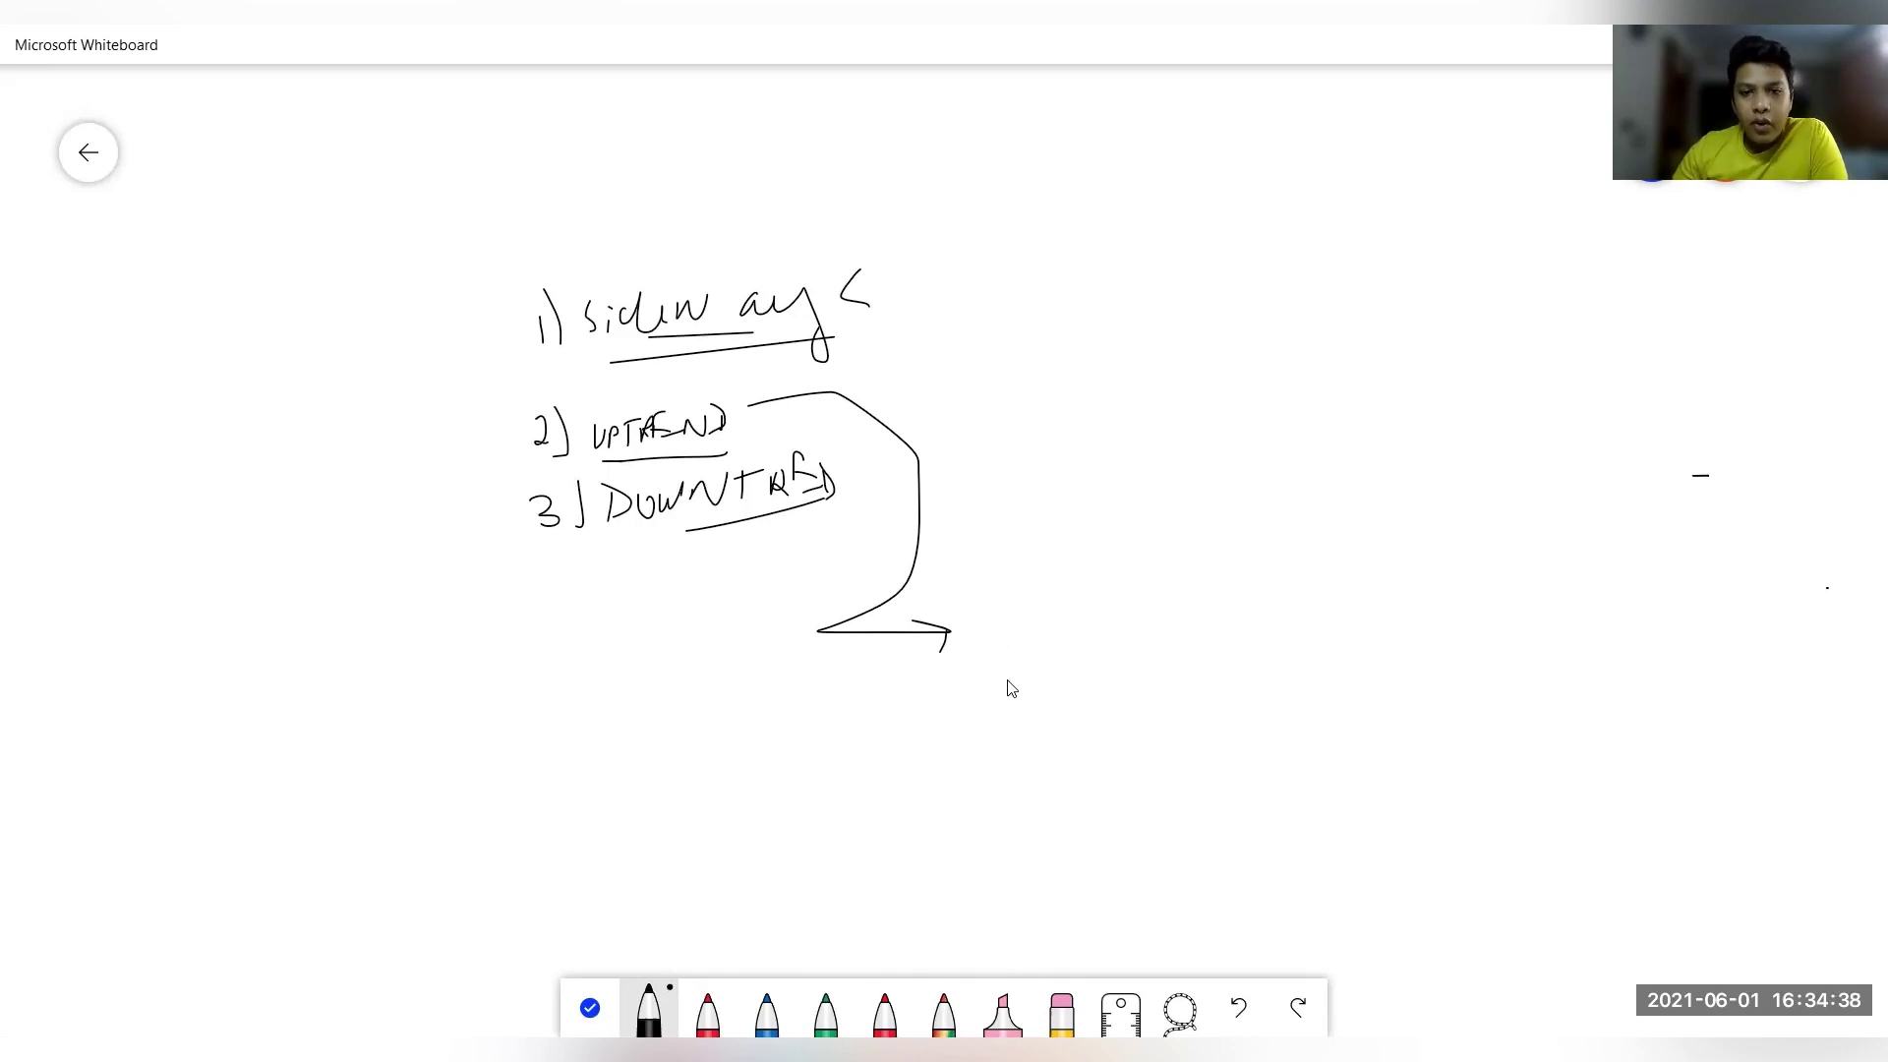
{"action": "mouse_move", "coordinate": [1008, 686]}
{"action": "left_mouse_down"}
{"action": "mouse_move", "coordinate": [1025, 611]}
{"action": "mouse_move", "coordinate": [1106, 634]}
{"action": "mouse_move", "coordinate": [1142, 462]}
{"action": "mouse_move", "coordinate": [1184, 536]}
{"action": "mouse_move", "coordinate": [1227, 408]}
{"action": "mouse_move", "coordinate": [1263, 454]}
{"action": "mouse_move", "coordinate": [1294, 316]}
{"action": "mouse_move", "coordinate": [1310, 344]}
{"action": "left_mouse_up"}
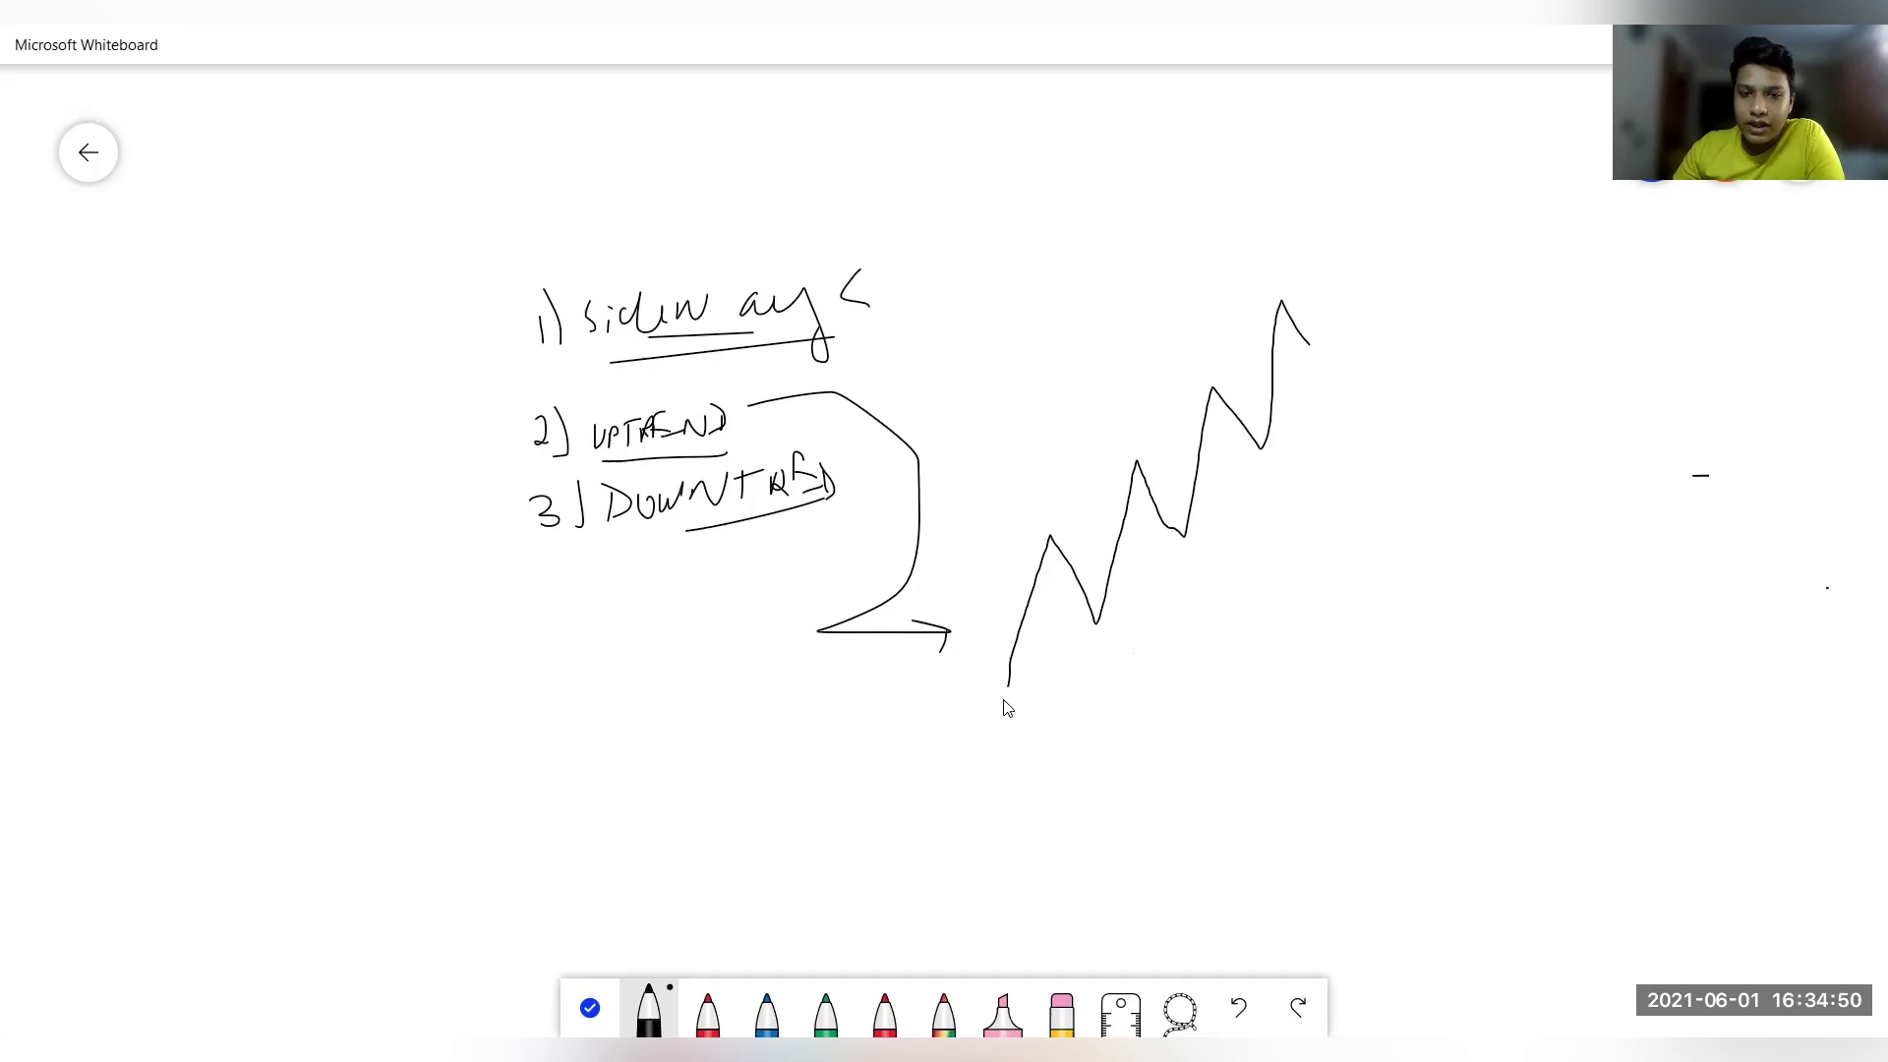
{"action": "left_click_drag", "start_coordinate": [1004, 697], "coordinate": [1024, 695]}
{"action": "left_click_drag", "start_coordinate": [1094, 645], "coordinate": [1110, 645]}
{"action": "left_click_drag", "start_coordinate": [979, 696], "coordinate": [998, 715]}
{"action": "left_click_drag", "start_coordinate": [1009, 700], "coordinate": [1009, 721]}
{"action": "left_click_drag", "start_coordinate": [1095, 635], "coordinate": [1095, 668]}
{"action": "mouse_move", "coordinate": [1101, 651]}
{"action": "left_mouse_down"}
{"action": "mouse_move", "coordinate": [1117, 673]}
{"action": "mouse_move", "coordinate": [1170, 666]}
{"action": "left_mouse_up"}
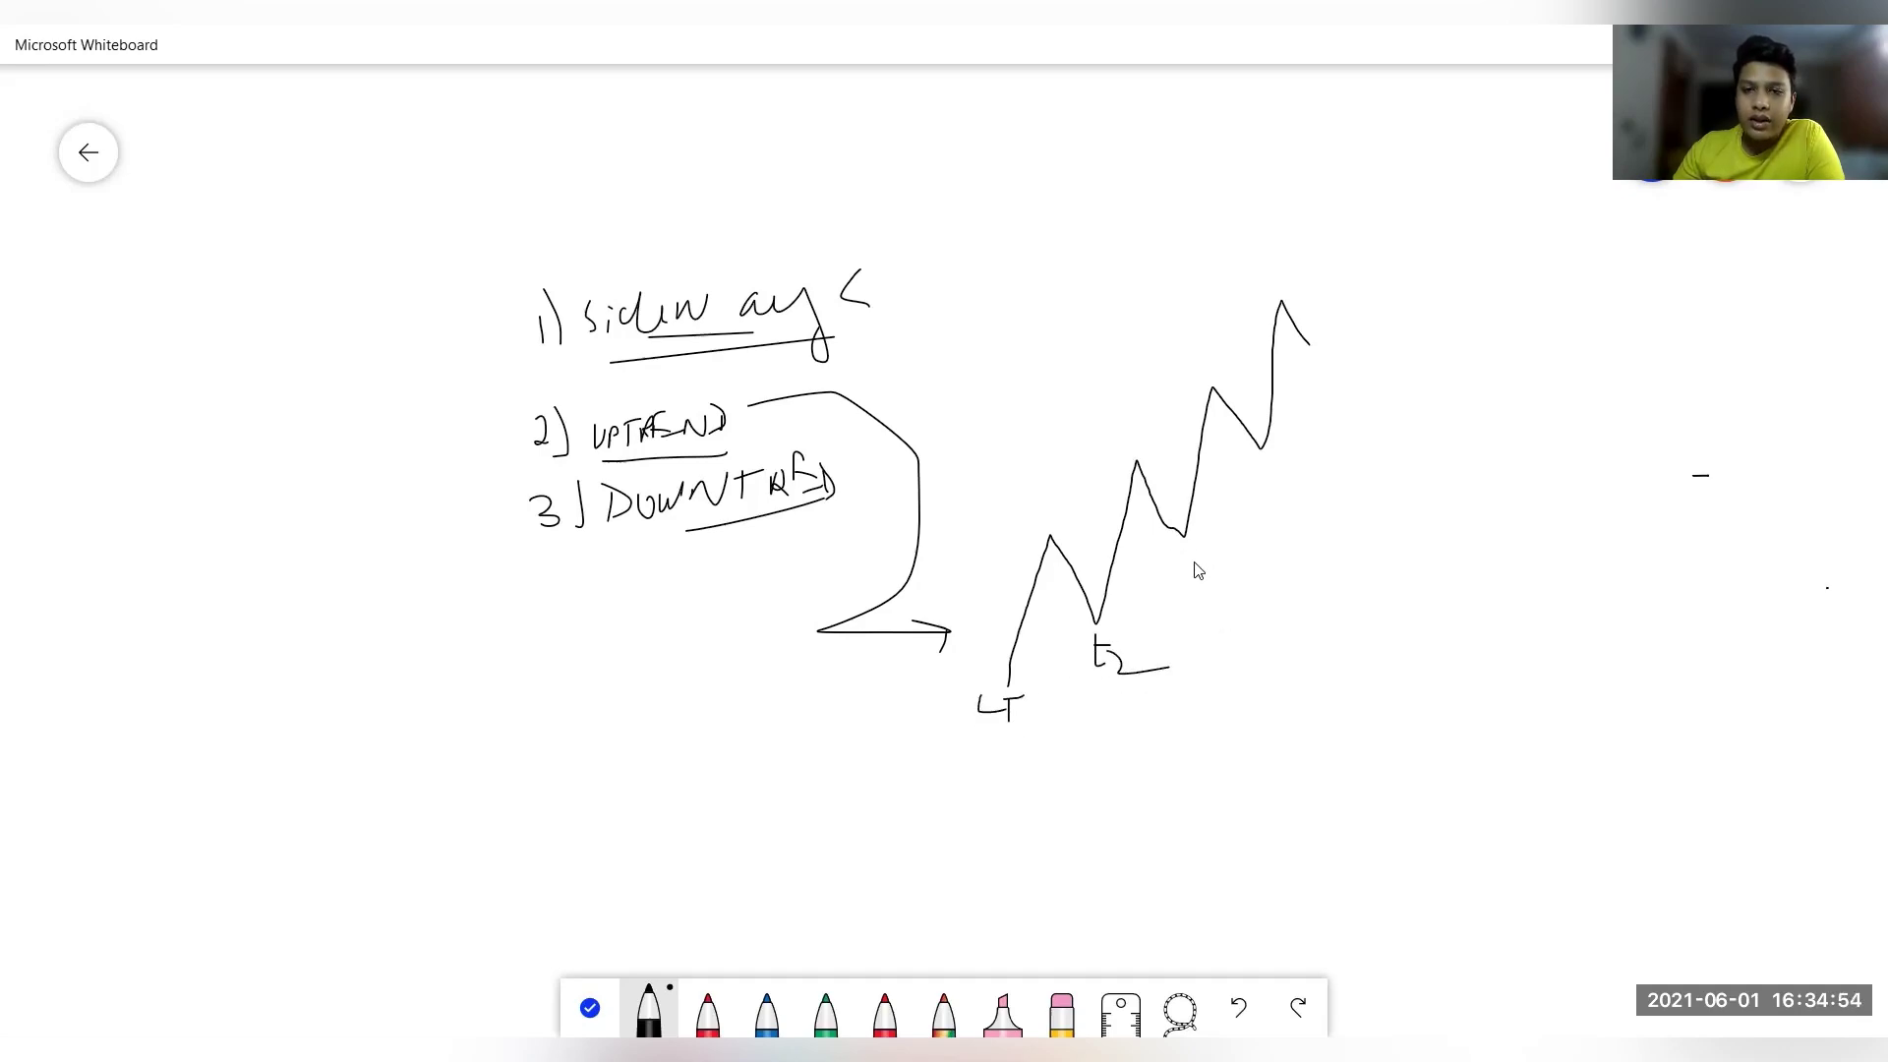
{"action": "mouse_move", "coordinate": [1184, 548]}
{"action": "left_mouse_down"}
{"action": "mouse_move", "coordinate": [1186, 568]}
{"action": "mouse_move", "coordinate": [1234, 568]}
{"action": "mouse_move", "coordinate": [1215, 572]}
{"action": "left_mouse_up"}
{"action": "left_click_drag", "start_coordinate": [1259, 462], "coordinate": [1270, 494]}
{"action": "left_click_drag", "start_coordinate": [1281, 477], "coordinate": [1294, 520]}
{"action": "left_click_drag", "start_coordinate": [1321, 351], "coordinate": [1346, 371]}
Label the zigzag's highs H1, H2, H3 and H4
{"action": "mouse_move", "coordinate": [1023, 513]}
{"action": "left_mouse_down"}
{"action": "mouse_move", "coordinate": [1023, 536]}
{"action": "mouse_move", "coordinate": [1035, 523]}
{"action": "left_mouse_up"}
{"action": "left_click_drag", "start_coordinate": [1035, 515], "coordinate": [1034, 531]}
{"action": "left_click", "coordinate": [1044, 525]}
{"action": "left_click_drag", "start_coordinate": [1125, 446], "coordinate": [1133, 442]}
{"action": "left_click_drag", "start_coordinate": [1145, 428], "coordinate": [1159, 445]}
{"action": "mouse_move", "coordinate": [1203, 370]}
{"action": "left_mouse_down"}
{"action": "mouse_move", "coordinate": [1204, 391]}
{"action": "mouse_move", "coordinate": [1215, 374]}
{"action": "left_mouse_up"}
{"action": "left_click_drag", "start_coordinate": [1219, 359], "coordinate": [1231, 378]}
{"action": "left_click_drag", "start_coordinate": [1274, 263], "coordinate": [1283, 276]}
{"action": "left_click_drag", "start_coordinate": [1283, 266], "coordinate": [1294, 286]}
{"action": "left_click_drag", "start_coordinate": [1293, 277], "coordinate": [1293, 300]}
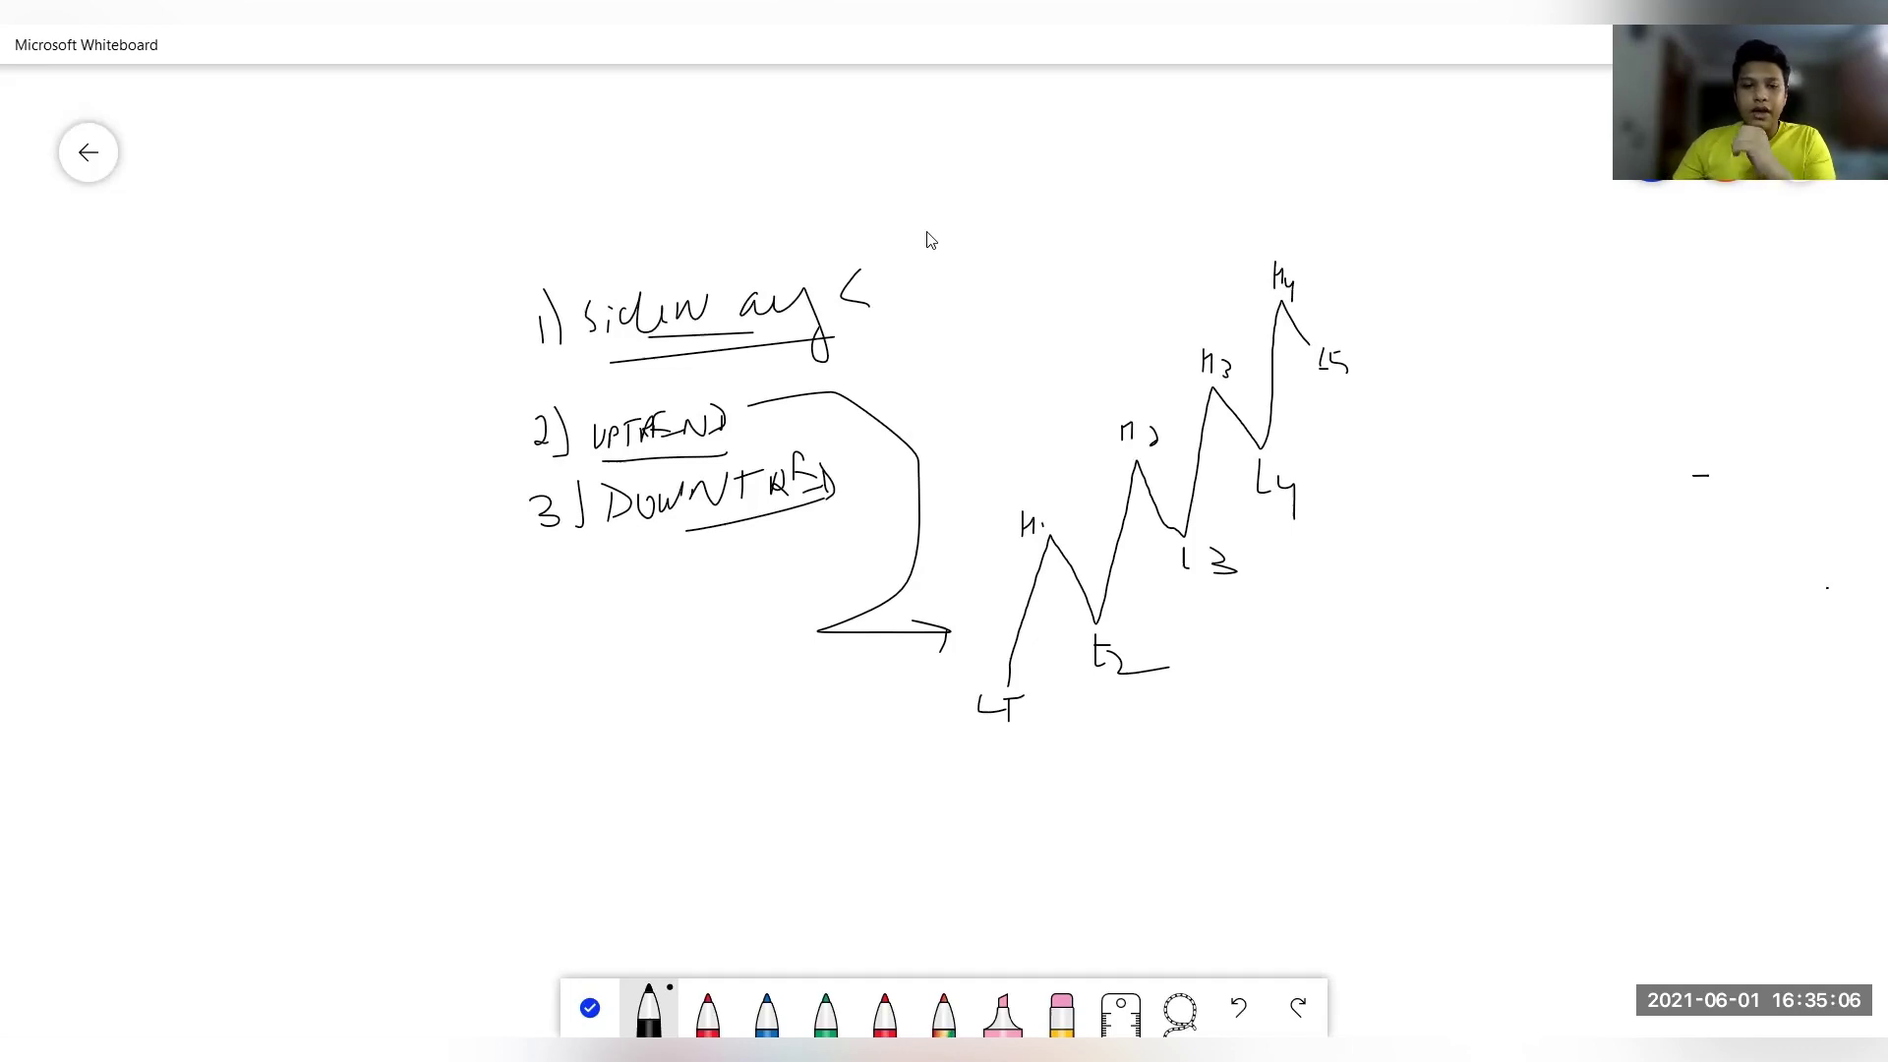
In green, circle the H1, H3, L1 and L2 labels with arrows linking them
{"action": "left_click", "coordinate": [824, 1013]}
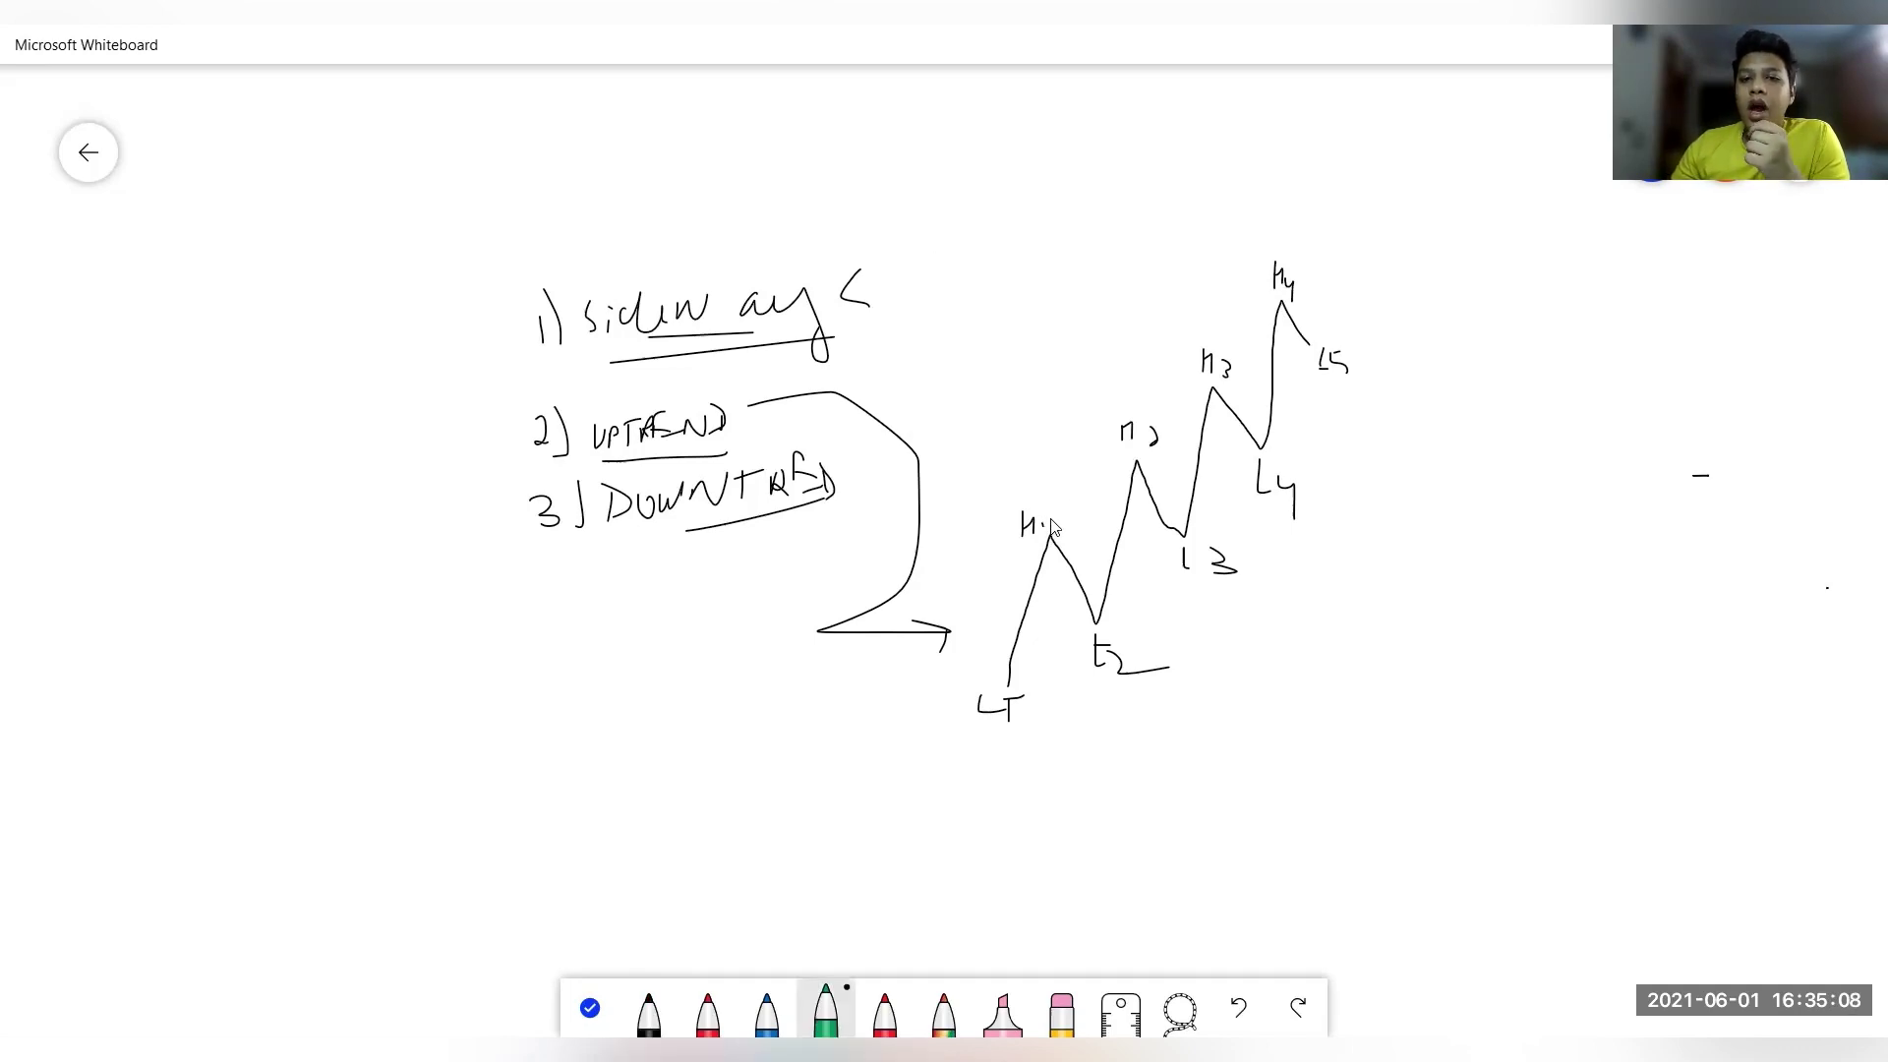
{"action": "mouse_move", "coordinate": [1050, 523]}
{"action": "left_mouse_down"}
{"action": "mouse_move", "coordinate": [1033, 502]}
{"action": "mouse_move", "coordinate": [1017, 535]}
{"action": "mouse_move", "coordinate": [1044, 541]}
{"action": "mouse_move", "coordinate": [1126, 409]}
{"action": "mouse_move", "coordinate": [1143, 450]}
{"action": "mouse_move", "coordinate": [1172, 371]}
{"action": "mouse_move", "coordinate": [1227, 340]}
{"action": "mouse_move", "coordinate": [1201, 377]}
{"action": "mouse_move", "coordinate": [1241, 389]}
{"action": "mouse_move", "coordinate": [1243, 354]}
{"action": "left_mouse_up"}
{"action": "mouse_move", "coordinate": [1237, 344]}
{"action": "left_mouse_down"}
{"action": "mouse_move", "coordinate": [1264, 315]}
{"action": "mouse_move", "coordinate": [1262, 346]}
{"action": "left_mouse_up"}
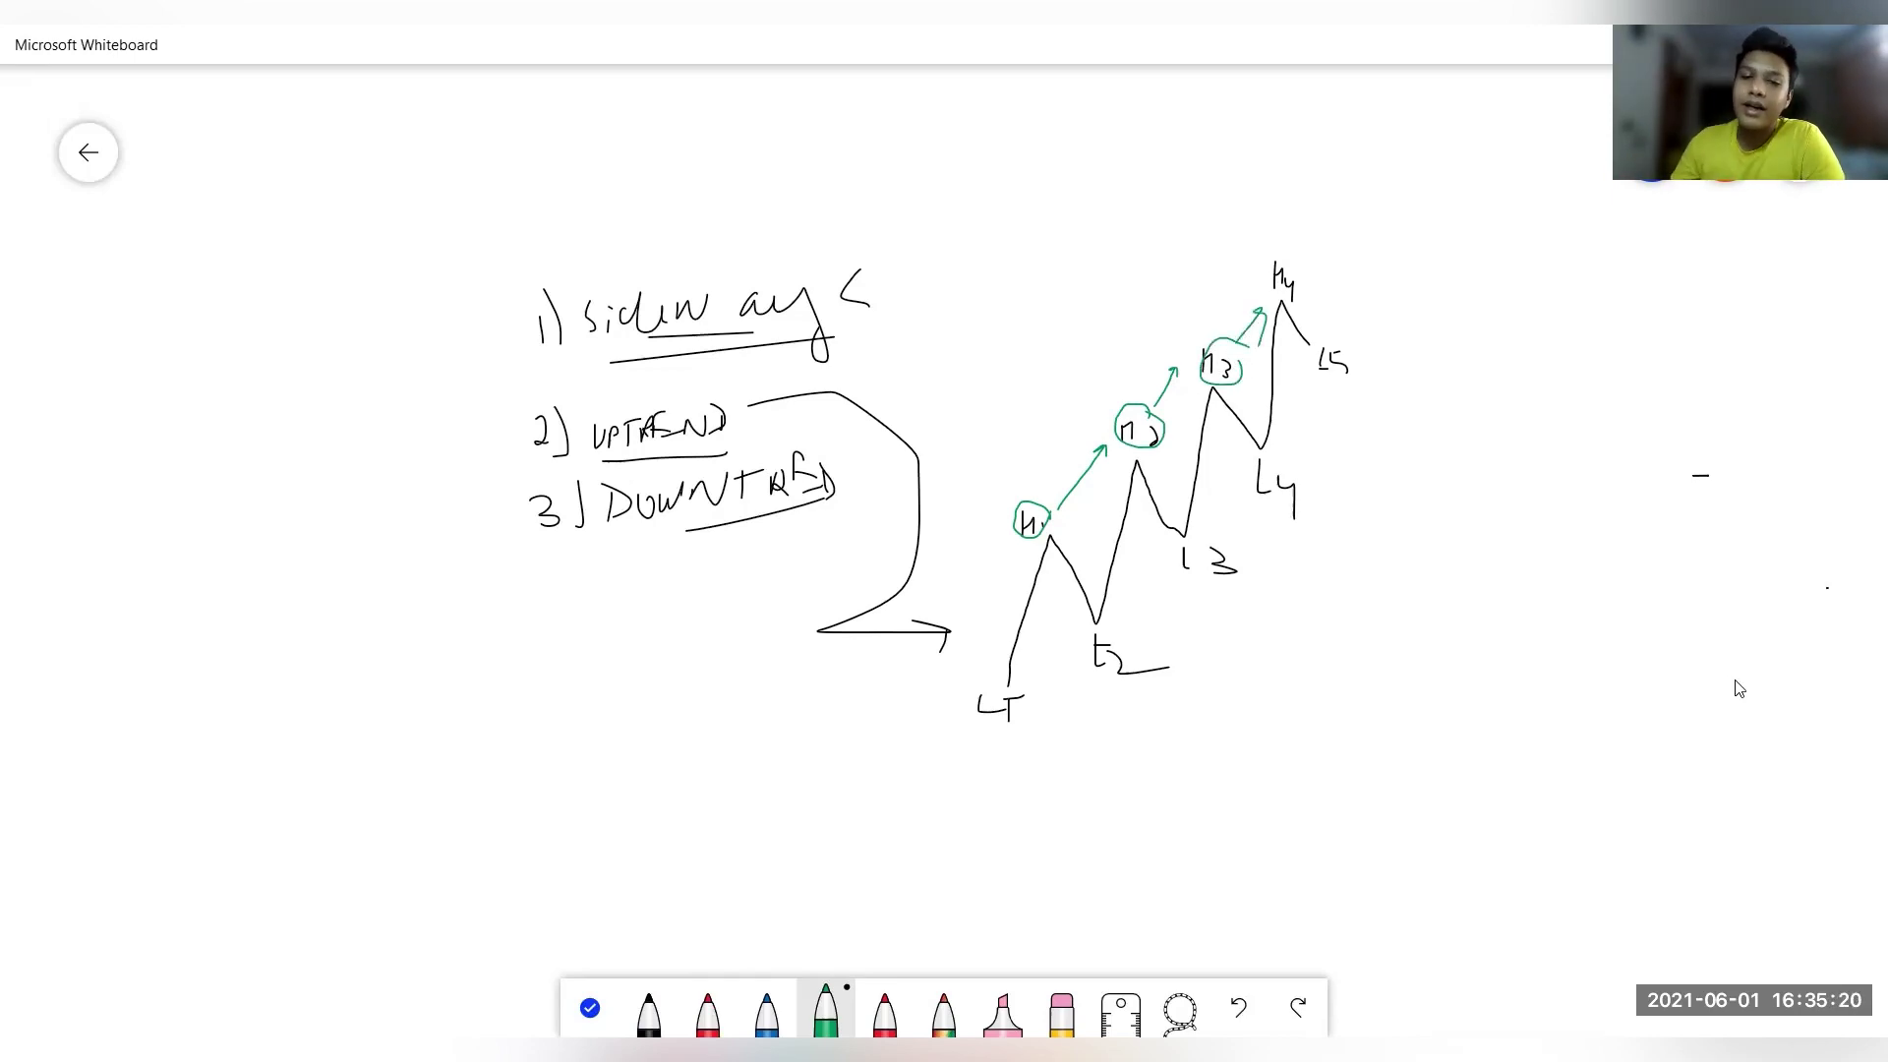
{"action": "mouse_move", "coordinate": [1031, 716]}
{"action": "left_mouse_down"}
{"action": "mouse_move", "coordinate": [965, 704]}
{"action": "mouse_move", "coordinate": [1145, 678]}
{"action": "mouse_move", "coordinate": [1130, 625]}
{"action": "left_mouse_up"}
{"action": "mouse_move", "coordinate": [1138, 628]}
{"action": "left_mouse_down"}
{"action": "mouse_move", "coordinate": [1241, 543]}
{"action": "mouse_move", "coordinate": [1227, 582]}
{"action": "mouse_move", "coordinate": [1233, 544]}
{"action": "left_mouse_up"}
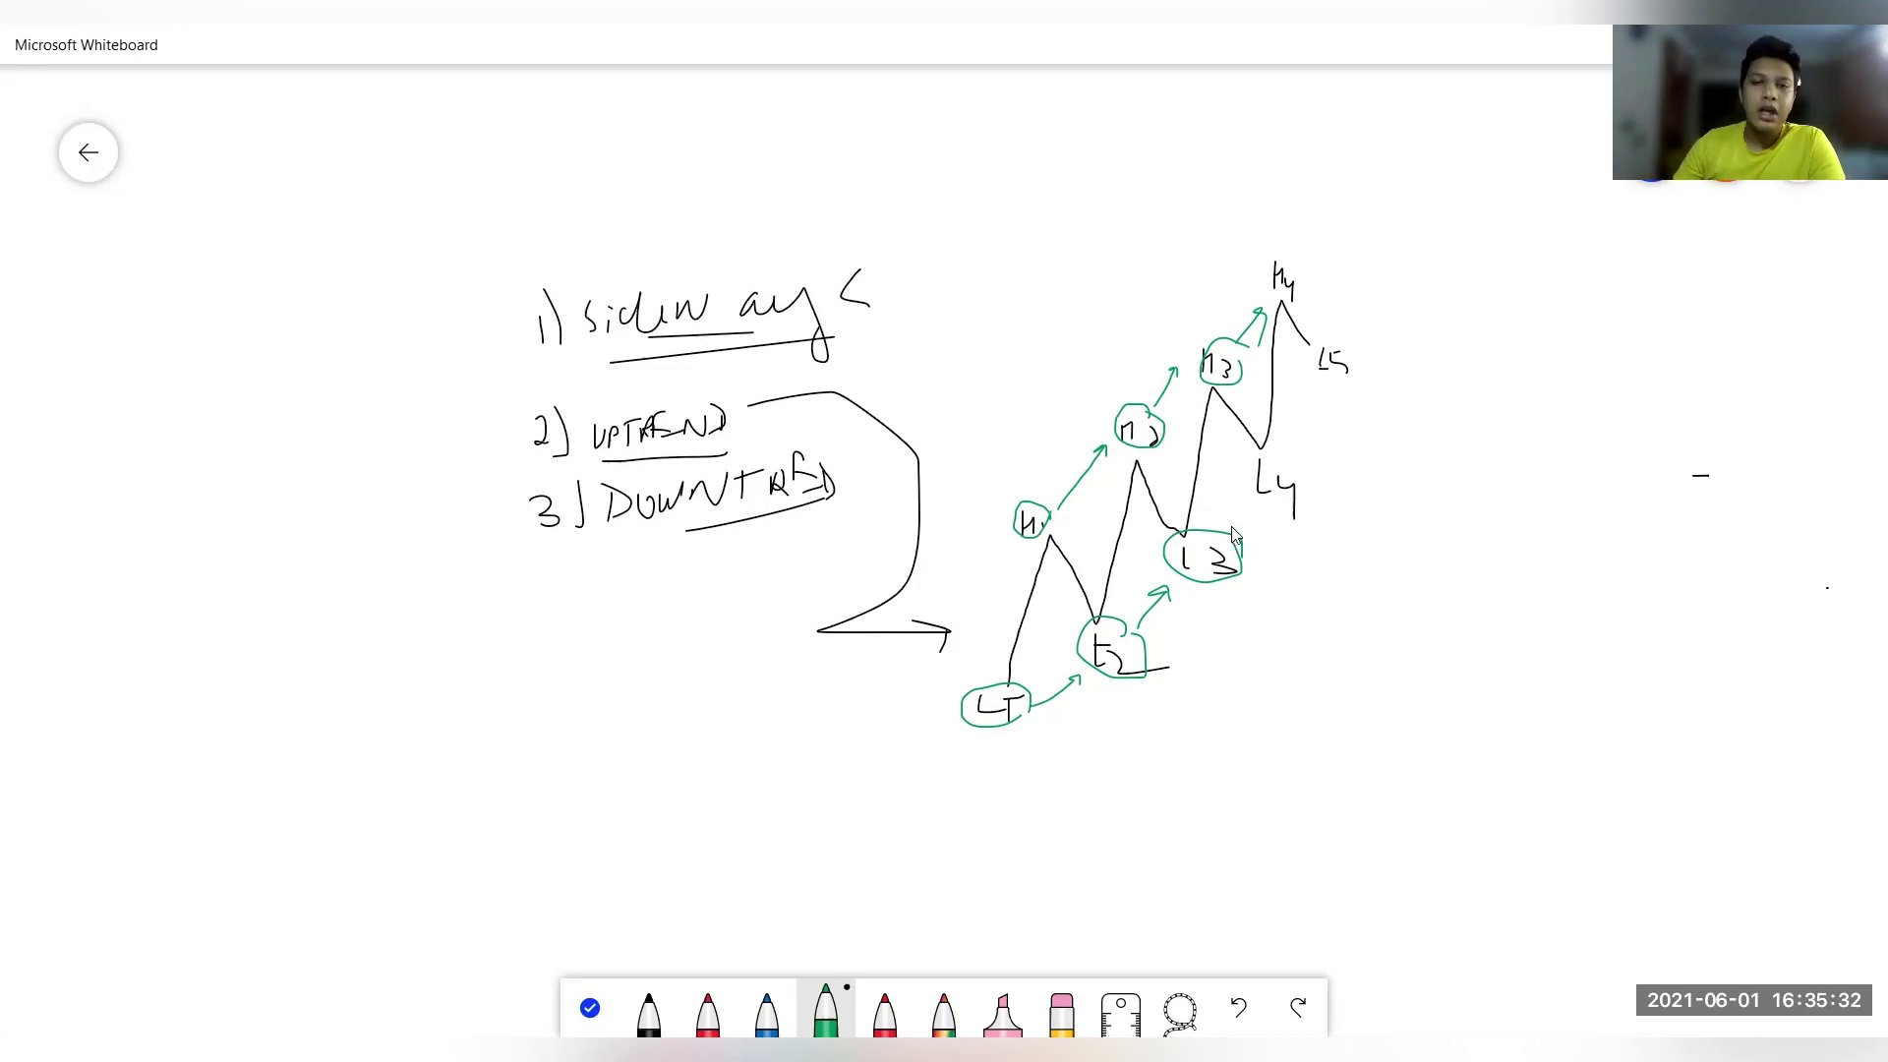
Draw green price and time axes around the zigzag, marked 1 to 100 with tick marks
{"action": "mouse_move", "coordinate": [901, 155]}
{"action": "left_mouse_down"}
{"action": "mouse_move", "coordinate": [1314, 842]}
{"action": "mouse_move", "coordinate": [1643, 889]}
{"action": "left_mouse_up"}
{"action": "left_click_drag", "start_coordinate": [878, 171], "coordinate": [951, 195]}
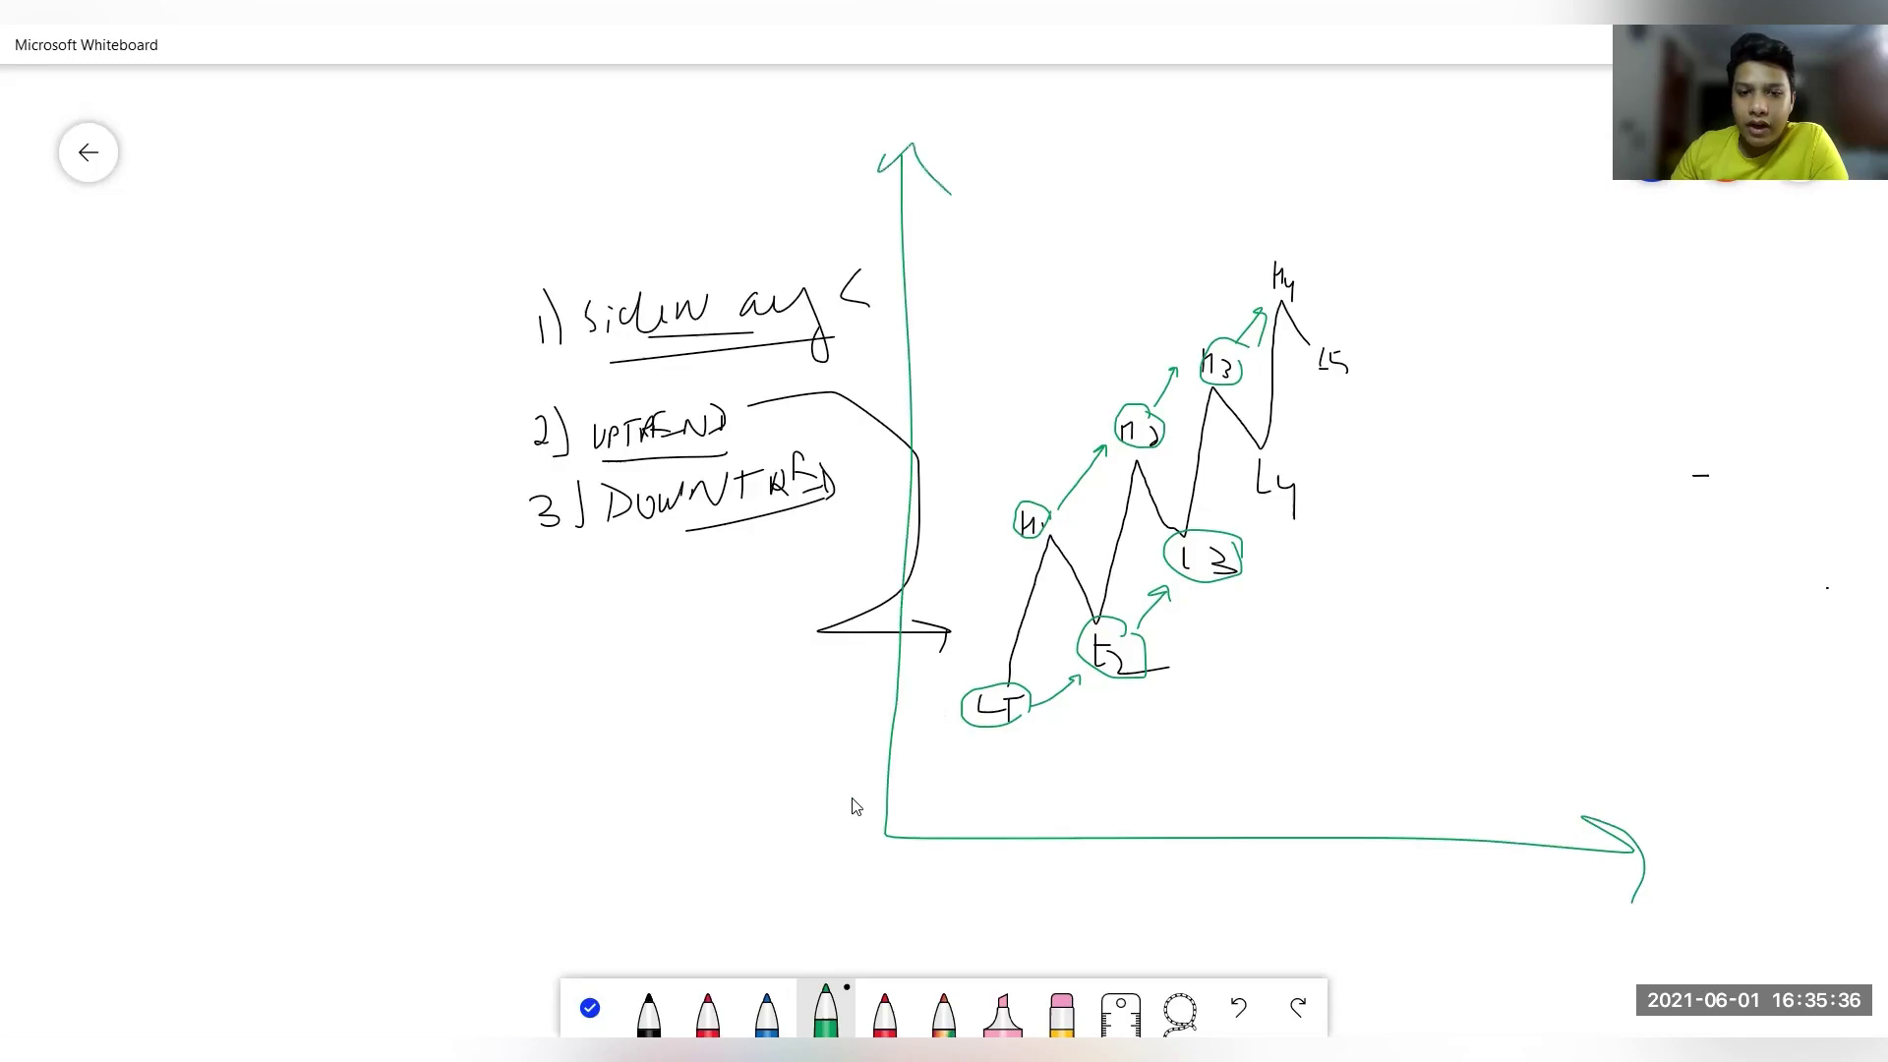
{"action": "mouse_move", "coordinate": [878, 802]}
{"action": "left_mouse_down"}
{"action": "mouse_move", "coordinate": [897, 801]}
{"action": "mouse_move", "coordinate": [806, 818]}
{"action": "left_mouse_up"}
{"action": "mouse_move", "coordinate": [853, 203]}
{"action": "left_mouse_down"}
{"action": "mouse_move", "coordinate": [876, 203]}
{"action": "mouse_move", "coordinate": [812, 210]}
{"action": "left_mouse_up"}
{"action": "mouse_move", "coordinate": [873, 716]}
{"action": "left_mouse_down"}
{"action": "mouse_move", "coordinate": [897, 715]}
{"action": "mouse_move", "coordinate": [883, 657]}
{"action": "mouse_move", "coordinate": [914, 645]}
{"action": "left_mouse_up"}
{"action": "mouse_move", "coordinate": [875, 578]}
{"action": "left_mouse_down"}
{"action": "mouse_move", "coordinate": [909, 576]}
{"action": "mouse_move", "coordinate": [896, 521]}
{"action": "left_mouse_up"}
{"action": "left_click_drag", "start_coordinate": [871, 462], "coordinate": [924, 452]}
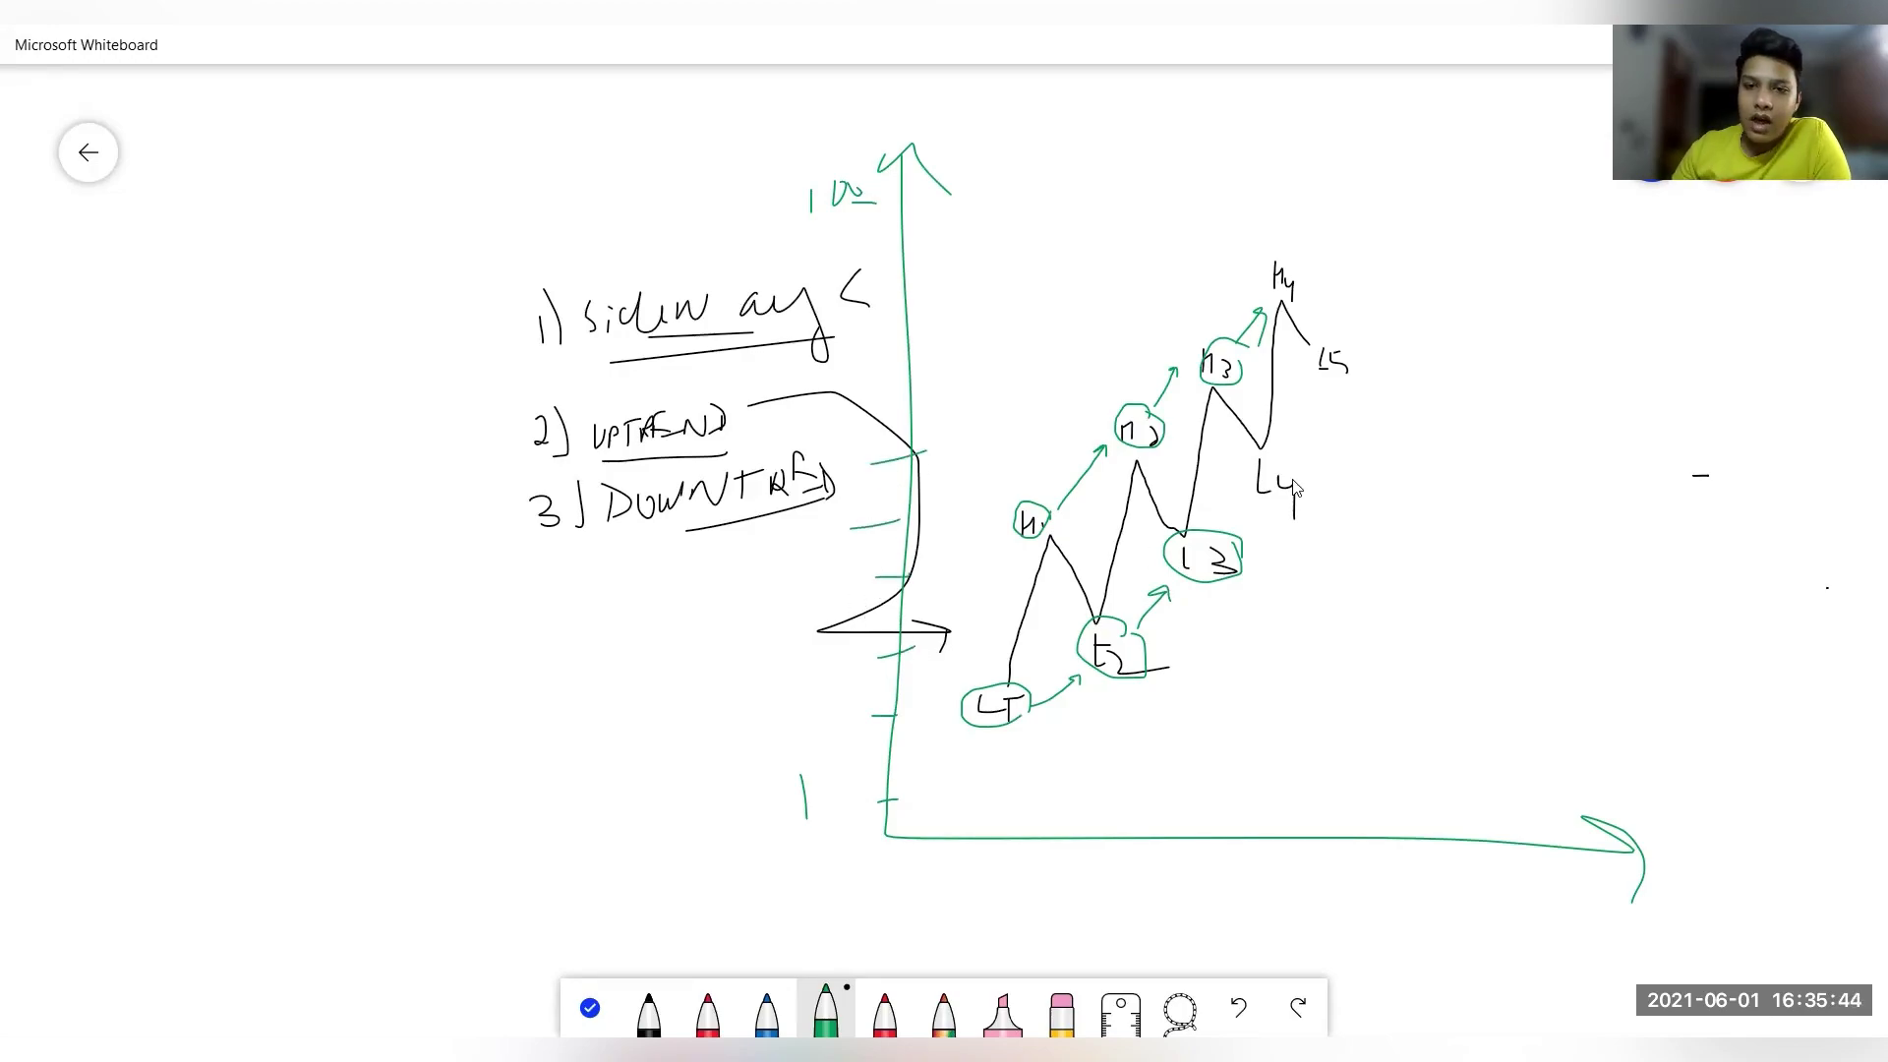
Circle L4 with an arrow up to L5, and write 'H1<H2<H3<H4' underlined above the chart
{"action": "mouse_move", "coordinate": [1296, 454]}
{"action": "left_mouse_down"}
{"action": "mouse_move", "coordinate": [1249, 480]}
{"action": "mouse_move", "coordinate": [1307, 468]}
{"action": "mouse_move", "coordinate": [1251, 486]}
{"action": "mouse_move", "coordinate": [1329, 390]}
{"action": "mouse_move", "coordinate": [1341, 403]}
{"action": "left_mouse_up"}
{"action": "left_click_drag", "start_coordinate": [1349, 332], "coordinate": [1309, 346]}
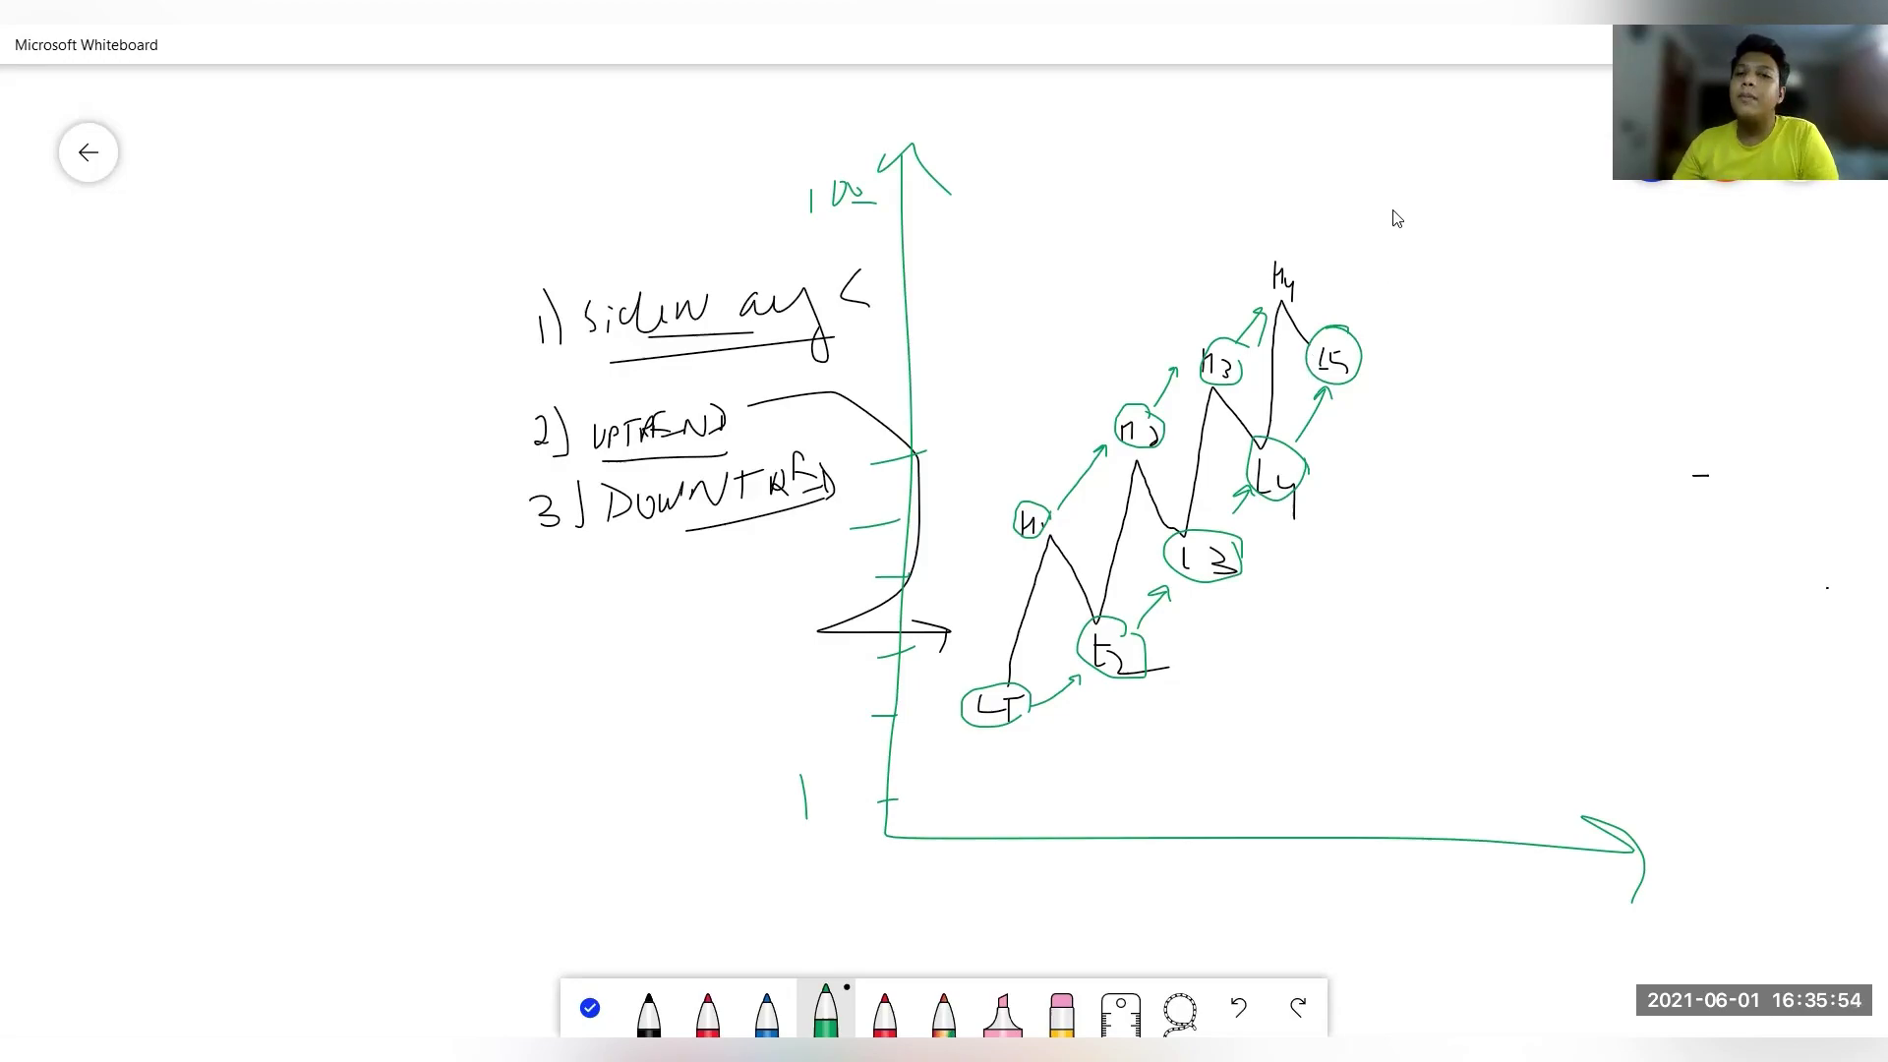
{"action": "mouse_move", "coordinate": [1405, 152]}
{"action": "left_mouse_down"}
{"action": "mouse_move", "coordinate": [1408, 132]}
{"action": "mouse_move", "coordinate": [1440, 163]}
{"action": "mouse_move", "coordinate": [1524, 135]}
{"action": "mouse_move", "coordinate": [1527, 160]}
{"action": "left_mouse_up"}
{"action": "left_click_drag", "start_coordinate": [1538, 150], "coordinate": [1581, 158]}
{"action": "mouse_move", "coordinate": [1585, 146]}
{"action": "left_mouse_down"}
{"action": "mouse_move", "coordinate": [1589, 127]}
{"action": "mouse_move", "coordinate": [1593, 172]}
{"action": "left_mouse_up"}
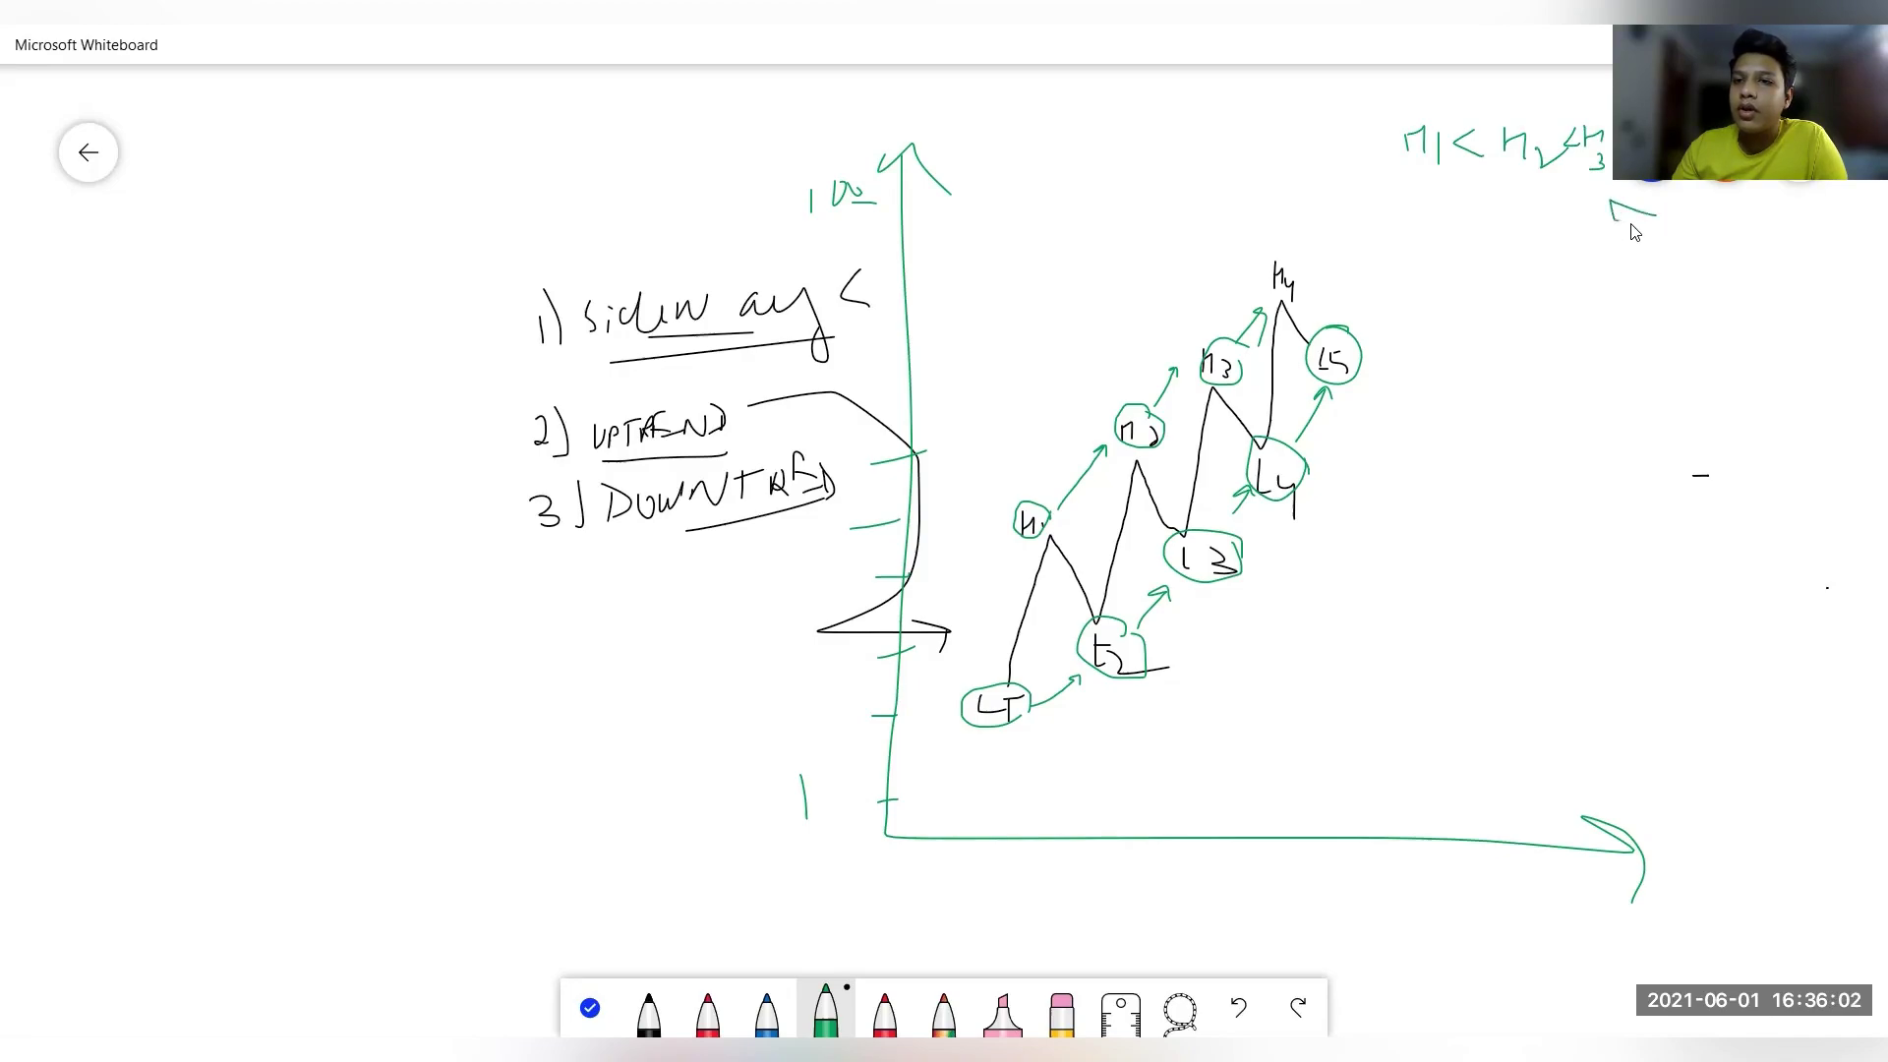
{"action": "left_click_drag", "start_coordinate": [1652, 231], "coordinate": [1660, 243]}
{"action": "mouse_move", "coordinate": [1666, 231]}
{"action": "left_mouse_down"}
{"action": "mouse_move", "coordinate": [1725, 248]}
{"action": "mouse_move", "coordinate": [1684, 245]}
{"action": "left_mouse_up"}
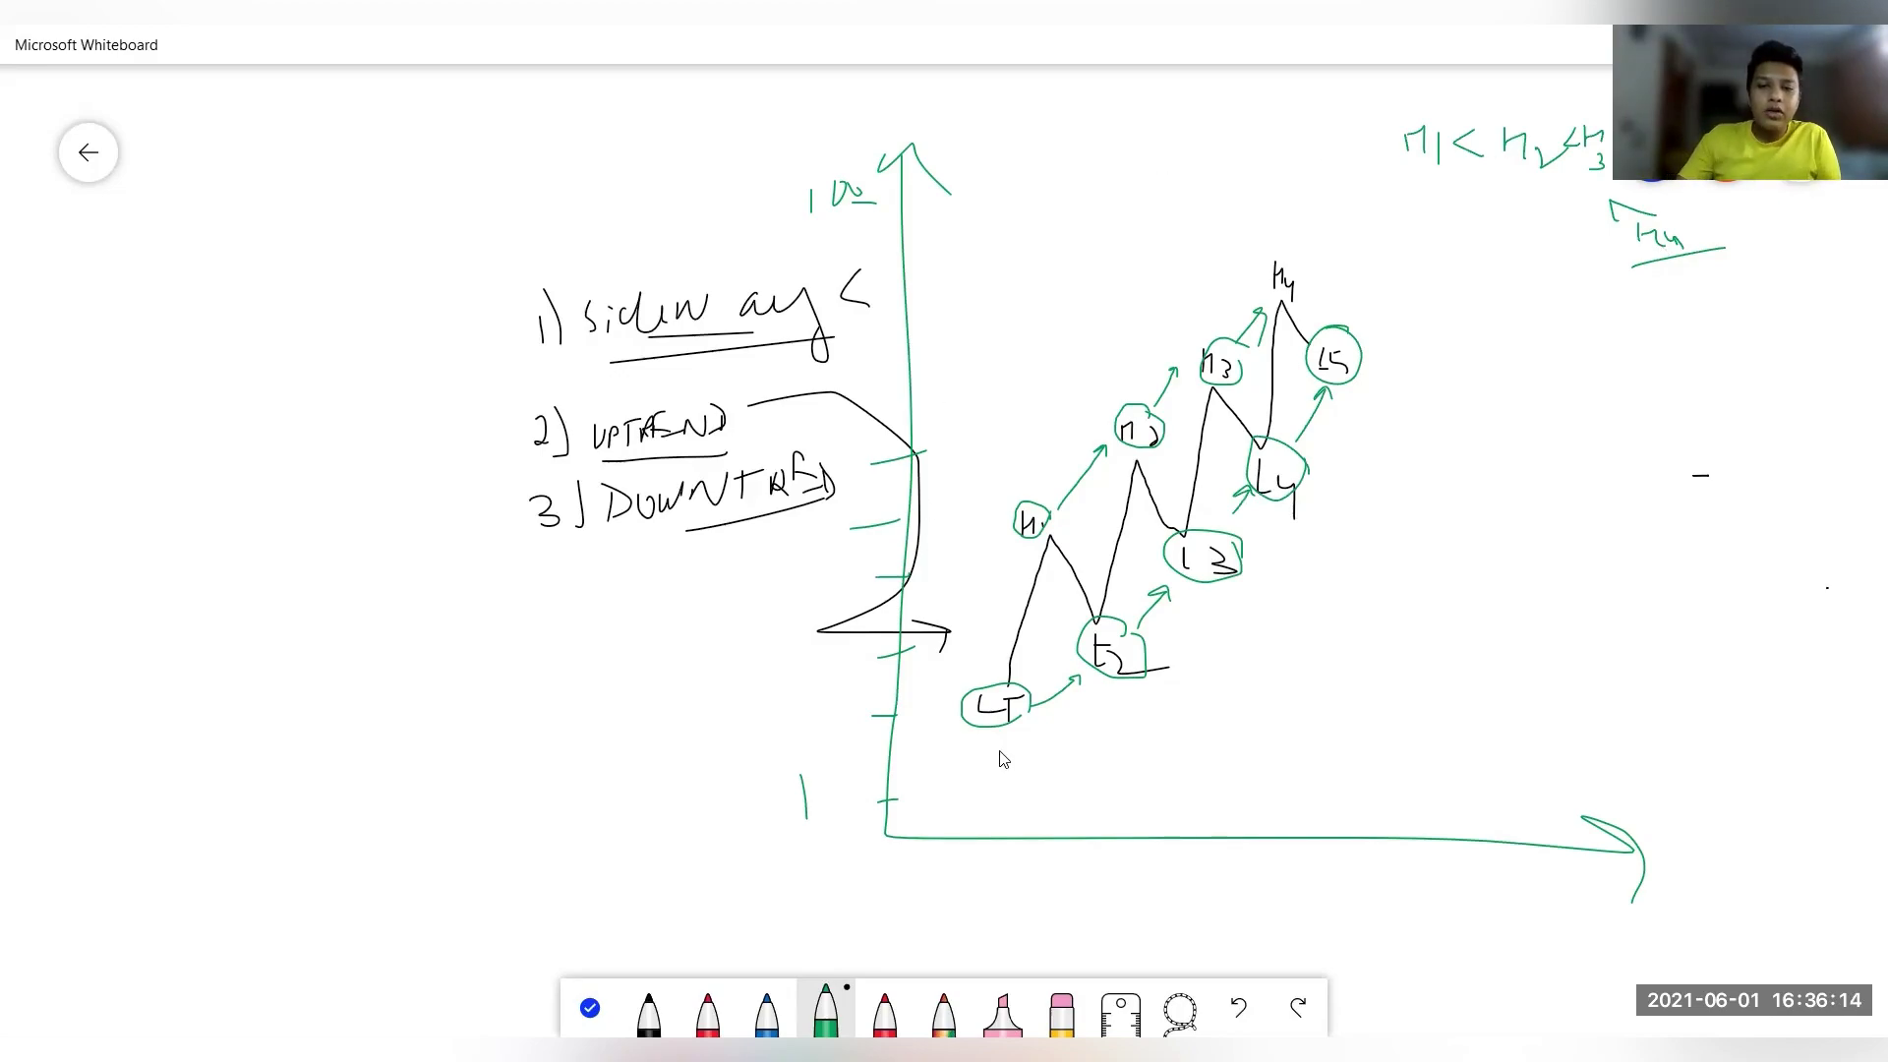
With the red pen, draw circles around the L1, H1, L2 and H2 labels
{"action": "left_click", "coordinate": [885, 1005]}
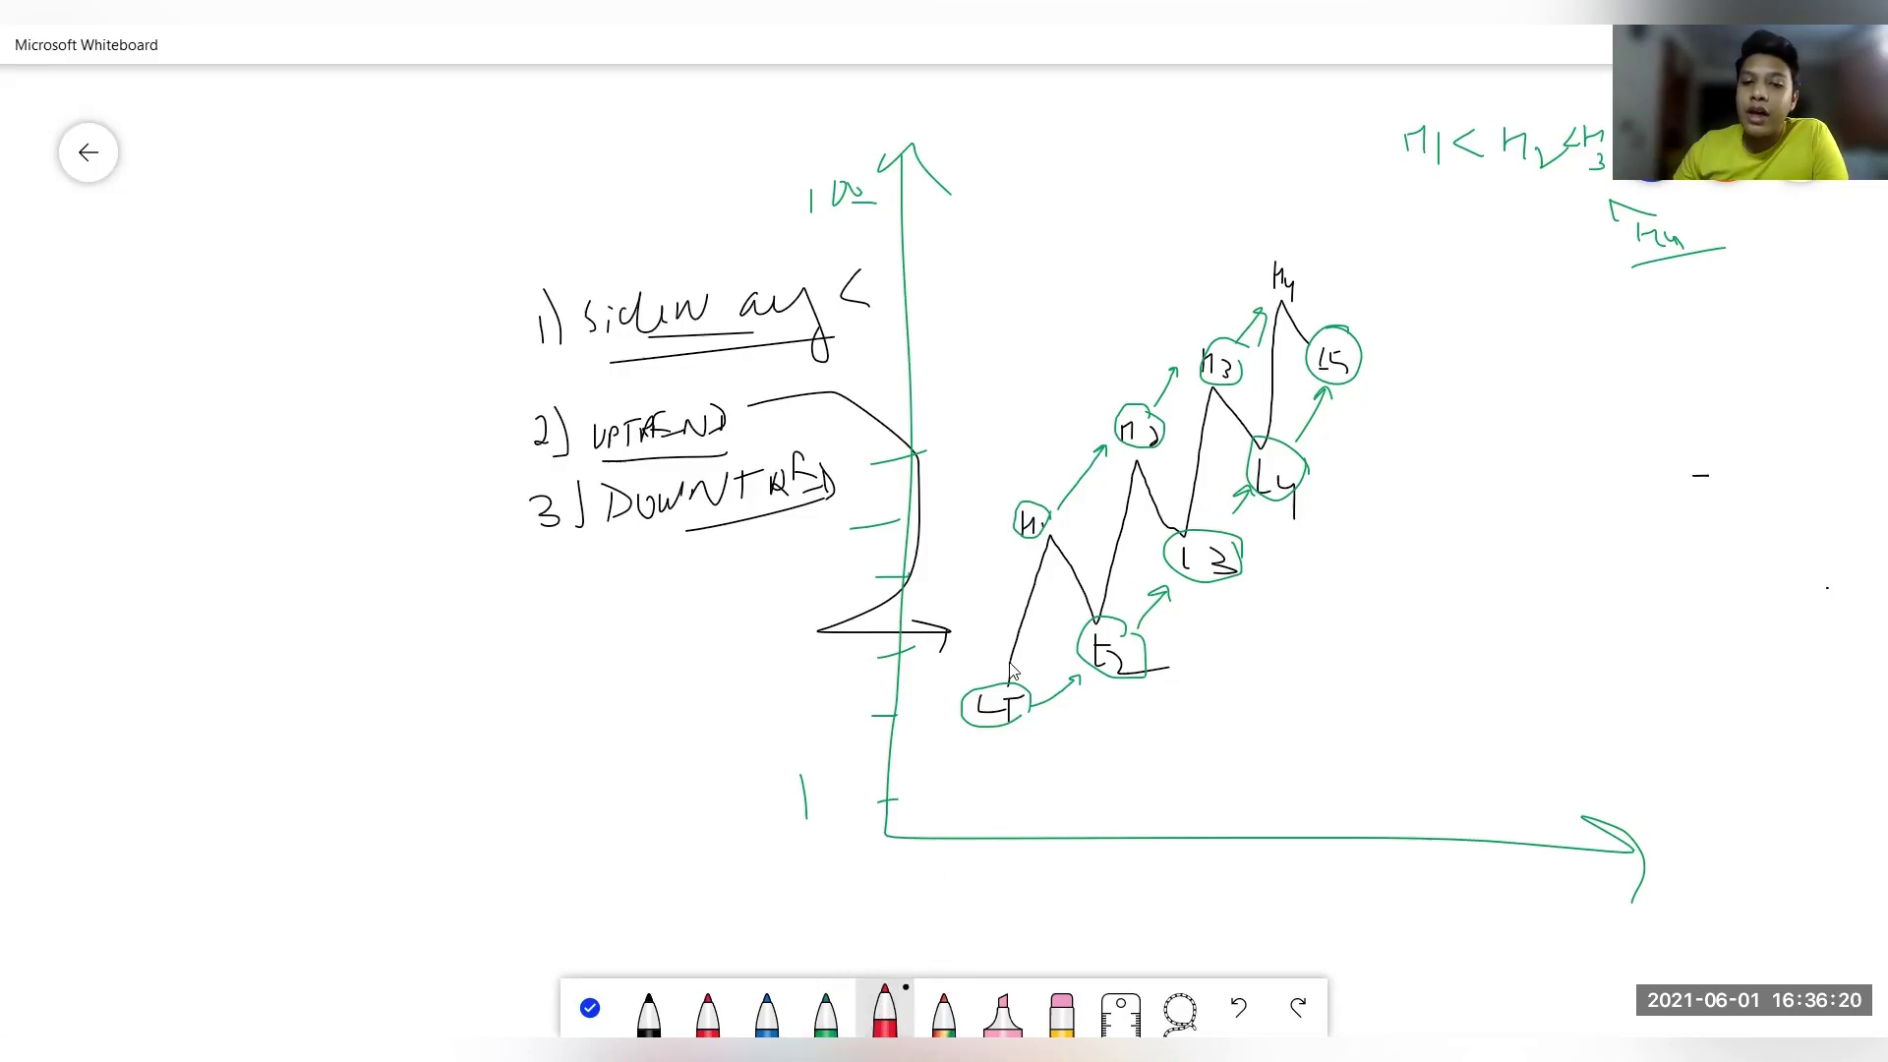
{"action": "mouse_move", "coordinate": [1019, 666]}
{"action": "left_mouse_down"}
{"action": "mouse_move", "coordinate": [983, 672]}
{"action": "mouse_move", "coordinate": [1008, 735]}
{"action": "mouse_move", "coordinate": [1034, 677]}
{"action": "mouse_move", "coordinate": [1018, 657]}
{"action": "left_mouse_up"}
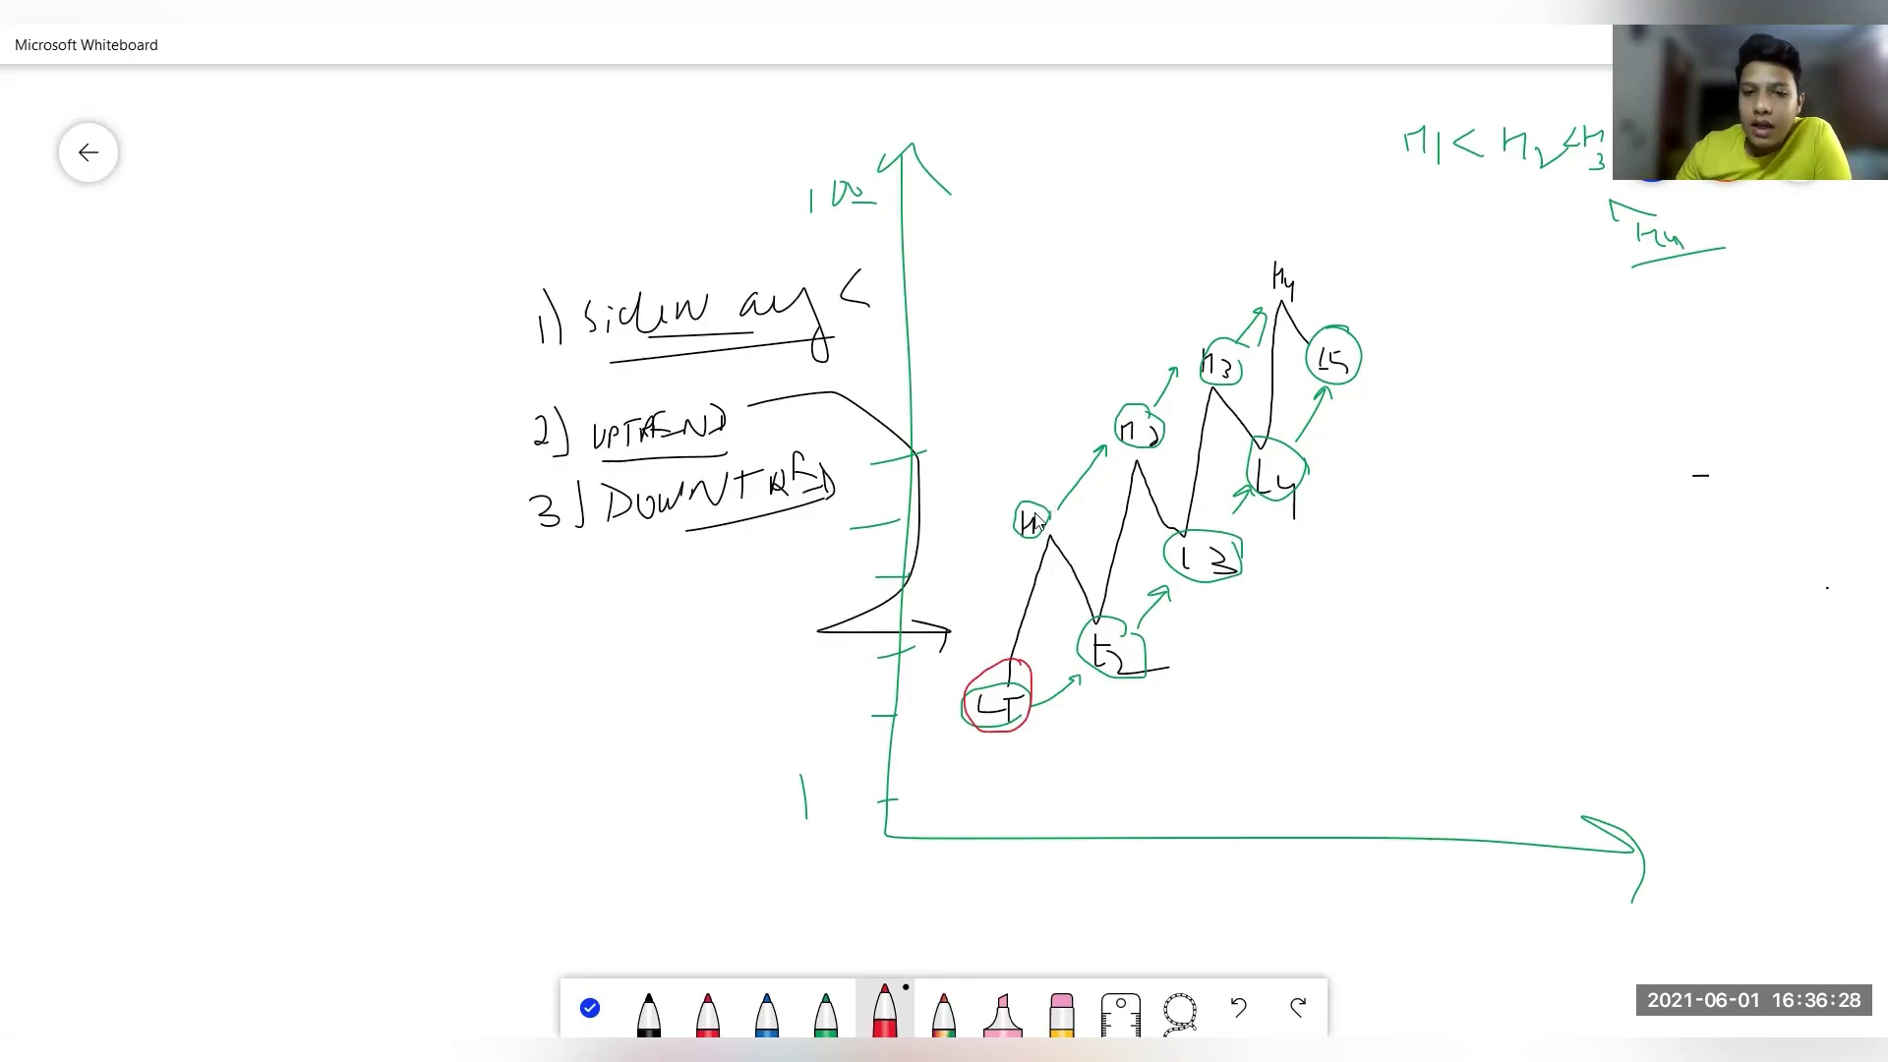
{"action": "mouse_move", "coordinate": [1050, 498]}
{"action": "left_mouse_down"}
{"action": "mouse_move", "coordinate": [1013, 549]}
{"action": "mouse_move", "coordinate": [1054, 511]}
{"action": "left_mouse_up"}
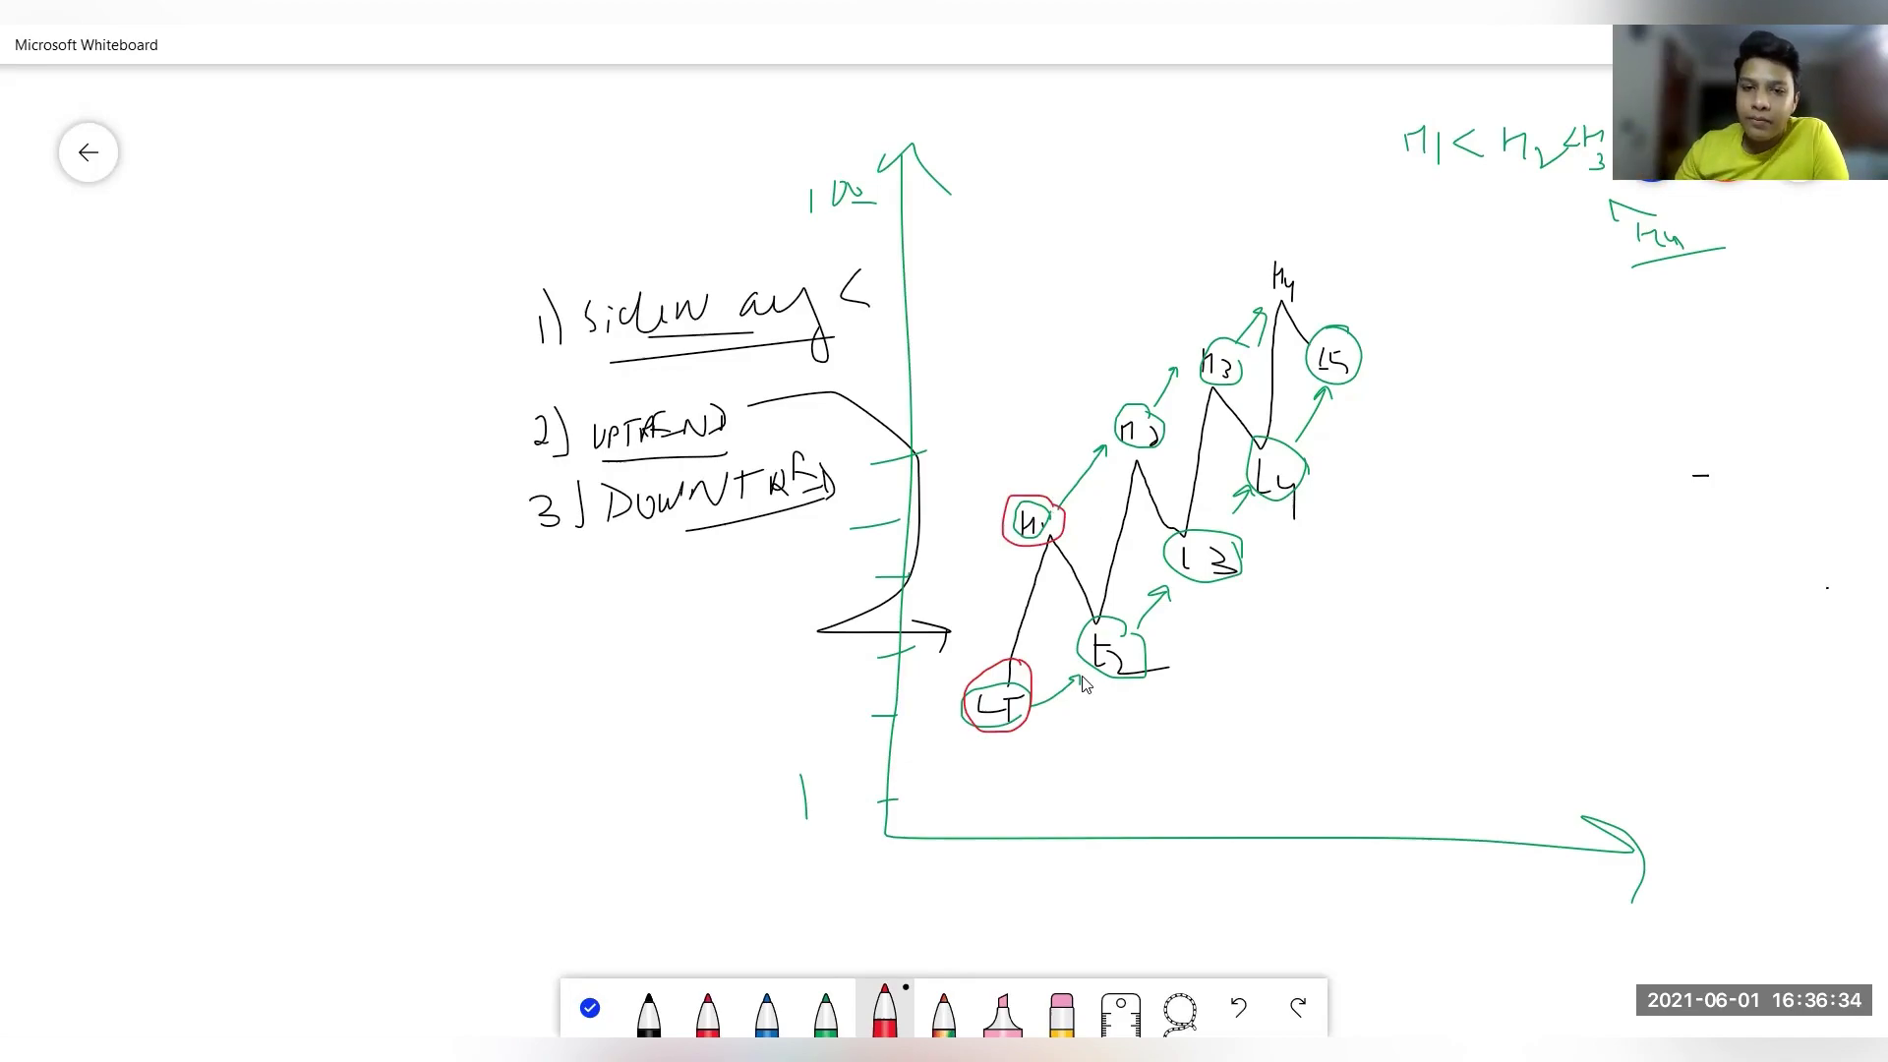
{"action": "mouse_move", "coordinate": [1143, 651]}
{"action": "left_mouse_down"}
{"action": "mouse_move", "coordinate": [1115, 626]}
{"action": "mouse_move", "coordinate": [1079, 657]}
{"action": "mouse_move", "coordinate": [1140, 686]}
{"action": "mouse_move", "coordinate": [1115, 646]}
{"action": "left_mouse_up"}
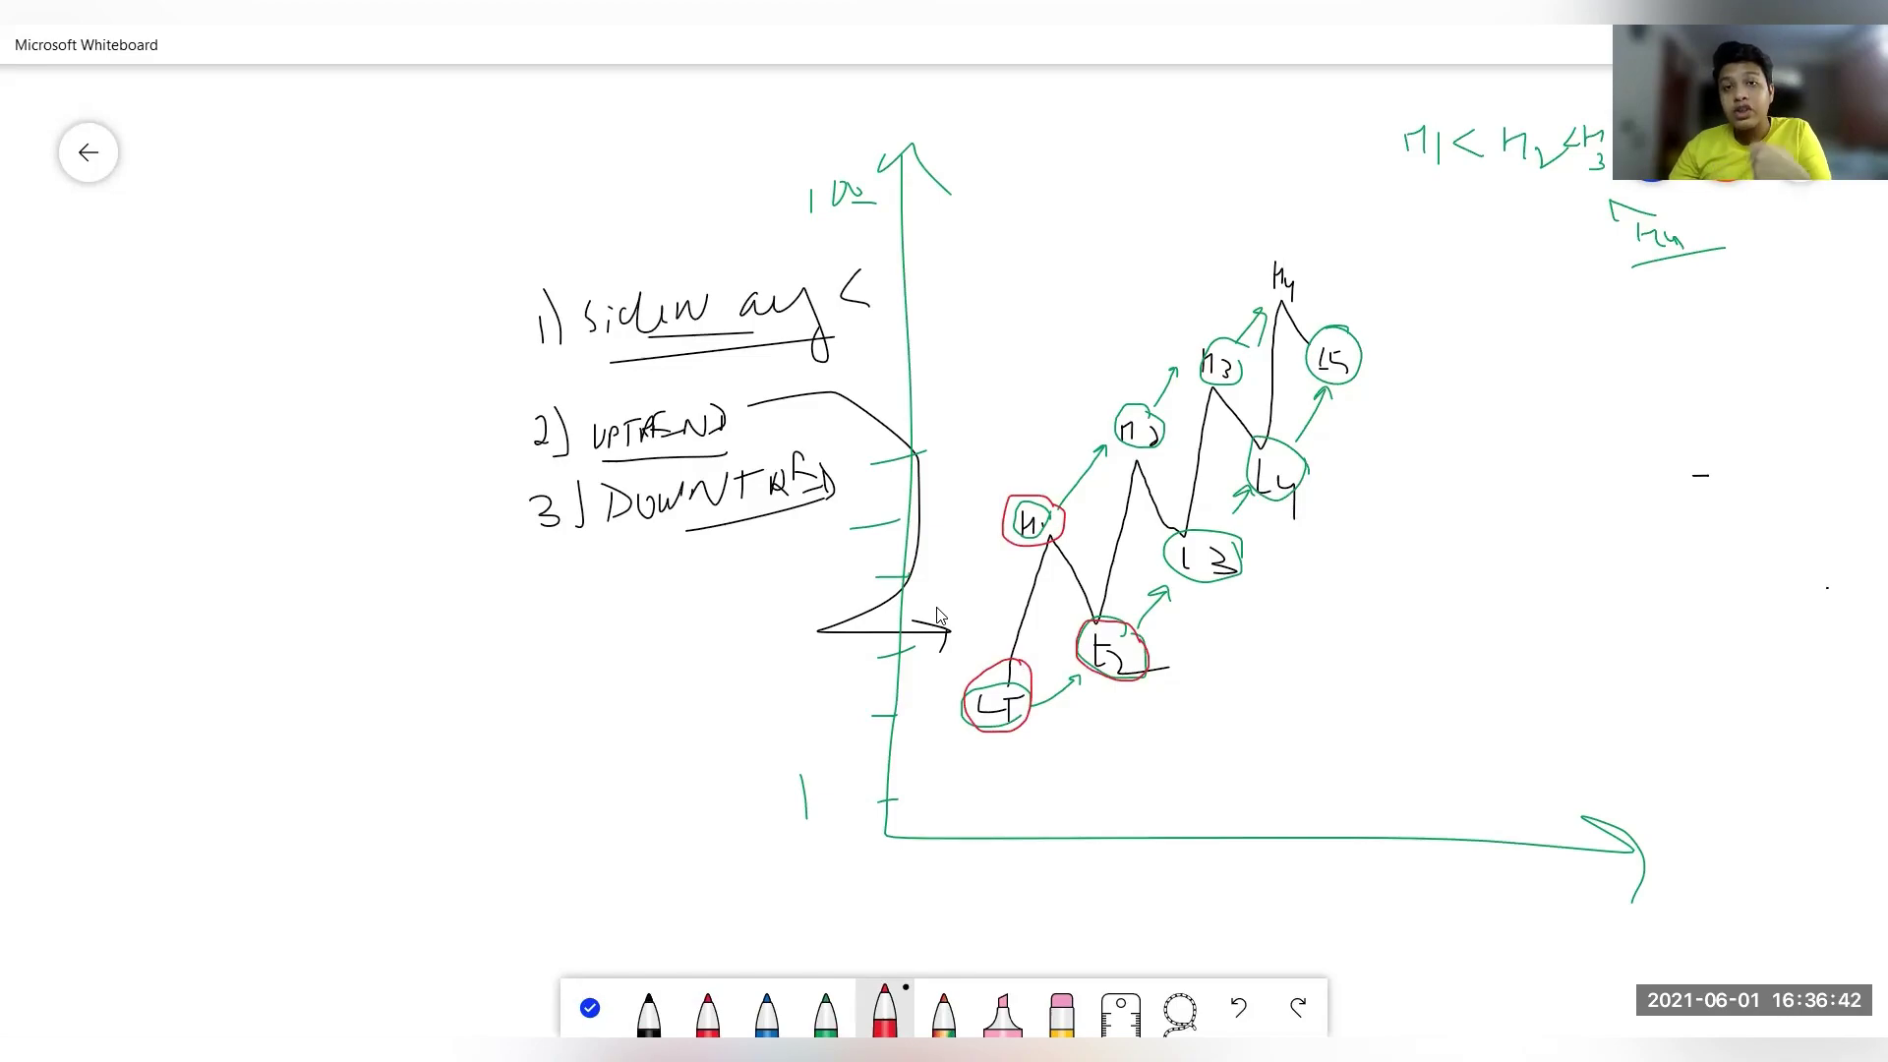
{"action": "mouse_move", "coordinate": [1161, 428]}
{"action": "left_mouse_down"}
{"action": "mouse_move", "coordinate": [1146, 407]}
{"action": "mouse_move", "coordinate": [1112, 432]}
{"action": "mouse_move", "coordinate": [1160, 458]}
{"action": "mouse_move", "coordinate": [1141, 403]}
{"action": "left_mouse_up"}
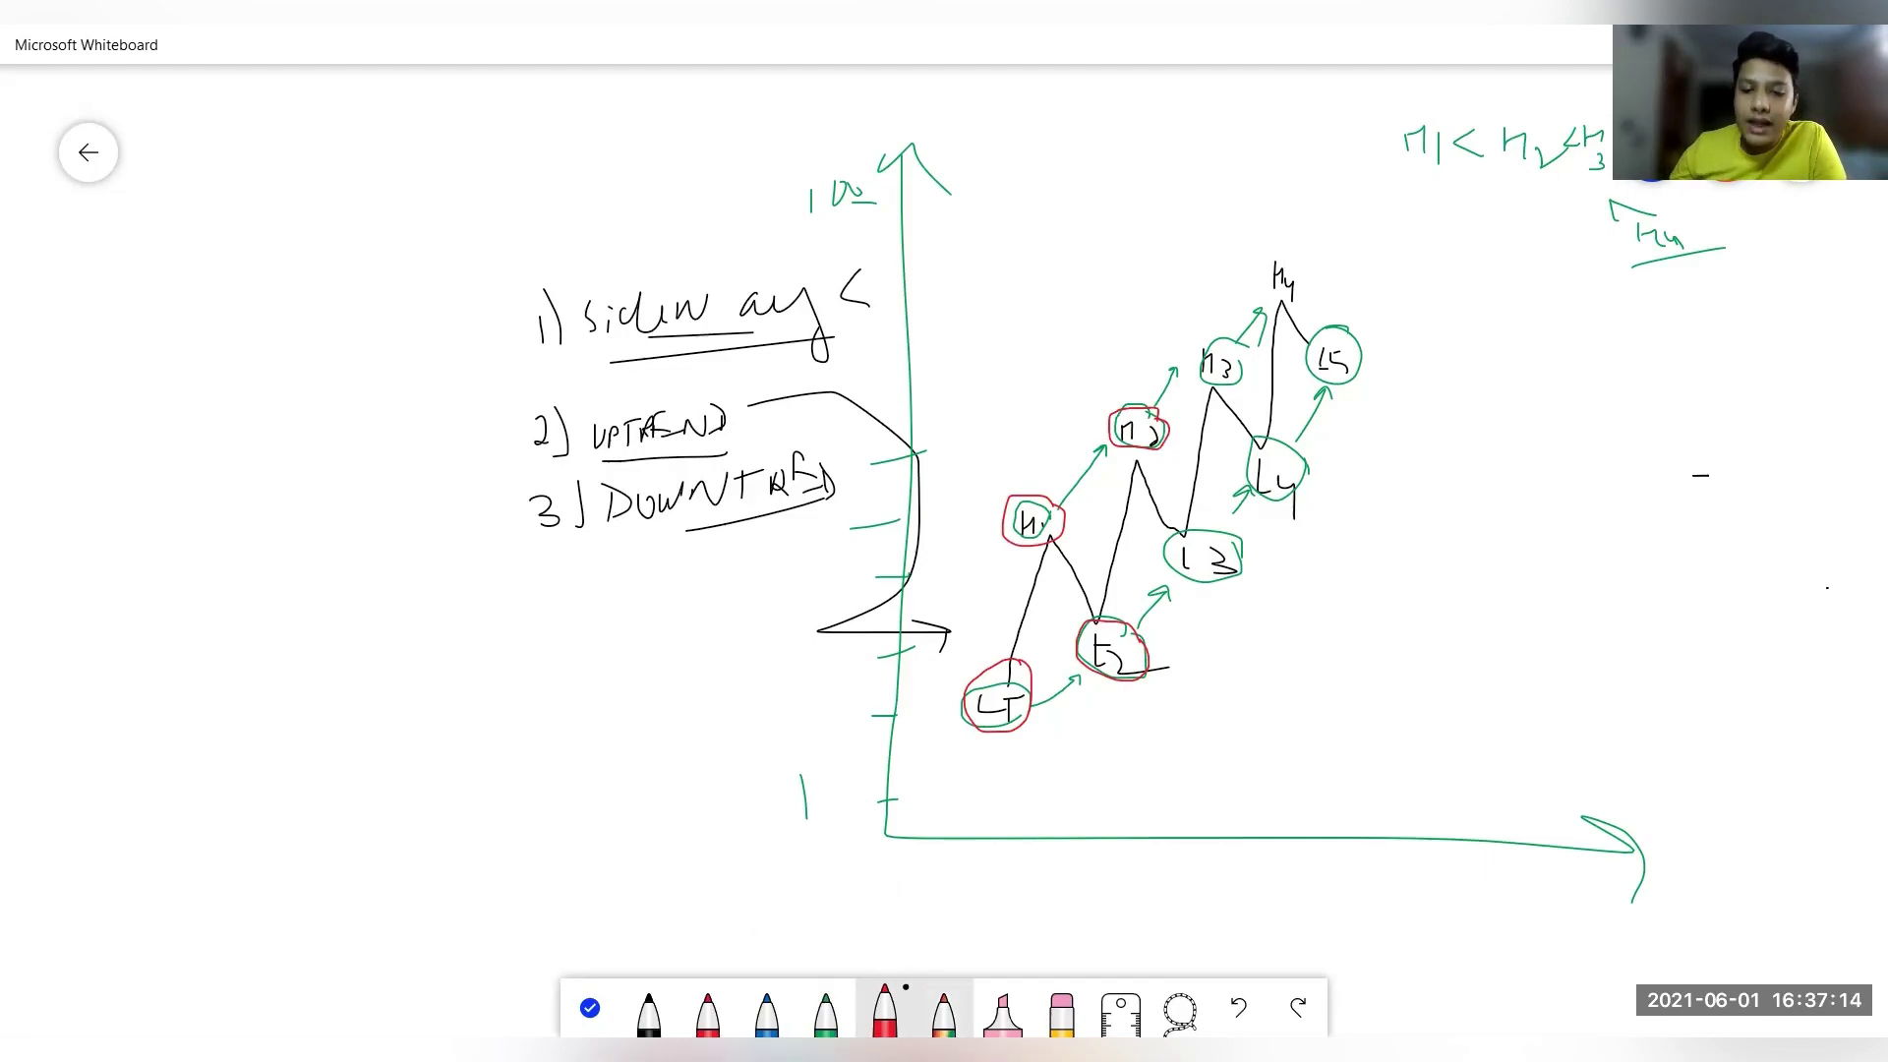
Set the highlighter to yellow, then draw a red diagonal stroke with a downward arrow at lower left
{"action": "left_click", "coordinate": [1003, 1013]}
{"action": "left_click", "coordinate": [1003, 1012]}
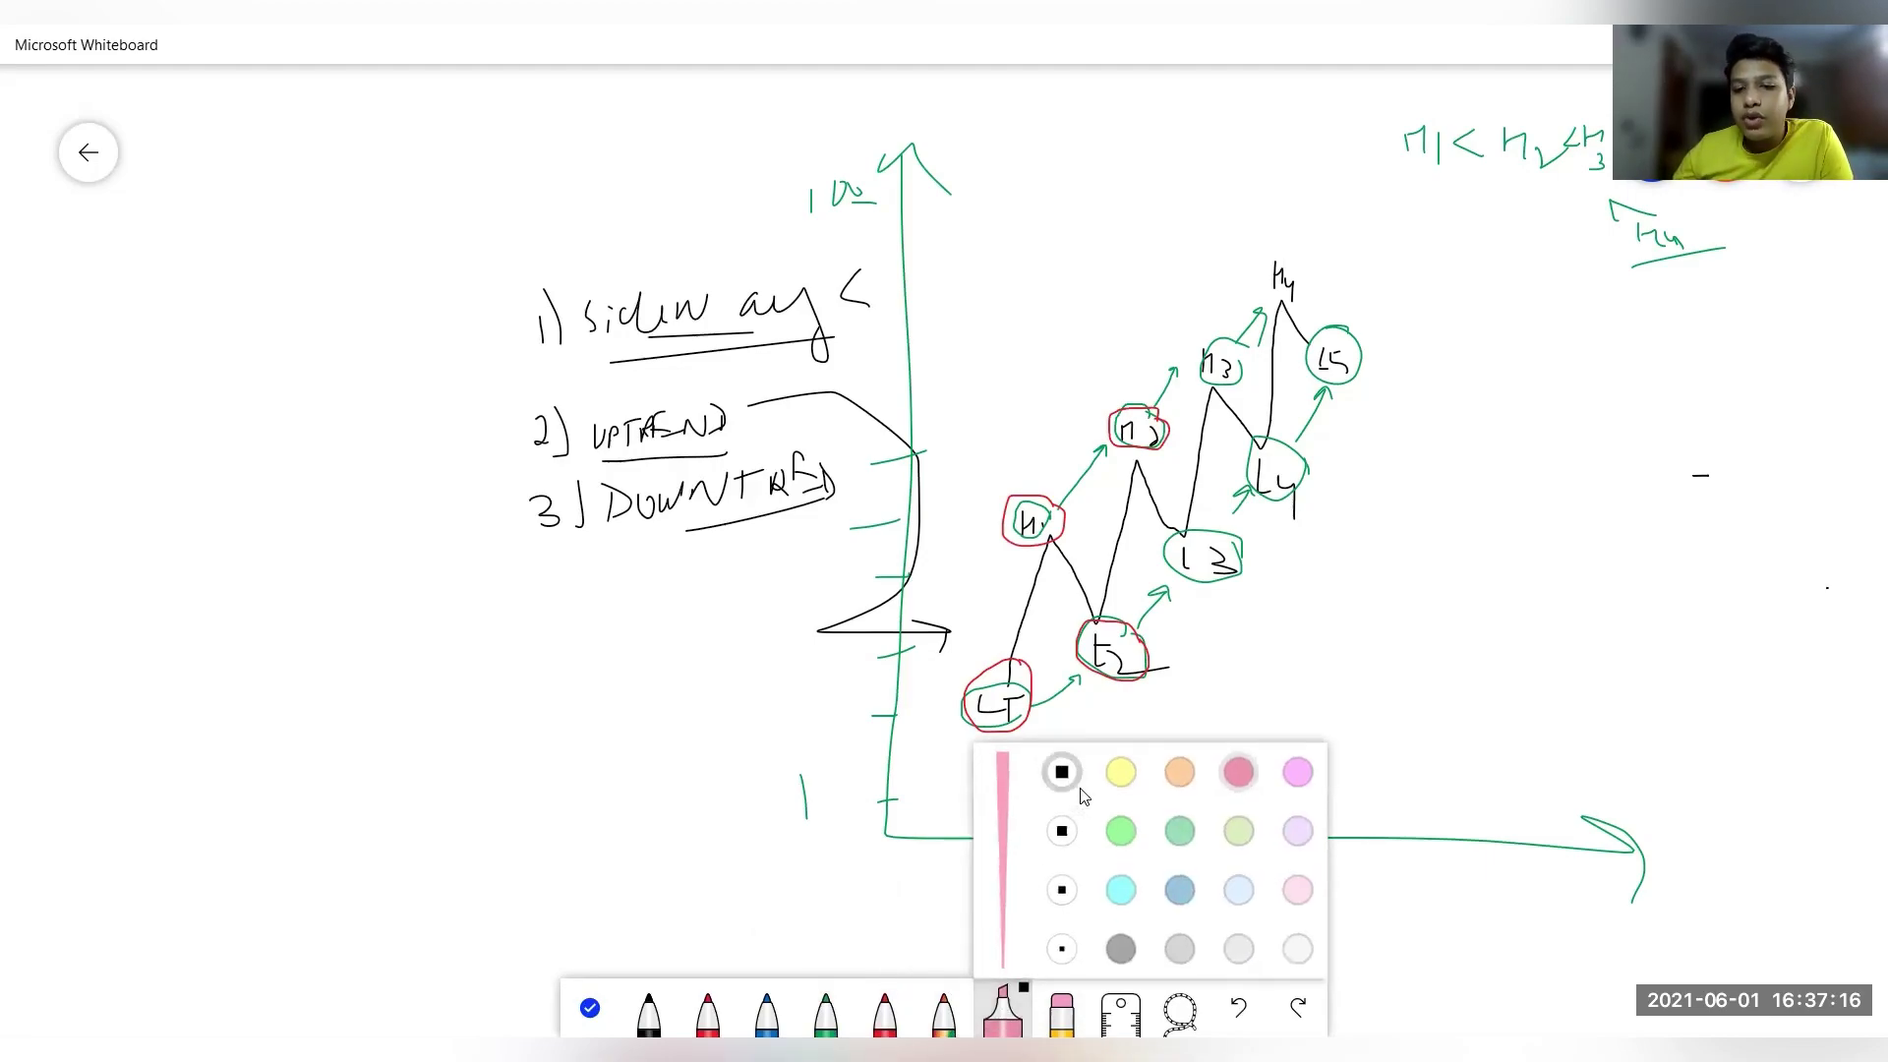
{"action": "left_click", "coordinate": [1120, 772]}
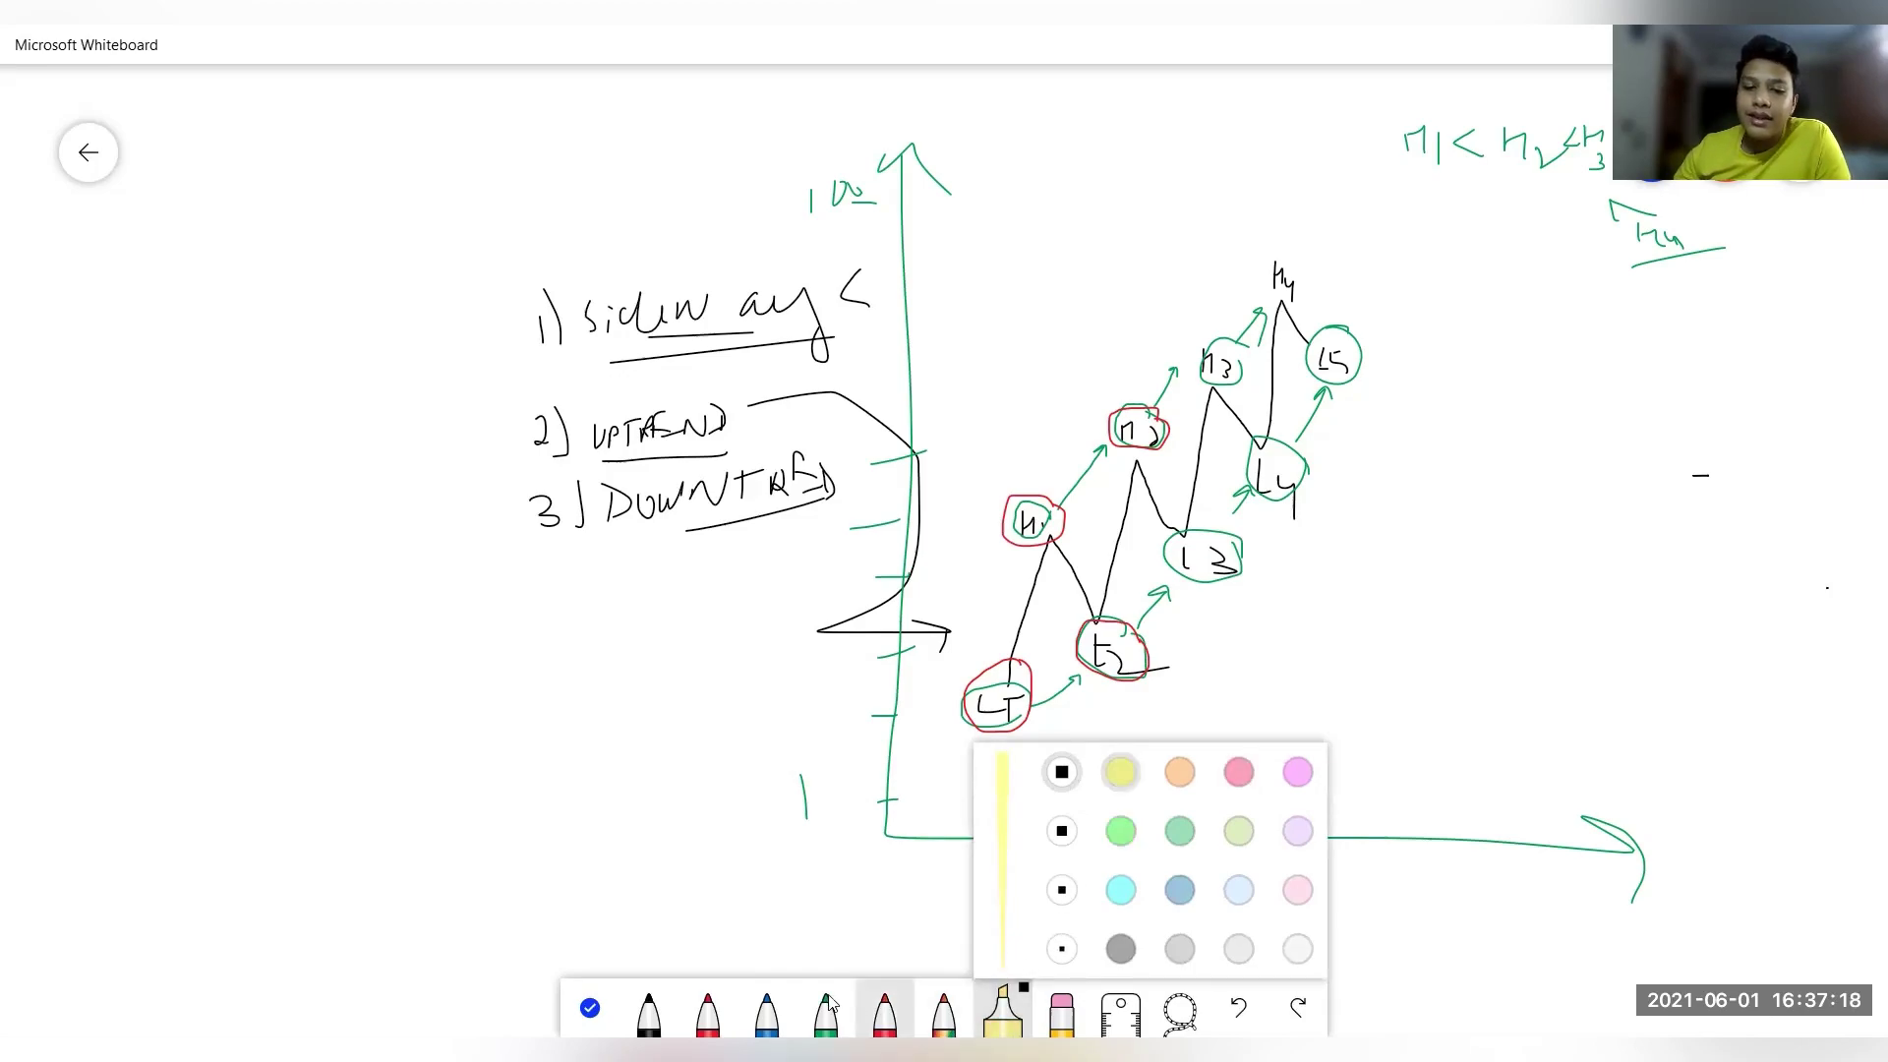
{"action": "left_click", "coordinate": [708, 1012]}
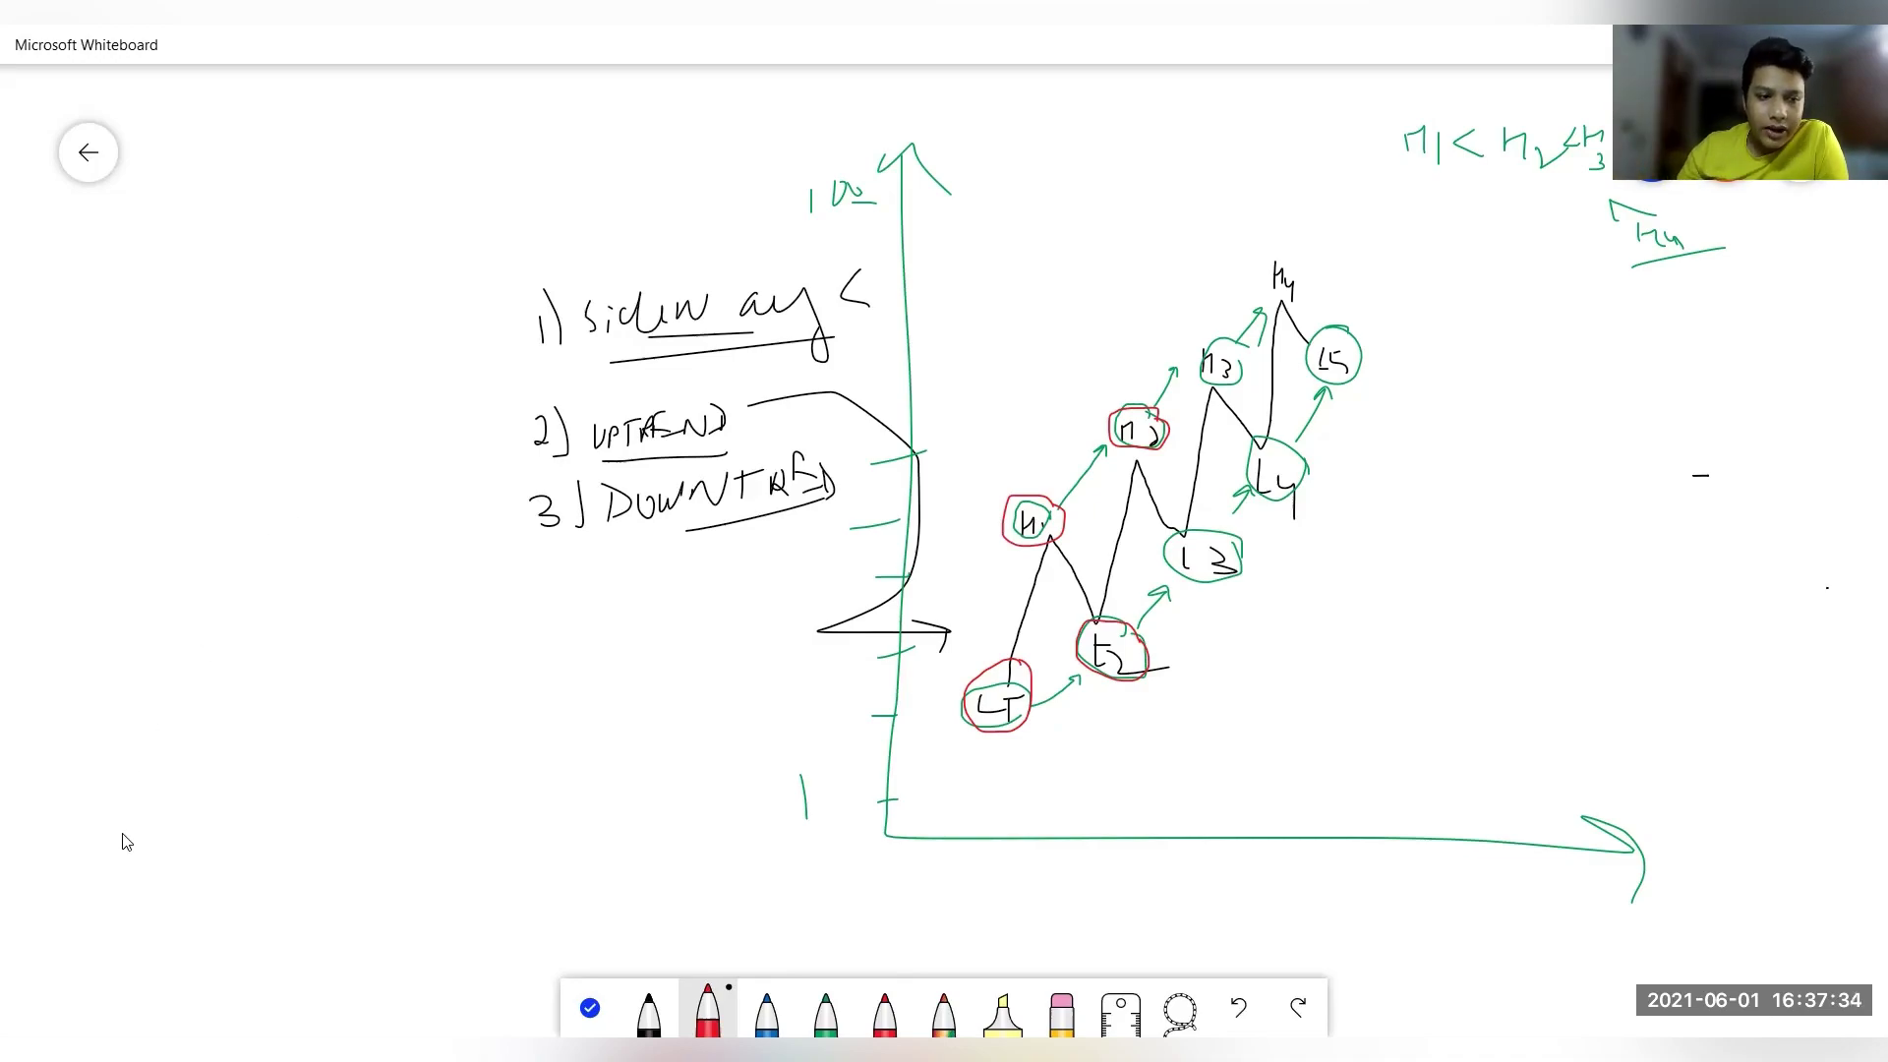
{"action": "mouse_move", "coordinate": [125, 835]}
{"action": "left_mouse_down"}
{"action": "mouse_move", "coordinate": [376, 564]}
{"action": "mouse_move", "coordinate": [403, 561]}
{"action": "mouse_move", "coordinate": [393, 597]}
{"action": "mouse_move", "coordinate": [468, 584]}
{"action": "left_mouse_up"}
{"action": "left_click_drag", "start_coordinate": [522, 689], "coordinate": [590, 792]}
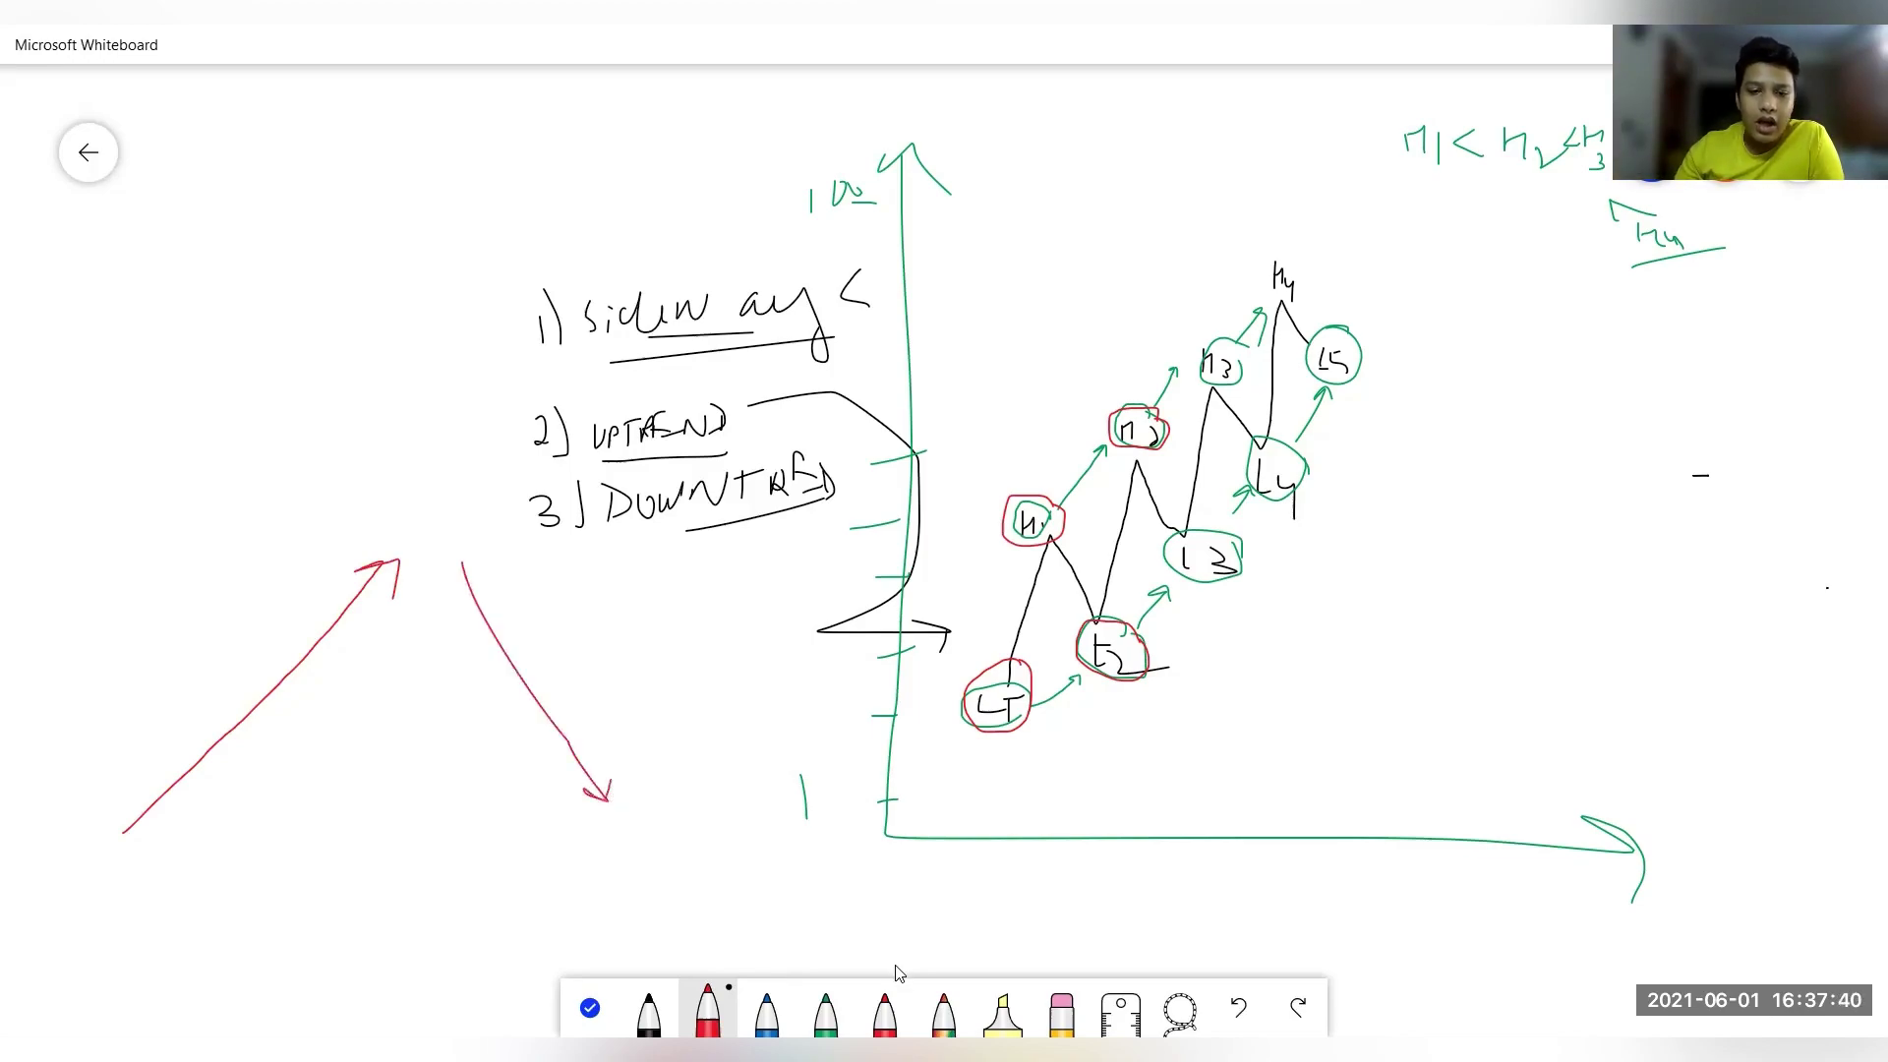
Highlight a green rising trend line under the lows from L1 up past L4
{"action": "left_click", "coordinate": [1002, 1012]}
{"action": "left_click", "coordinate": [1002, 1013]}
{"action": "left_click", "coordinate": [1119, 830]}
{"action": "mouse_move", "coordinate": [991, 719]}
{"action": "left_mouse_down"}
{"action": "mouse_move", "coordinate": [1302, 488]}
{"action": "mouse_move", "coordinate": [1404, 370]}
{"action": "left_mouse_up"}
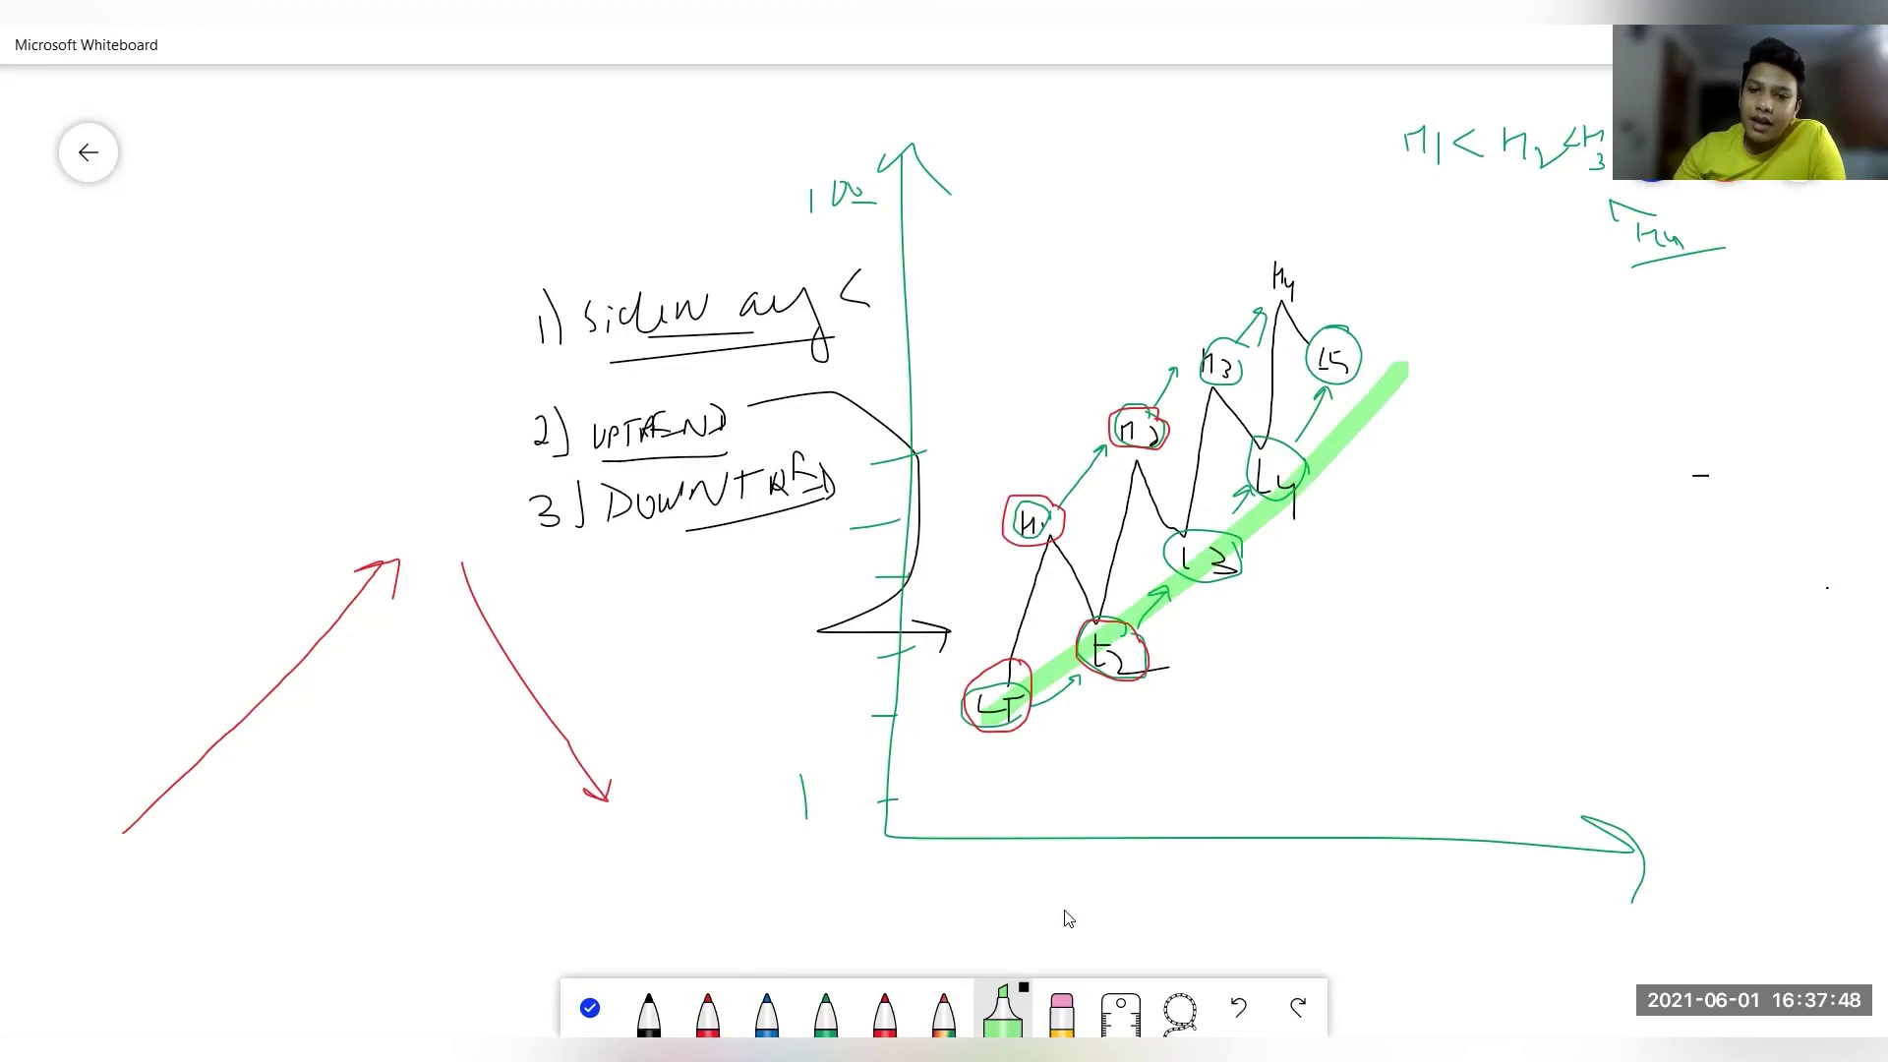
Draw a red upward arrow beside L4 and write 'Support' underlined
{"action": "left_click", "coordinate": [885, 1012]}
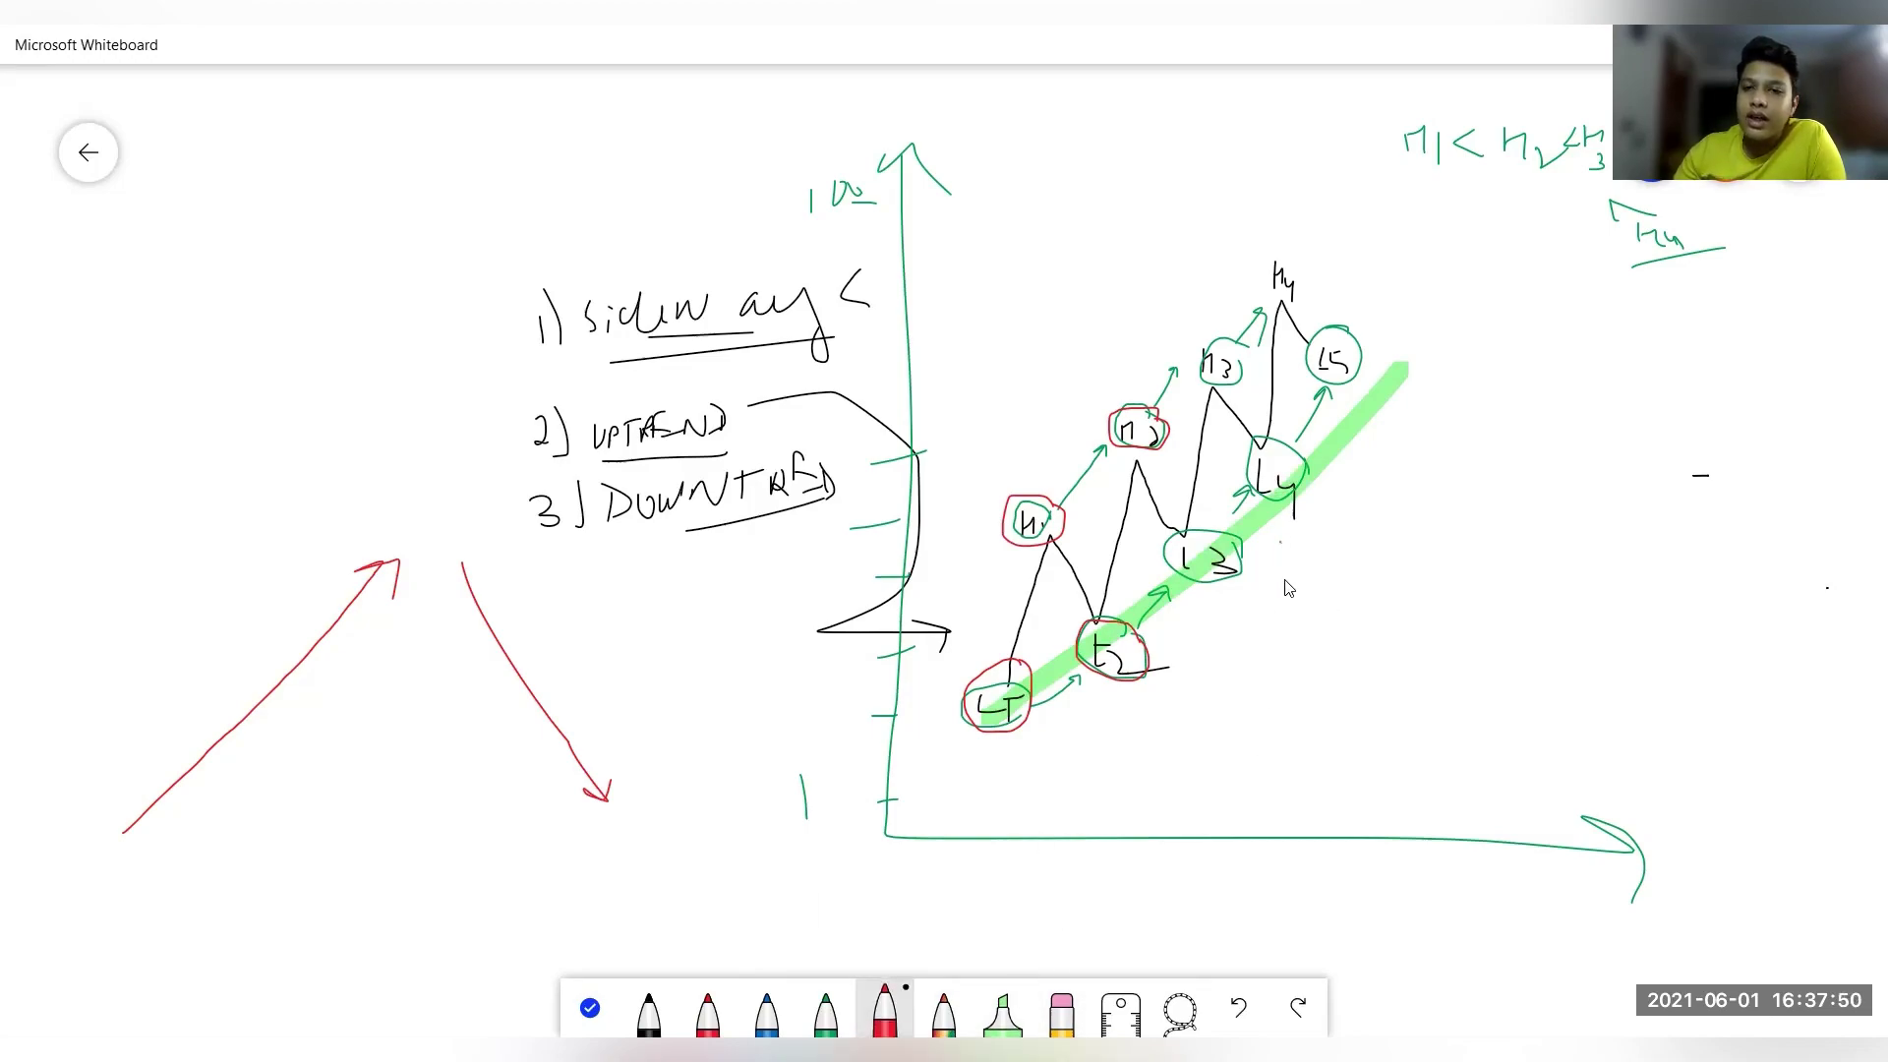
{"action": "mouse_move", "coordinate": [1291, 633]}
{"action": "left_mouse_down"}
{"action": "mouse_move", "coordinate": [1283, 528]}
{"action": "mouse_move", "coordinate": [1313, 555]}
{"action": "mouse_move", "coordinate": [1319, 637]}
{"action": "mouse_move", "coordinate": [1378, 649]}
{"action": "mouse_move", "coordinate": [1497, 600]}
{"action": "mouse_move", "coordinate": [1493, 584]}
{"action": "left_mouse_up"}
{"action": "left_click_drag", "start_coordinate": [1366, 669], "coordinate": [1516, 633]}
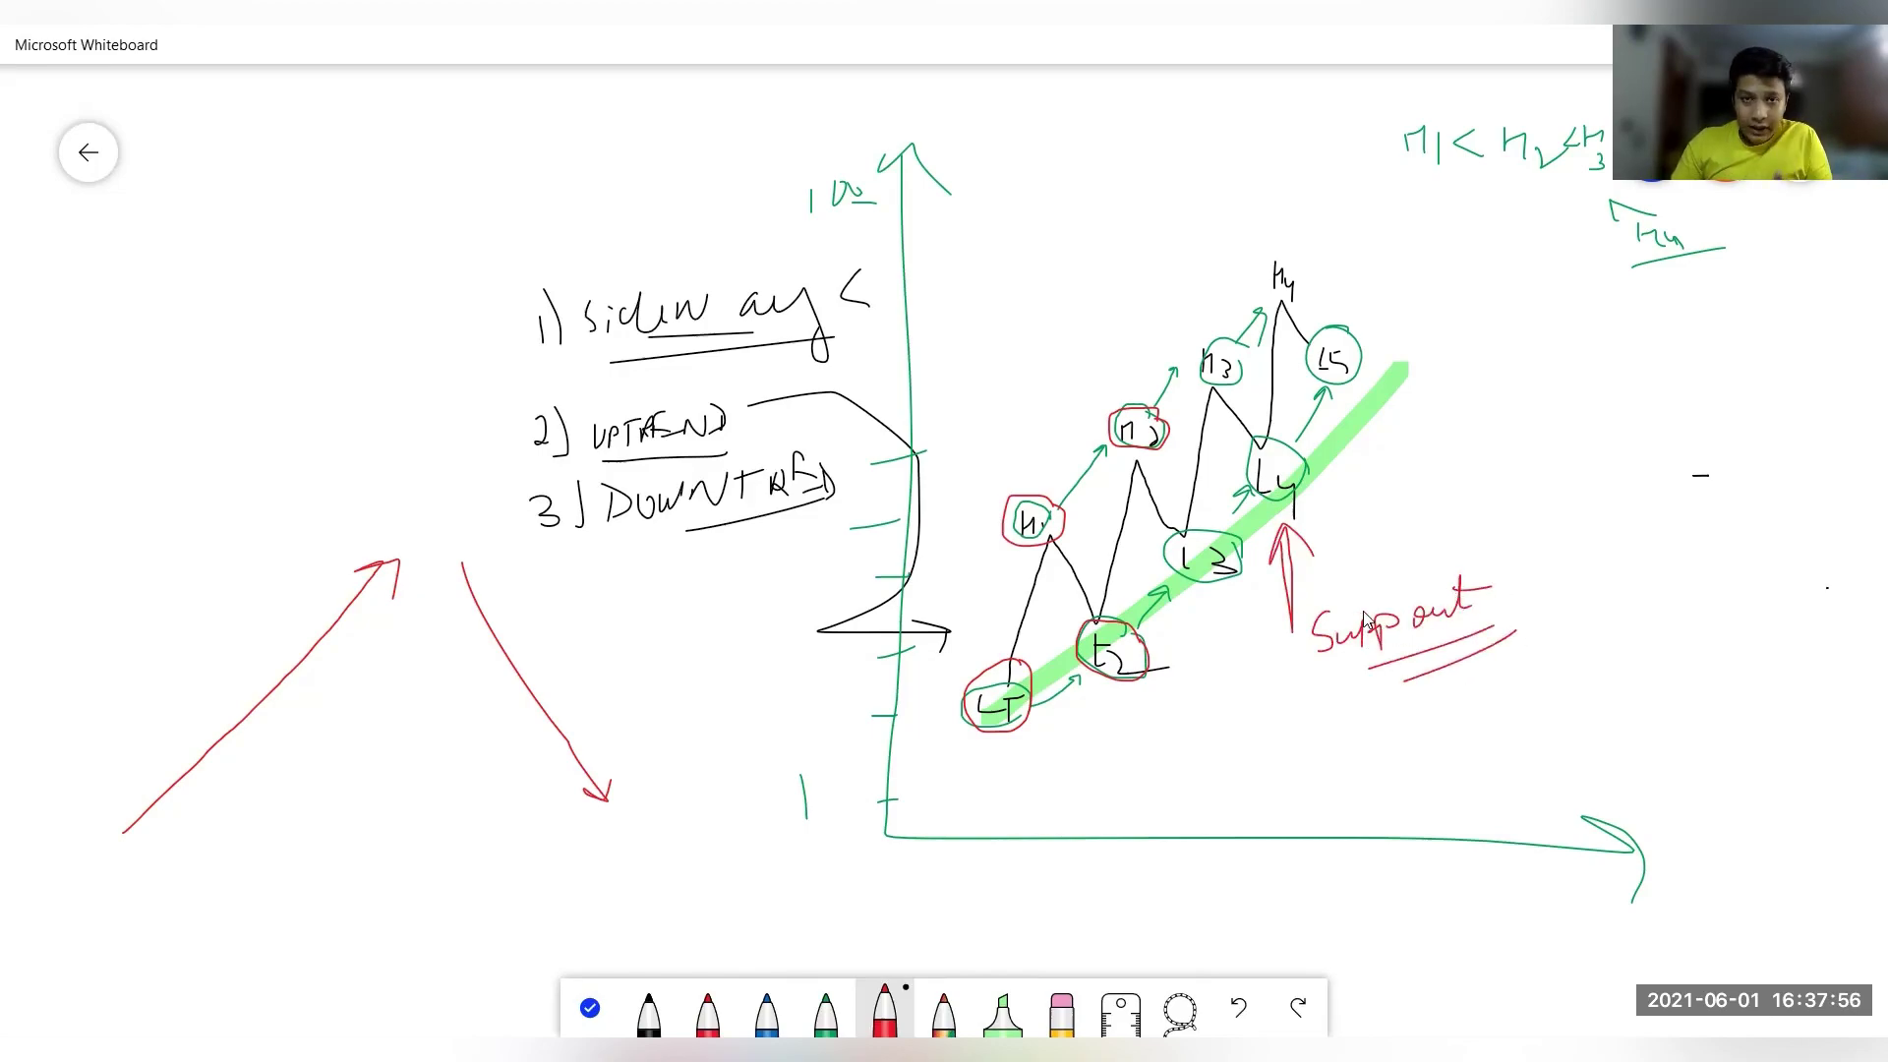
Pan the board, then in blue draw an arrow falling from L5 and two horizontal lines across the chart
{"action": "left_click", "coordinate": [590, 1008]}
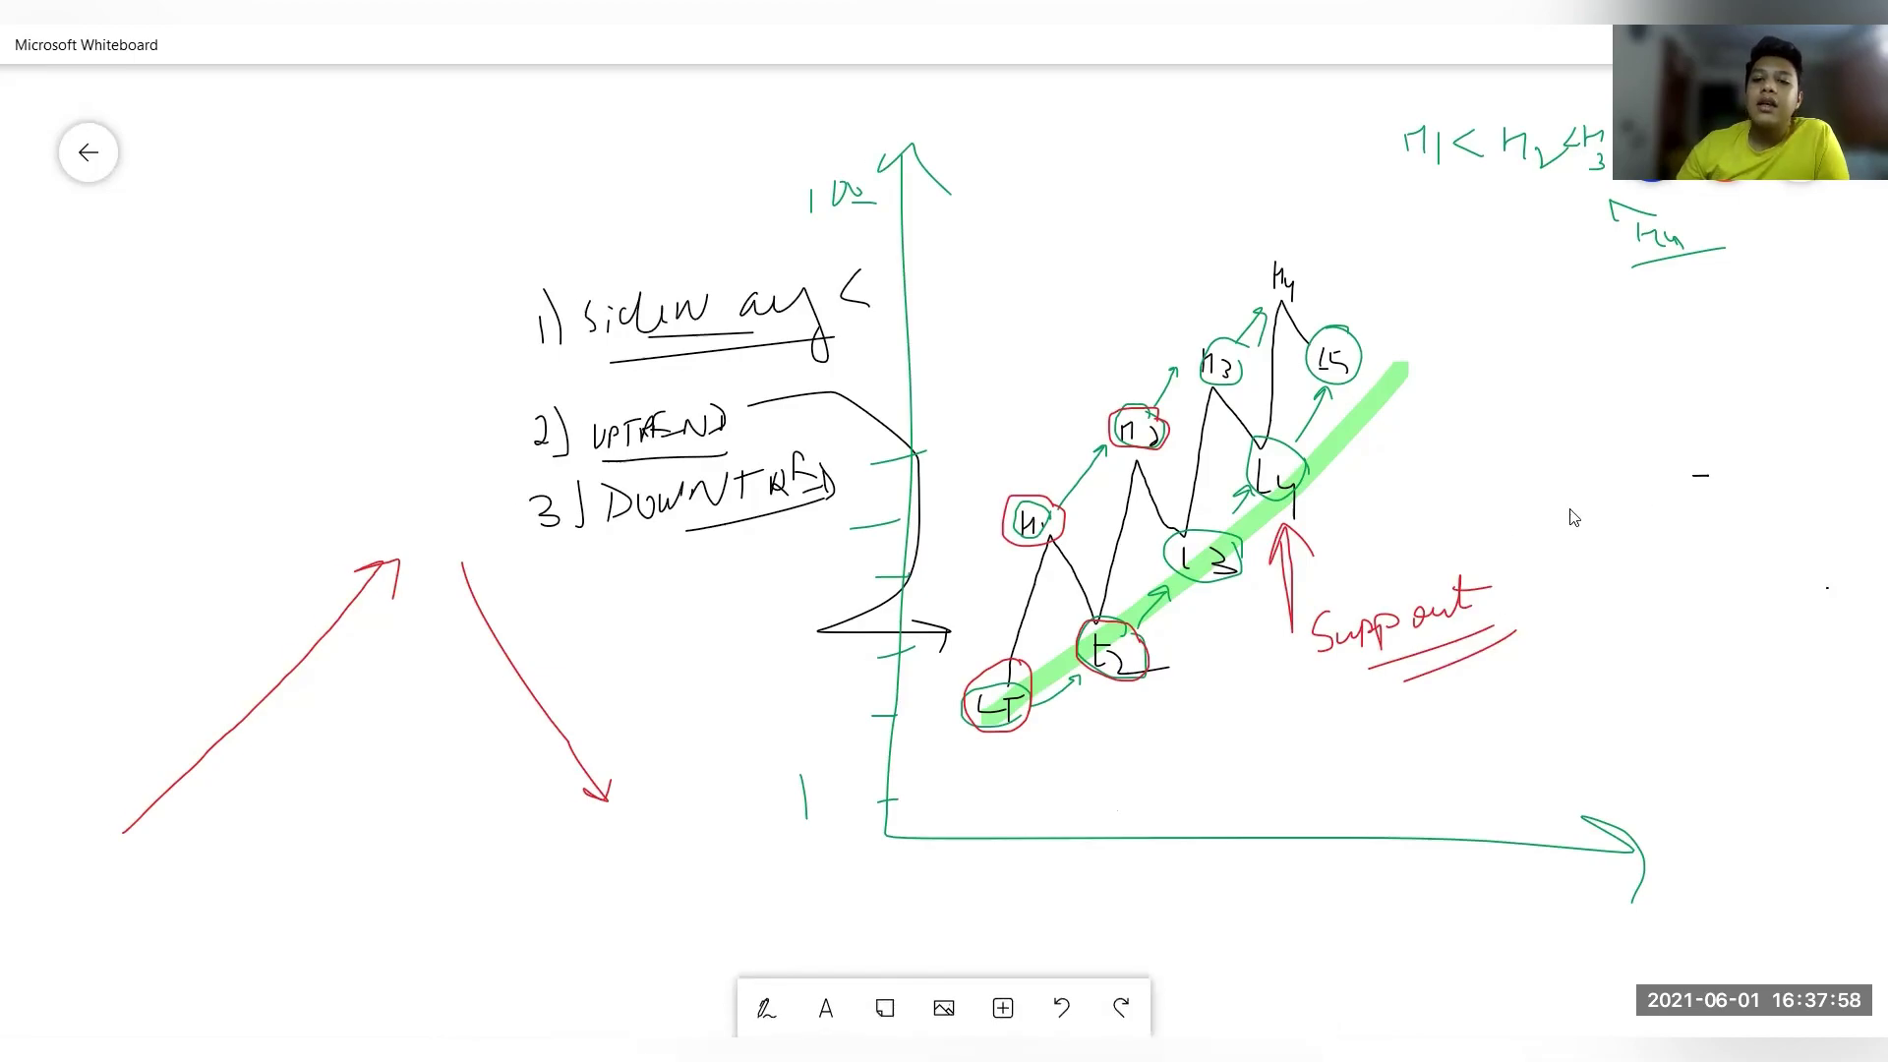
{"action": "left_click_drag", "start_coordinate": [1383, 649], "coordinate": [1073, 700]}
{"action": "left_click", "coordinate": [779, 989]}
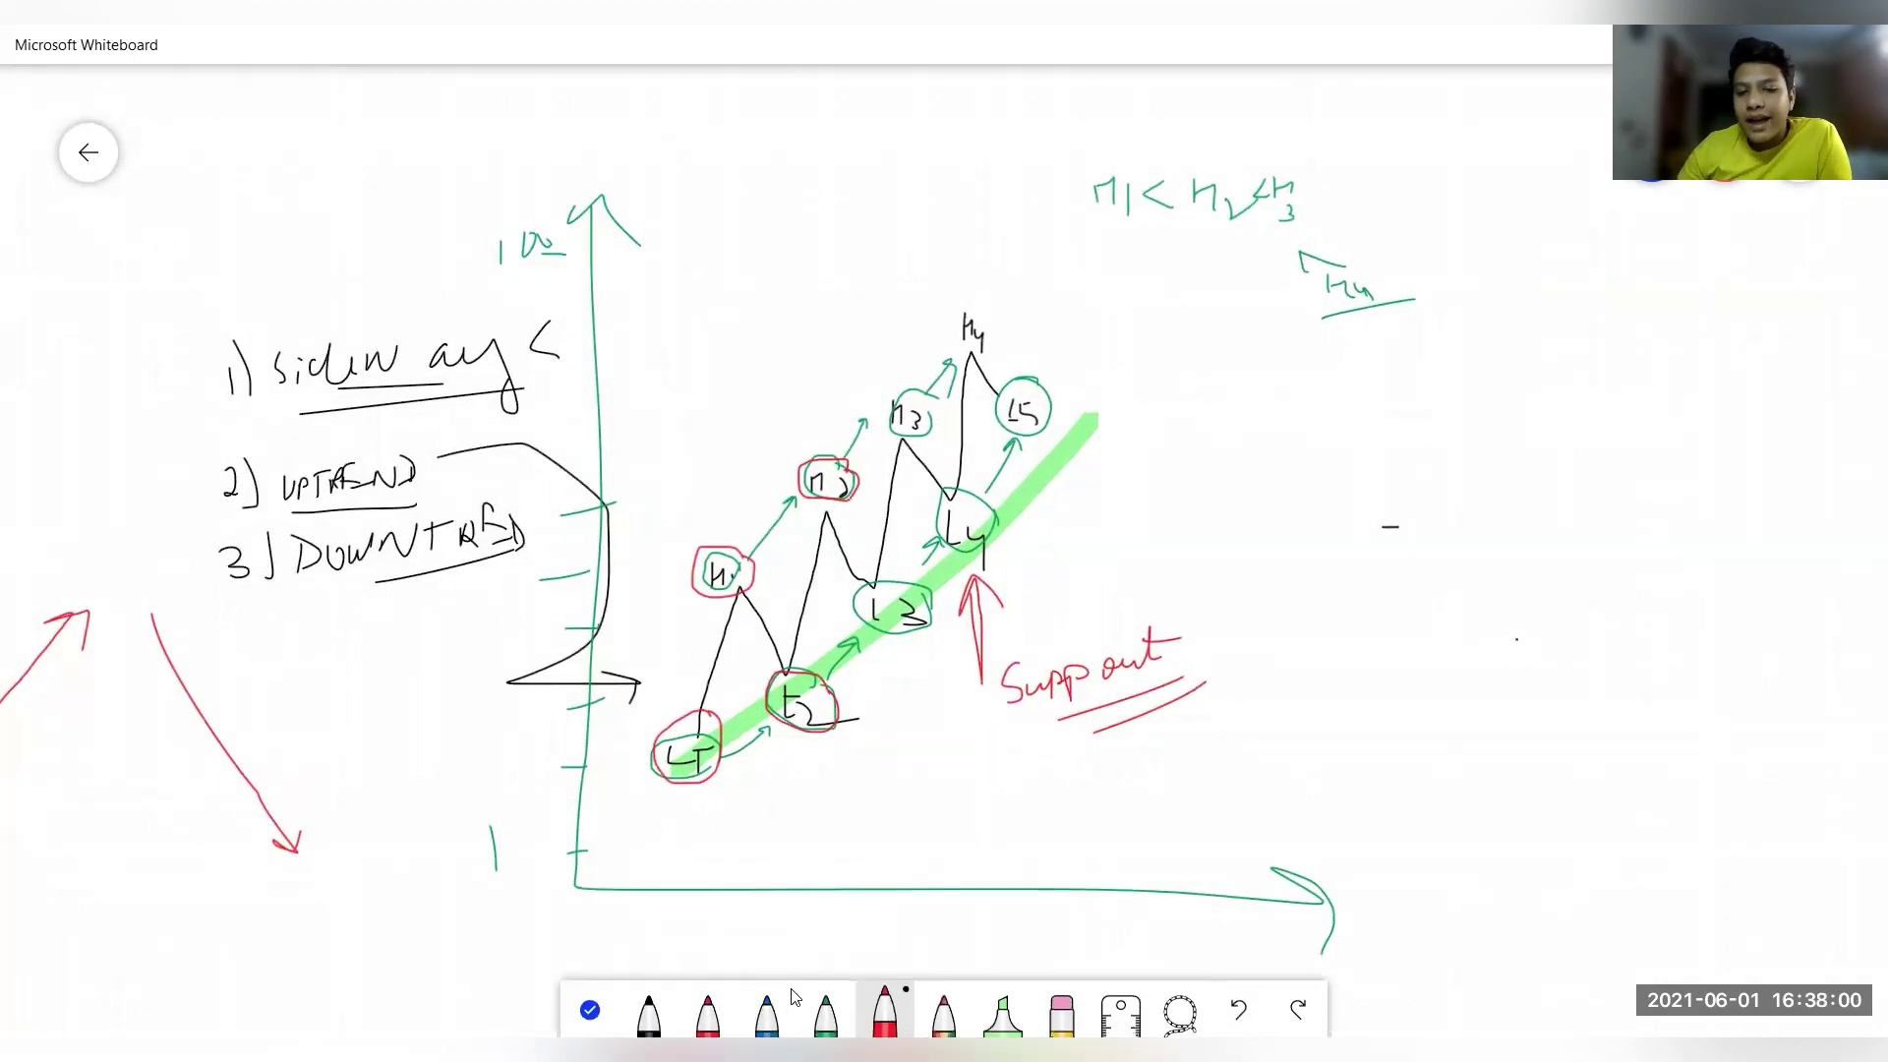
{"action": "left_click", "coordinate": [785, 999]}
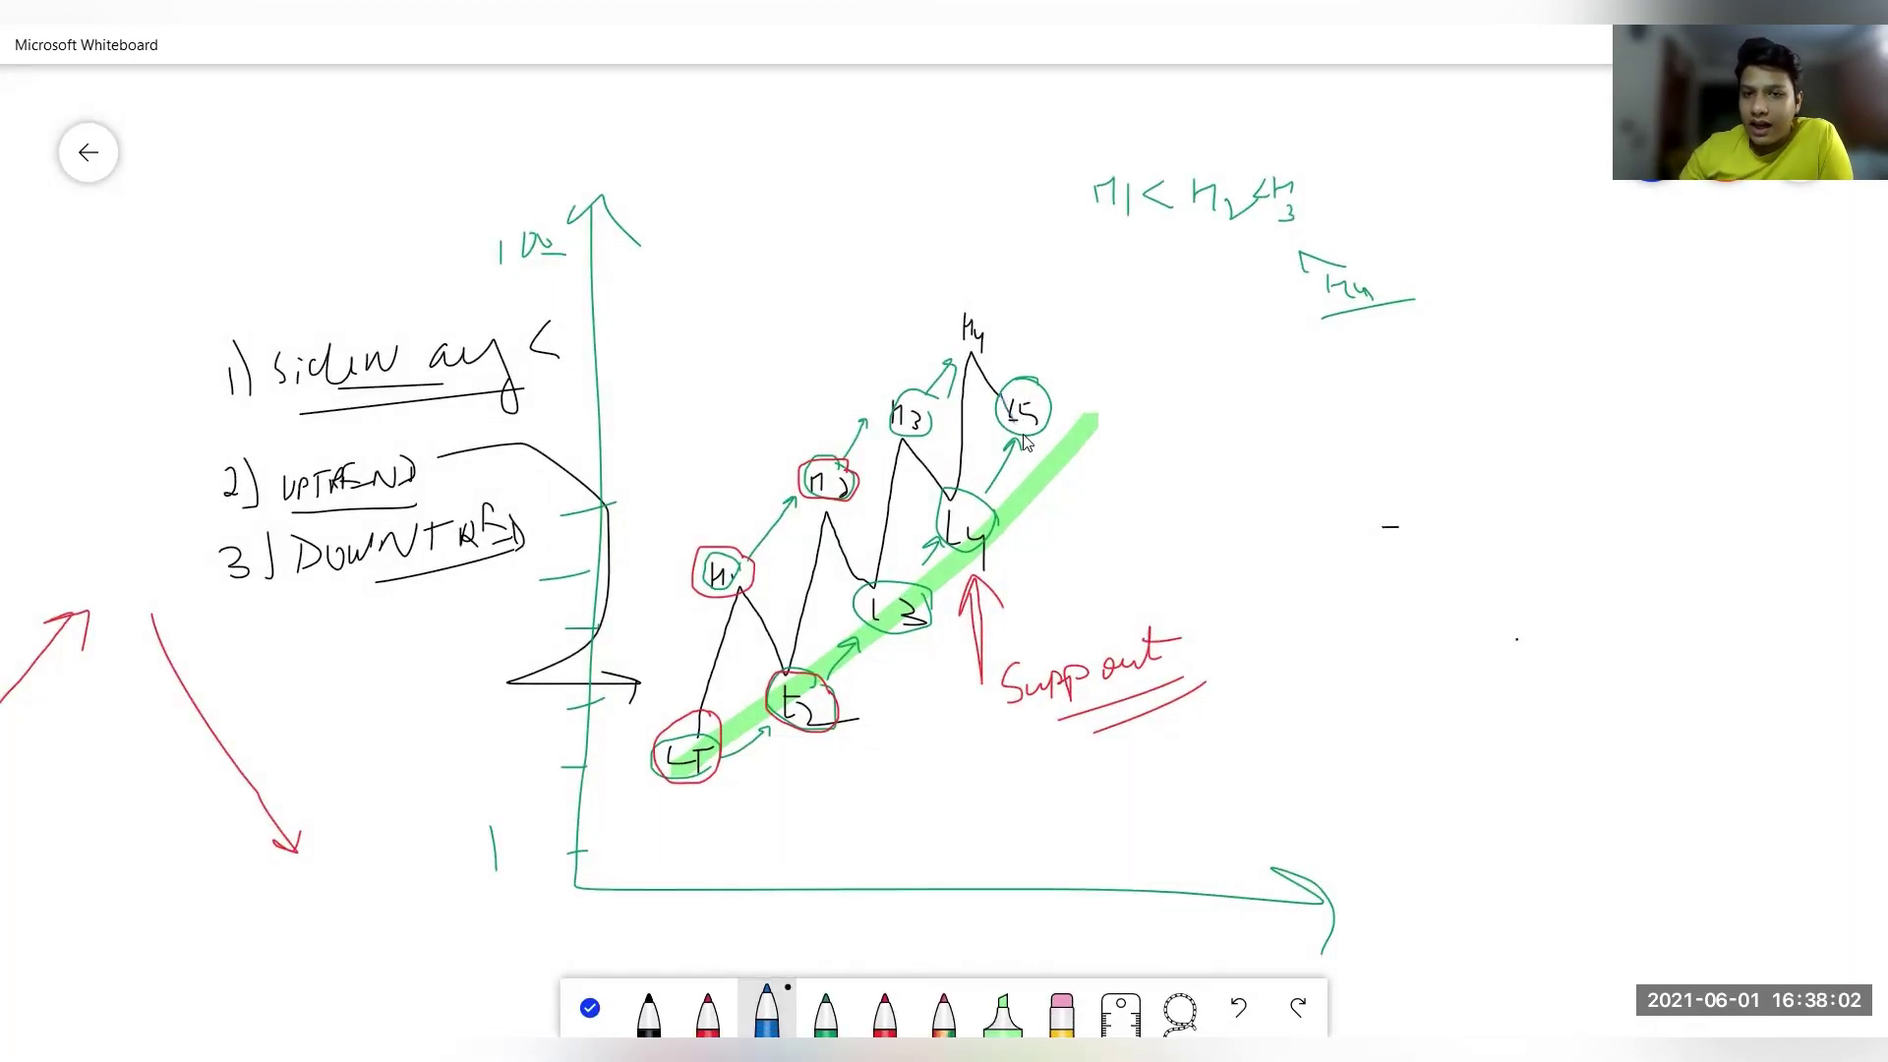
{"action": "left_click_drag", "start_coordinate": [1057, 521], "coordinate": [1072, 528]}
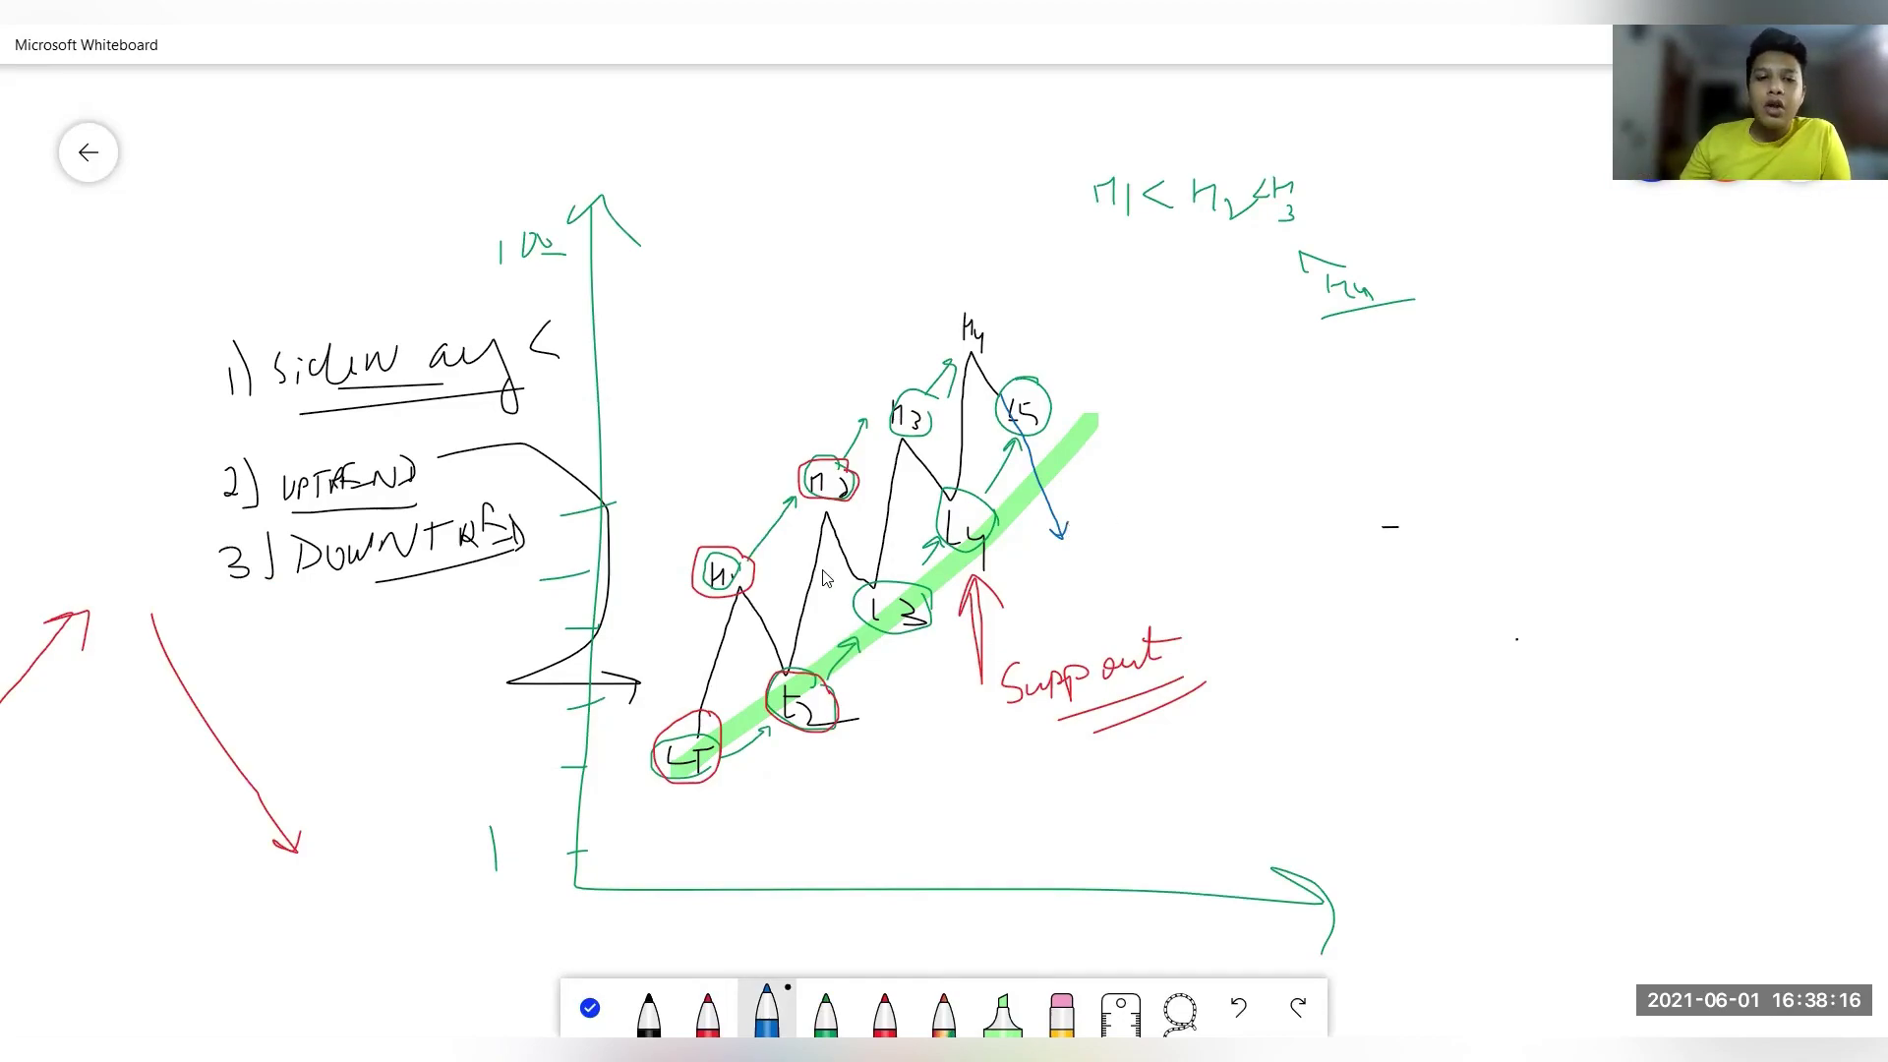
{"action": "left_click_drag", "start_coordinate": [733, 584], "coordinate": [1219, 589]}
{"action": "left_click_drag", "start_coordinate": [679, 673], "coordinate": [1314, 665]}
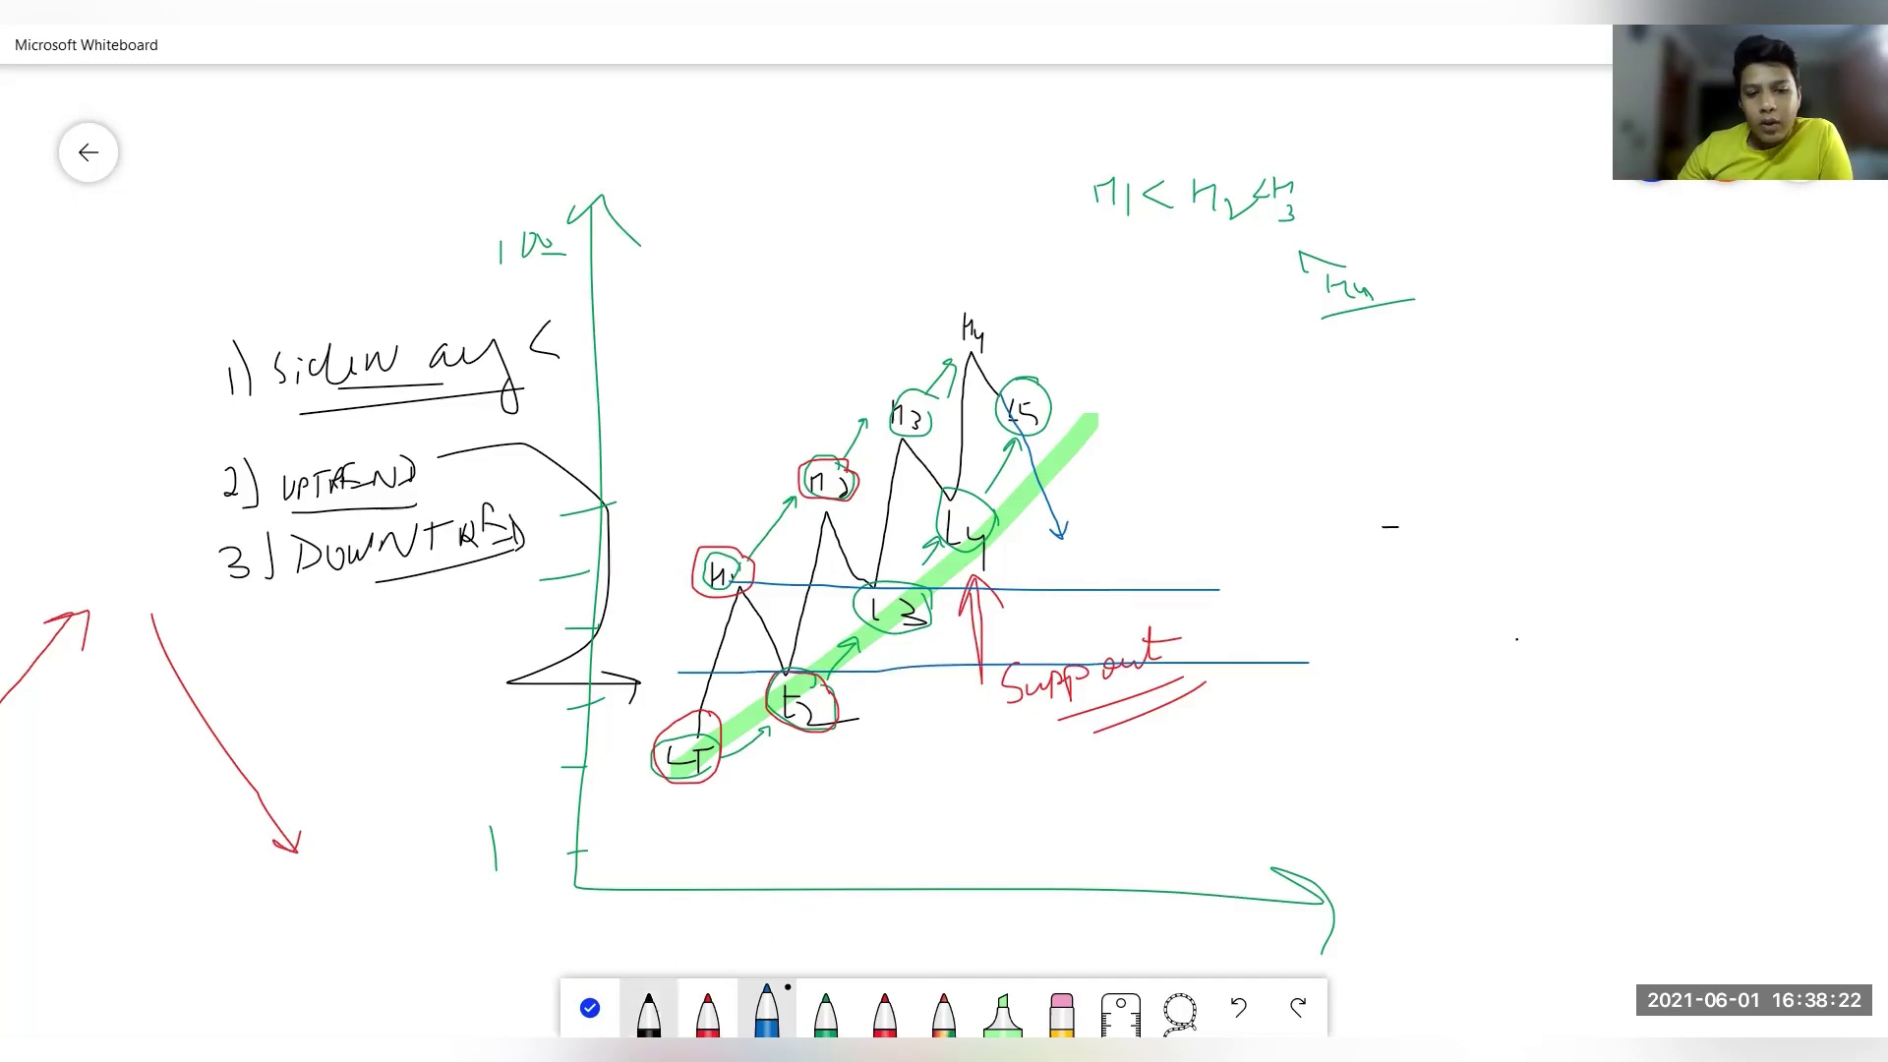
{"action": "left_click", "coordinate": [599, 1007]}
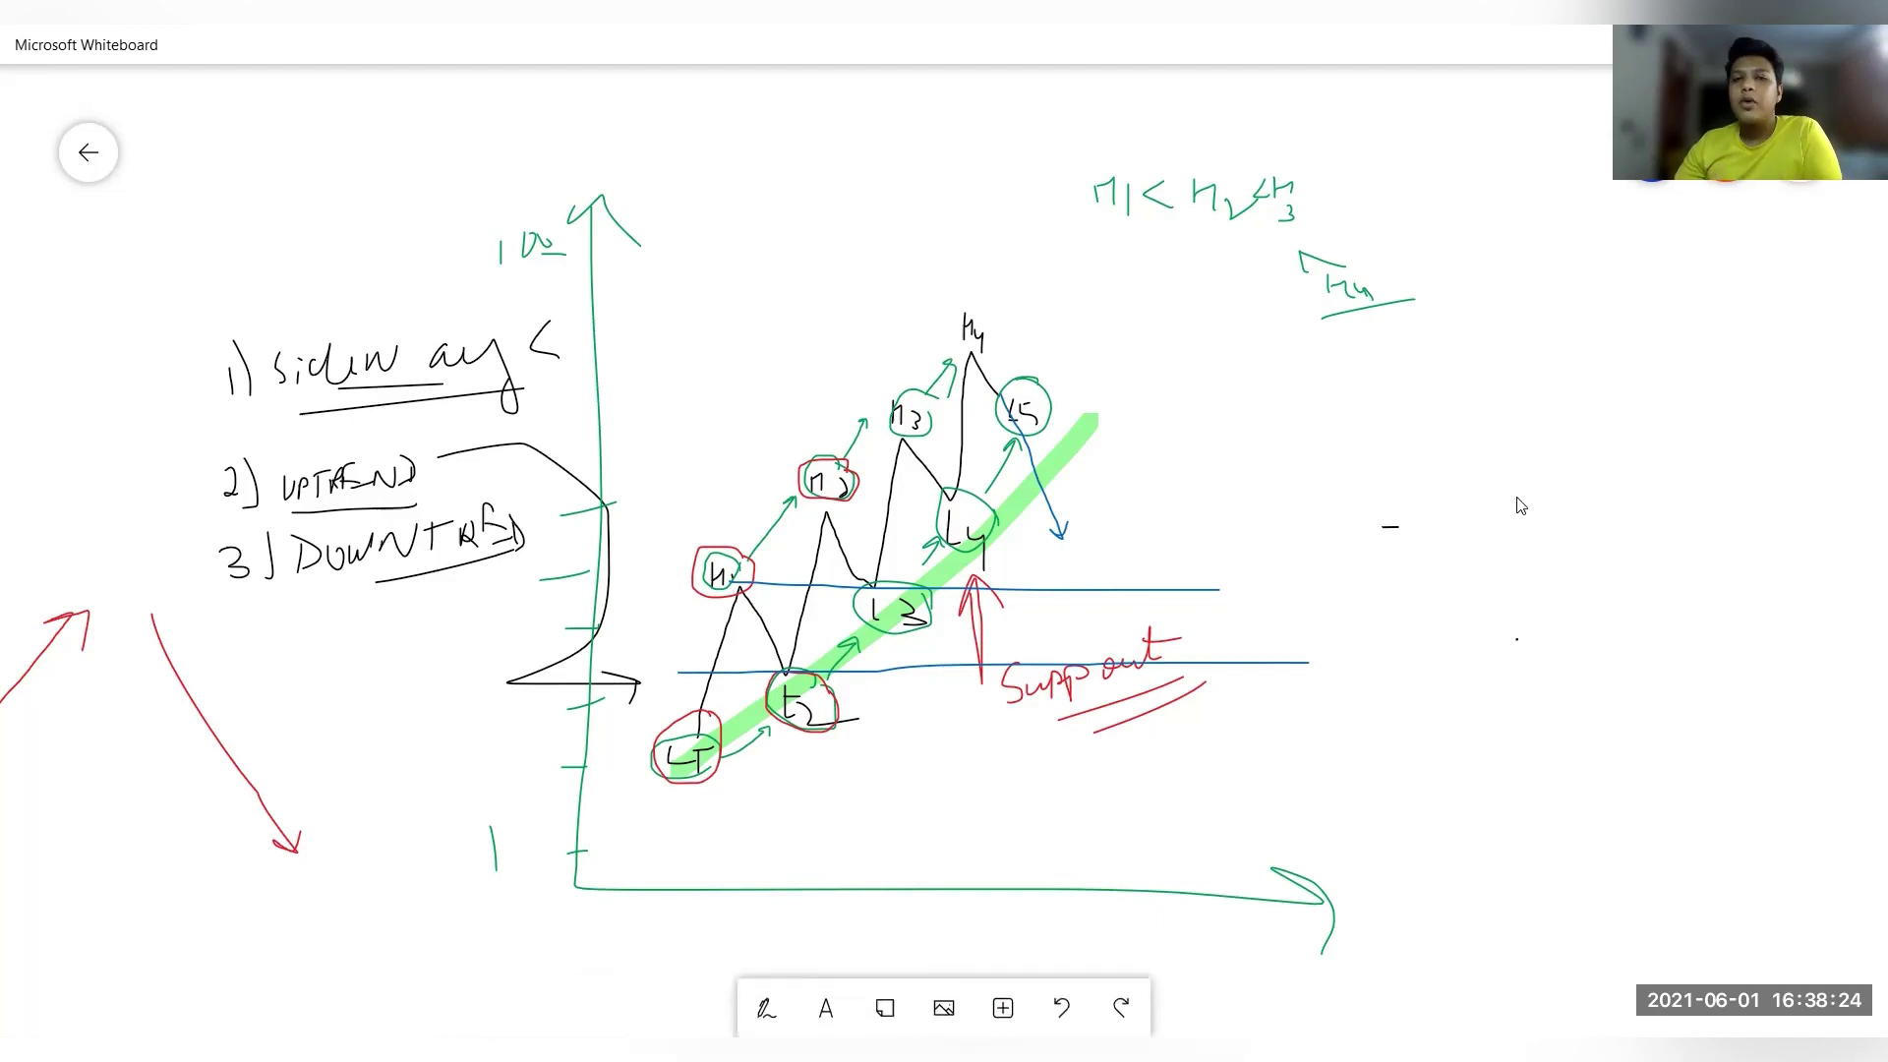
Pan to the empty right side and draw a red falling zigzag on the blue axes
{"action": "left_click_drag", "start_coordinate": [1395, 502], "coordinate": [1147, 492]}
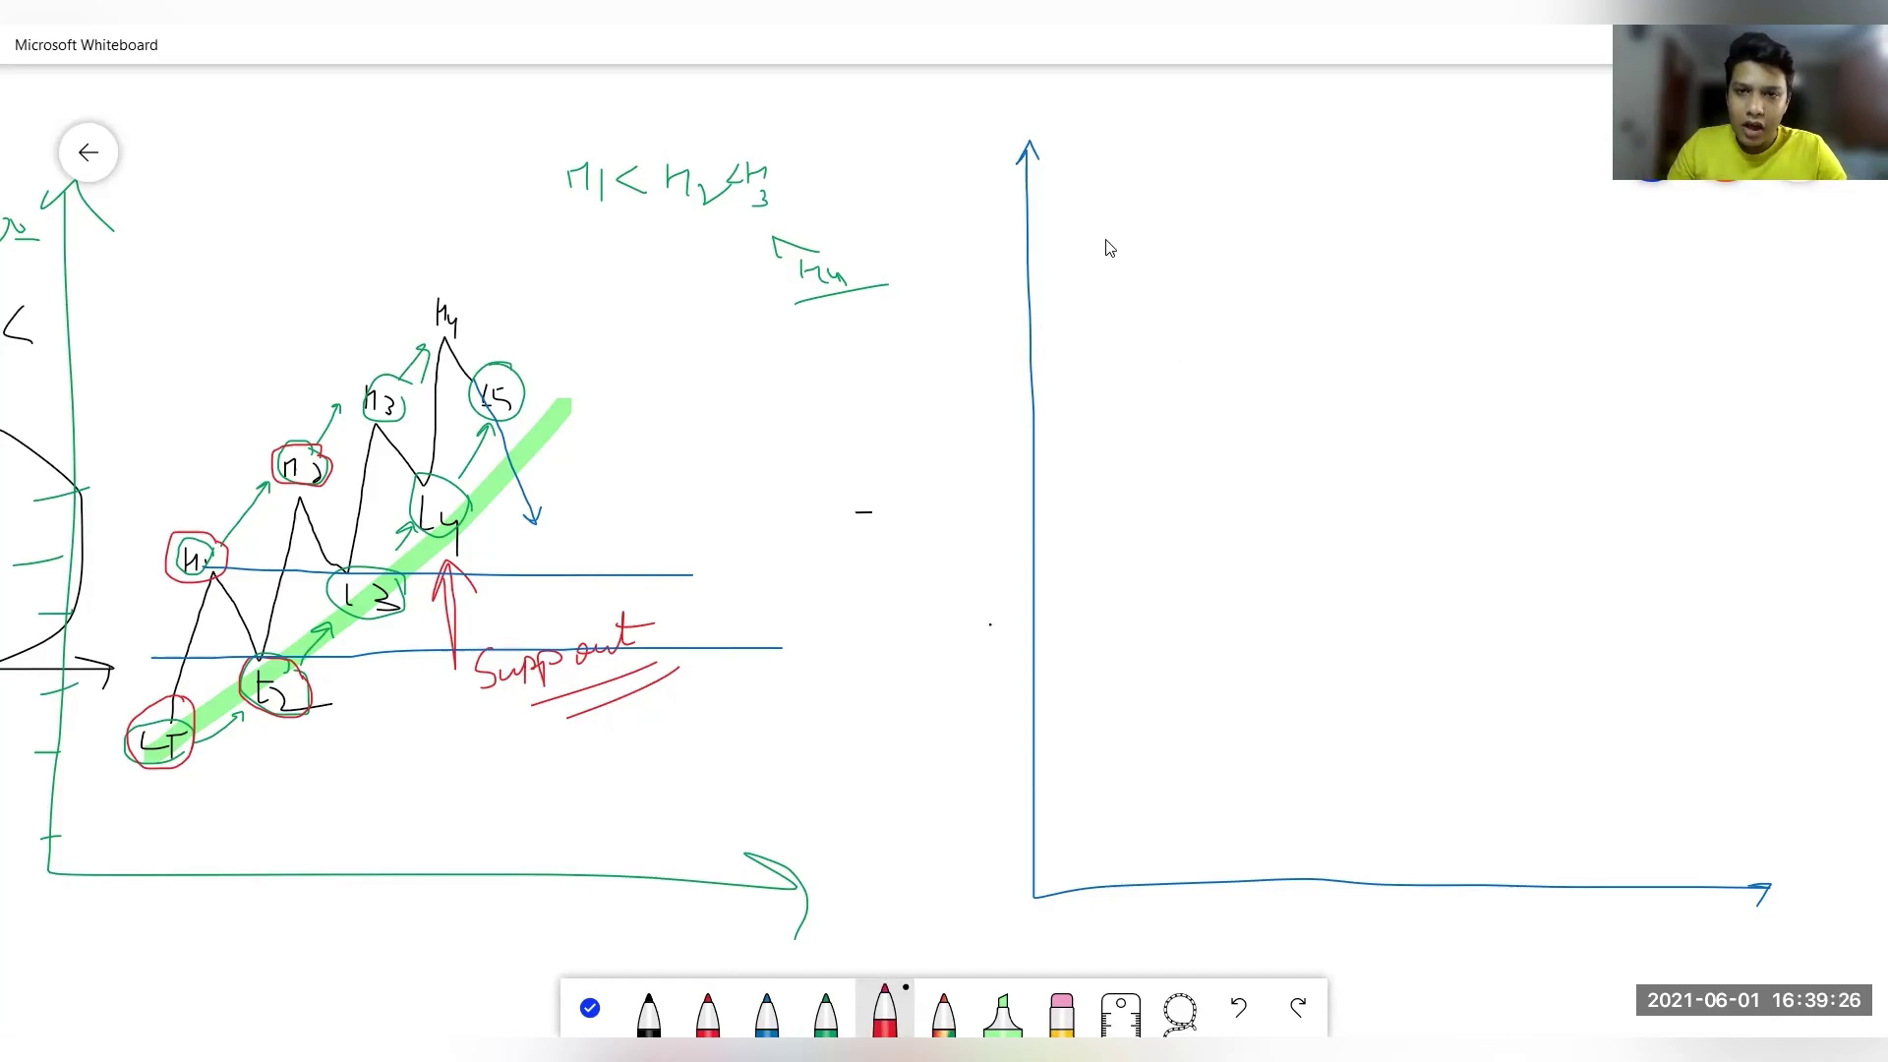
{"action": "mouse_move", "coordinate": [1100, 227]}
{"action": "left_mouse_down"}
{"action": "mouse_move", "coordinate": [1157, 382]}
{"action": "mouse_move", "coordinate": [1227, 279]}
{"action": "mouse_move", "coordinate": [1305, 442]}
{"action": "mouse_move", "coordinate": [1375, 329]}
{"action": "mouse_move", "coordinate": [1445, 478]}
{"action": "mouse_move", "coordinate": [1463, 489]}
{"action": "mouse_move", "coordinate": [1511, 390]}
{"action": "mouse_move", "coordinate": [1561, 524]}
{"action": "mouse_move", "coordinate": [1610, 490]}
{"action": "left_mouse_up"}
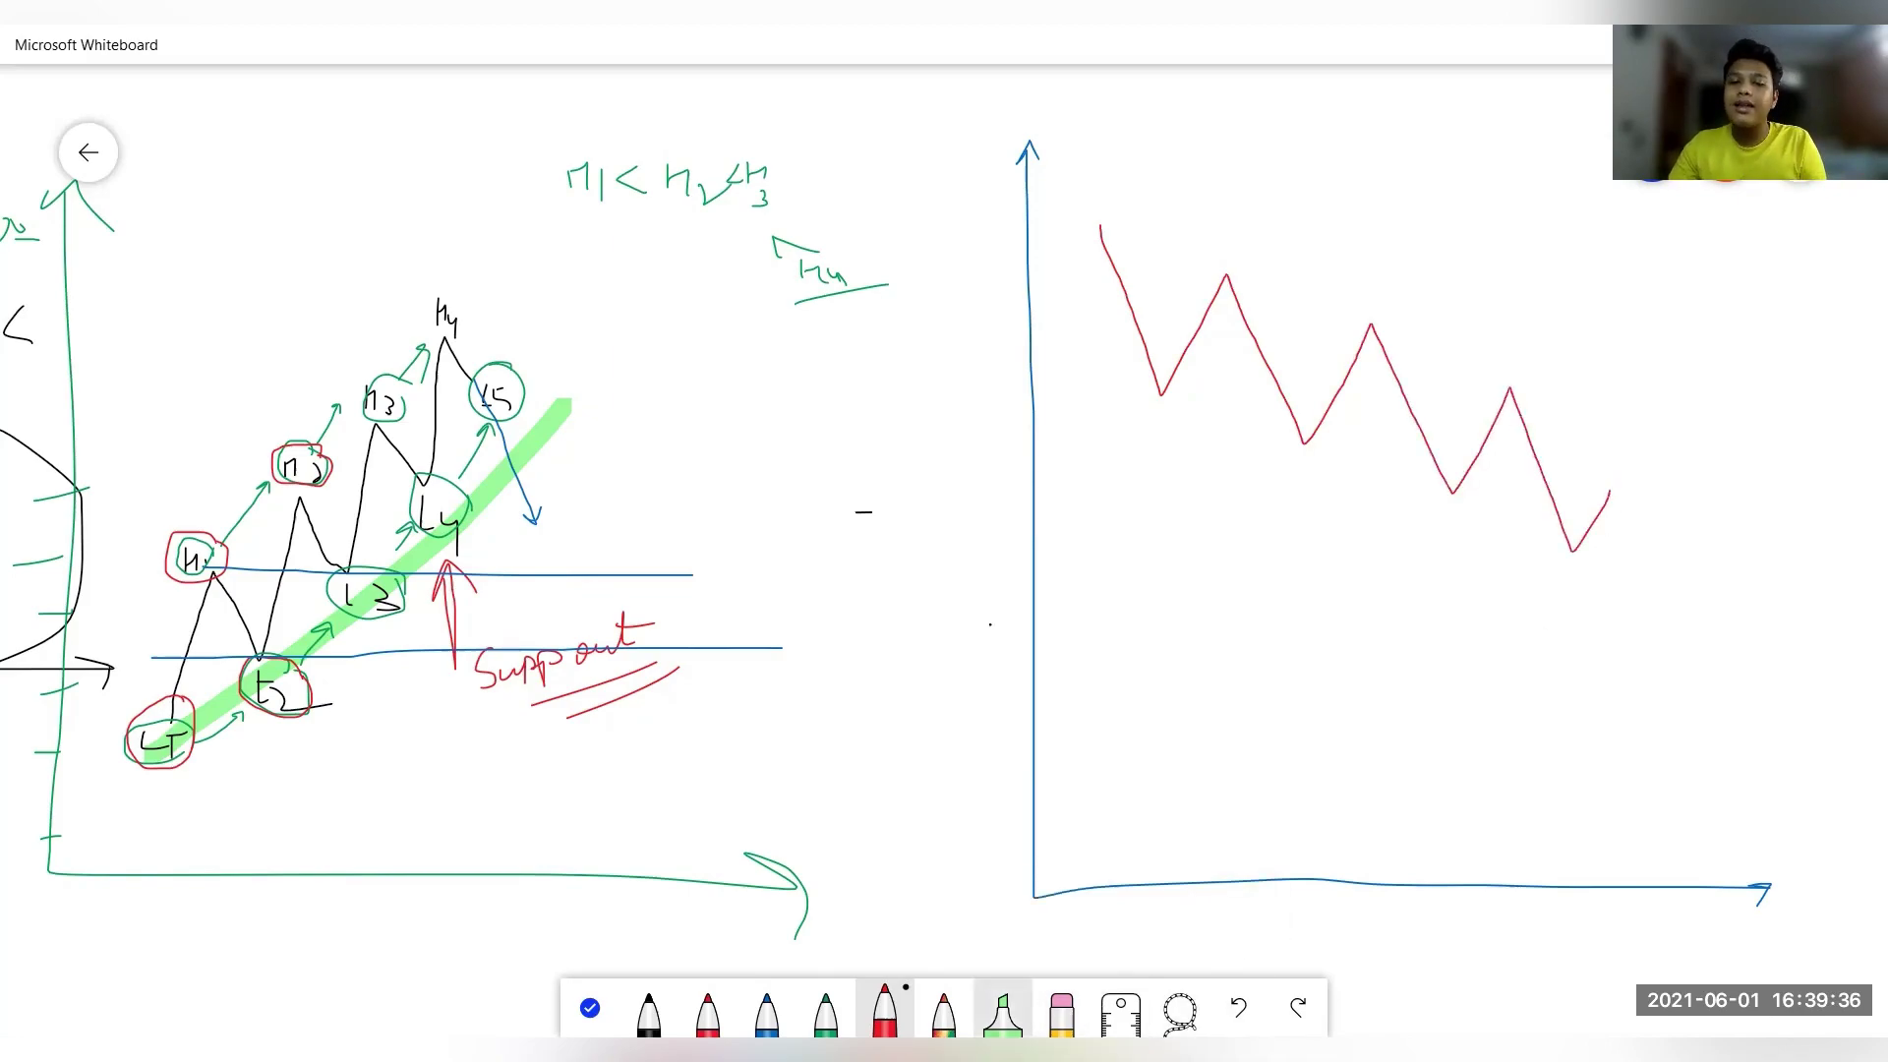
Mark the four peaks and the end point of the red zigzag with green highlighter
{"action": "left_click", "coordinate": [1003, 1008]}
{"action": "left_click", "coordinate": [1100, 229]}
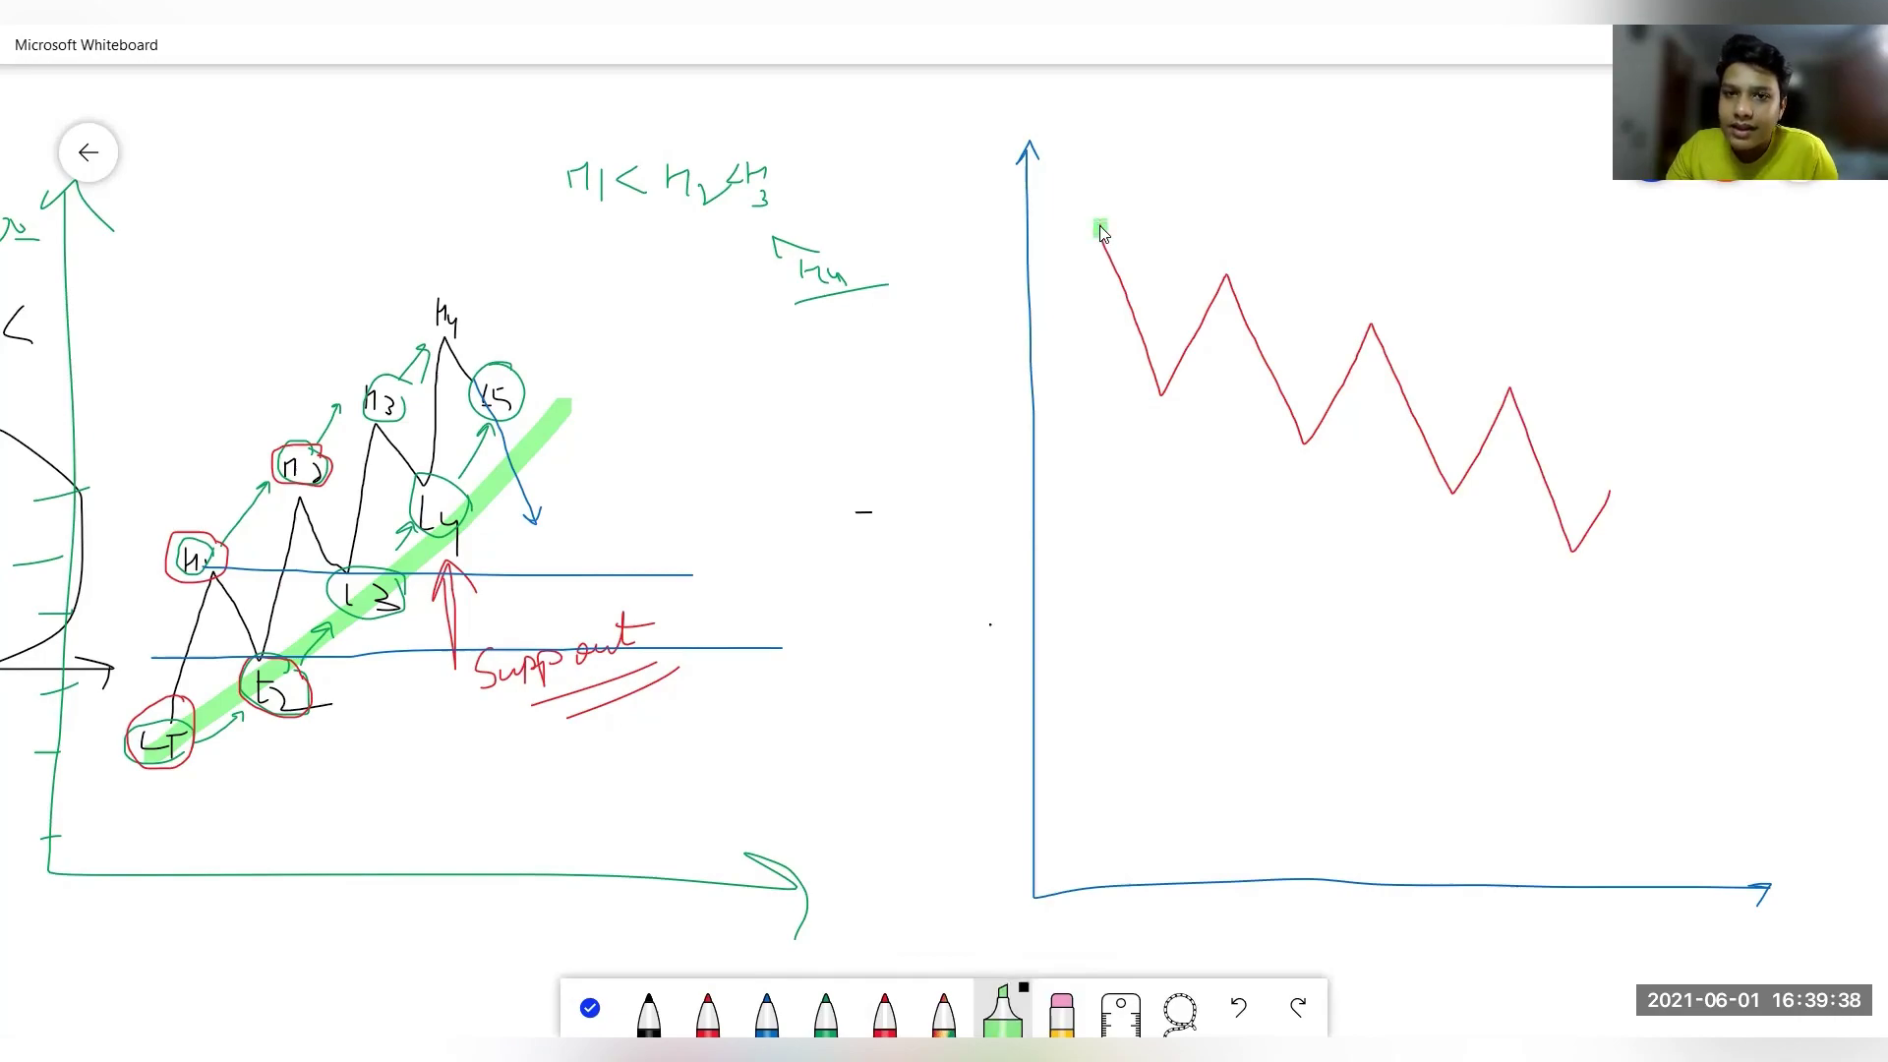
{"action": "left_click", "coordinate": [1226, 274]}
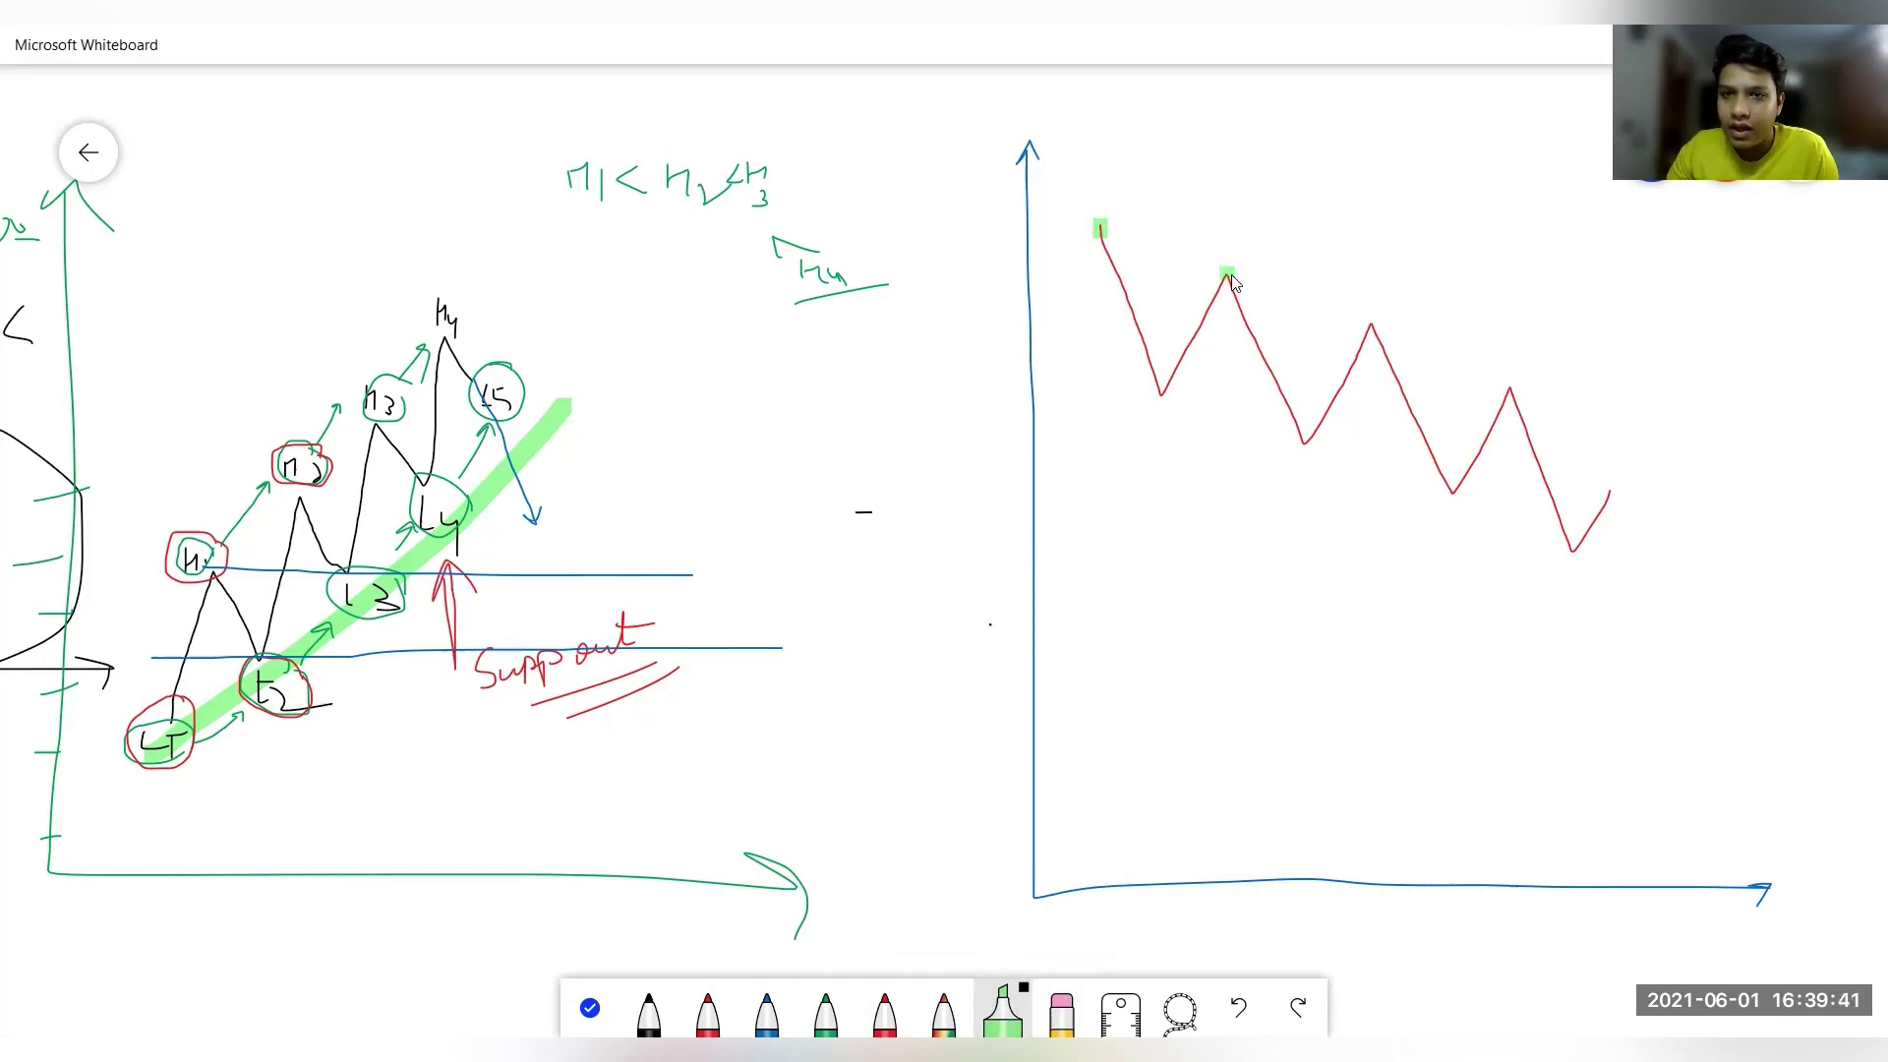
{"action": "left_click", "coordinate": [1369, 323]}
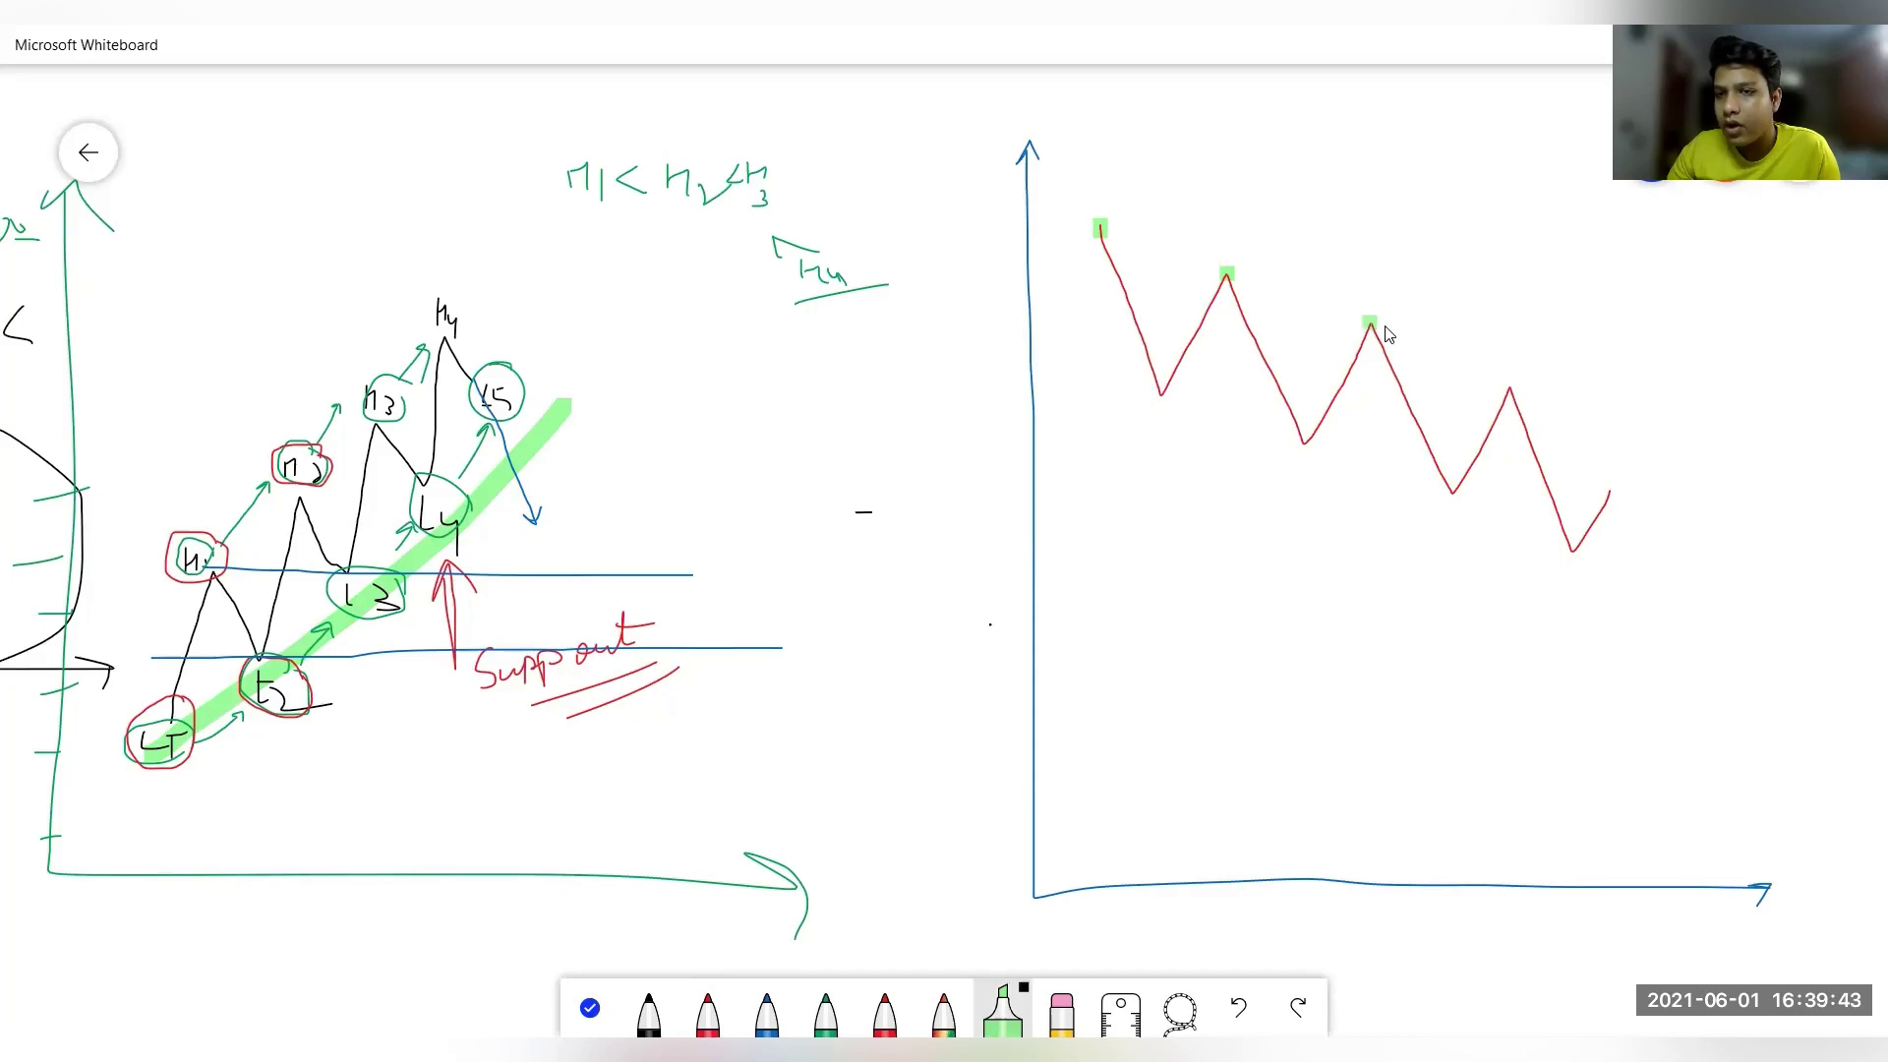
{"action": "left_click", "coordinate": [1510, 386]}
{"action": "left_click", "coordinate": [1606, 496]}
Switch the highlighter to pink and mark the four troughs of the zigzag
{"action": "left_click", "coordinate": [1021, 989]}
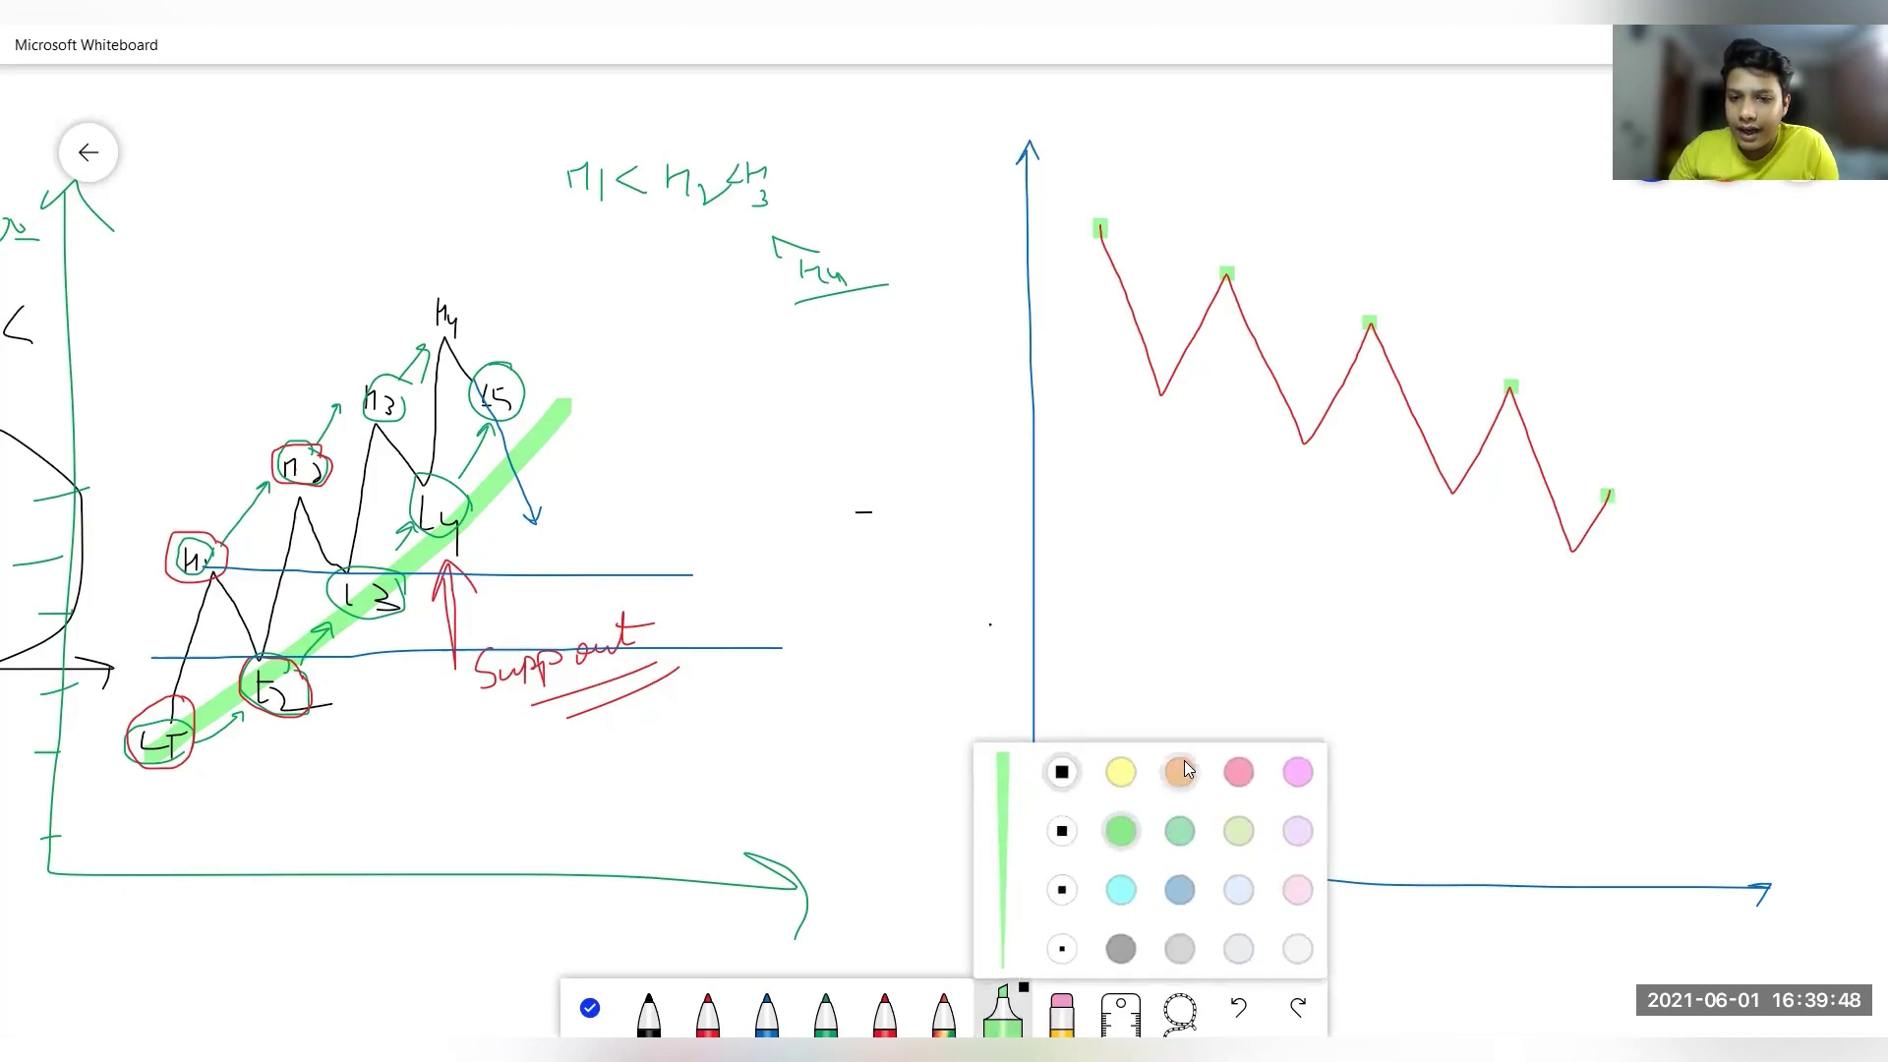
{"action": "left_click", "coordinate": [1239, 772]}
{"action": "left_click", "coordinate": [1162, 392]}
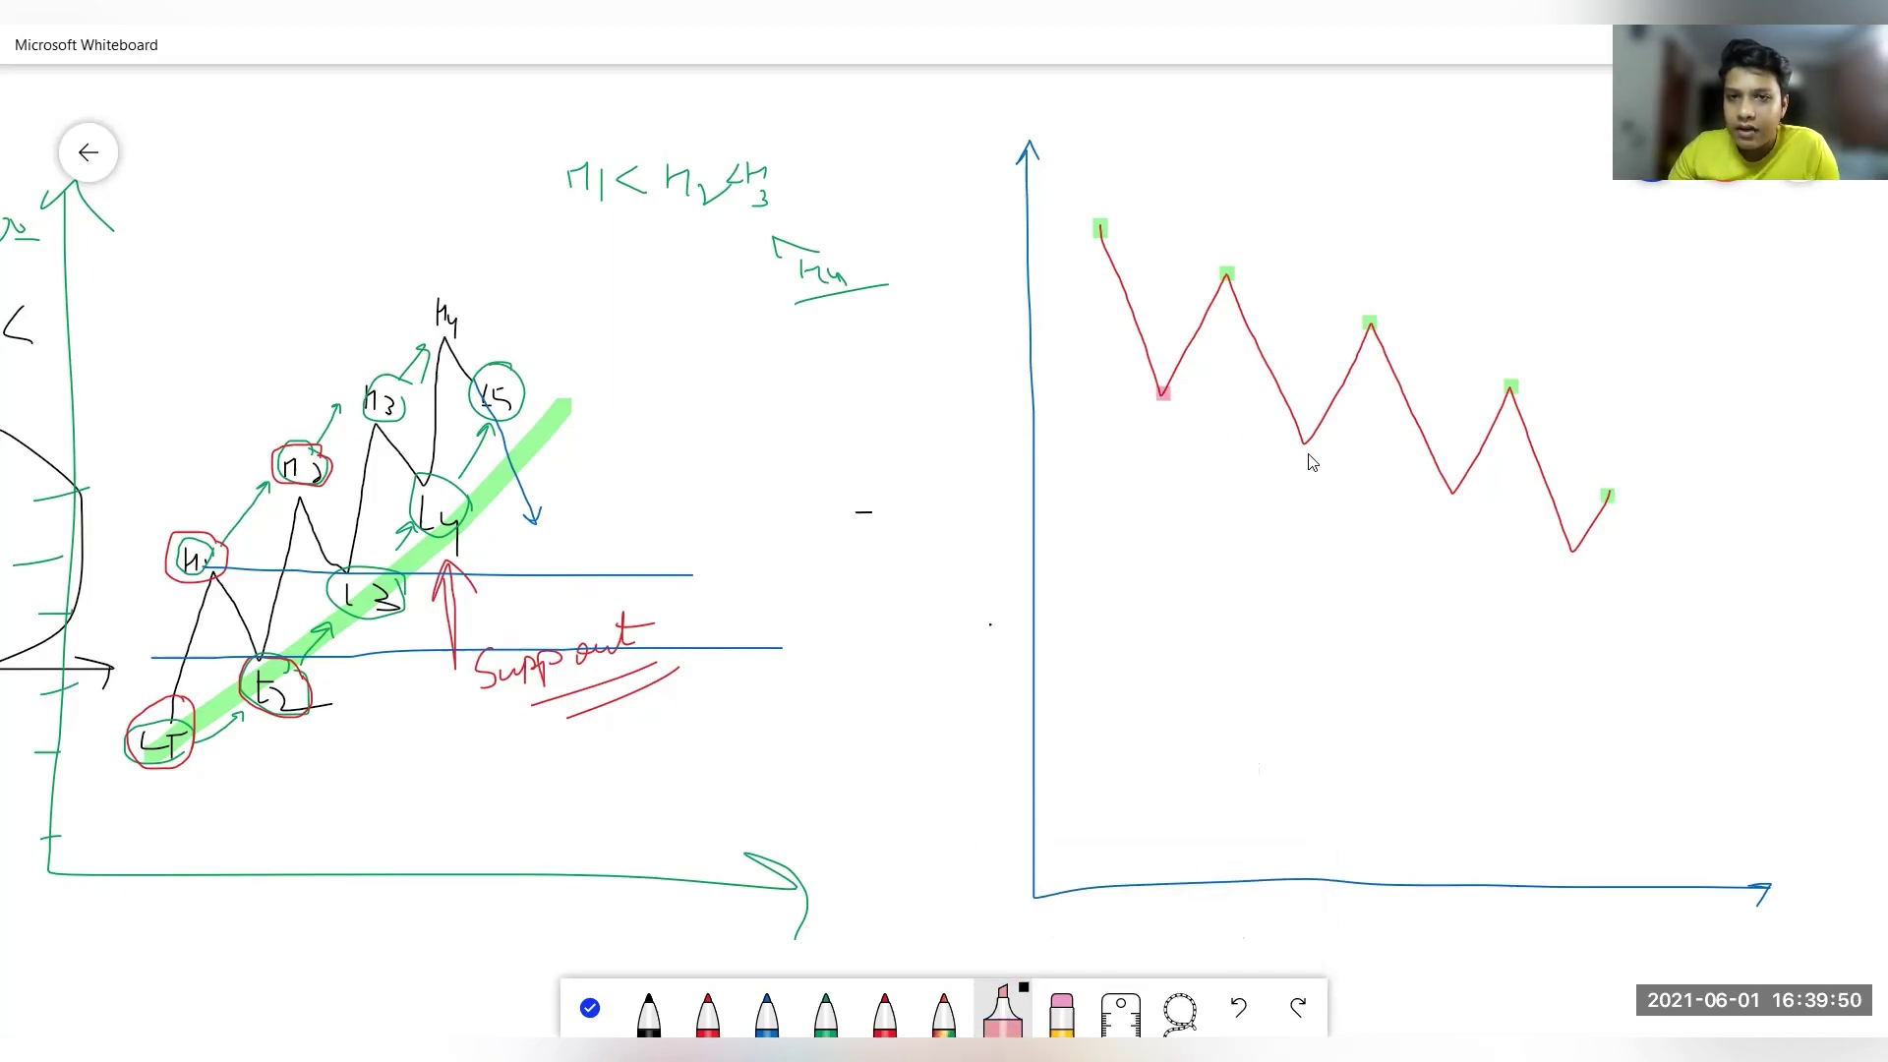
{"action": "left_click", "coordinate": [1300, 443]}
{"action": "left_click", "coordinate": [1452, 489]}
{"action": "left_click", "coordinate": [1572, 548]}
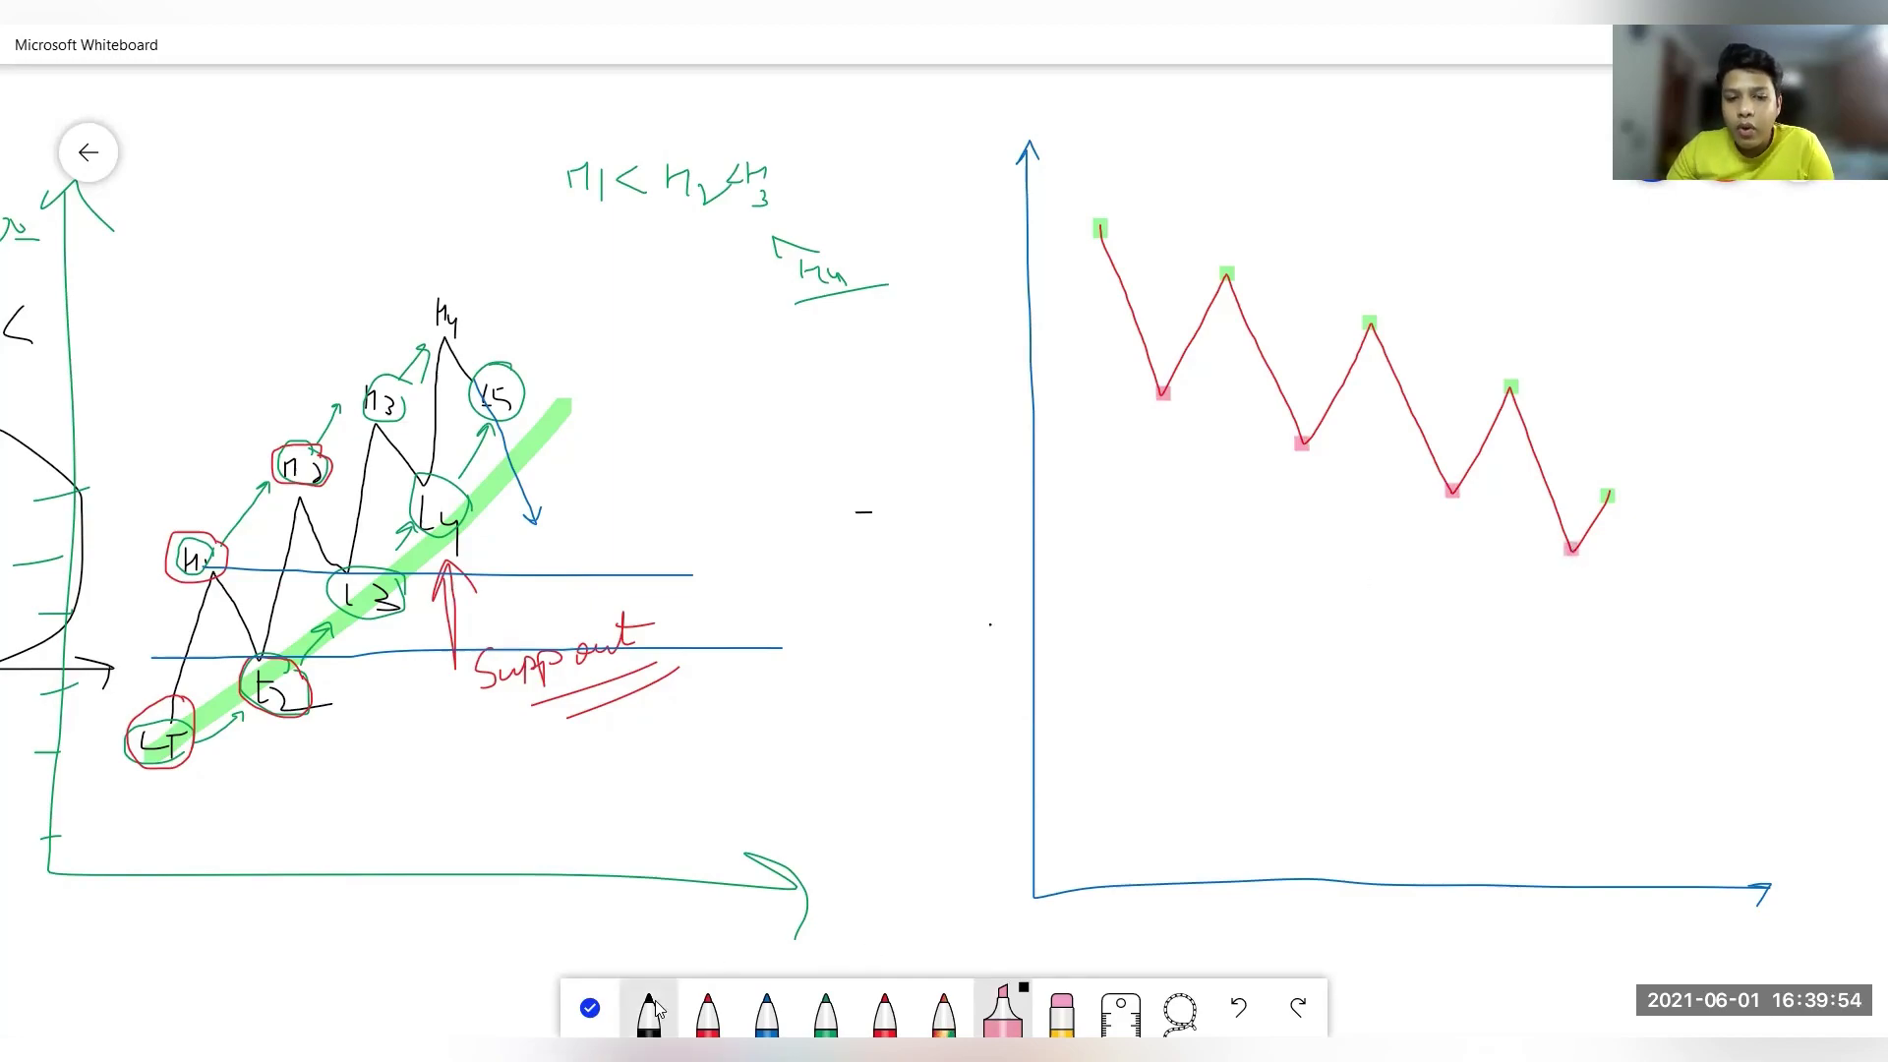
{"action": "left_click", "coordinate": [589, 1010]}
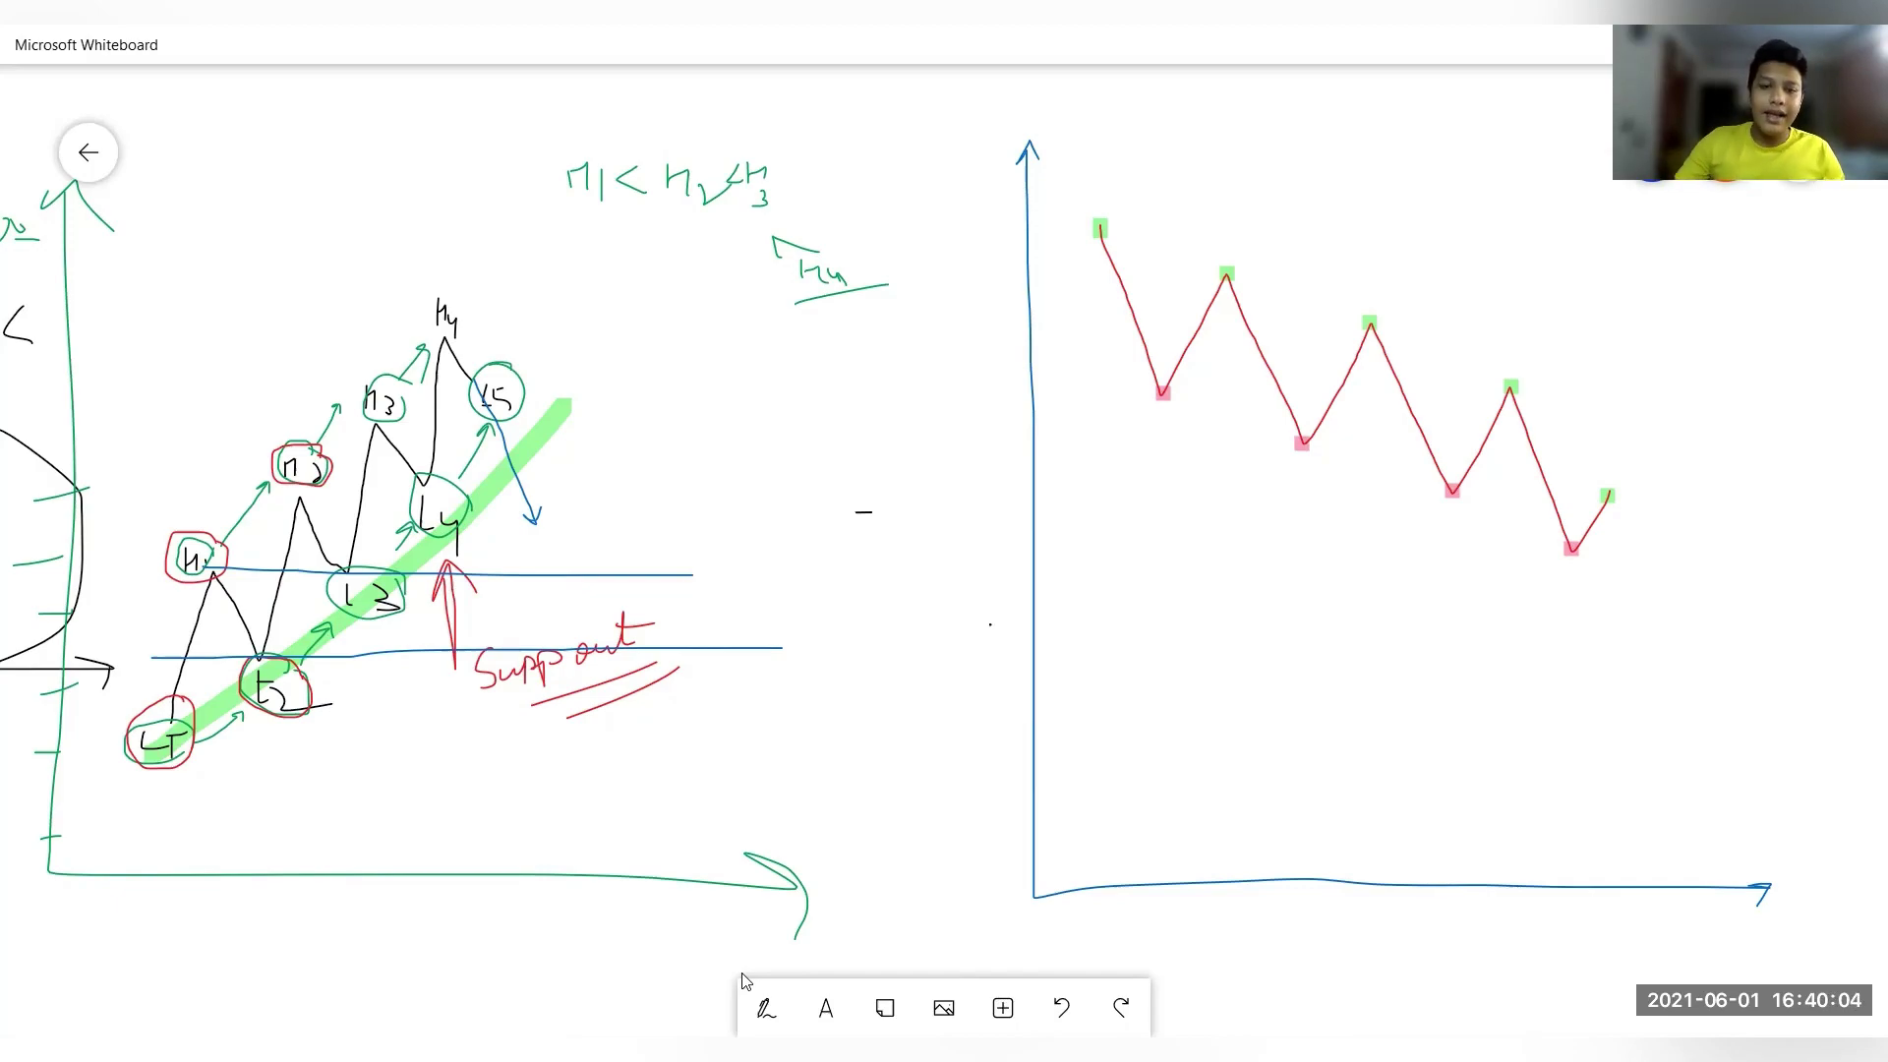
In blue, draw arrows pointing down at each of the four peaks and the zigzag's end
{"action": "left_click", "coordinate": [766, 1008]}
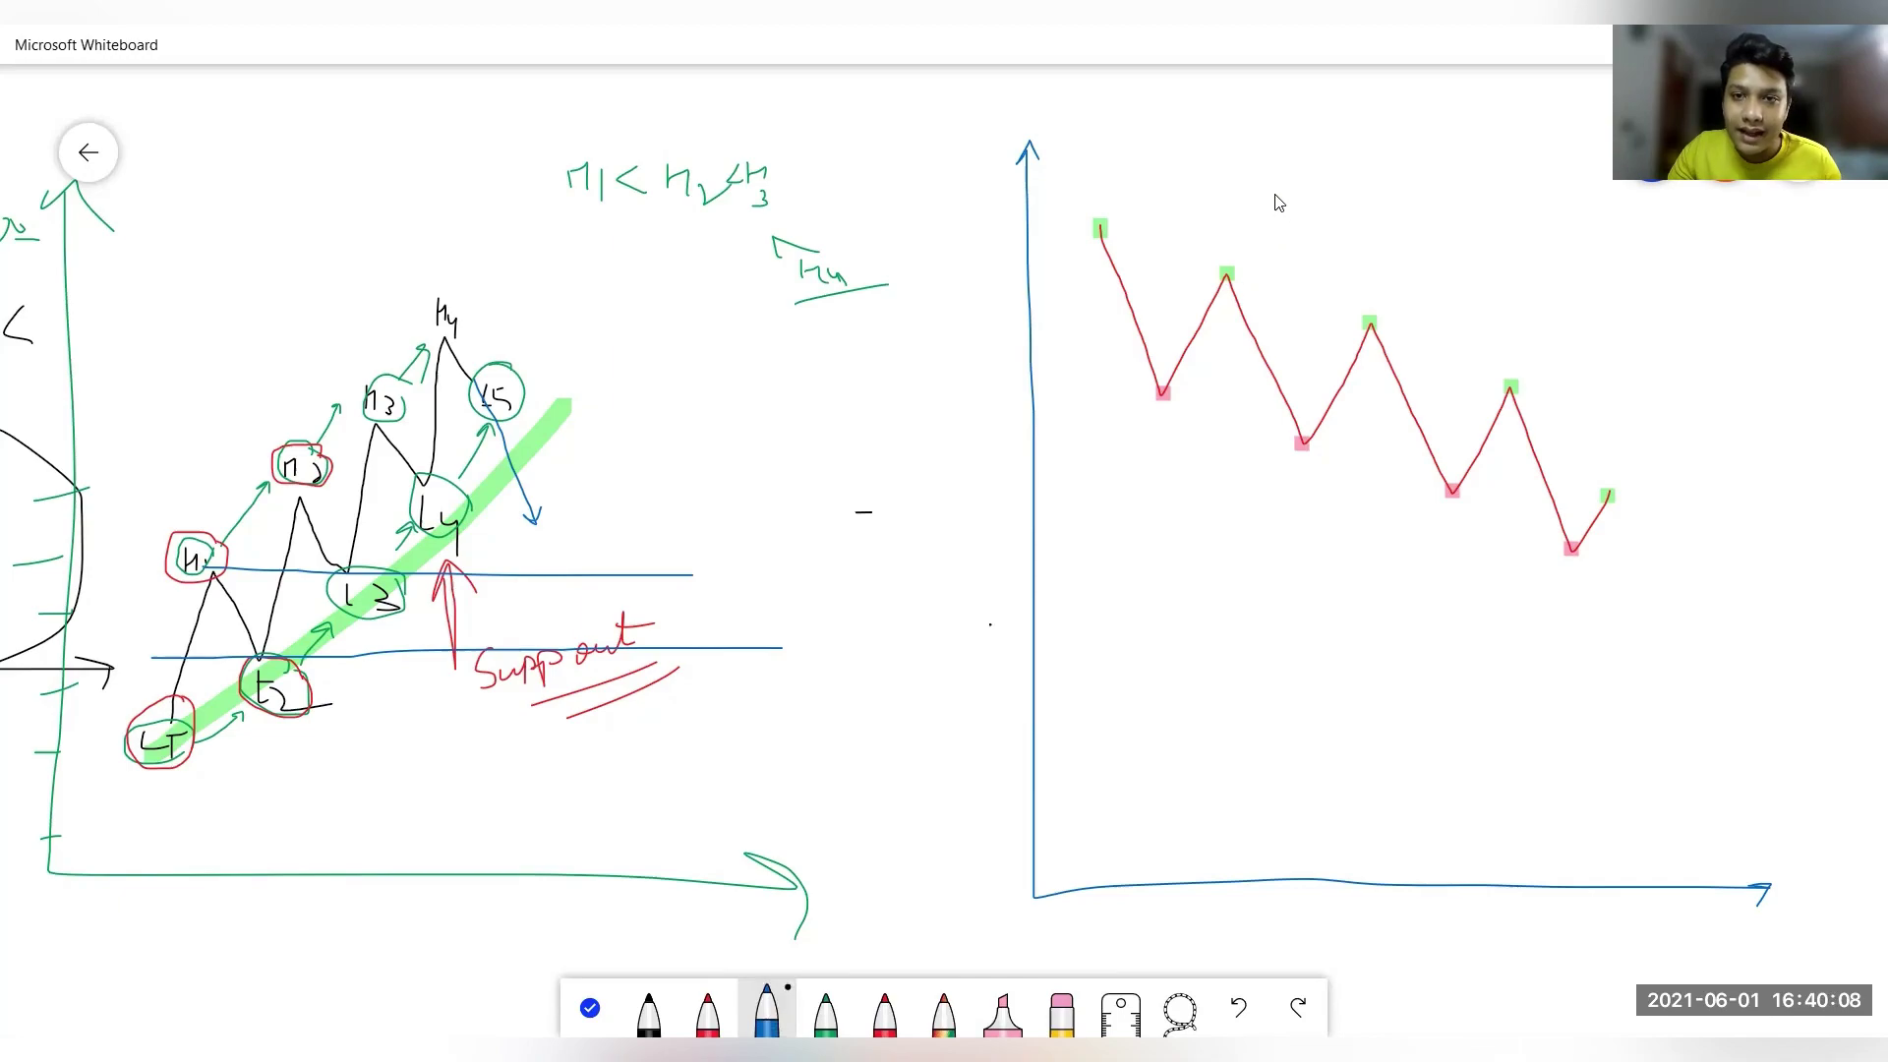
{"action": "left_click_drag", "start_coordinate": [1281, 188], "coordinate": [1251, 242]}
{"action": "left_click_drag", "start_coordinate": [1146, 157], "coordinate": [1138, 191]}
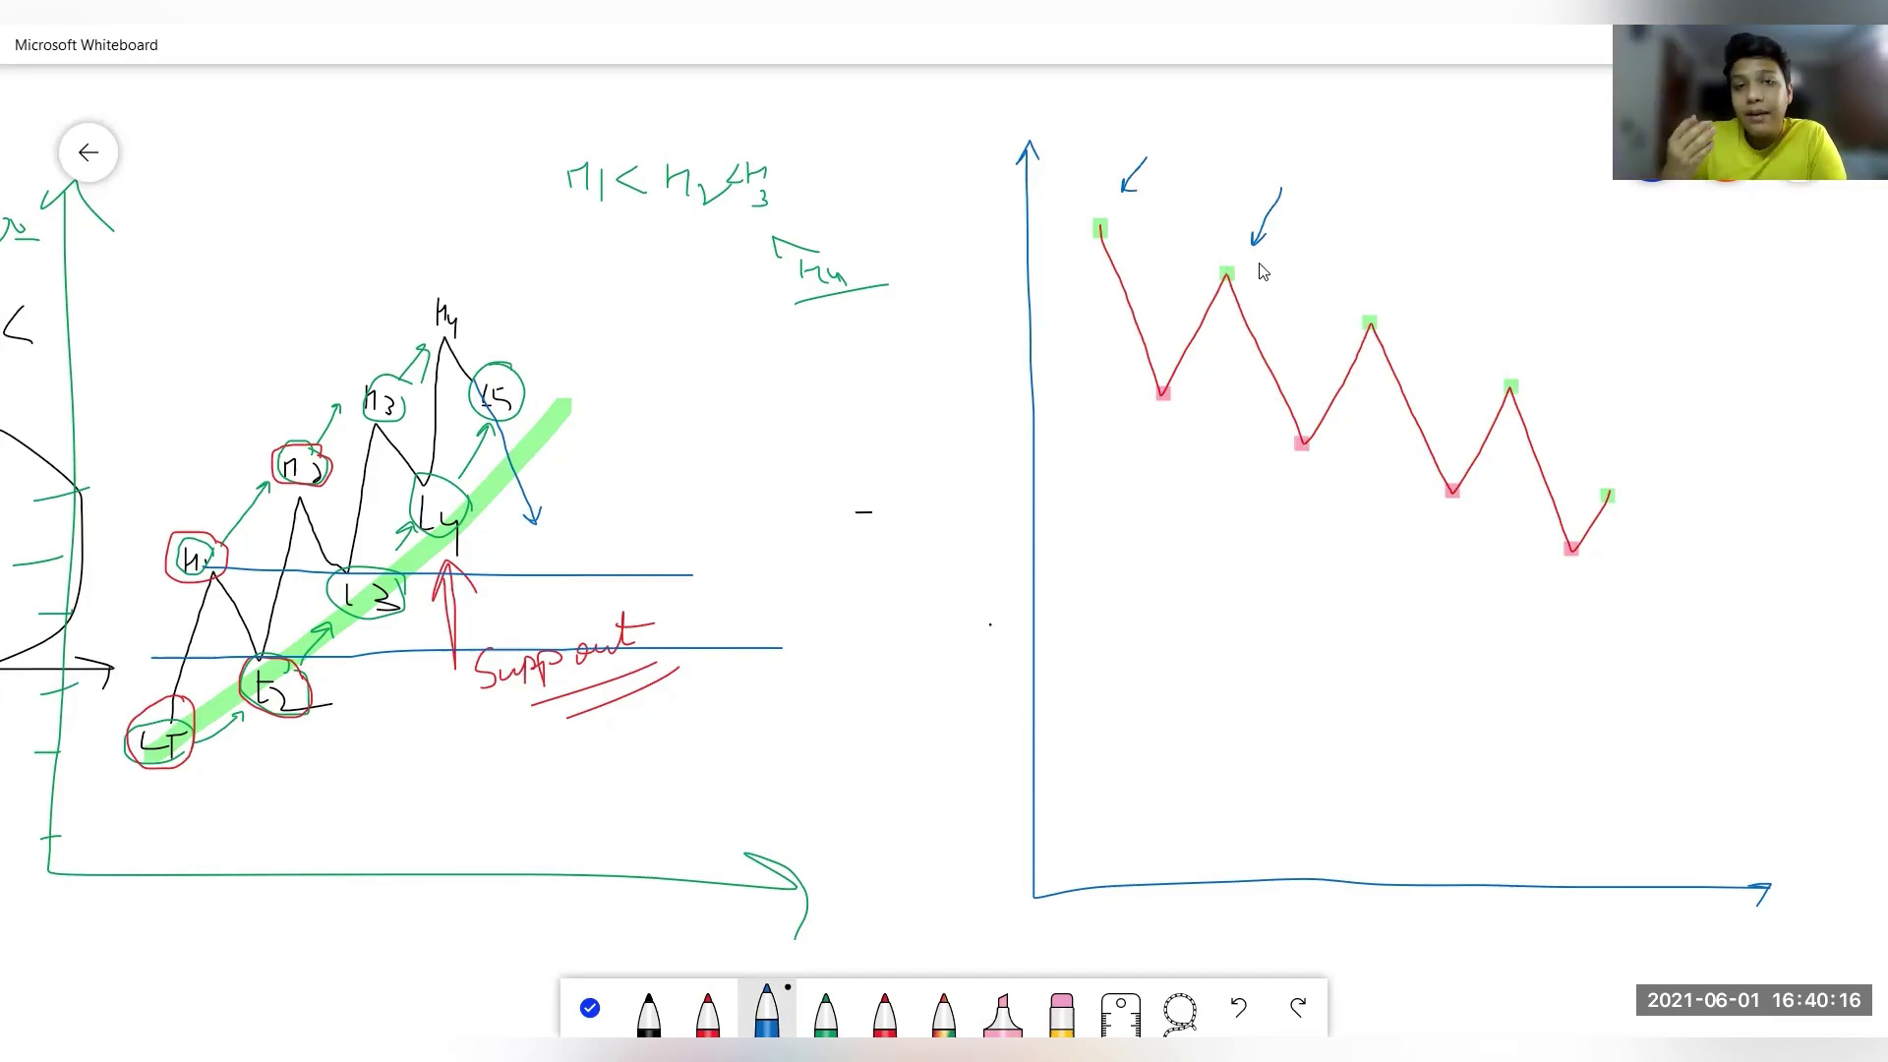
{"action": "left_click_drag", "start_coordinate": [1411, 267], "coordinate": [1389, 291]}
{"action": "left_click_drag", "start_coordinate": [1390, 291], "coordinate": [1402, 288]}
{"action": "mouse_move", "coordinate": [1550, 318]}
{"action": "left_mouse_down"}
{"action": "mouse_move", "coordinate": [1524, 364]}
{"action": "mouse_move", "coordinate": [1540, 357]}
{"action": "left_mouse_up"}
{"action": "left_click_drag", "start_coordinate": [1652, 436], "coordinate": [1638, 457]}
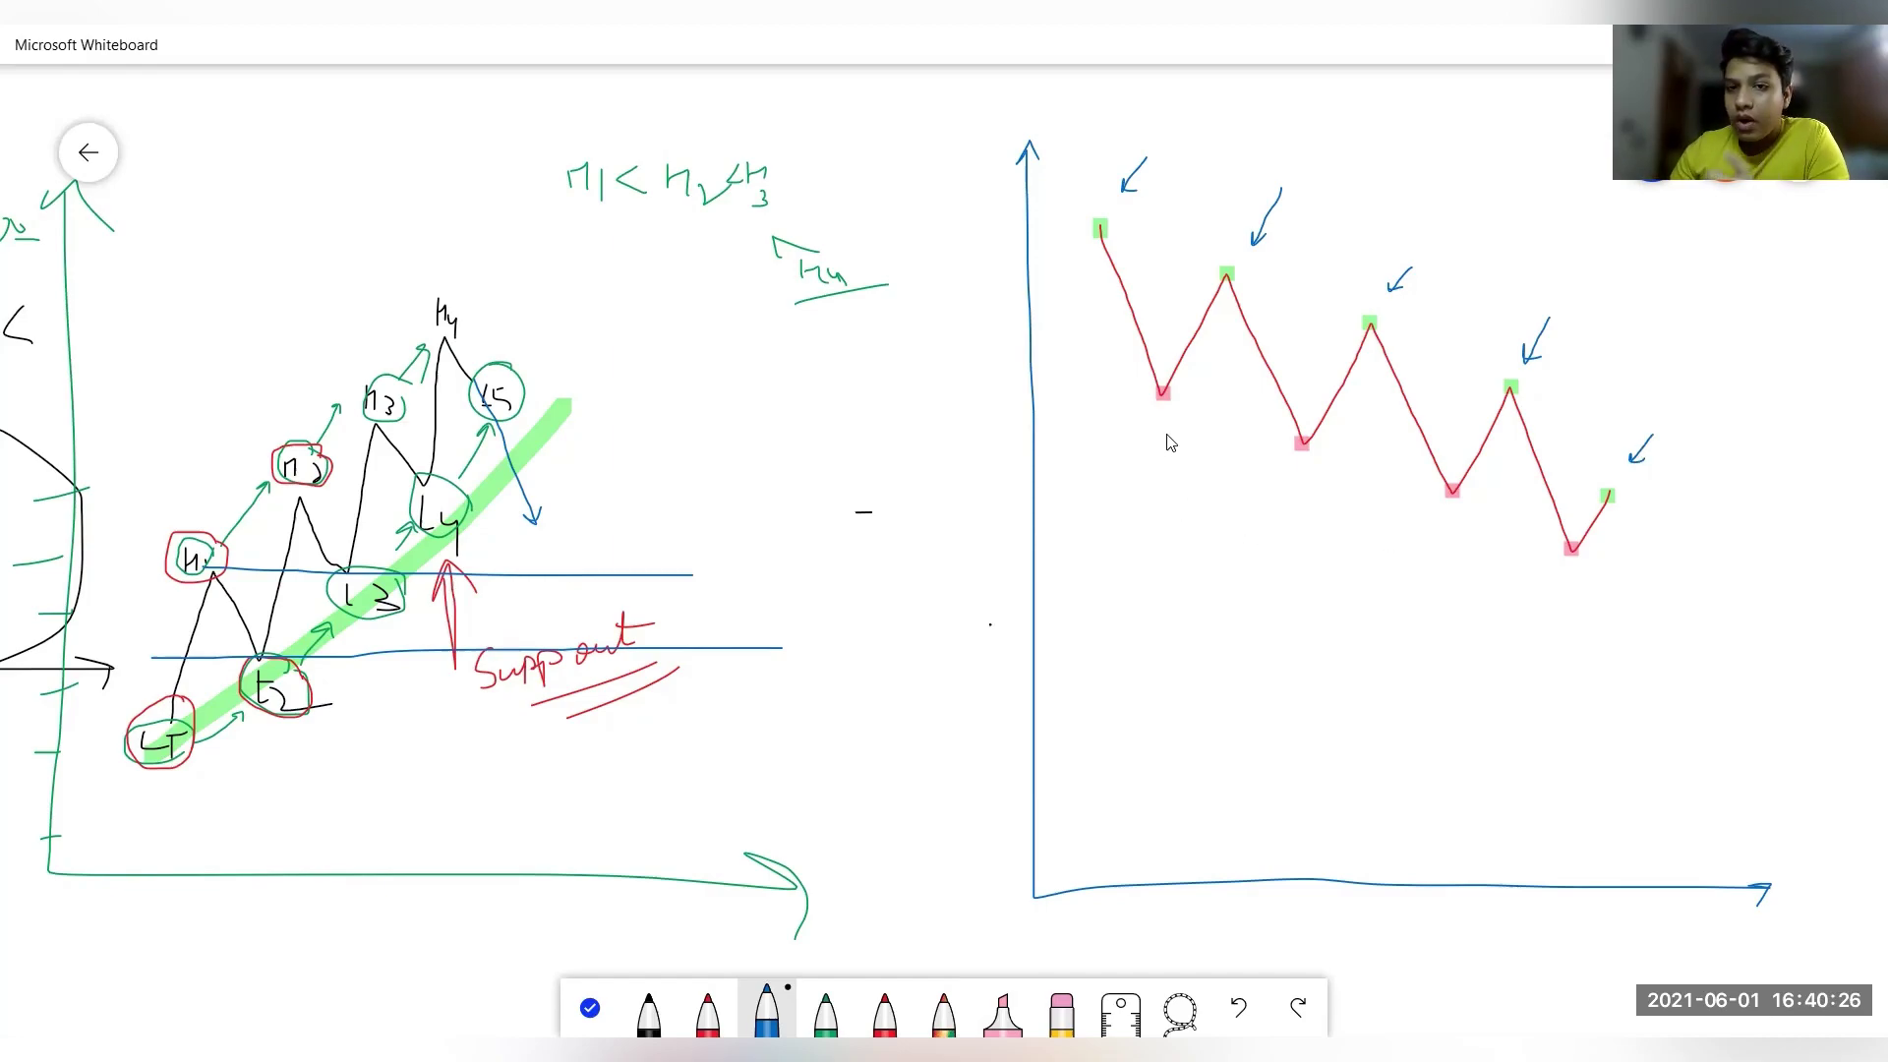
Draw blue upward arrows under each of the four troughs
{"action": "left_click_drag", "start_coordinate": [1164, 440], "coordinate": [1171, 425]}
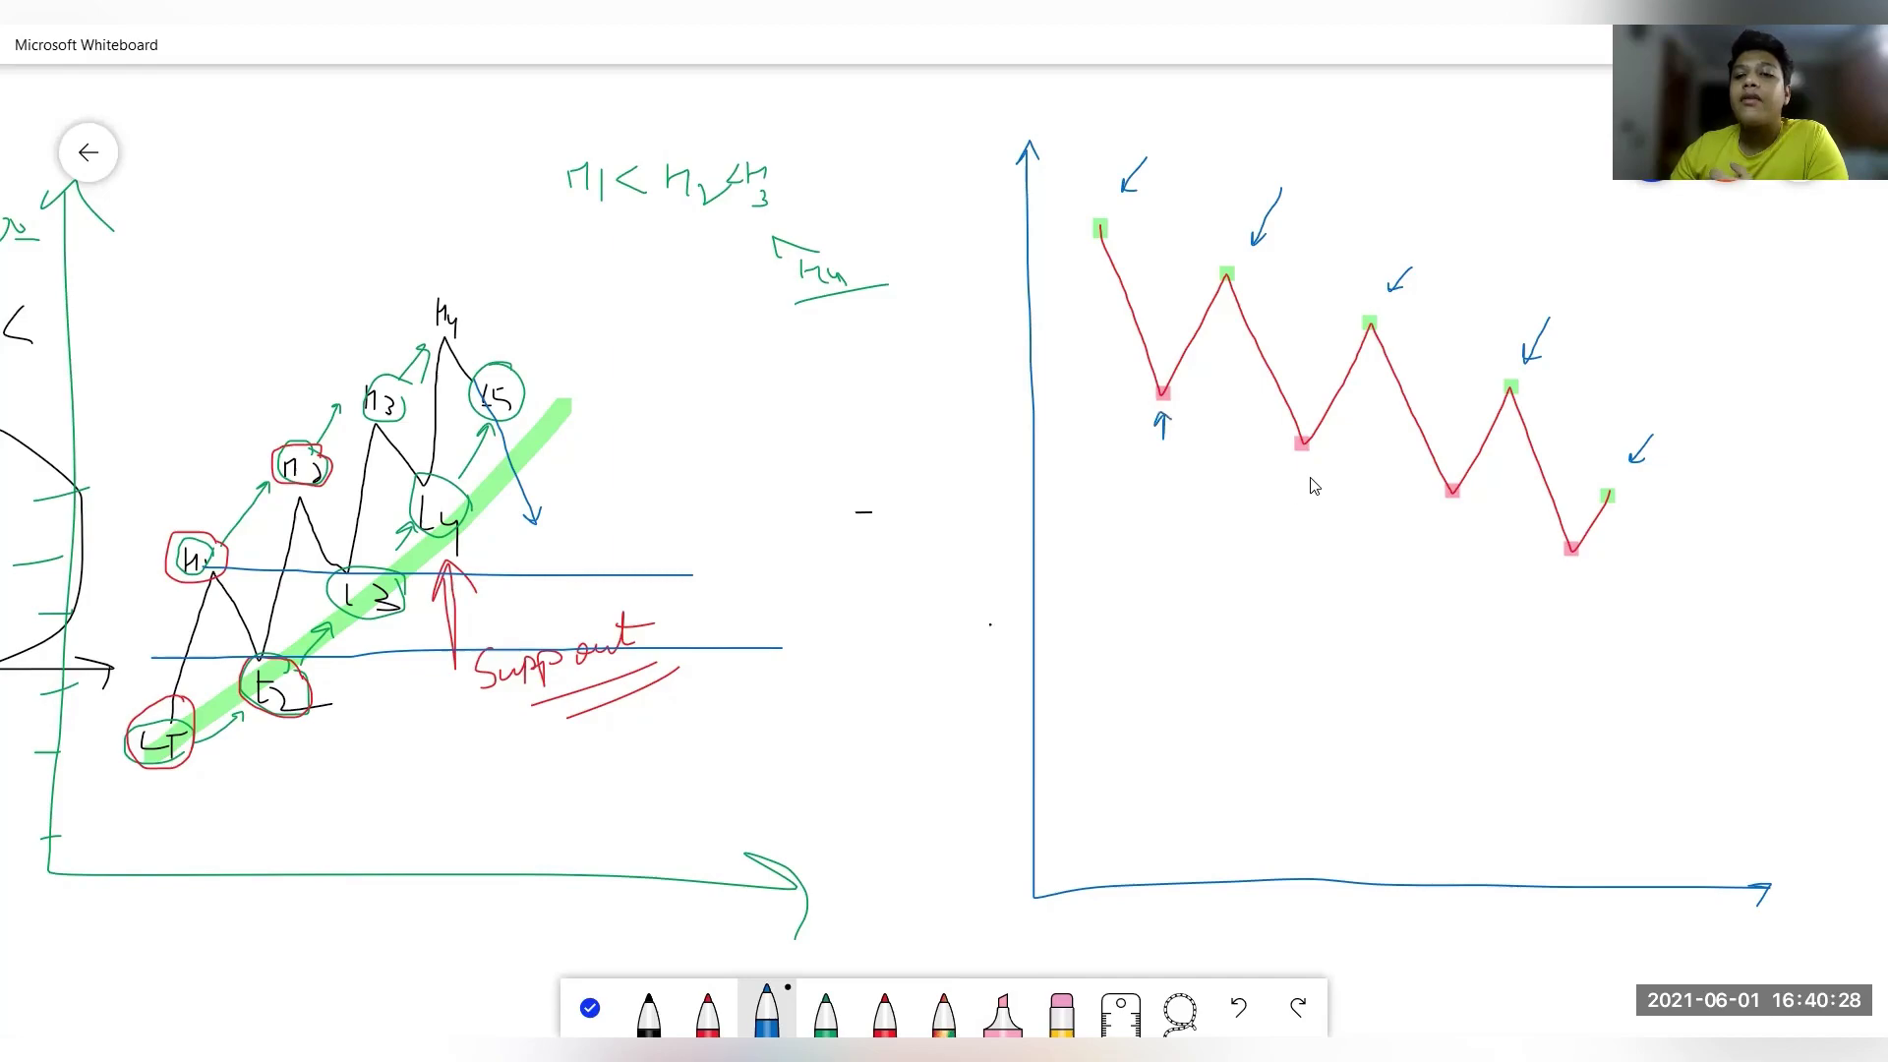
{"action": "mouse_move", "coordinate": [1306, 491]}
{"action": "left_mouse_down"}
{"action": "mouse_move", "coordinate": [1306, 464]}
{"action": "mouse_move", "coordinate": [1316, 478]}
{"action": "left_mouse_up"}
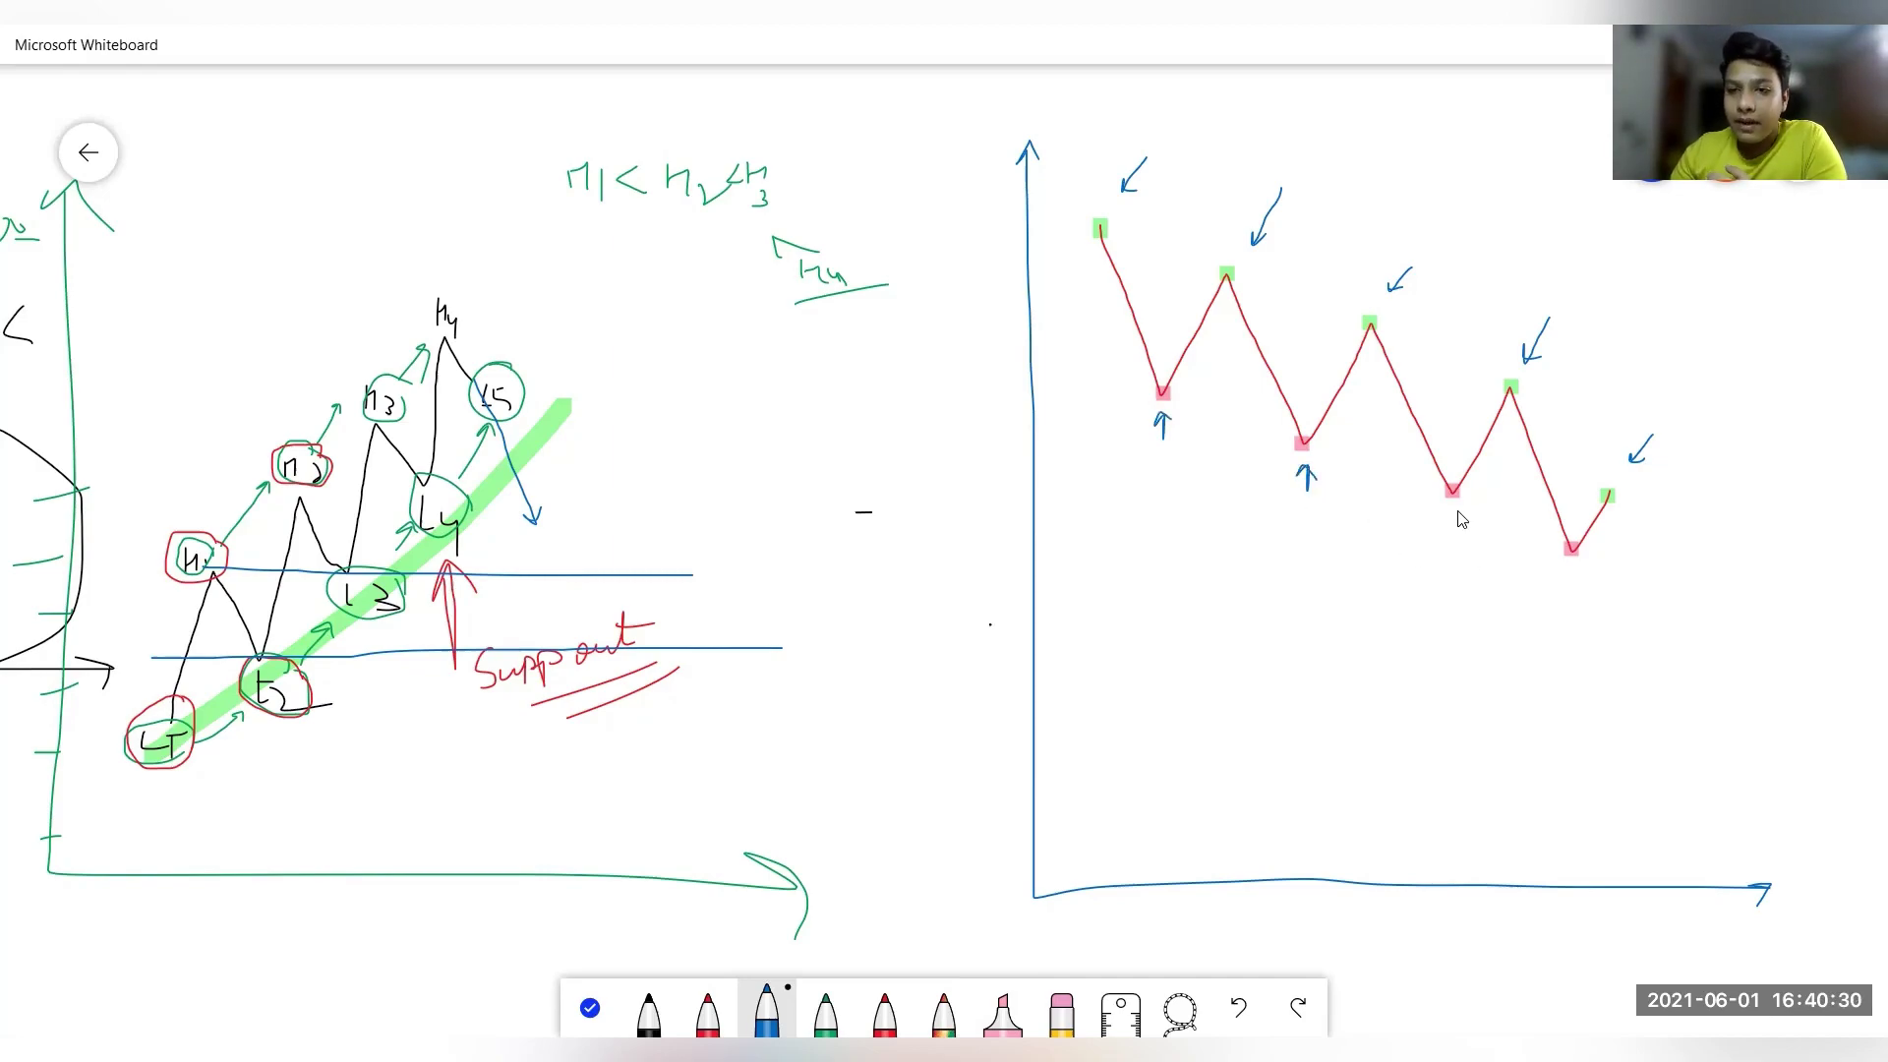
{"action": "left_click_drag", "start_coordinate": [1459, 536], "coordinate": [1458, 511]}
{"action": "left_click_drag", "start_coordinate": [1451, 524], "coordinate": [1466, 524]}
{"action": "left_click_drag", "start_coordinate": [1563, 596], "coordinate": [1563, 574]}
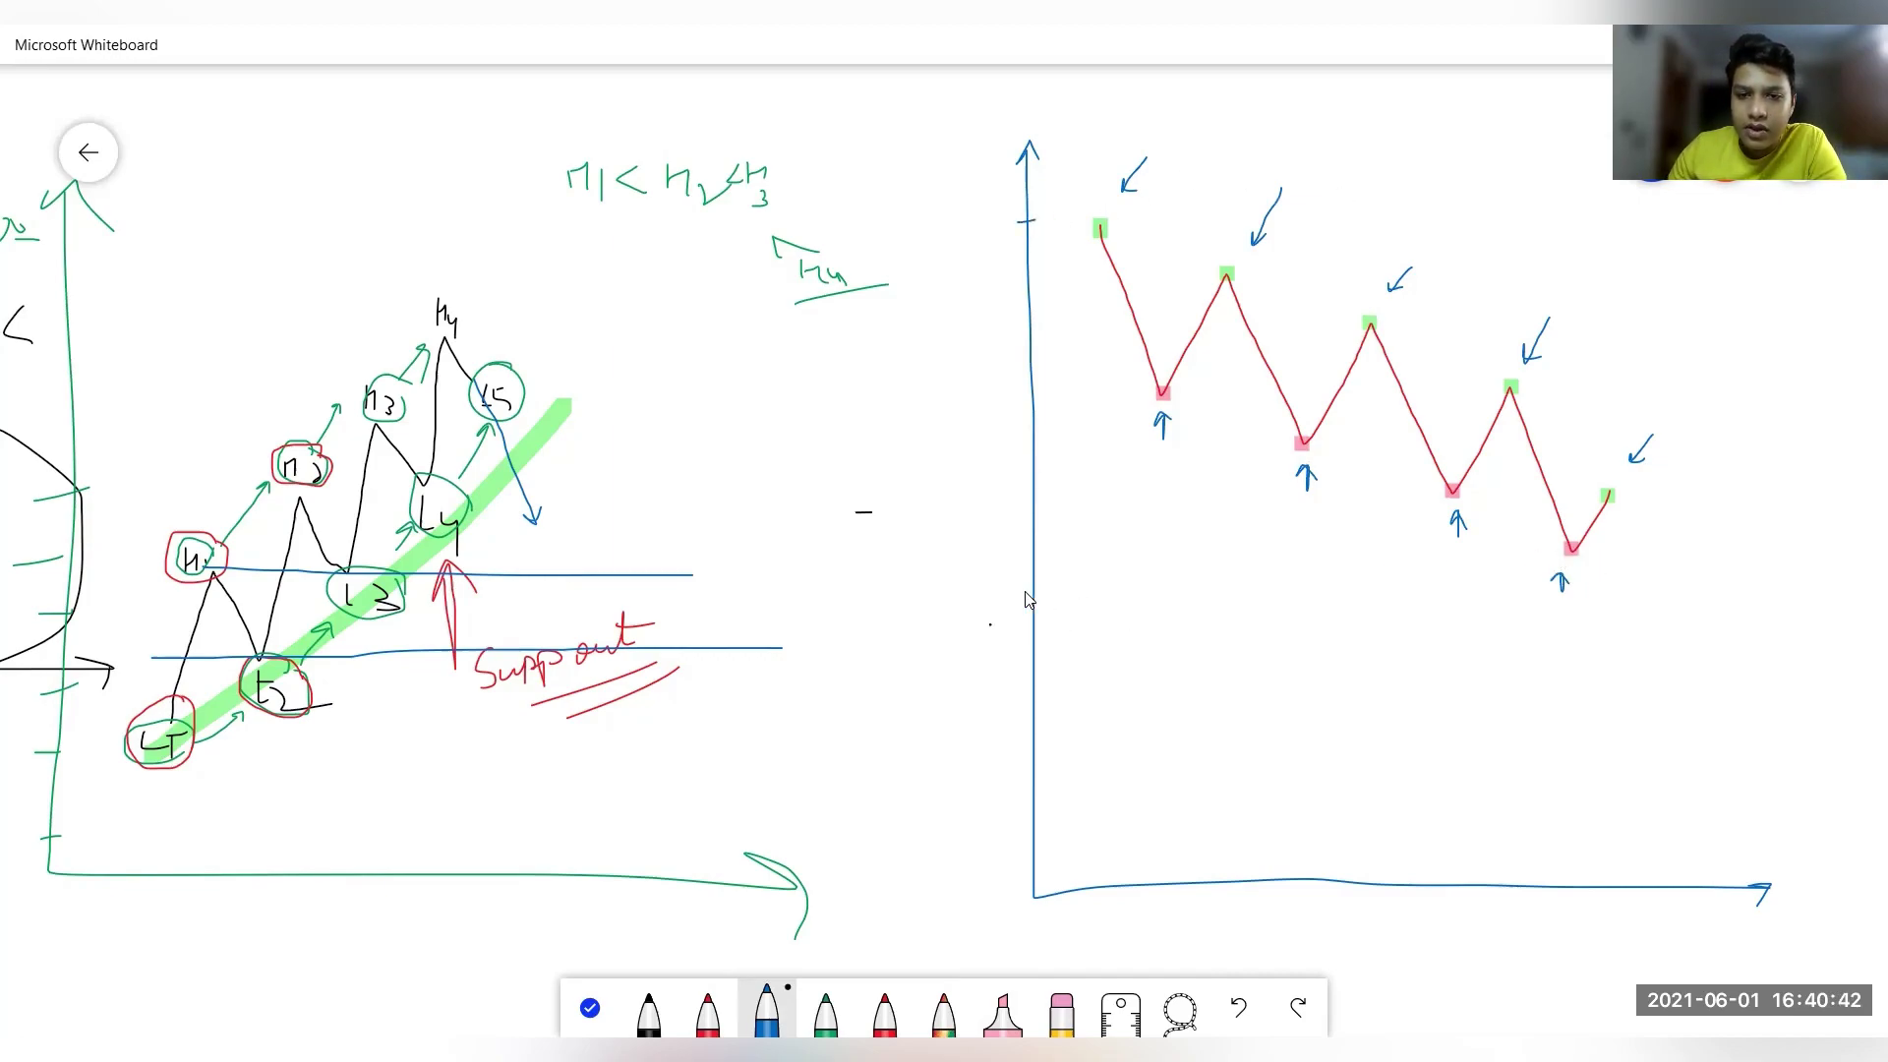
Mark the right chart's axis 100 and 50 with a falling arrow between them
{"action": "left_click_drag", "start_coordinate": [1023, 588], "coordinate": [1042, 588]}
{"action": "mouse_move", "coordinate": [976, 222]}
{"action": "left_mouse_down"}
{"action": "mouse_move", "coordinate": [977, 241]}
{"action": "mouse_move", "coordinate": [1001, 226]}
{"action": "left_mouse_up"}
{"action": "mouse_move", "coordinate": [976, 590]}
{"action": "left_mouse_down"}
{"action": "mouse_move", "coordinate": [984, 618]}
{"action": "mouse_move", "coordinate": [999, 602]}
{"action": "left_mouse_up"}
{"action": "mouse_move", "coordinate": [1002, 251]}
{"action": "left_mouse_down"}
{"action": "mouse_move", "coordinate": [1003, 550]}
{"action": "mouse_move", "coordinate": [1014, 532]}
{"action": "left_mouse_up"}
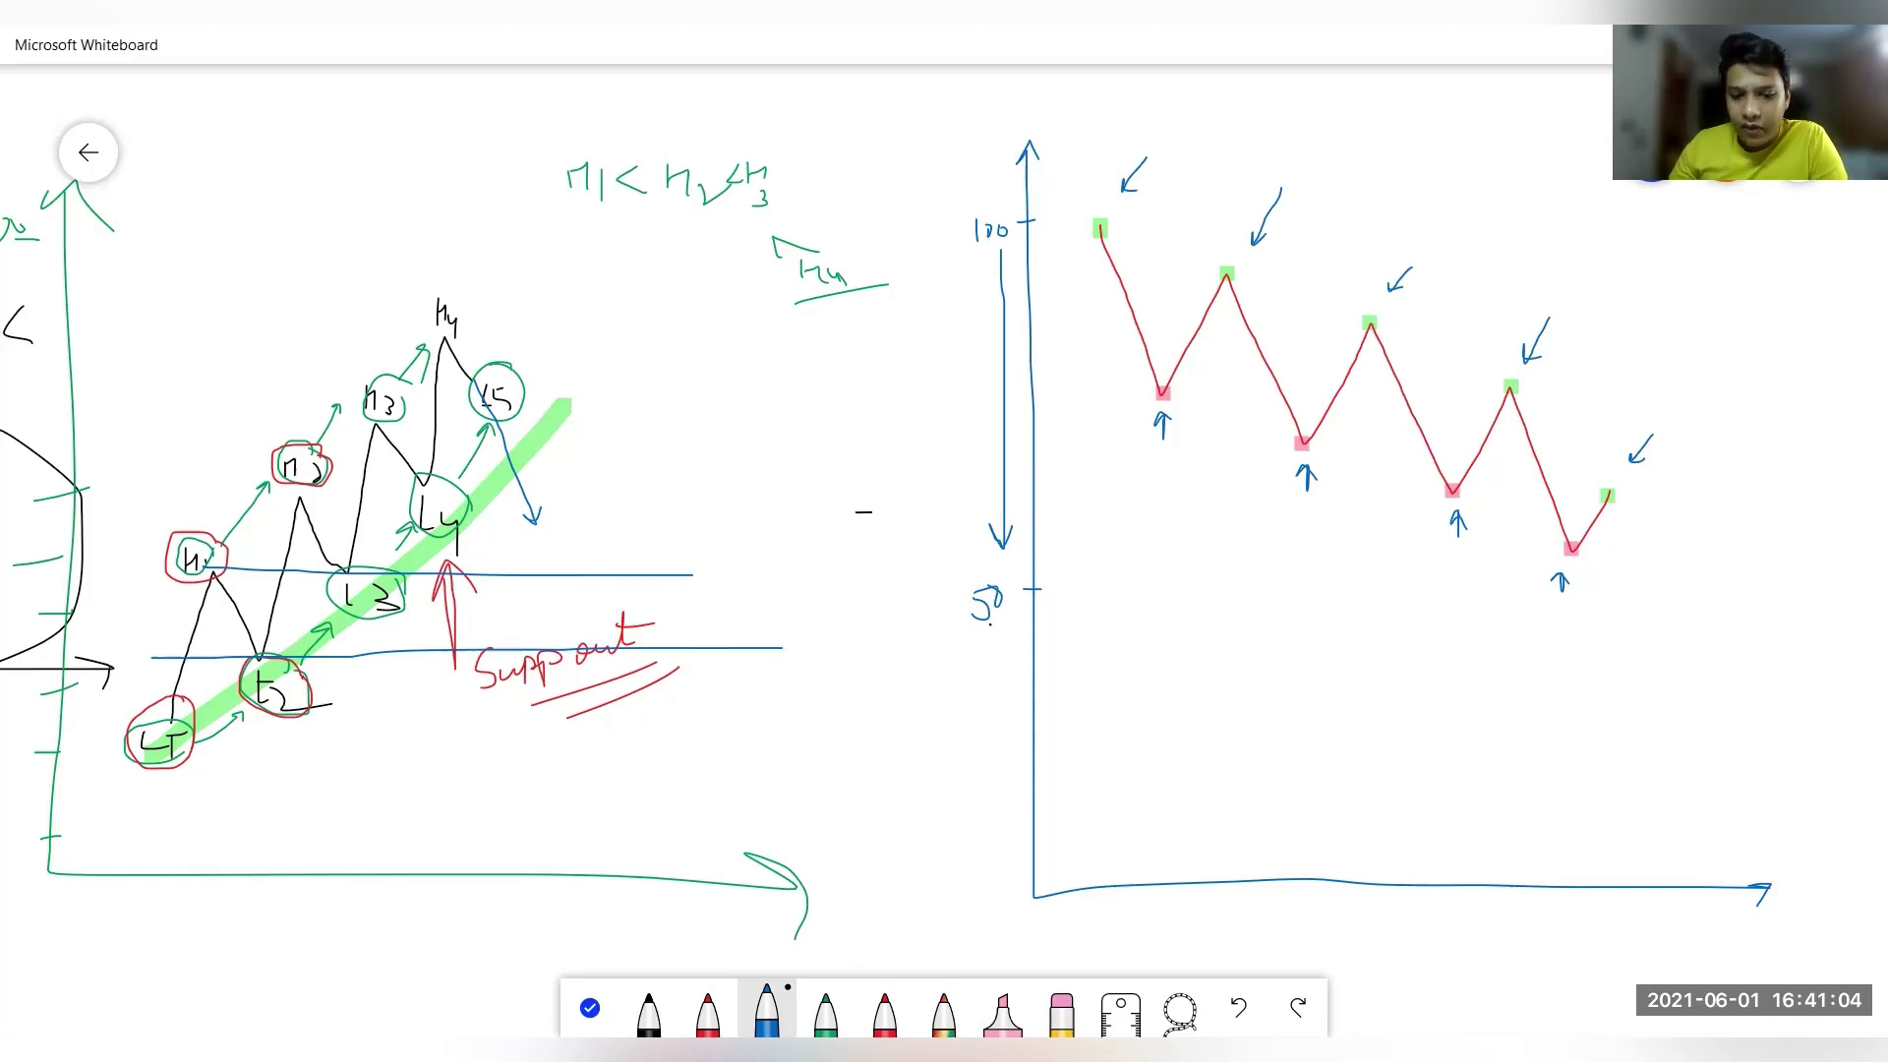
Reselect the highlighter and show its colour palette with light red chosen
{"action": "left_click", "coordinate": [1002, 1013]}
{"action": "left_click", "coordinate": [1002, 1013]}
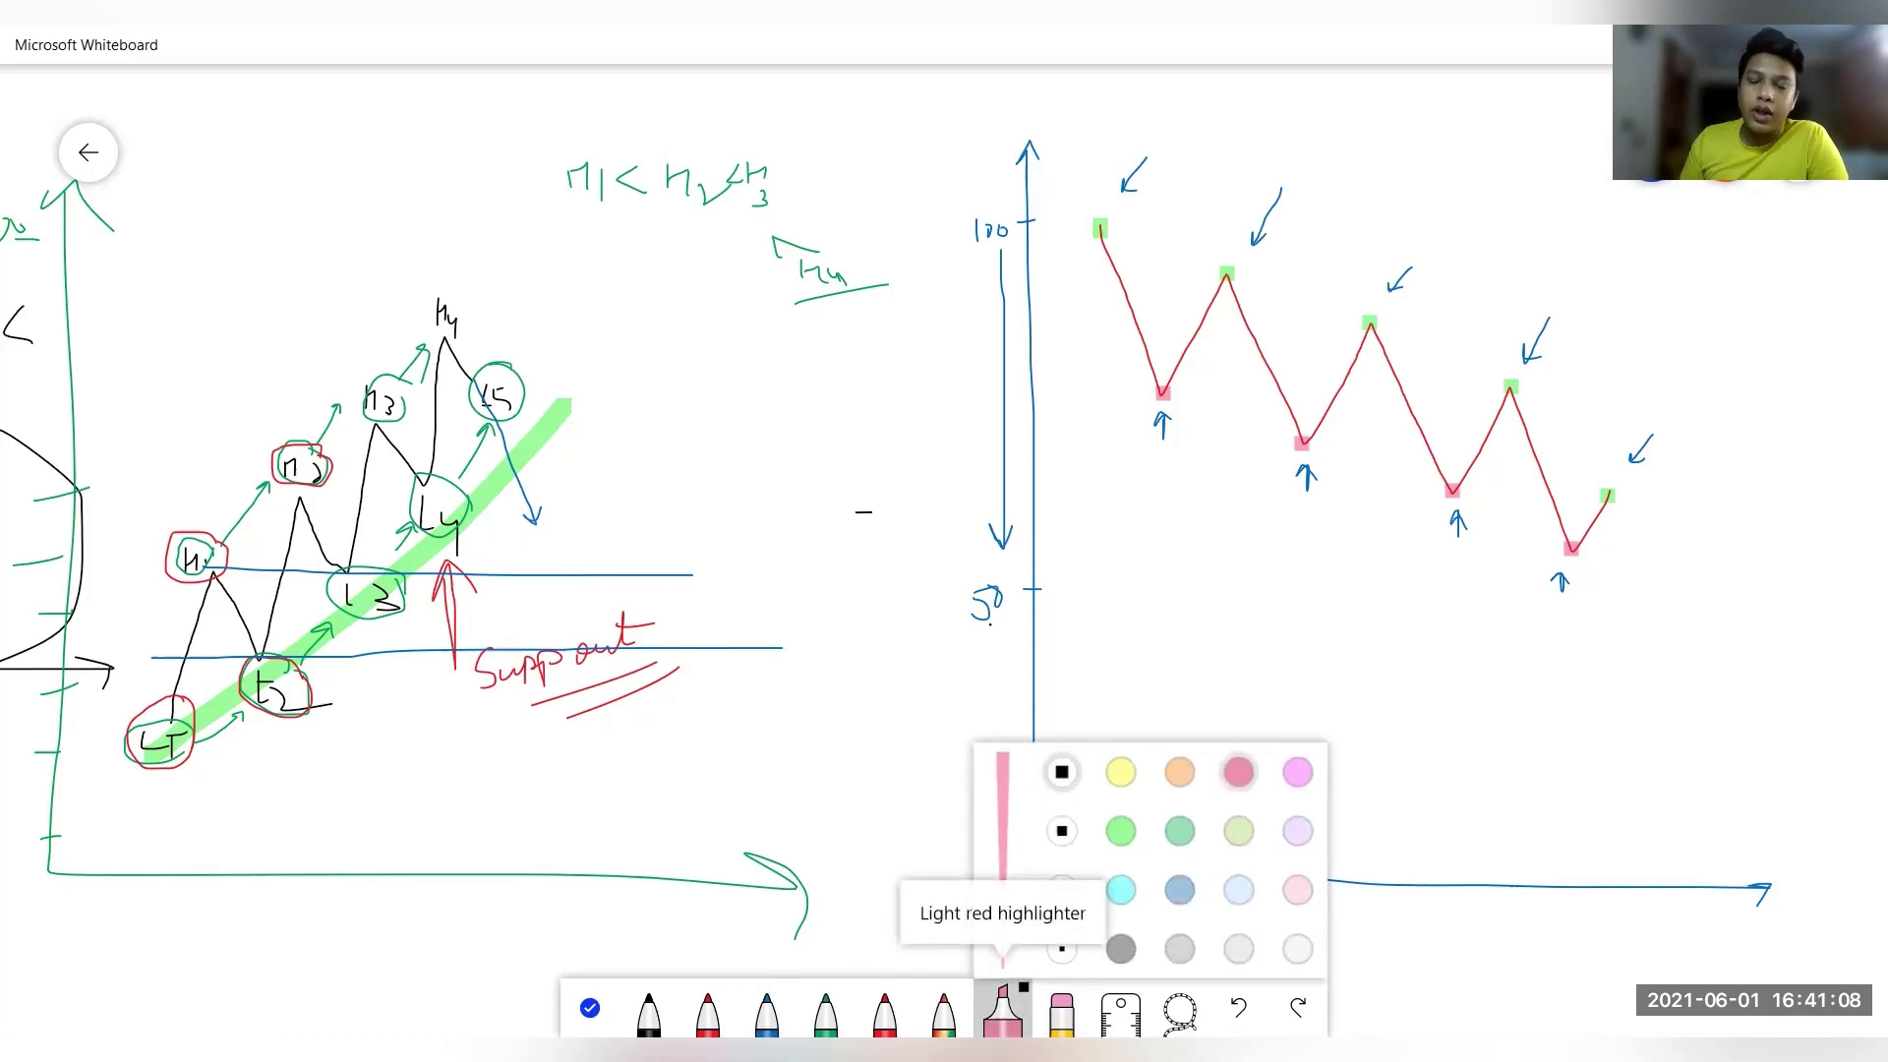
Draw a thick pink highlighter stroke sloping down across the right-hand zigzag's falling peaks
{"action": "left_click", "coordinate": [1121, 831]}
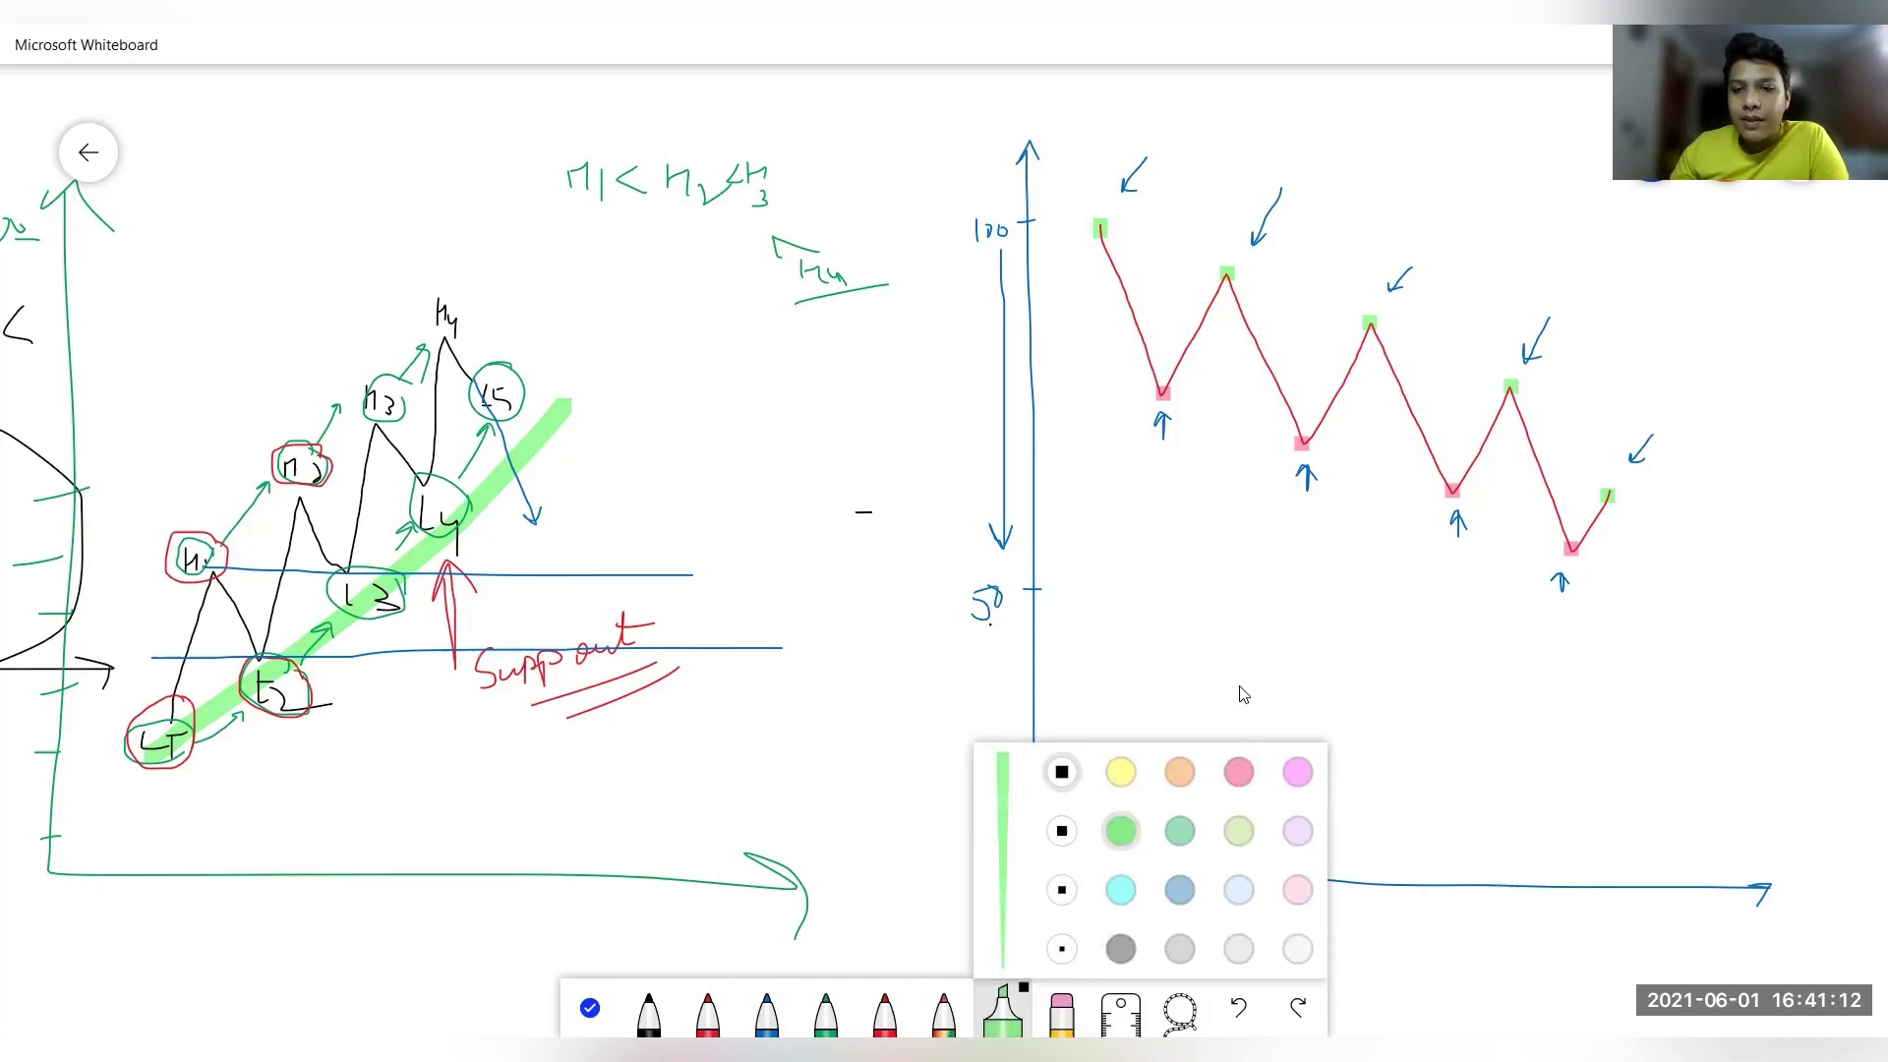
{"action": "left_click", "coordinate": [1239, 772]}
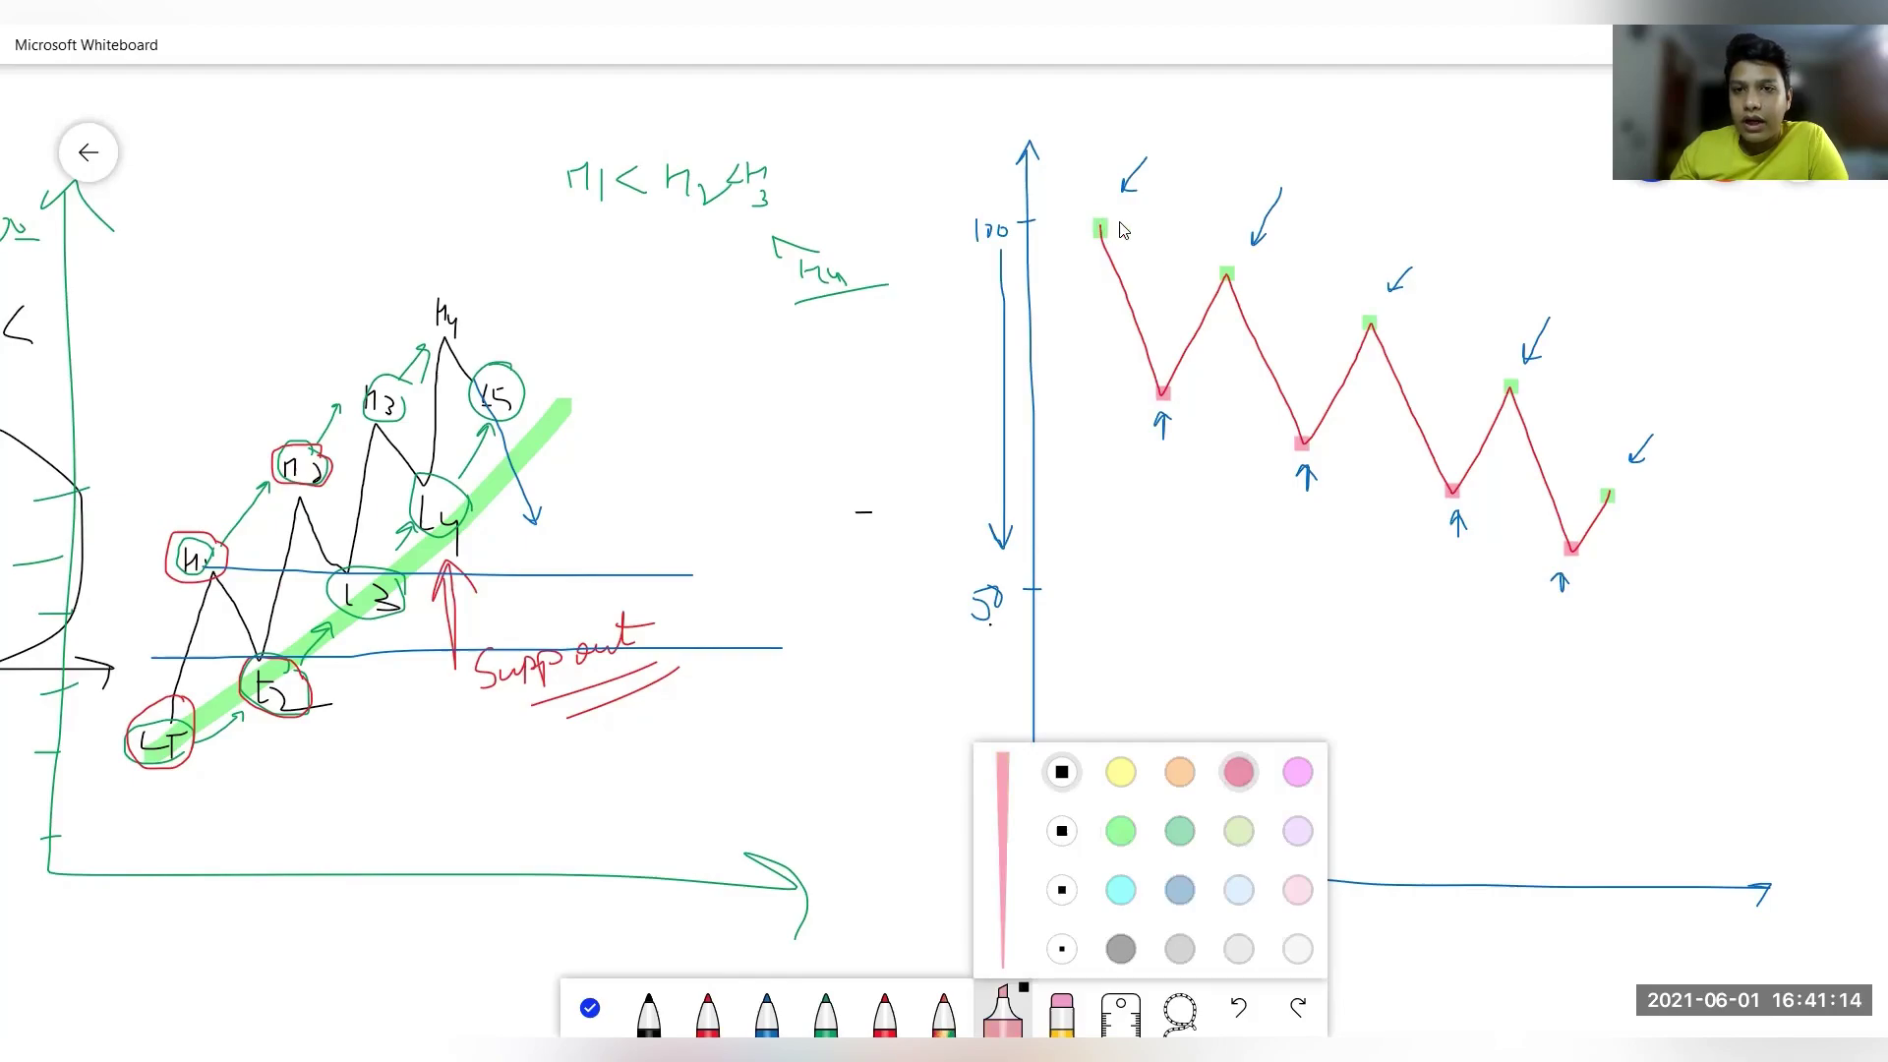
{"action": "mouse_move", "coordinate": [1091, 210]}
{"action": "left_mouse_down"}
{"action": "mouse_move", "coordinate": [1456, 351]}
{"action": "mouse_move", "coordinate": [1697, 486]}
{"action": "left_mouse_up"}
{"action": "left_click", "coordinate": [944, 1011]}
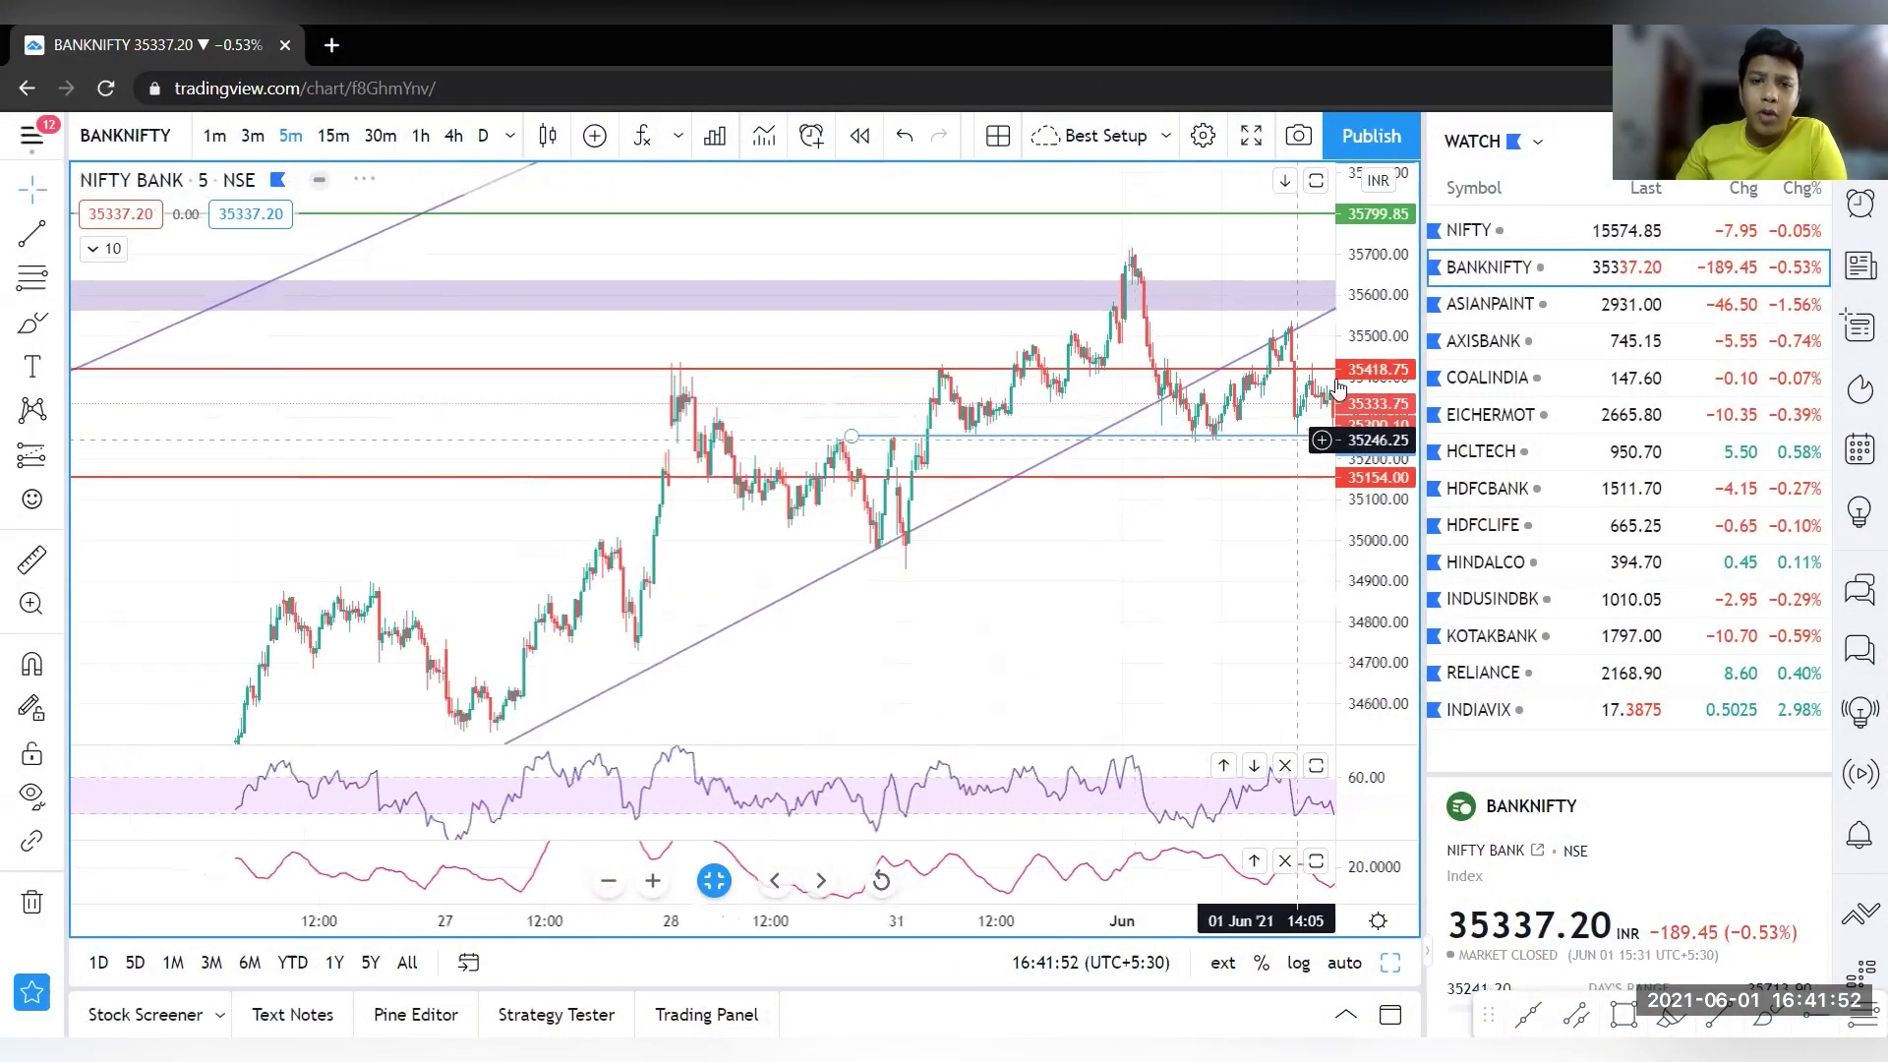
Maximize the 1D Bank Nifty pane, hide its Fibonacci retracement and dashed line, and pan left
{"action": "scroll", "coordinate": [1294, 515], "scroll_direction": "down", "scroll_amount": 6}
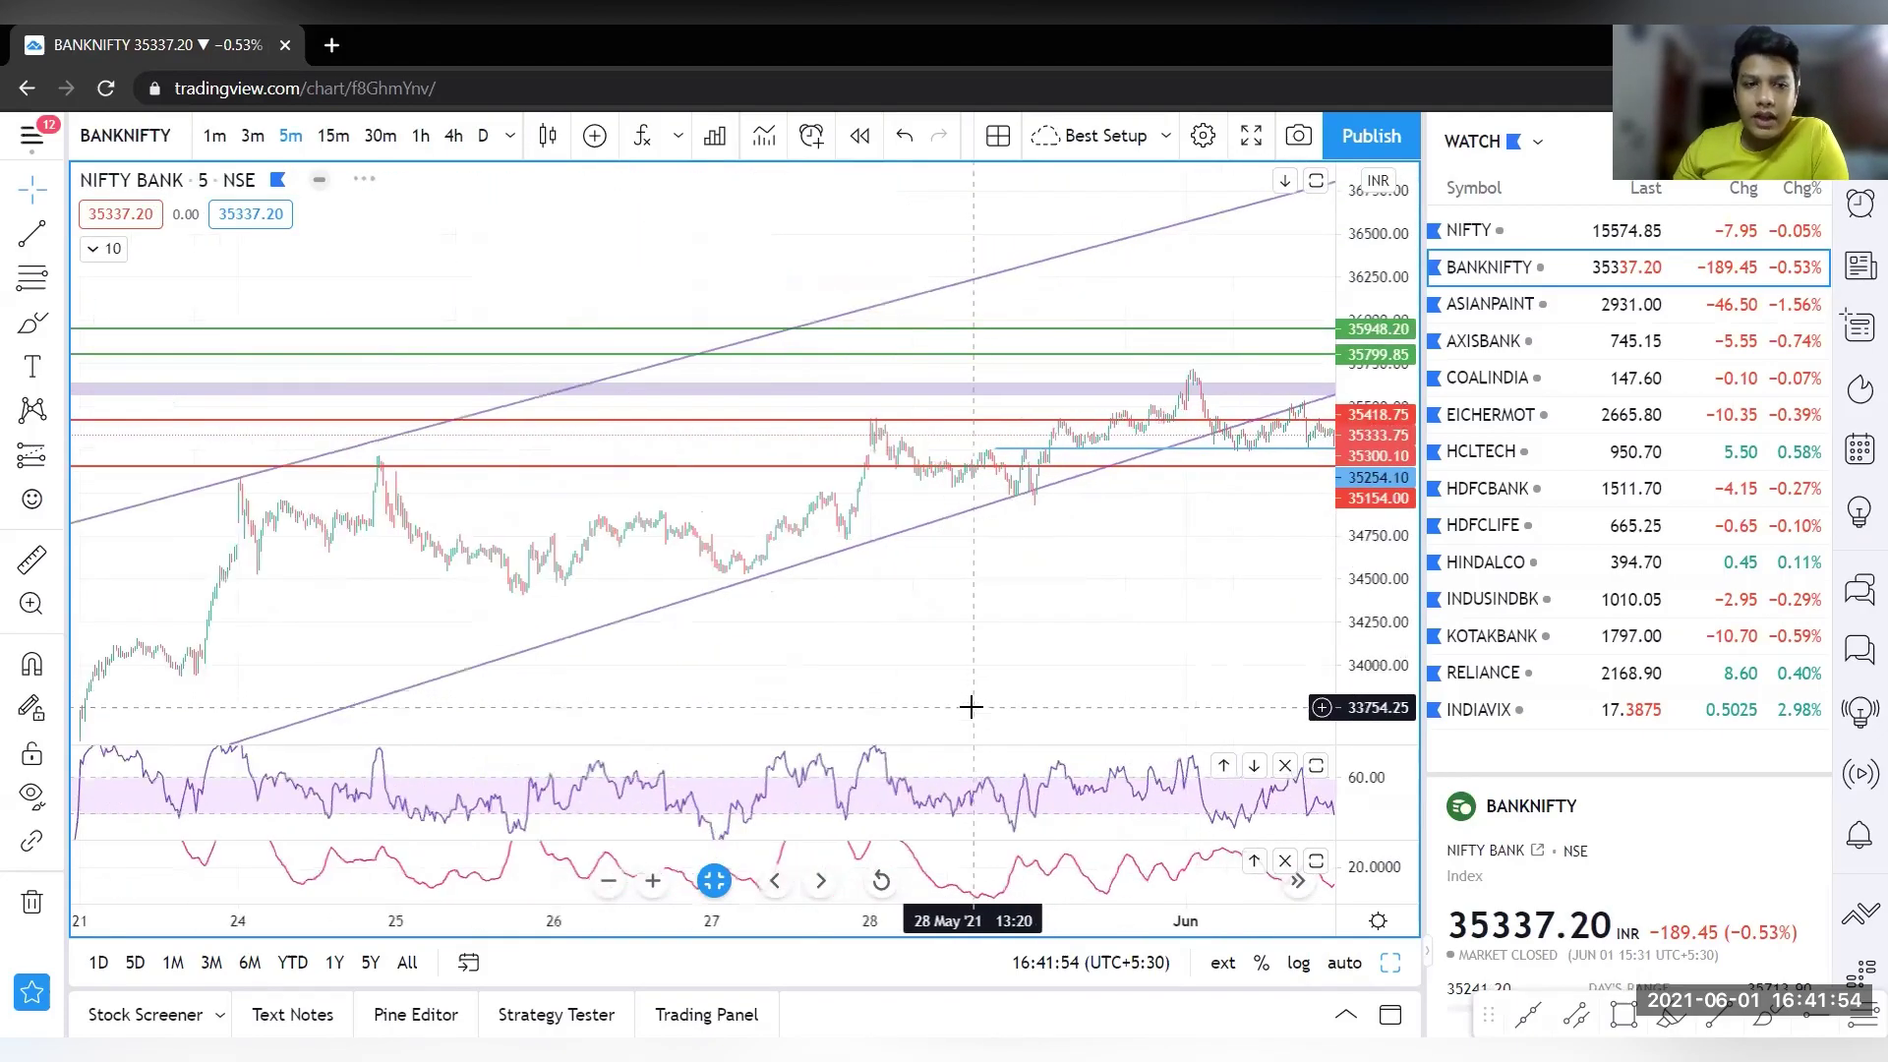
{"action": "scroll", "coordinate": [970, 706], "scroll_direction": "up", "scroll_amount": 4}
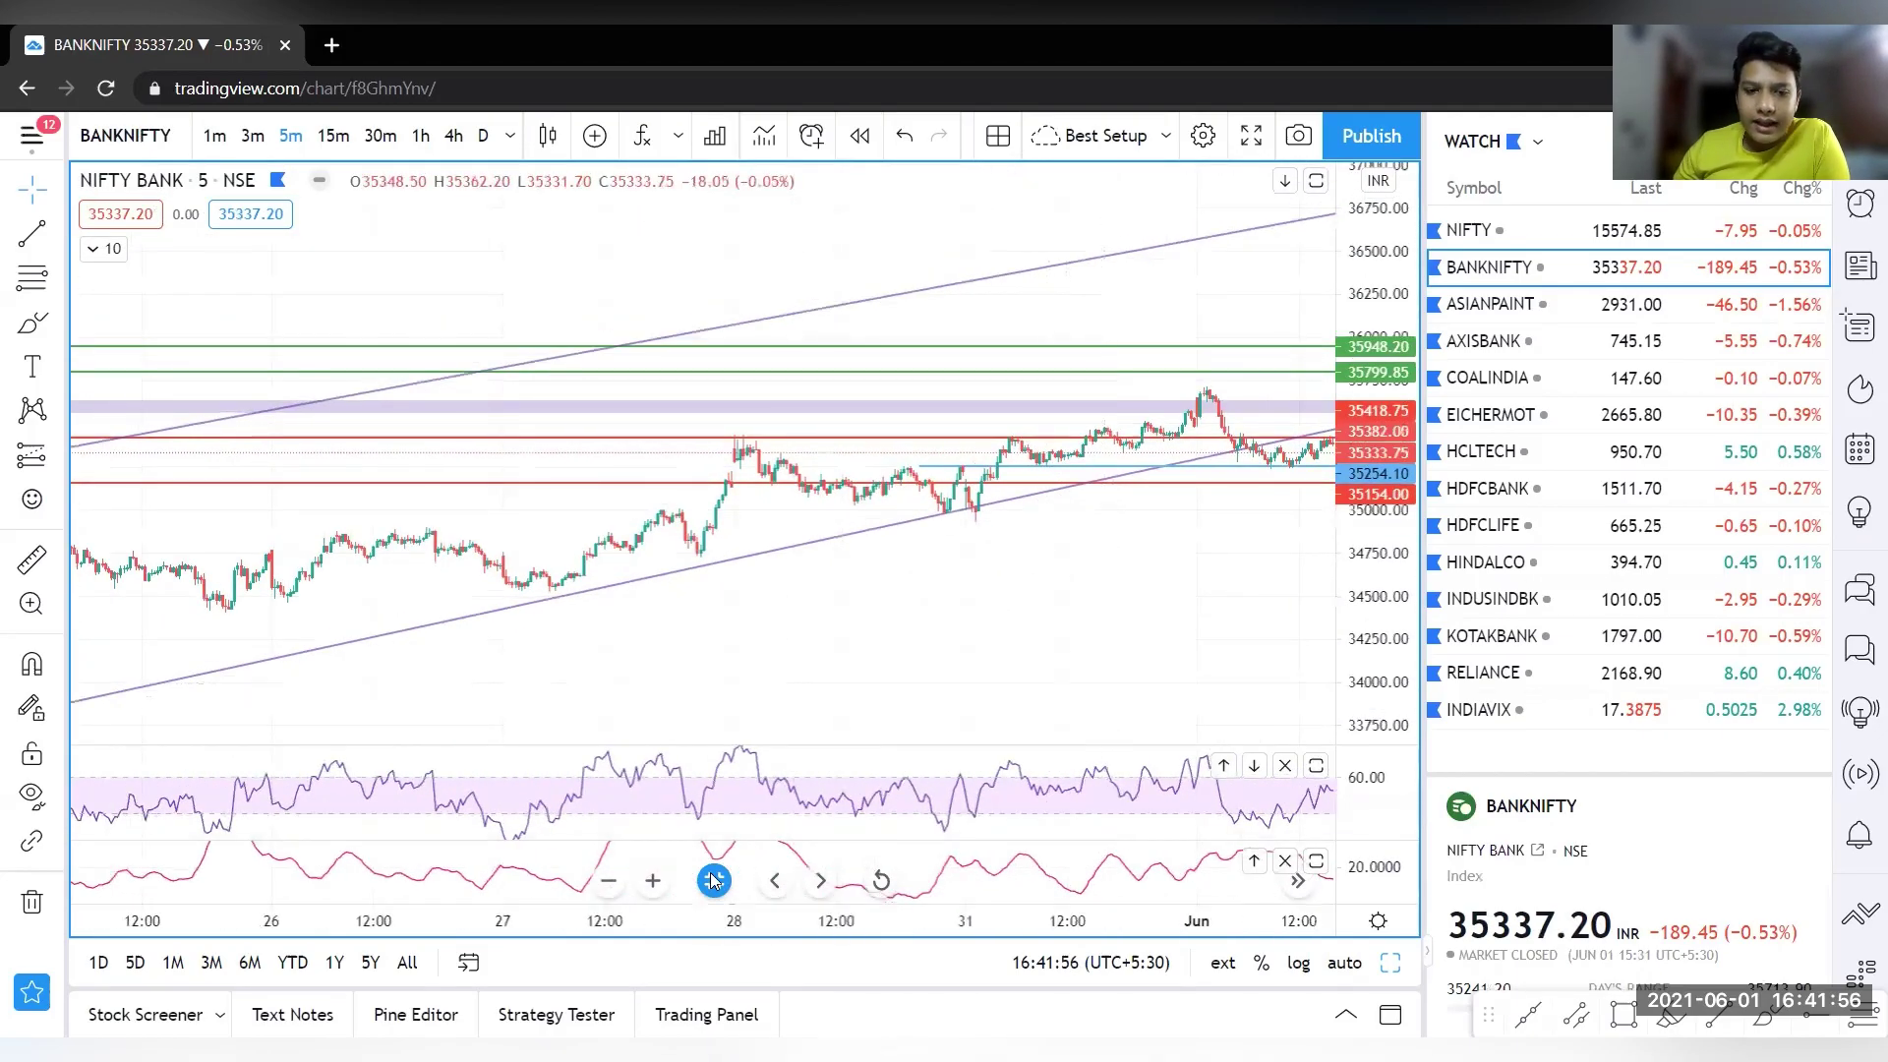
{"action": "left_click", "coordinate": [714, 880]}
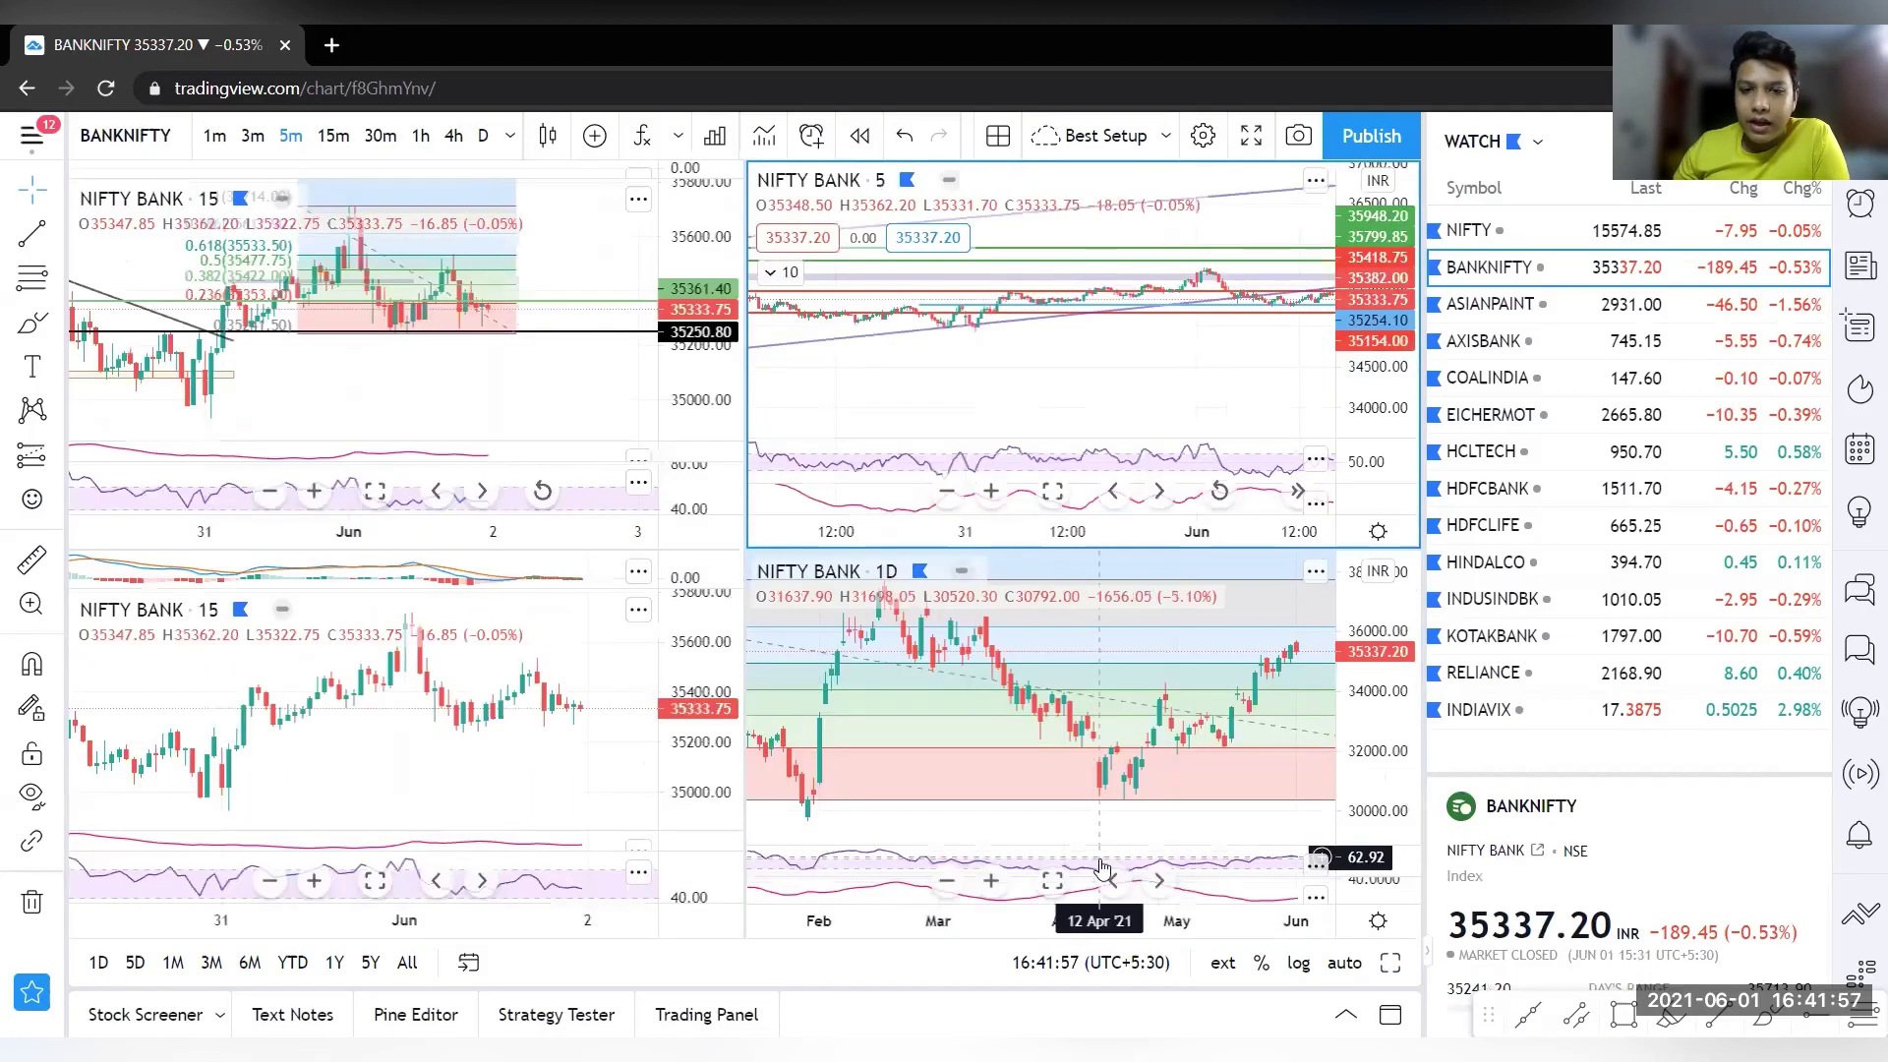
{"action": "left_click", "coordinate": [1052, 880]}
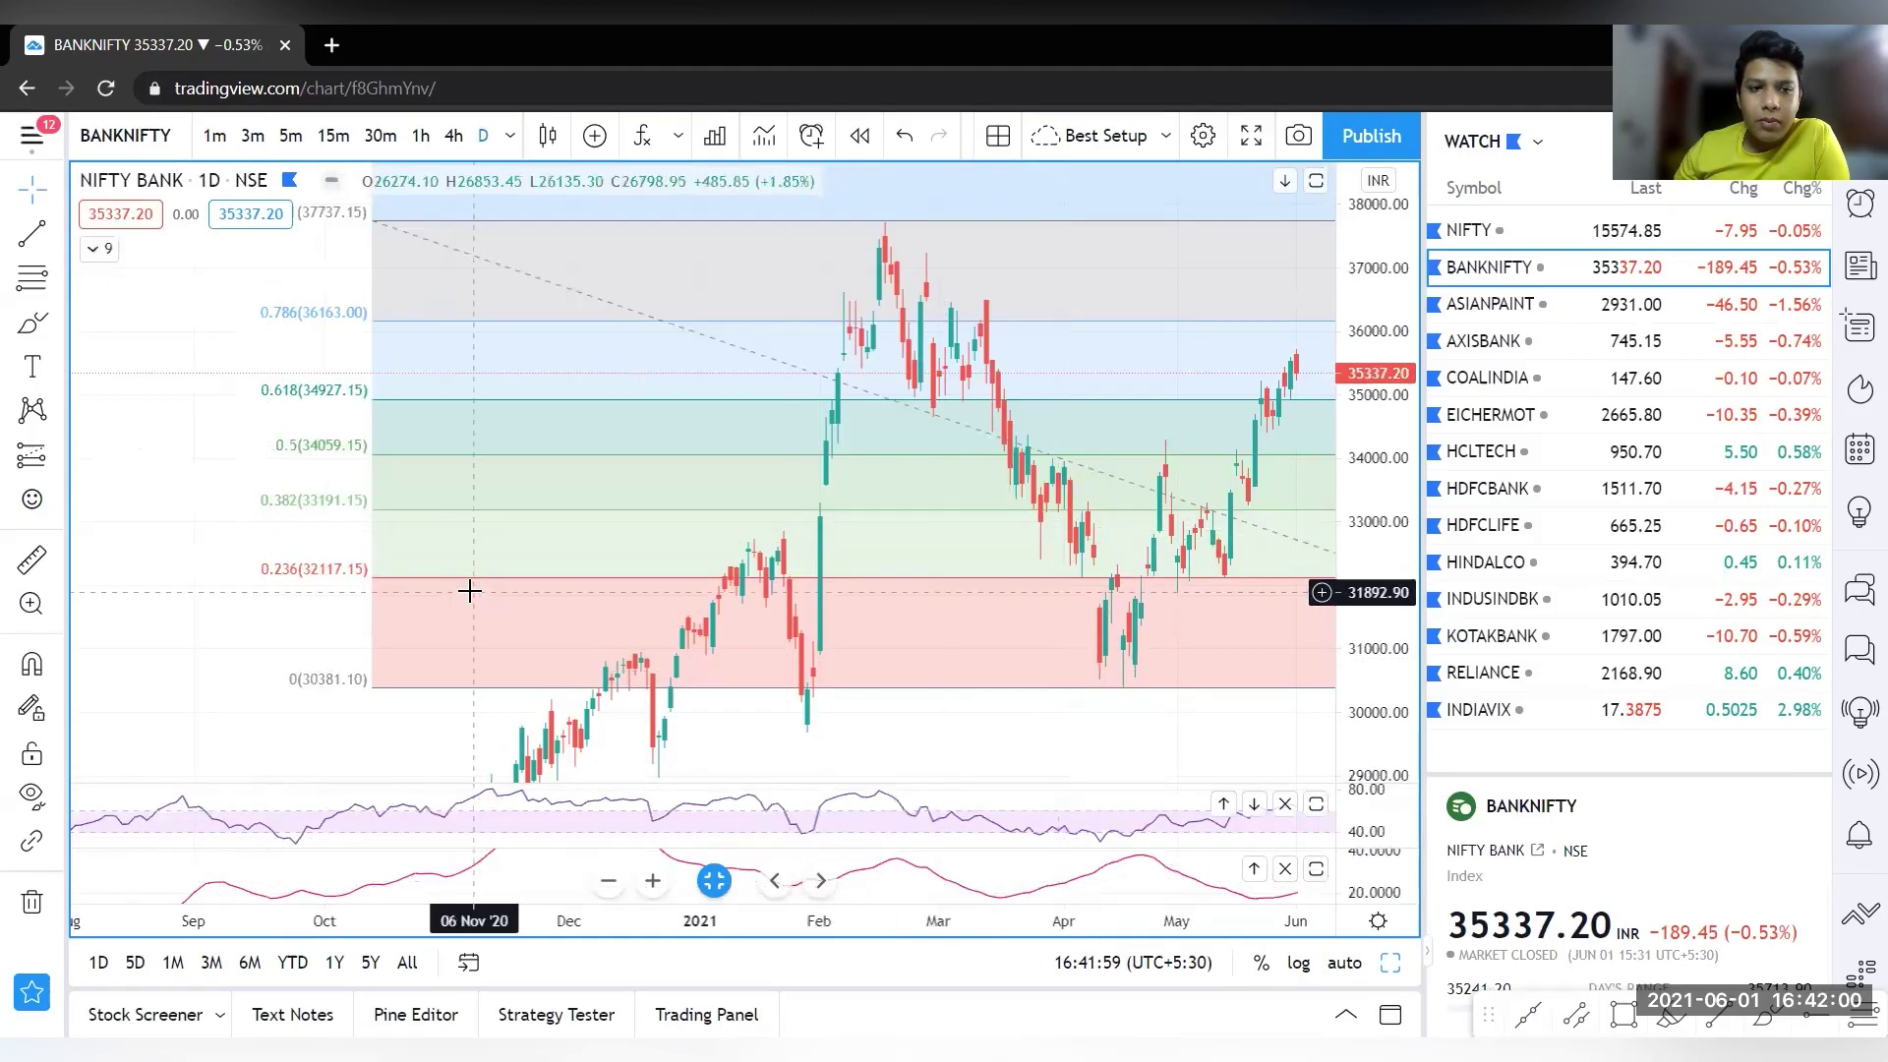
{"action": "left_click", "coordinate": [713, 880]}
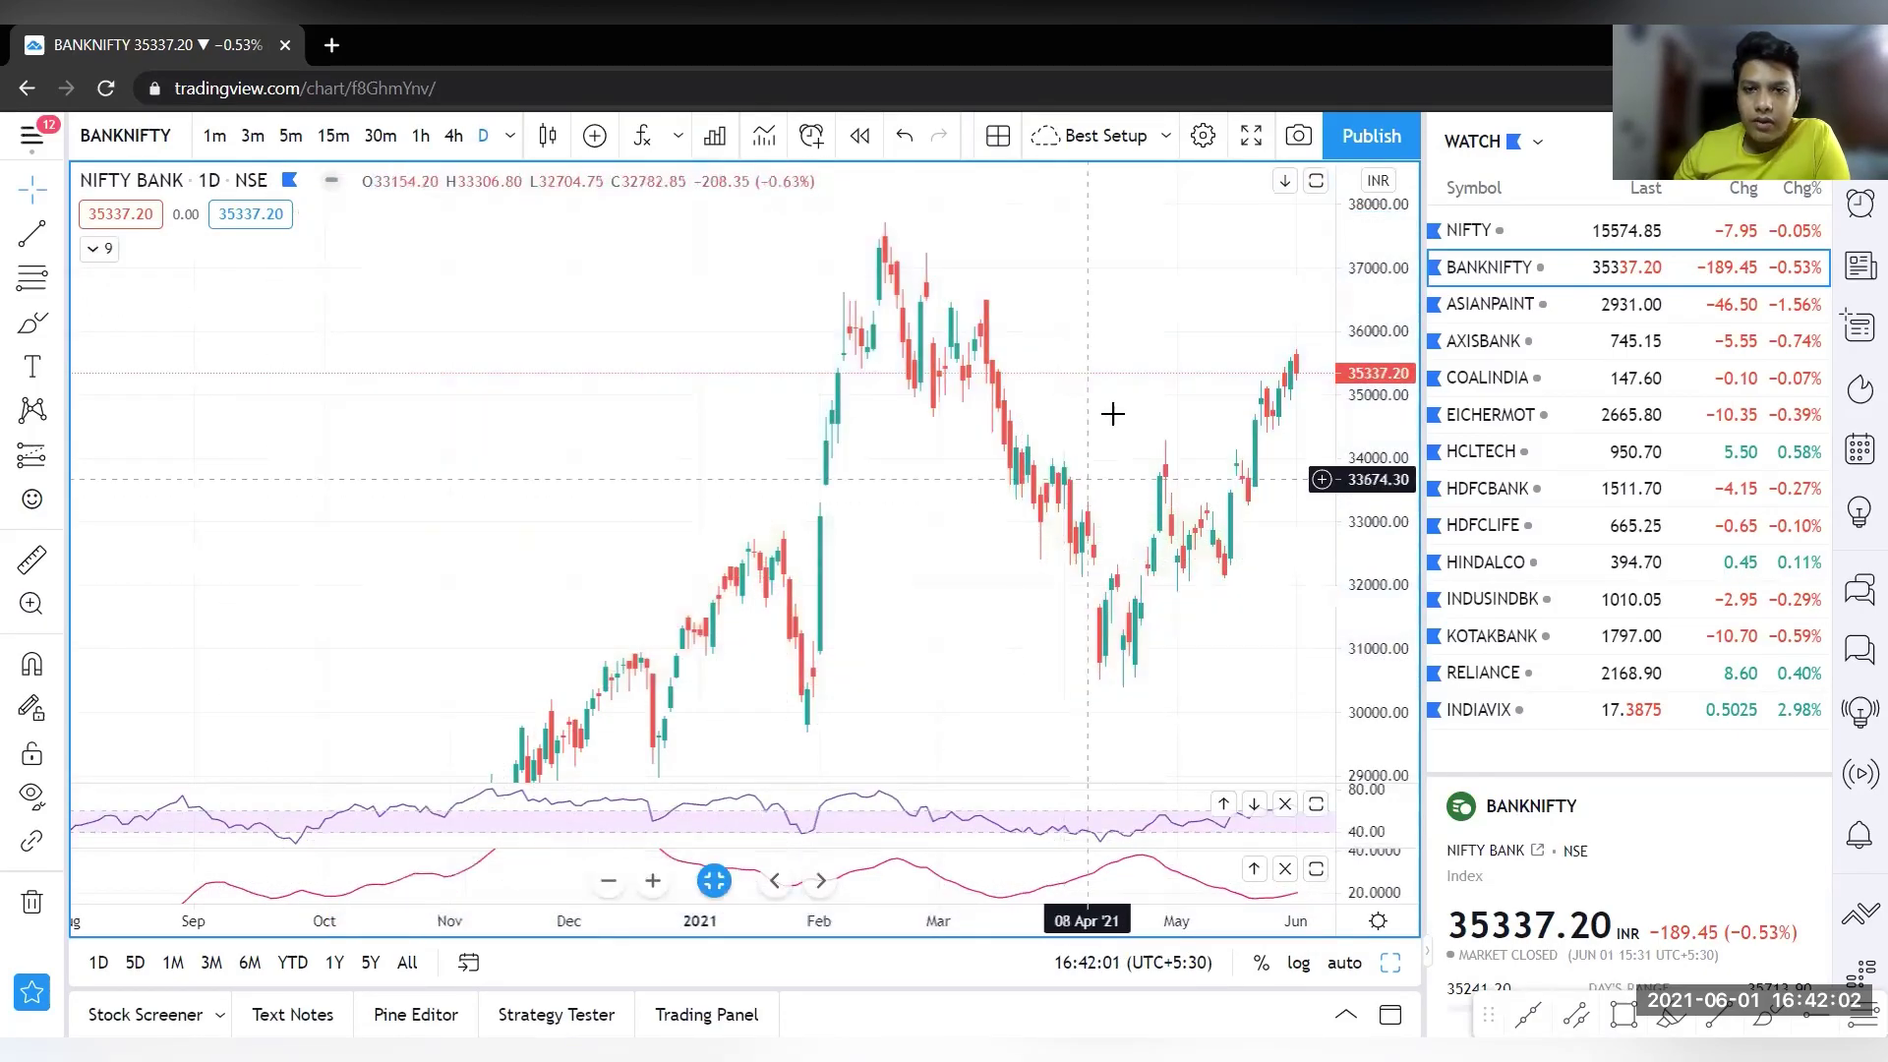
{"action": "left_click_drag", "start_coordinate": [1112, 414], "coordinate": [985, 451]}
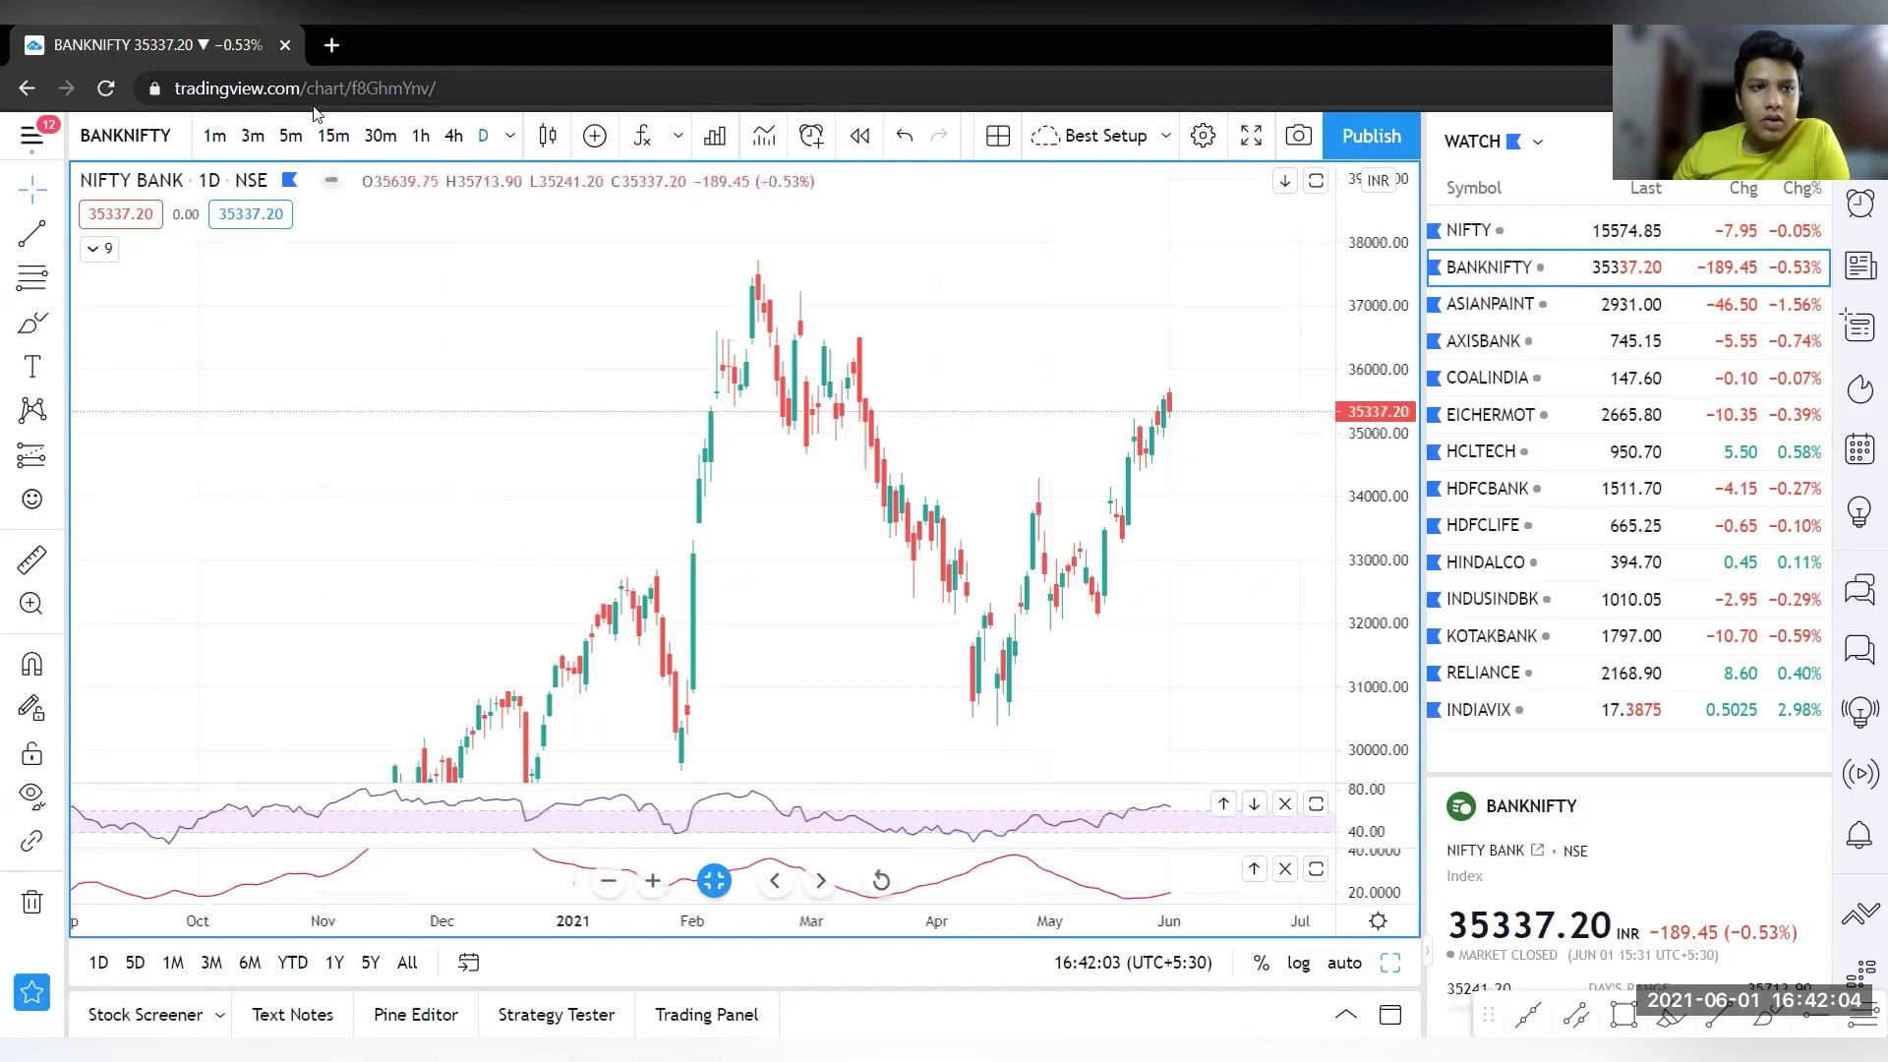
Switch Bank Nifty to 1h candles and frame the 10 May–7 Jun rally
{"action": "left_click", "coordinate": [420, 136]}
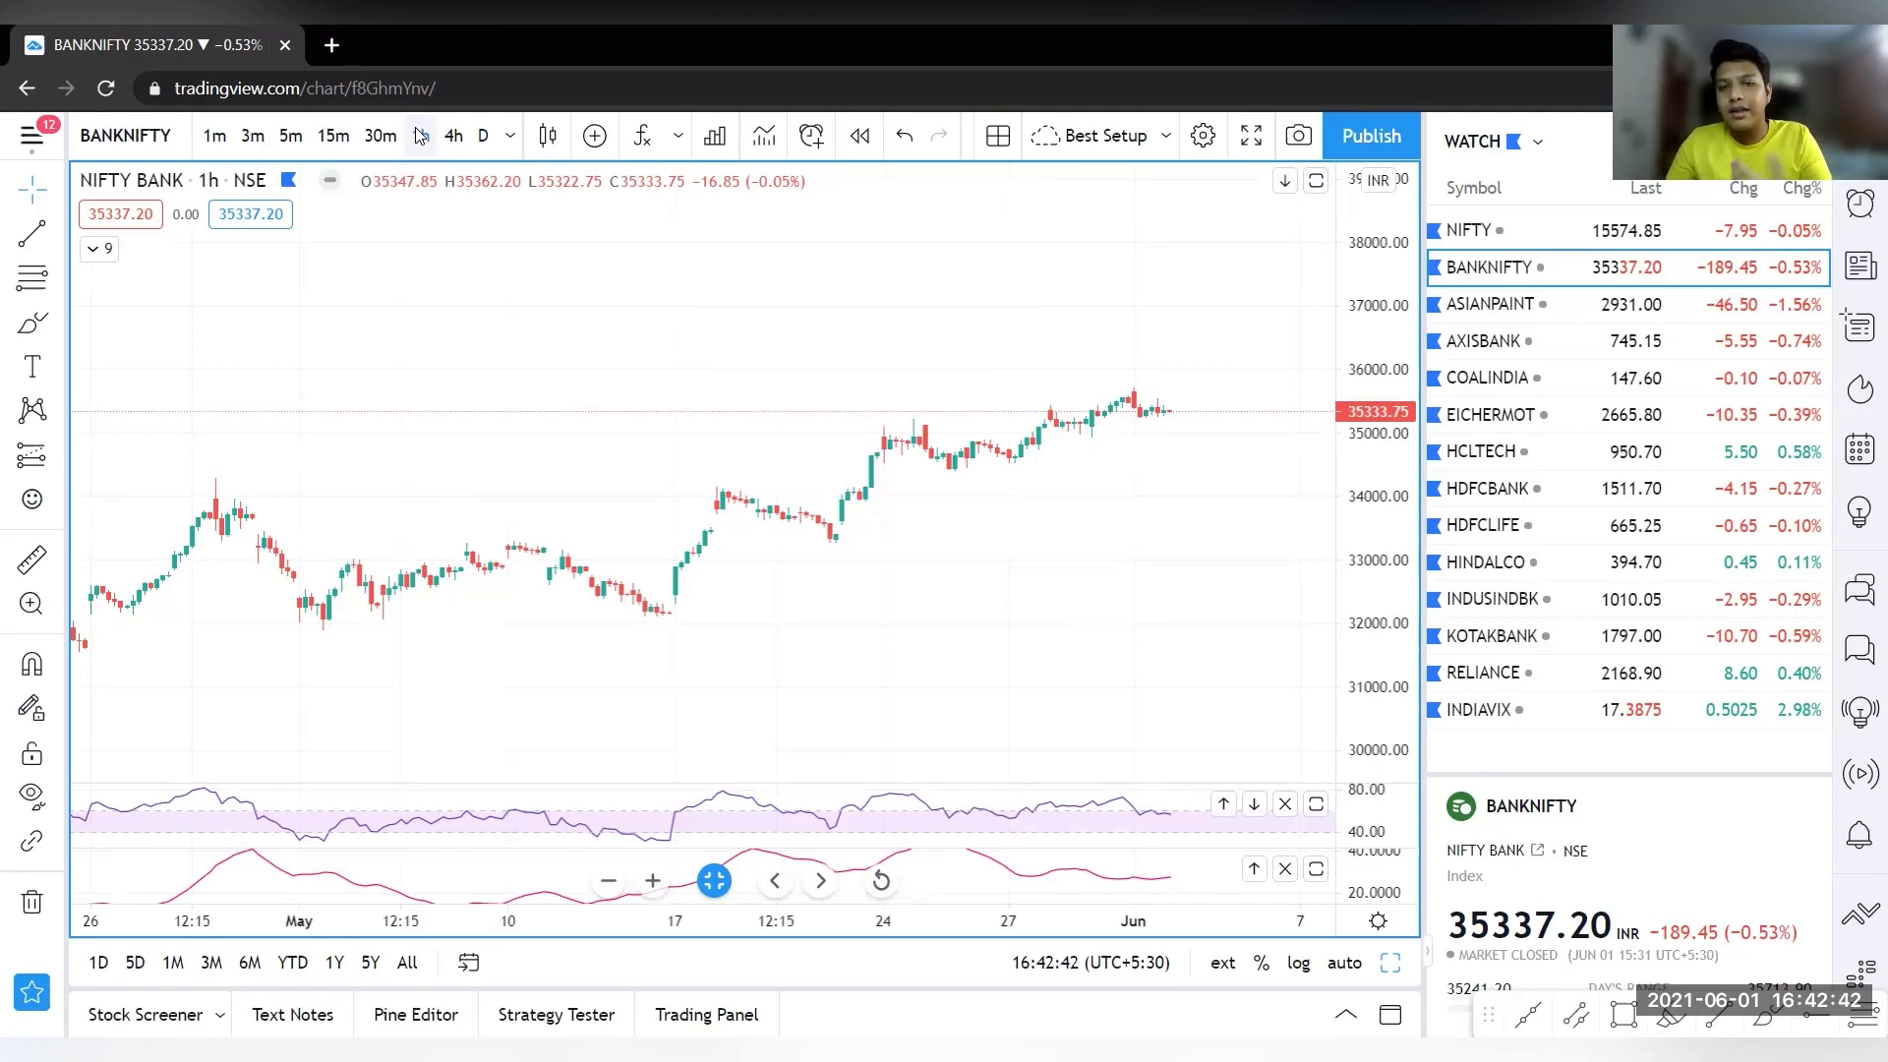
{"action": "scroll", "coordinate": [953, 654], "scroll_direction": "up", "scroll_amount": 5}
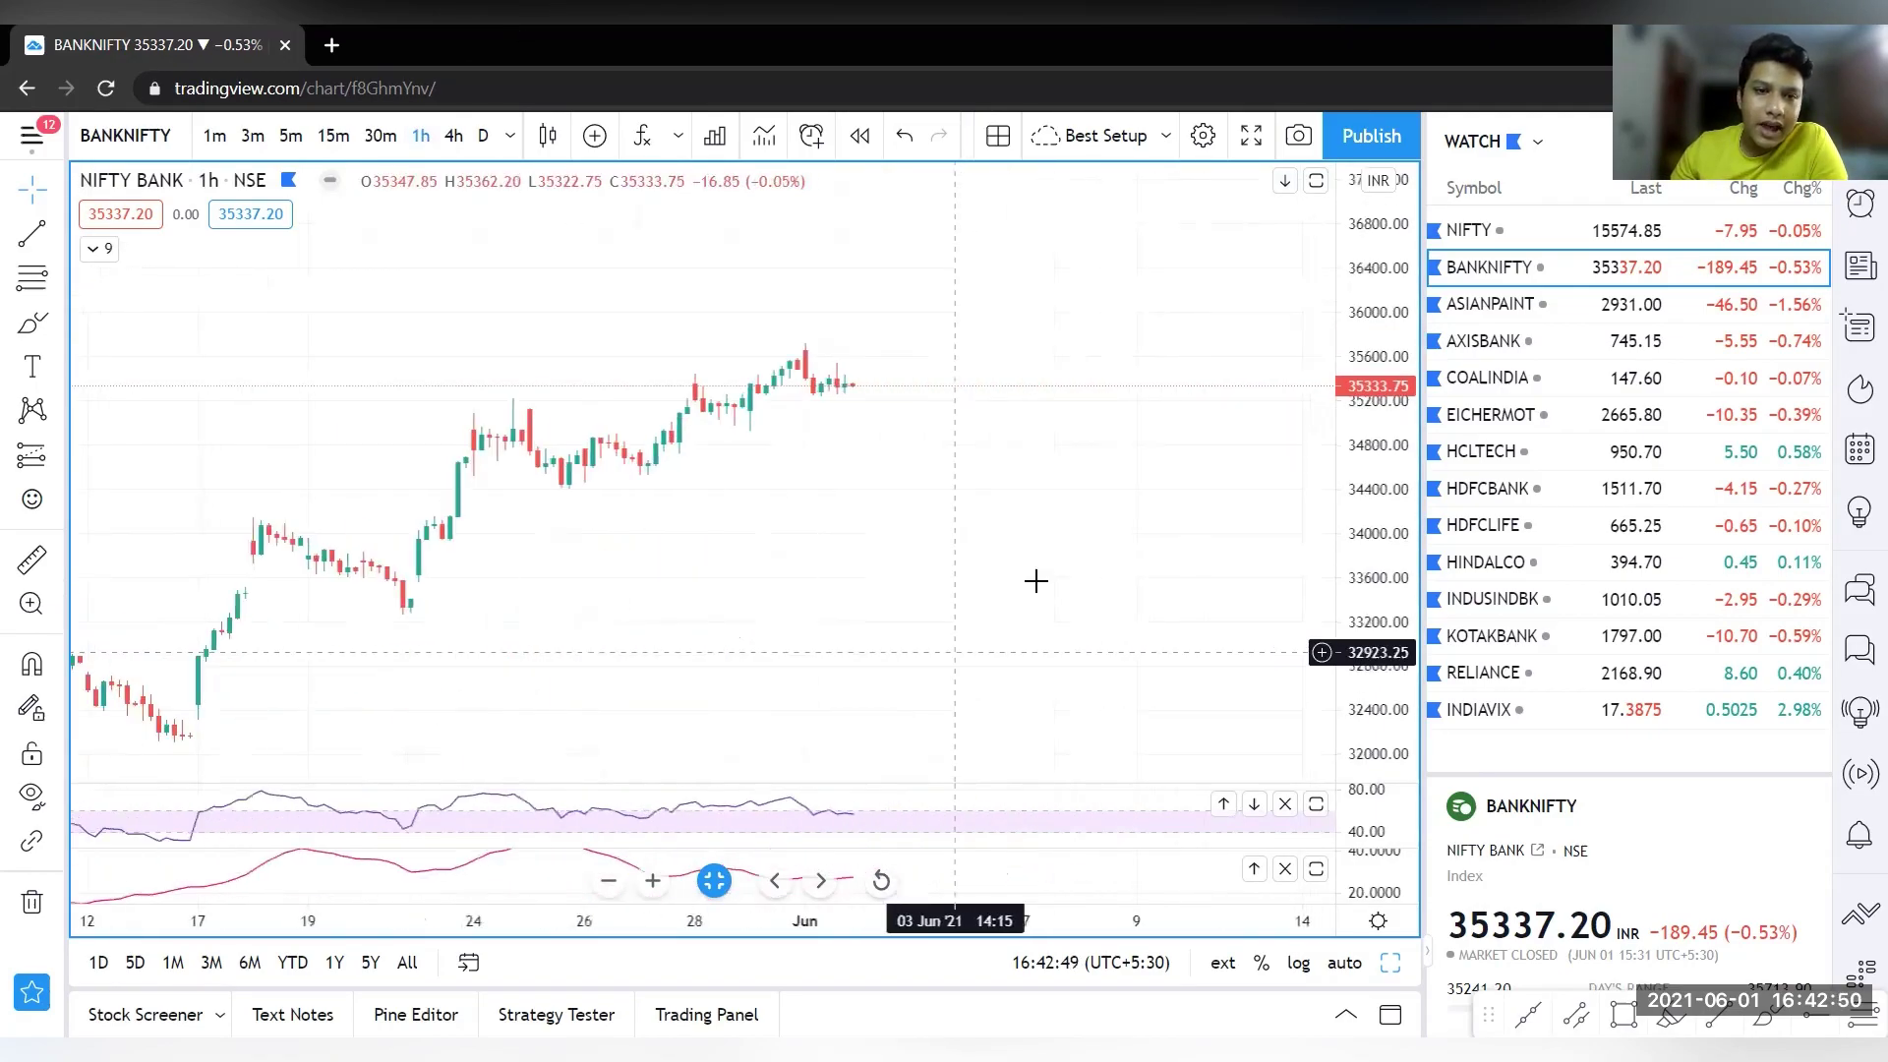
{"action": "left_click_drag", "start_coordinate": [1003, 371], "coordinate": [1218, 581]}
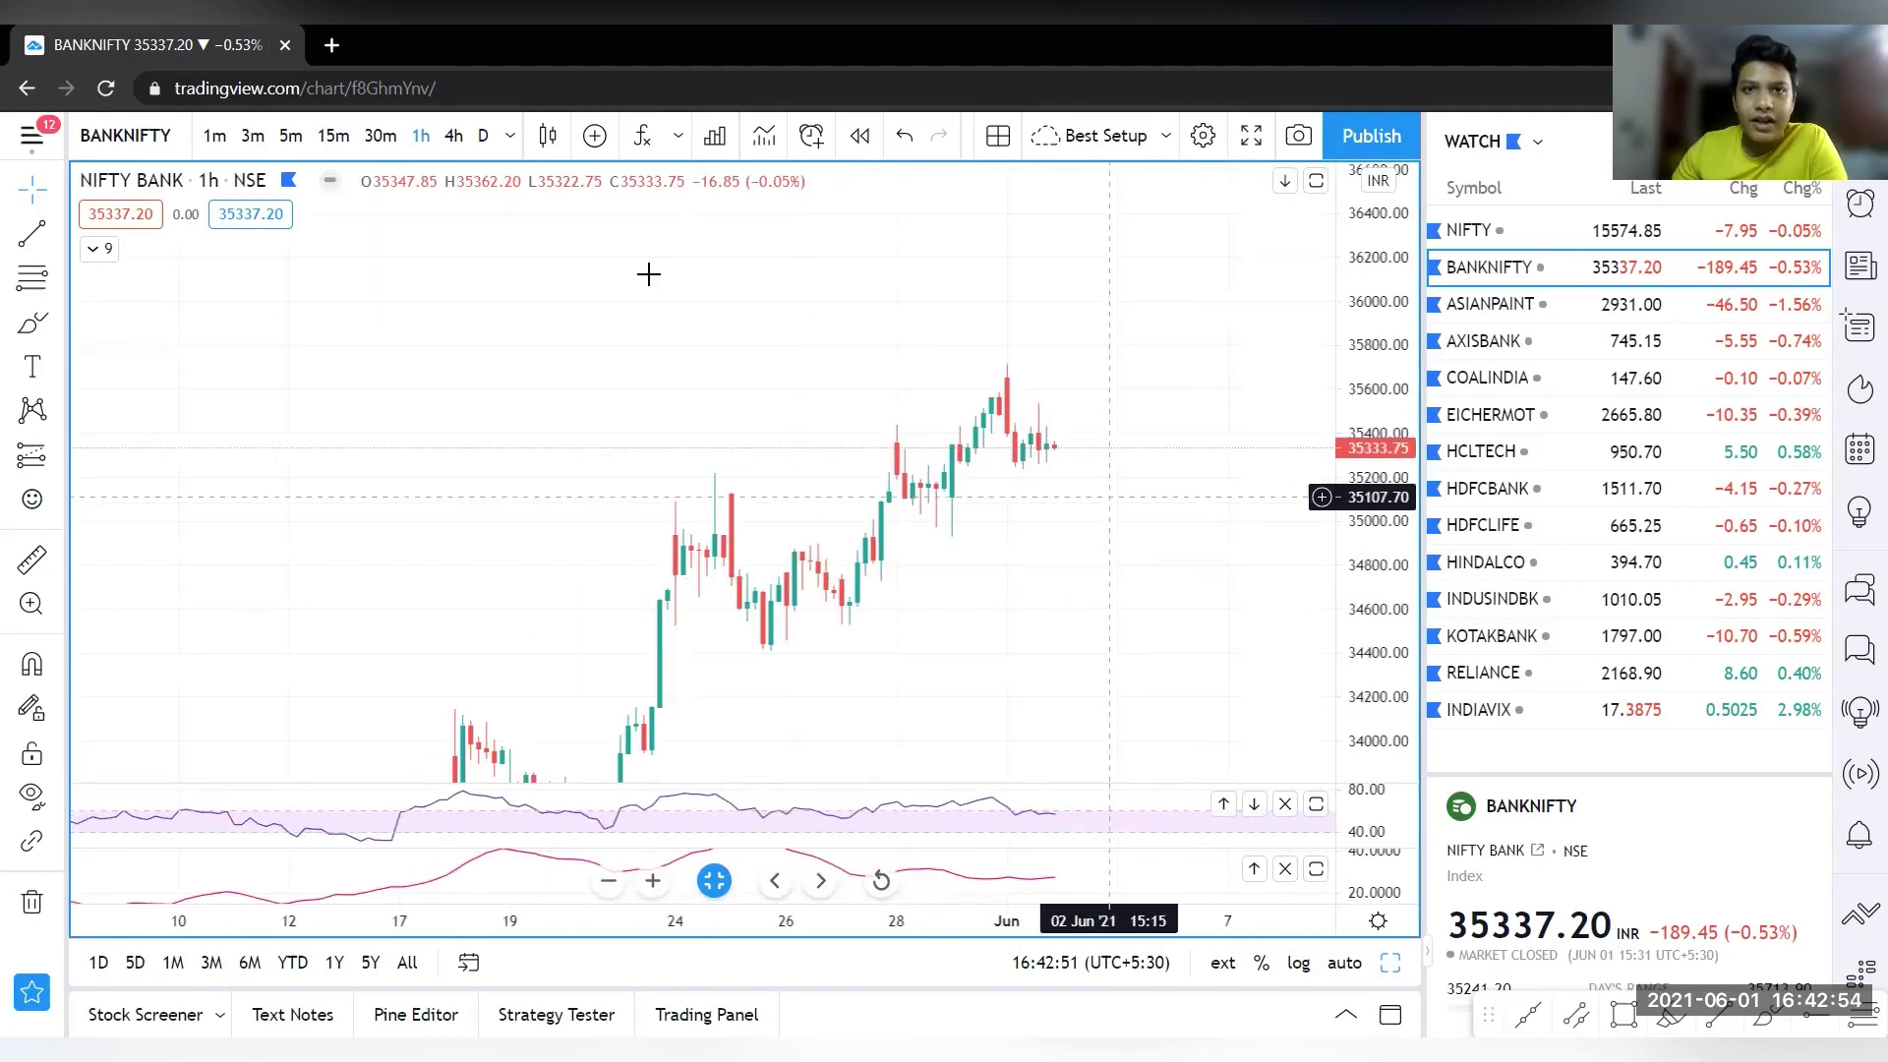
Brush-circle swing points near 35100, 33950, 34450, 35300, 35050, 35650 and sketch a rising line under the lows
{"action": "left_click", "coordinate": [38, 329]}
{"action": "mouse_move", "coordinate": [688, 492]}
{"action": "left_mouse_down"}
{"action": "mouse_move", "coordinate": [753, 507]}
{"action": "mouse_move", "coordinate": [700, 500]}
{"action": "left_mouse_up"}
{"action": "mouse_move", "coordinate": [665, 758]}
{"action": "left_mouse_down"}
{"action": "mouse_move", "coordinate": [619, 743]}
{"action": "mouse_move", "coordinate": [667, 753]}
{"action": "left_mouse_up"}
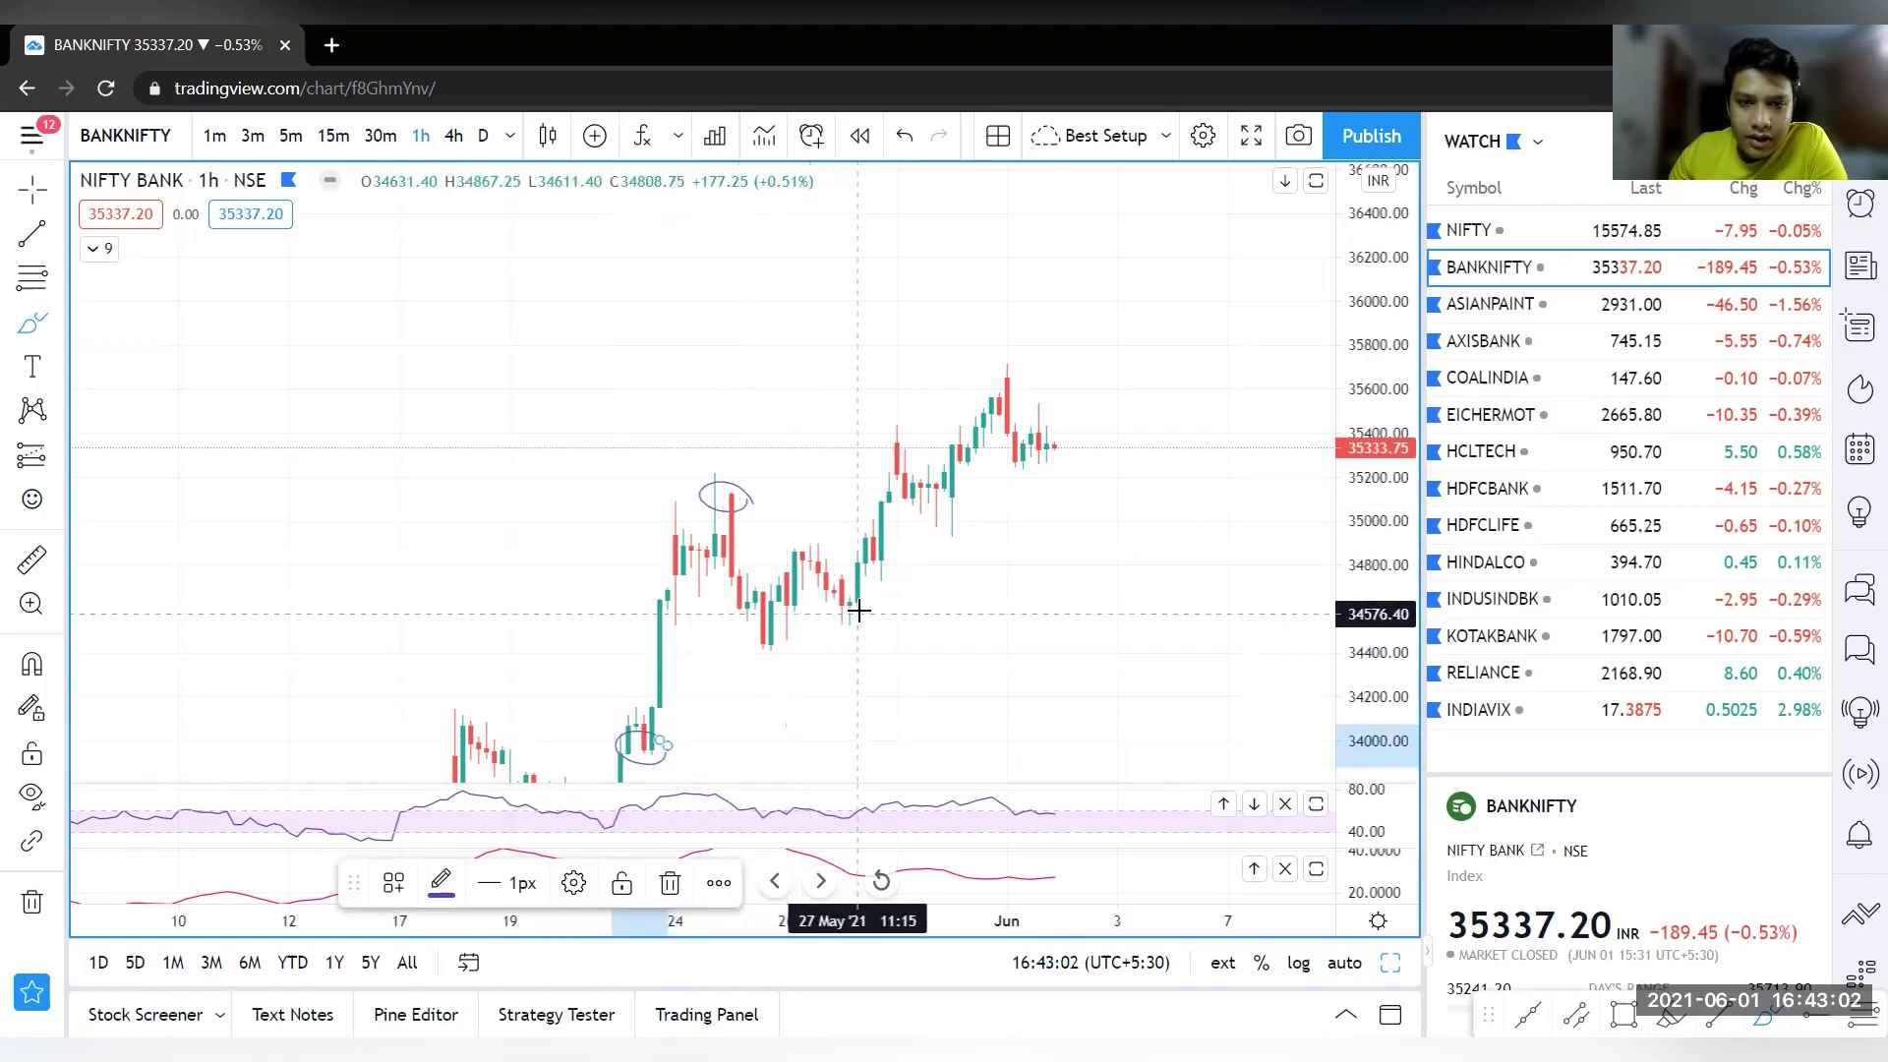
{"action": "mouse_move", "coordinate": [776, 619]}
{"action": "left_mouse_down"}
{"action": "mouse_move", "coordinate": [759, 653]}
{"action": "mouse_move", "coordinate": [787, 632]}
{"action": "left_mouse_up"}
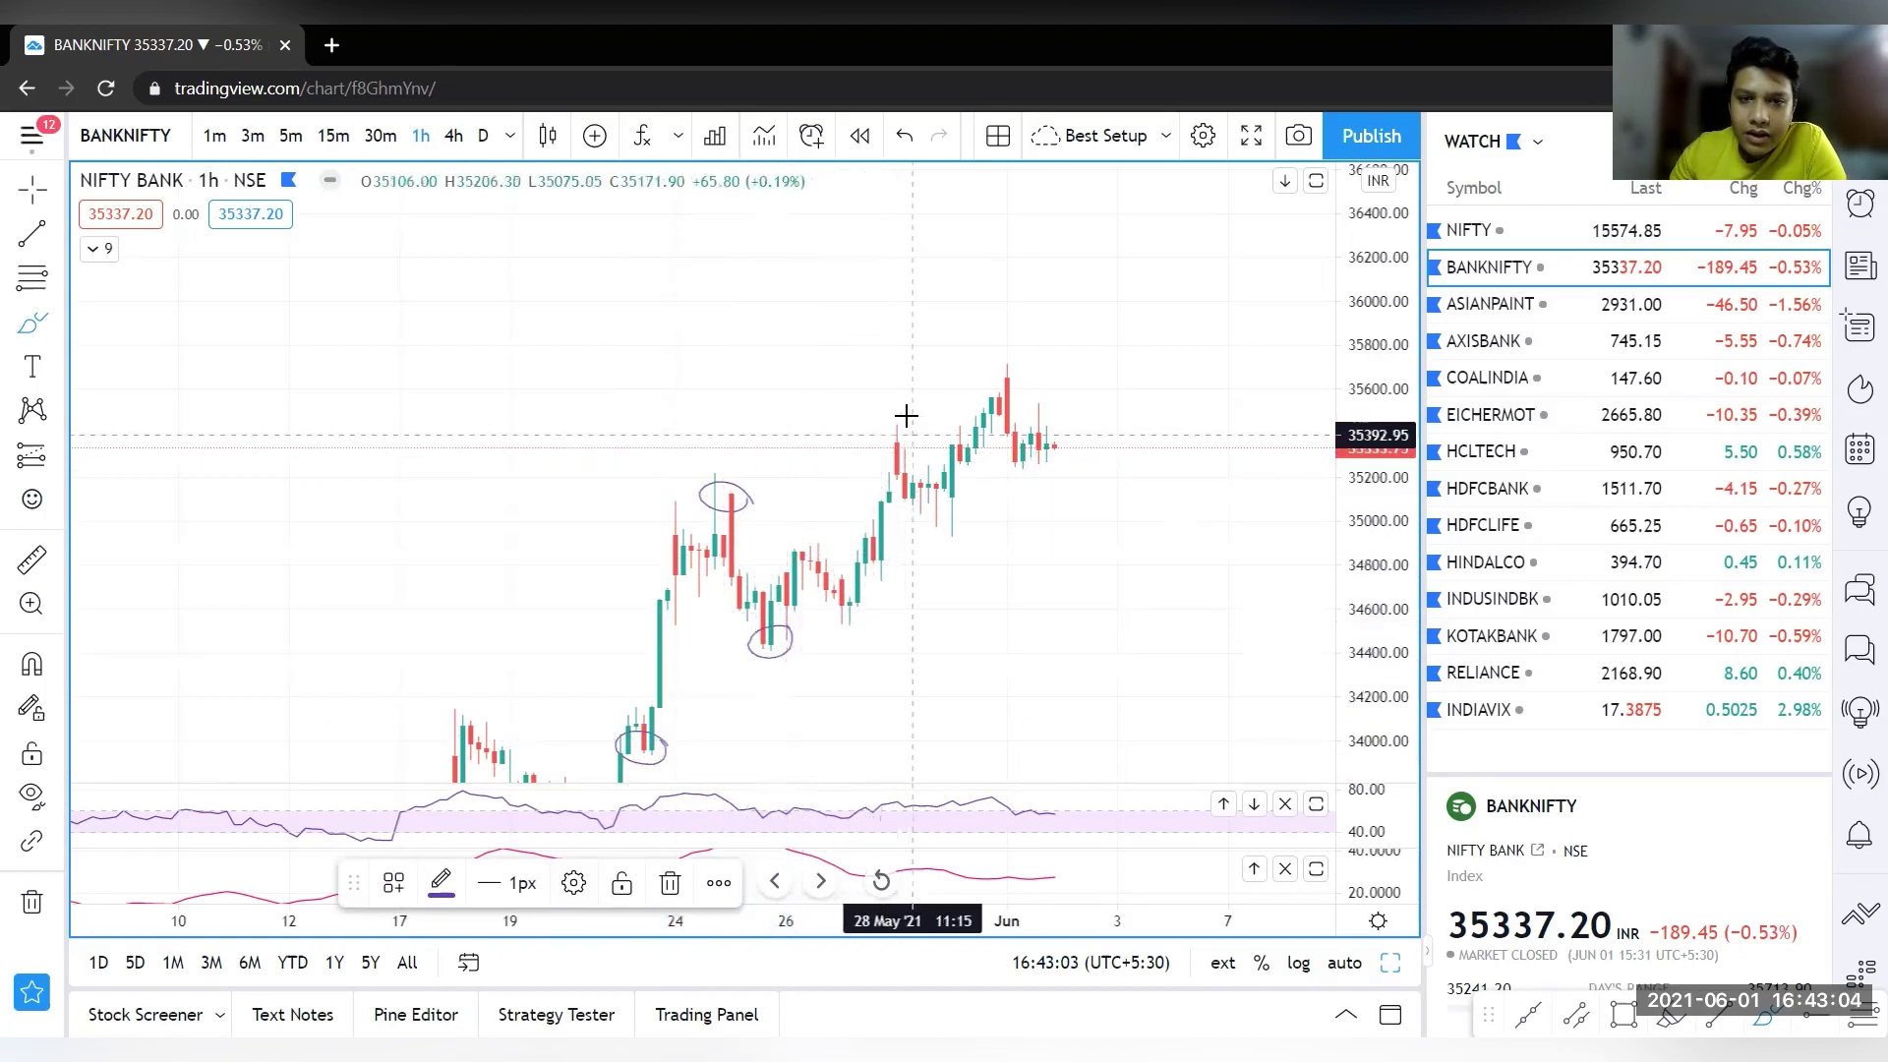
{"action": "mouse_move", "coordinate": [909, 431]}
{"action": "left_mouse_down"}
{"action": "mouse_move", "coordinate": [894, 451]}
{"action": "mouse_move", "coordinate": [908, 435]}
{"action": "left_mouse_up"}
{"action": "mouse_move", "coordinate": [955, 506]}
{"action": "left_mouse_down"}
{"action": "mouse_move", "coordinate": [953, 540]}
{"action": "mouse_move", "coordinate": [956, 509]}
{"action": "left_mouse_up"}
{"action": "mouse_move", "coordinate": [1012, 370]}
{"action": "left_mouse_down"}
{"action": "mouse_move", "coordinate": [1003, 387]}
{"action": "mouse_move", "coordinate": [1015, 371]}
{"action": "left_mouse_up"}
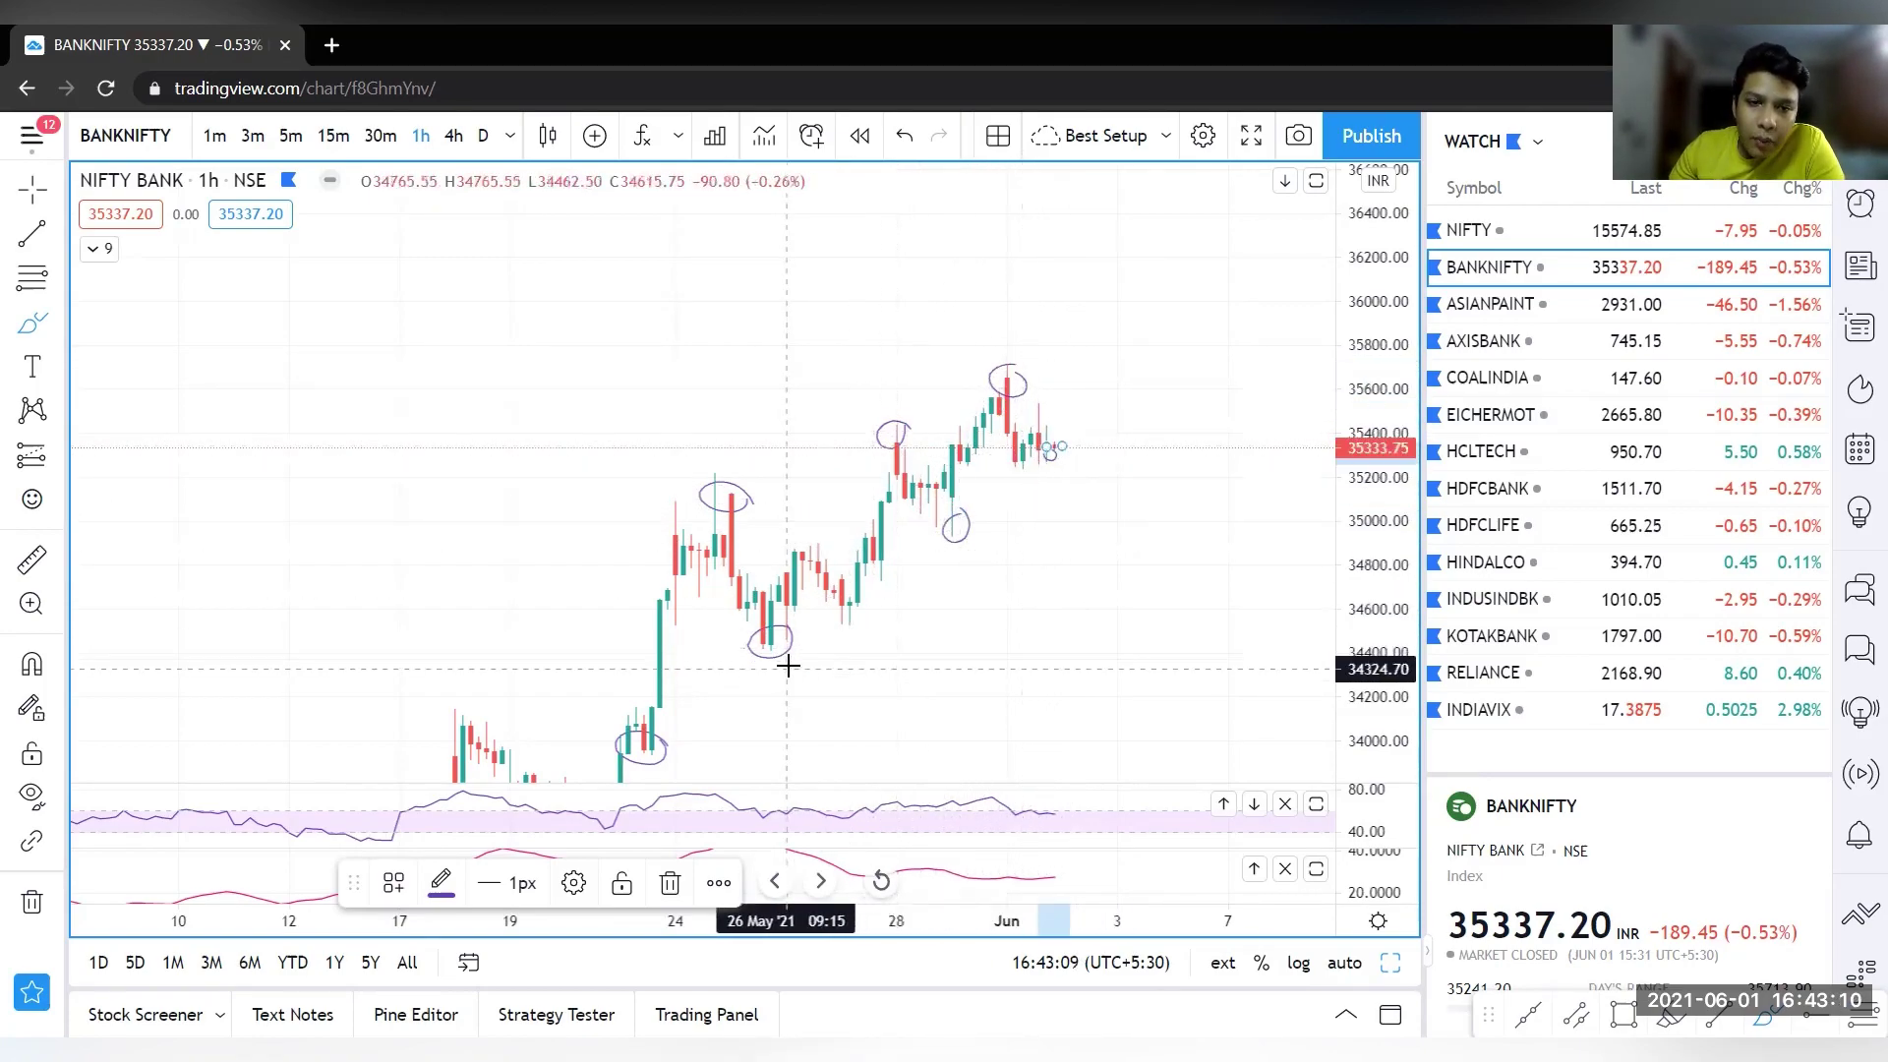
{"action": "left_click_drag", "start_coordinate": [793, 664], "coordinate": [1085, 417]}
Draw a rising line across the swing highs, then delete it and the top two circles
{"action": "left_click_drag", "start_coordinate": [738, 492], "coordinate": [1052, 355]}
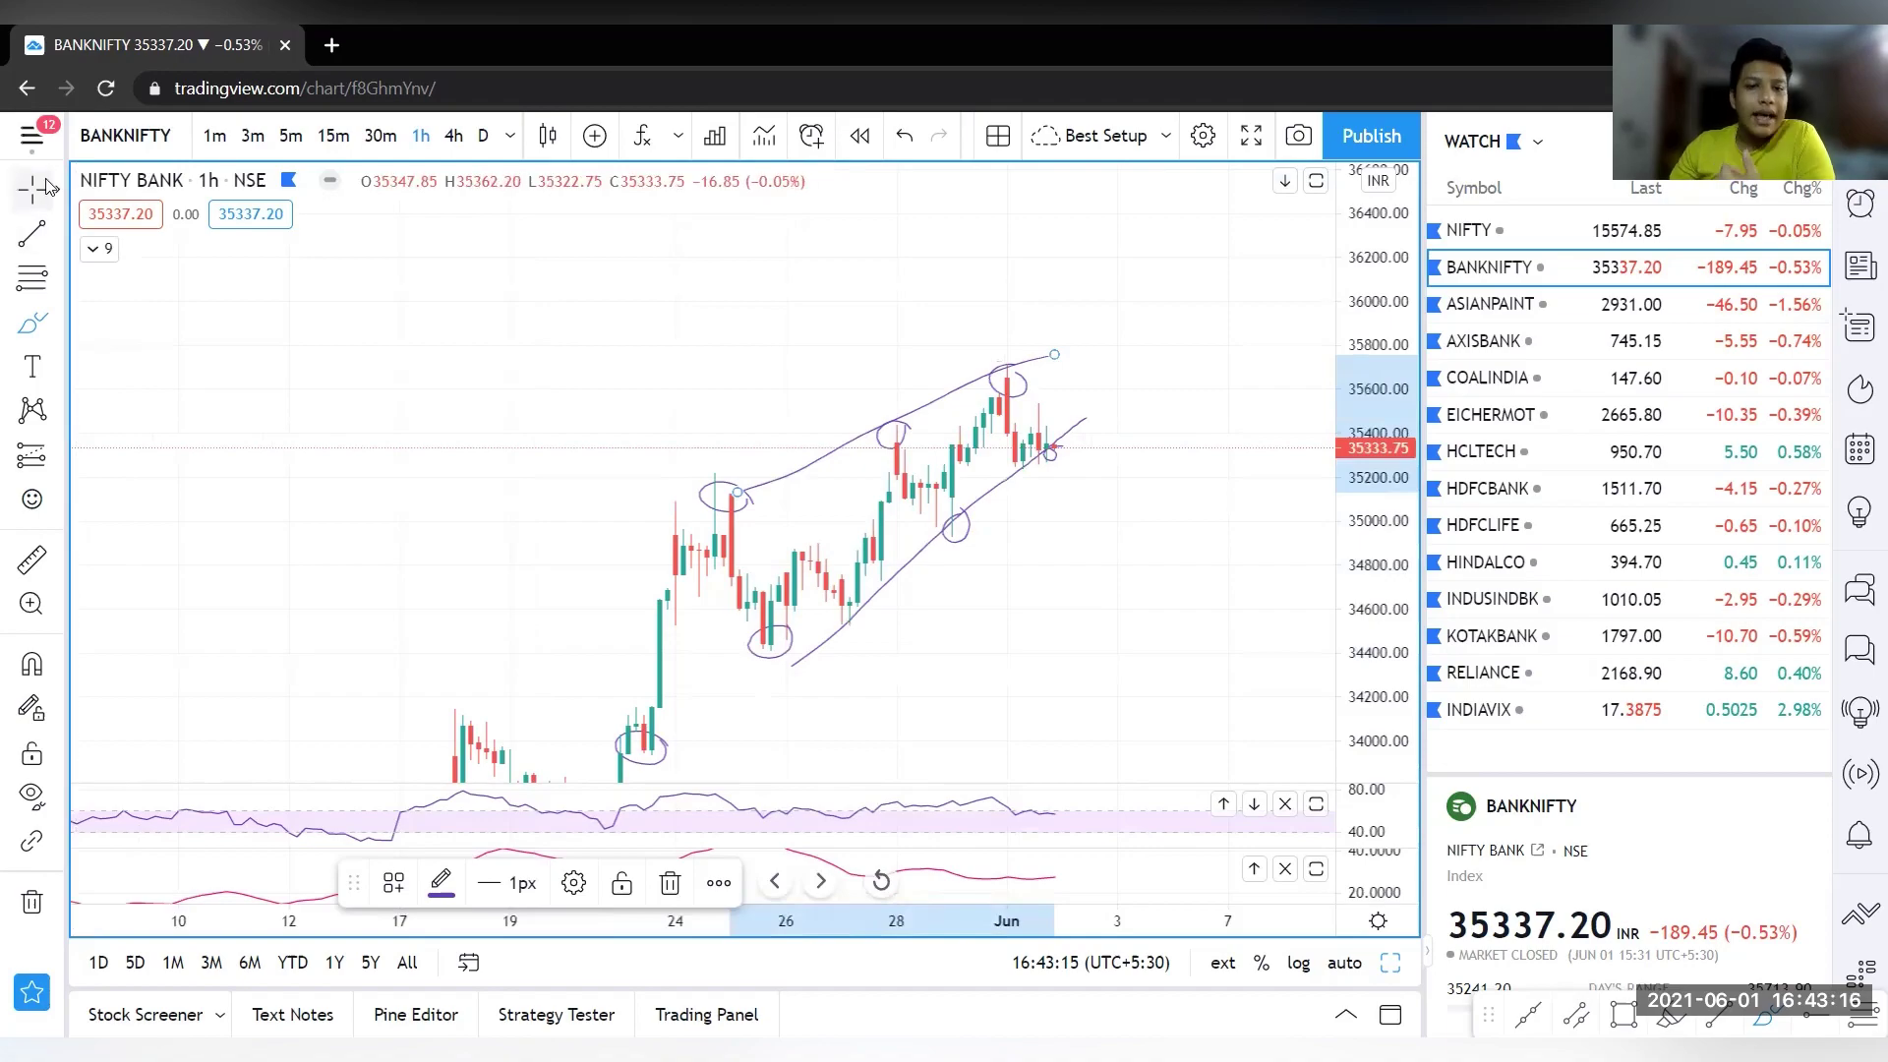
{"action": "key", "text": "Delete"}
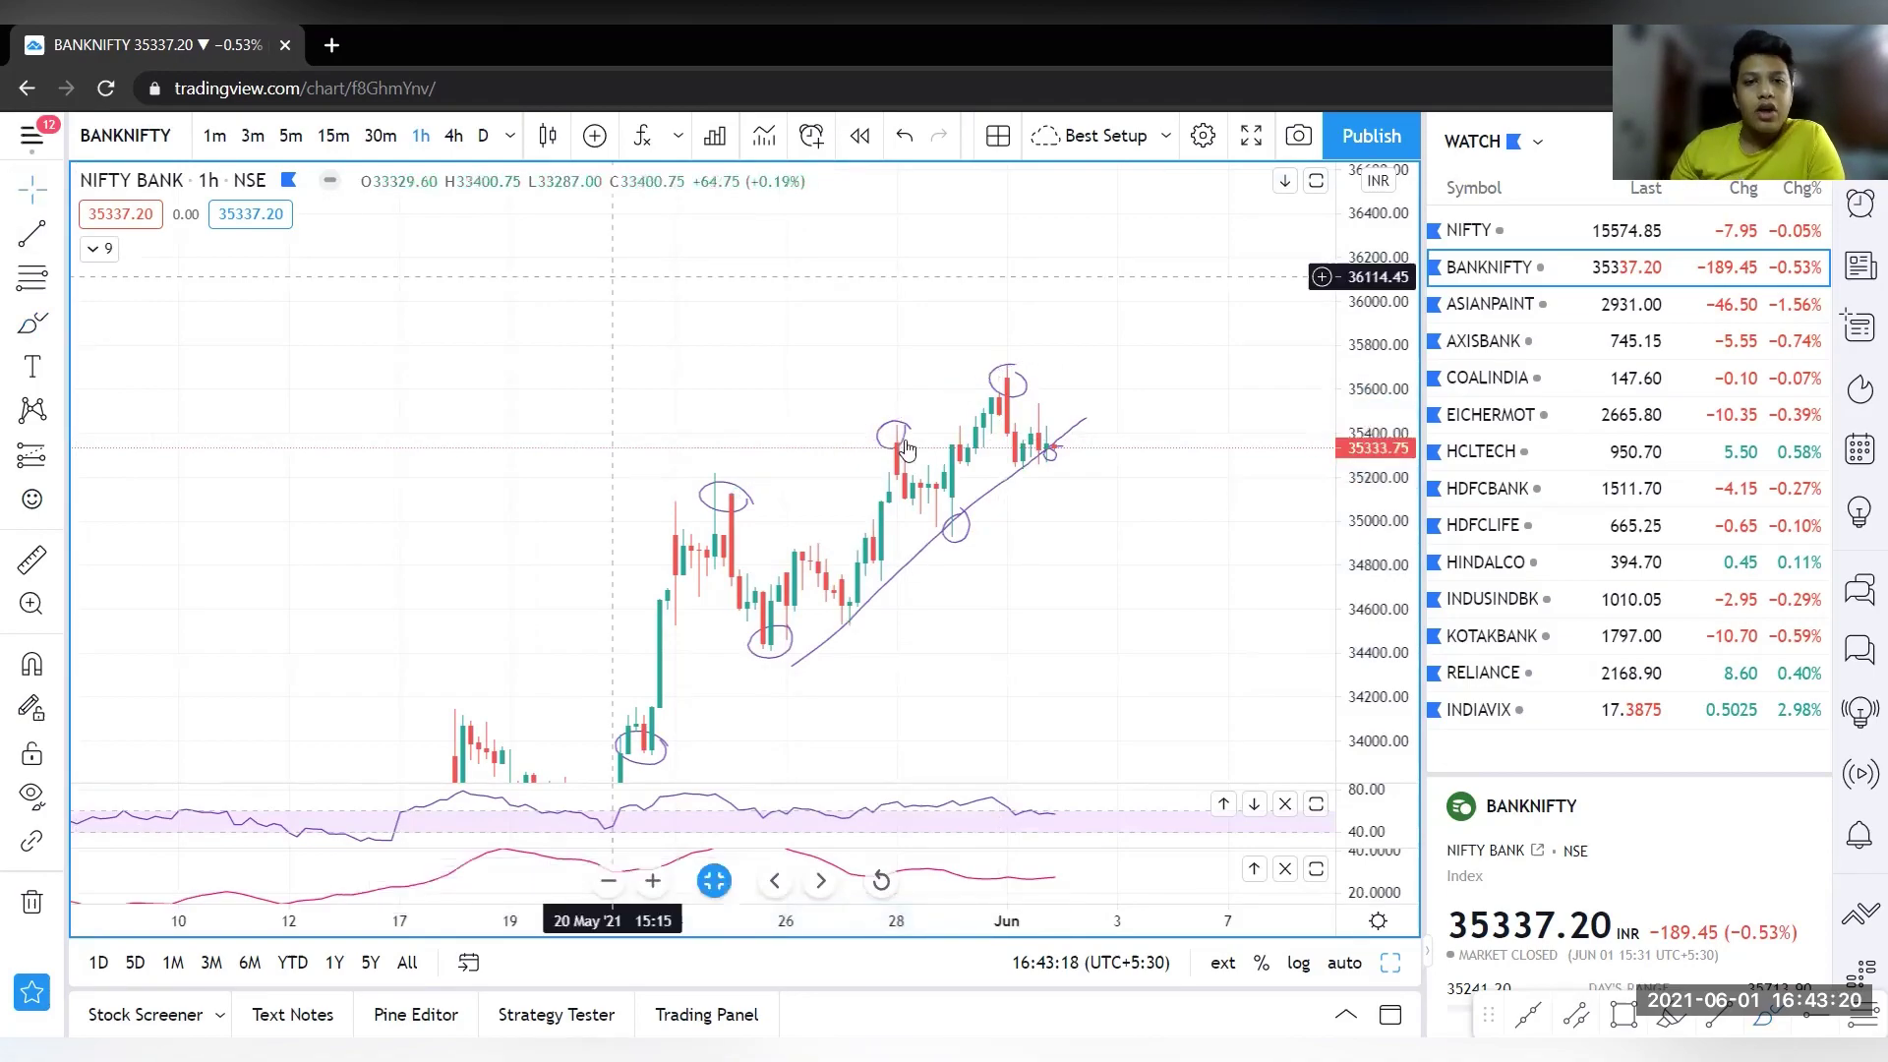
{"action": "left_click", "coordinate": [1022, 393]}
{"action": "key", "text": "Delete"}
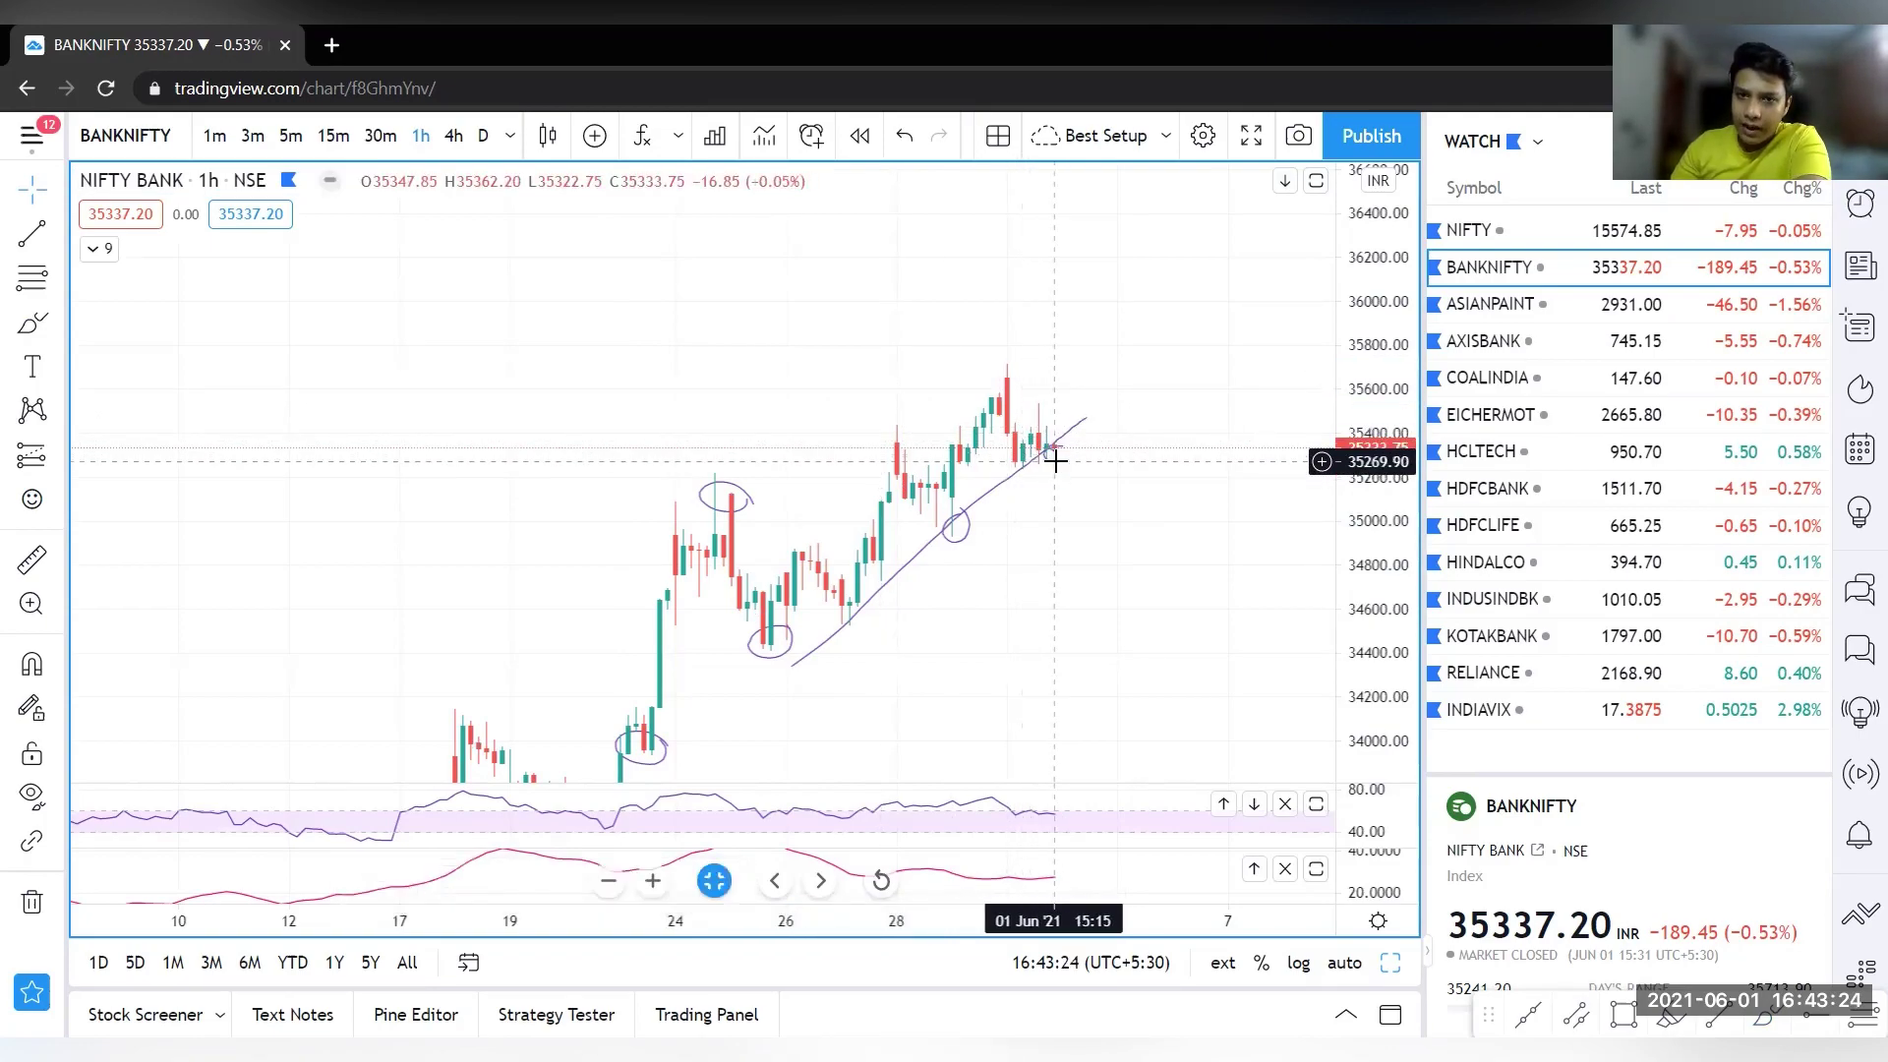
{"action": "left_click", "coordinate": [970, 526]}
{"action": "key", "text": "Delete"}
Delete the remaining circles and the hand-sketched rising line, then nudge the candles up-left
{"action": "left_click", "coordinate": [750, 506]}
{"action": "key", "text": "Delete"}
{"action": "left_click", "coordinate": [788, 637]}
{"action": "key", "text": "Delete"}
{"action": "left_click", "coordinate": [668, 757]}
{"action": "key", "text": "Delete"}
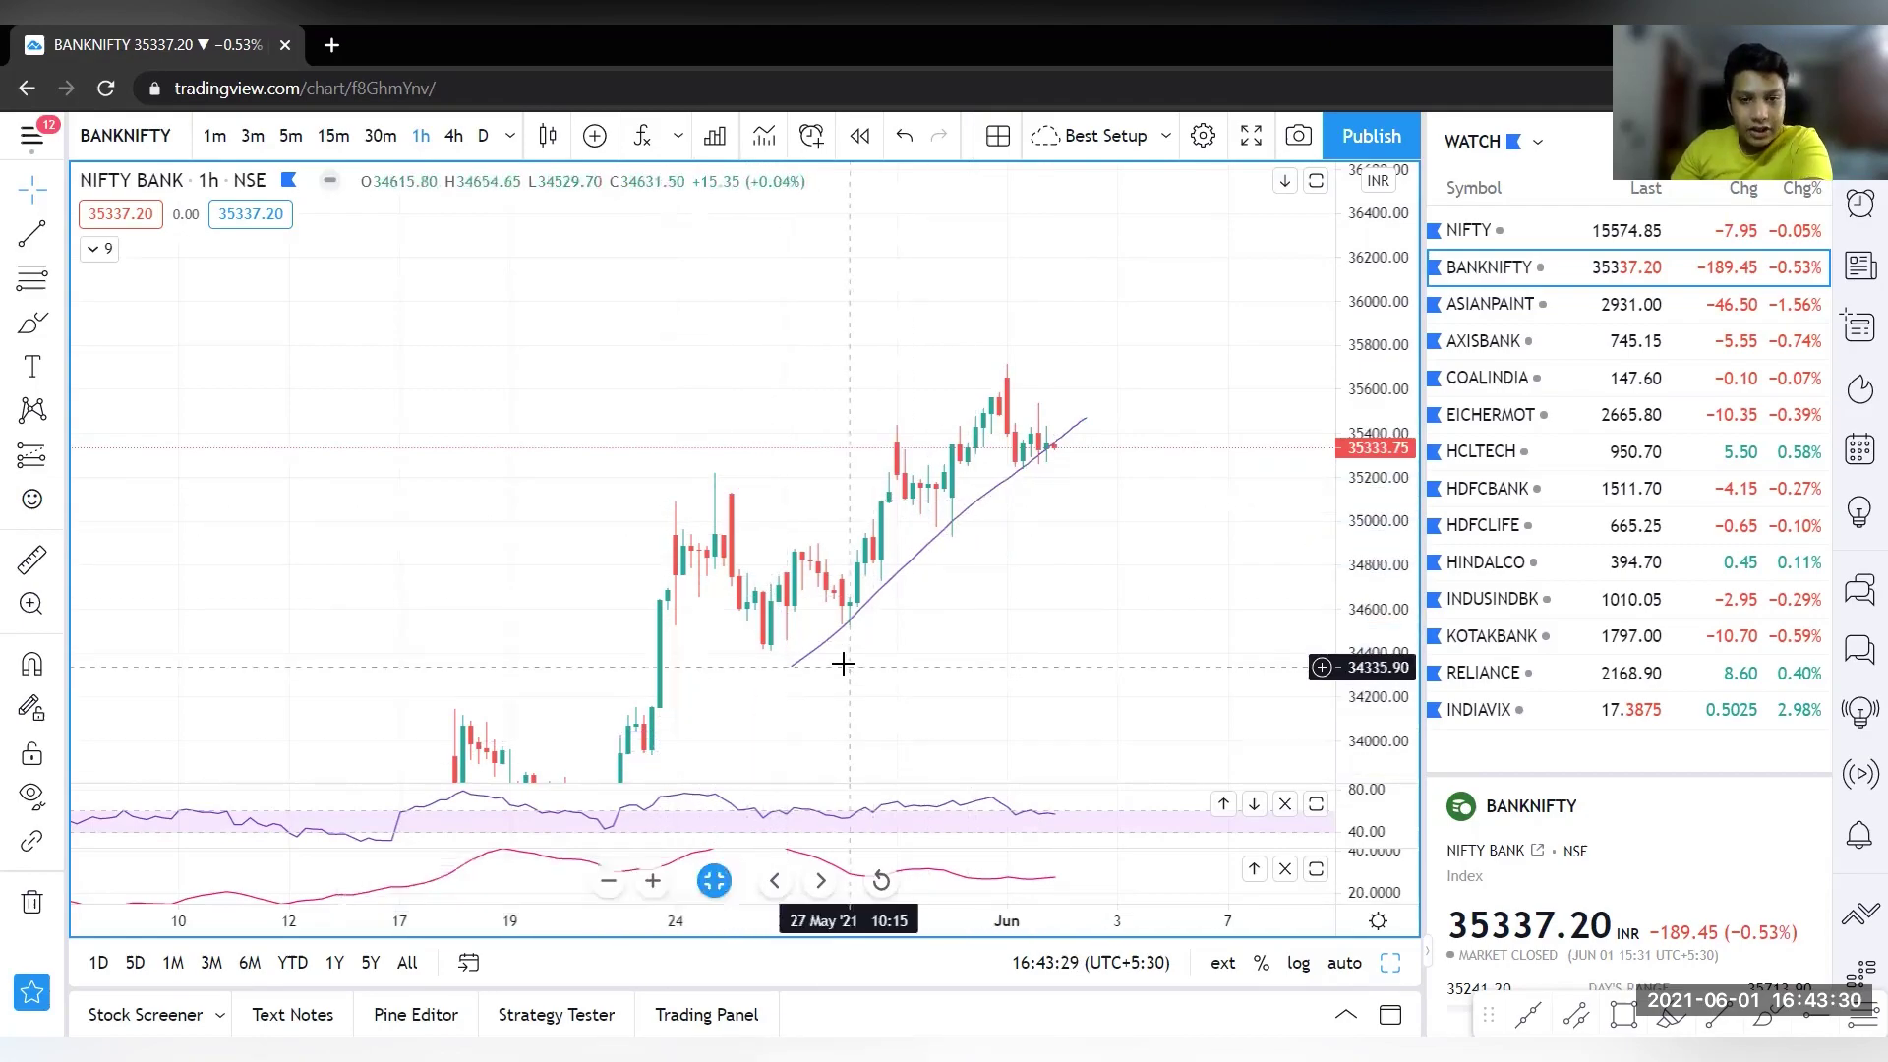
{"action": "left_click", "coordinate": [804, 658]}
{"action": "key", "text": "Delete"}
{"action": "left_click_drag", "start_coordinate": [738, 679], "coordinate": [721, 661]}
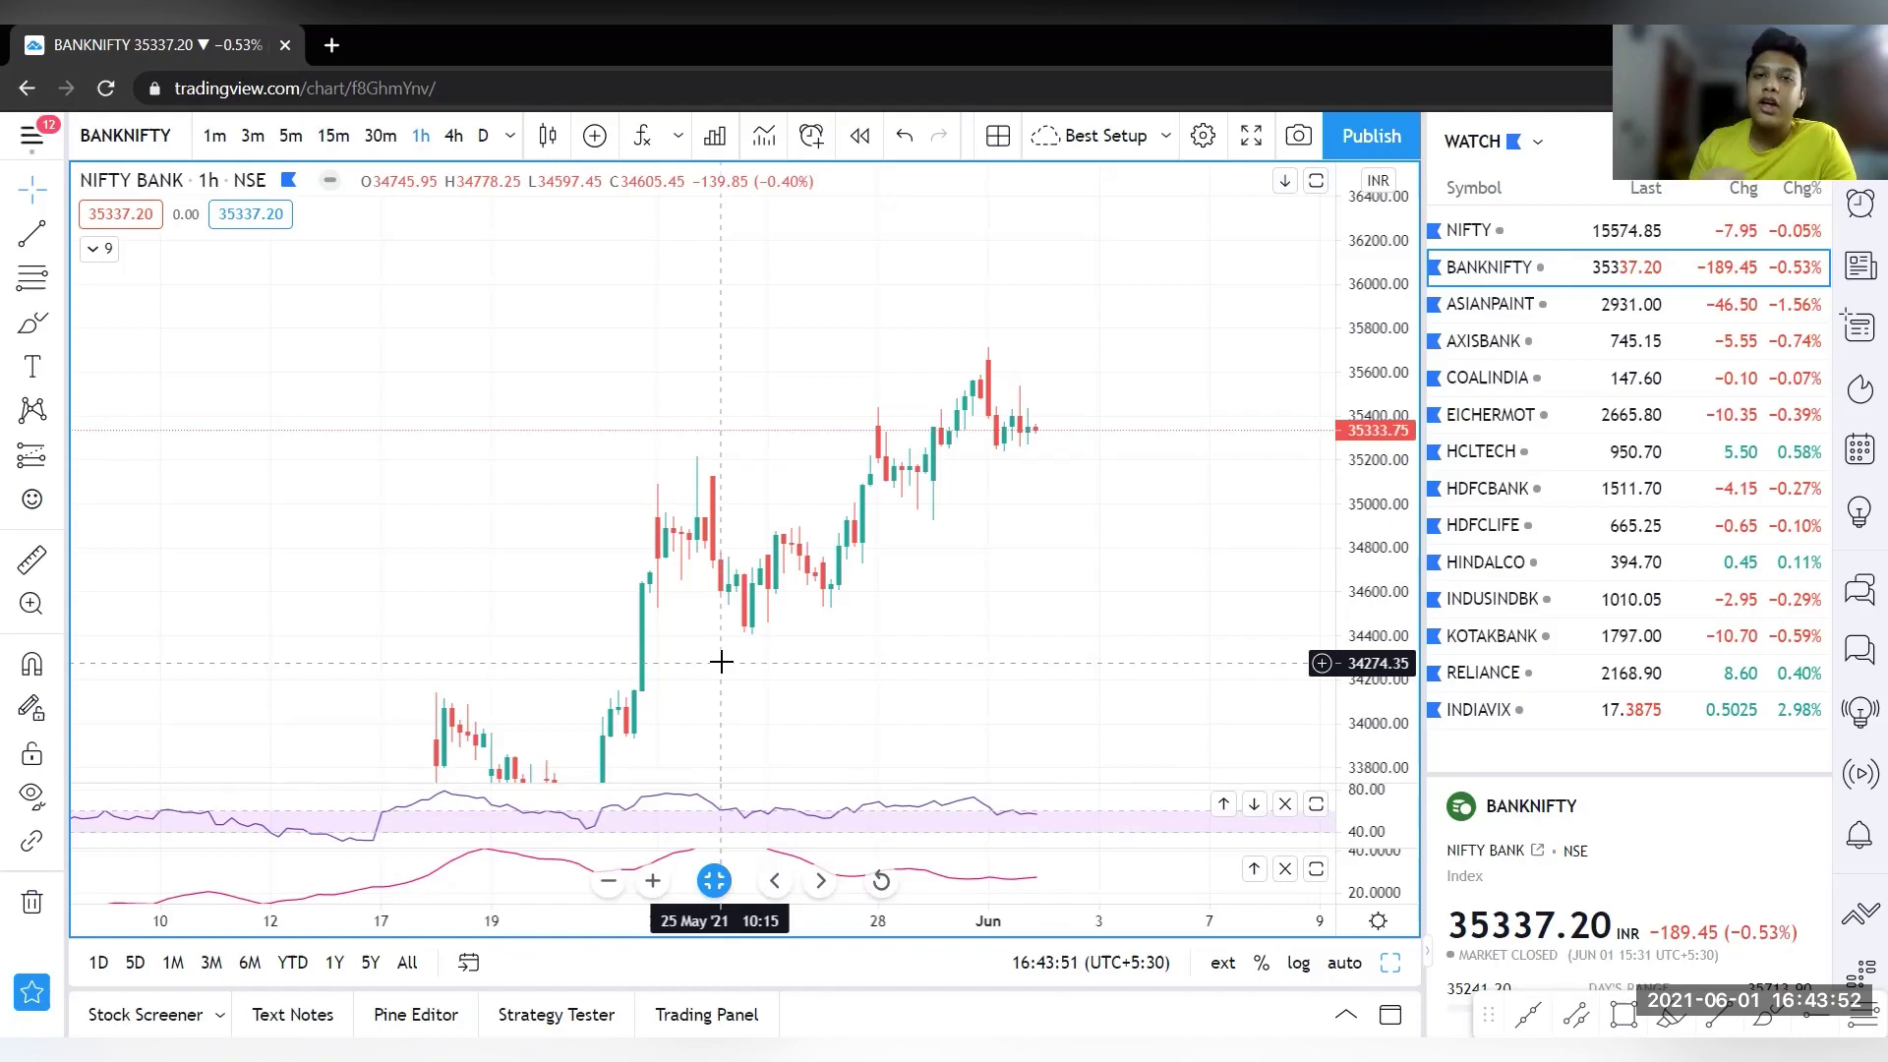
Draw a straight trend line rising from the 21 May low under the higher lows into June
{"action": "left_click_drag", "start_coordinate": [865, 661], "coordinate": [738, 602]}
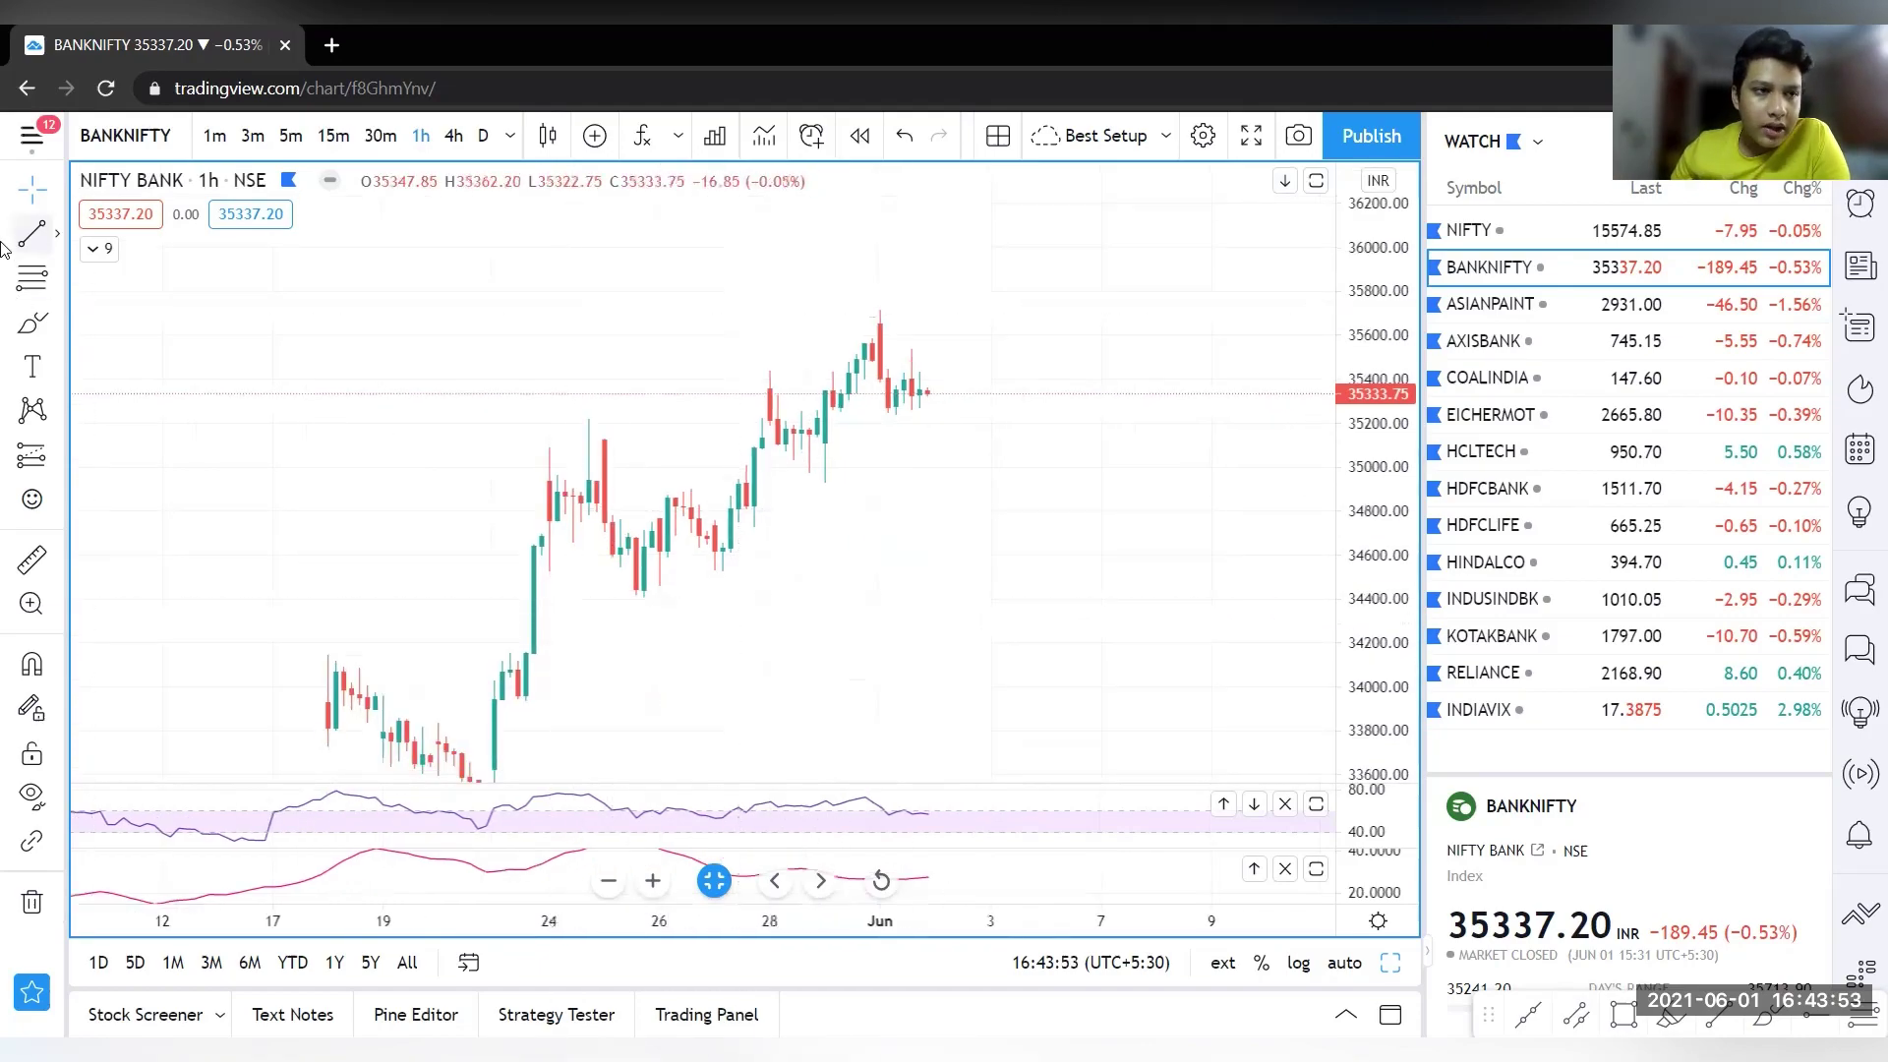
{"action": "left_click", "coordinate": [57, 234]}
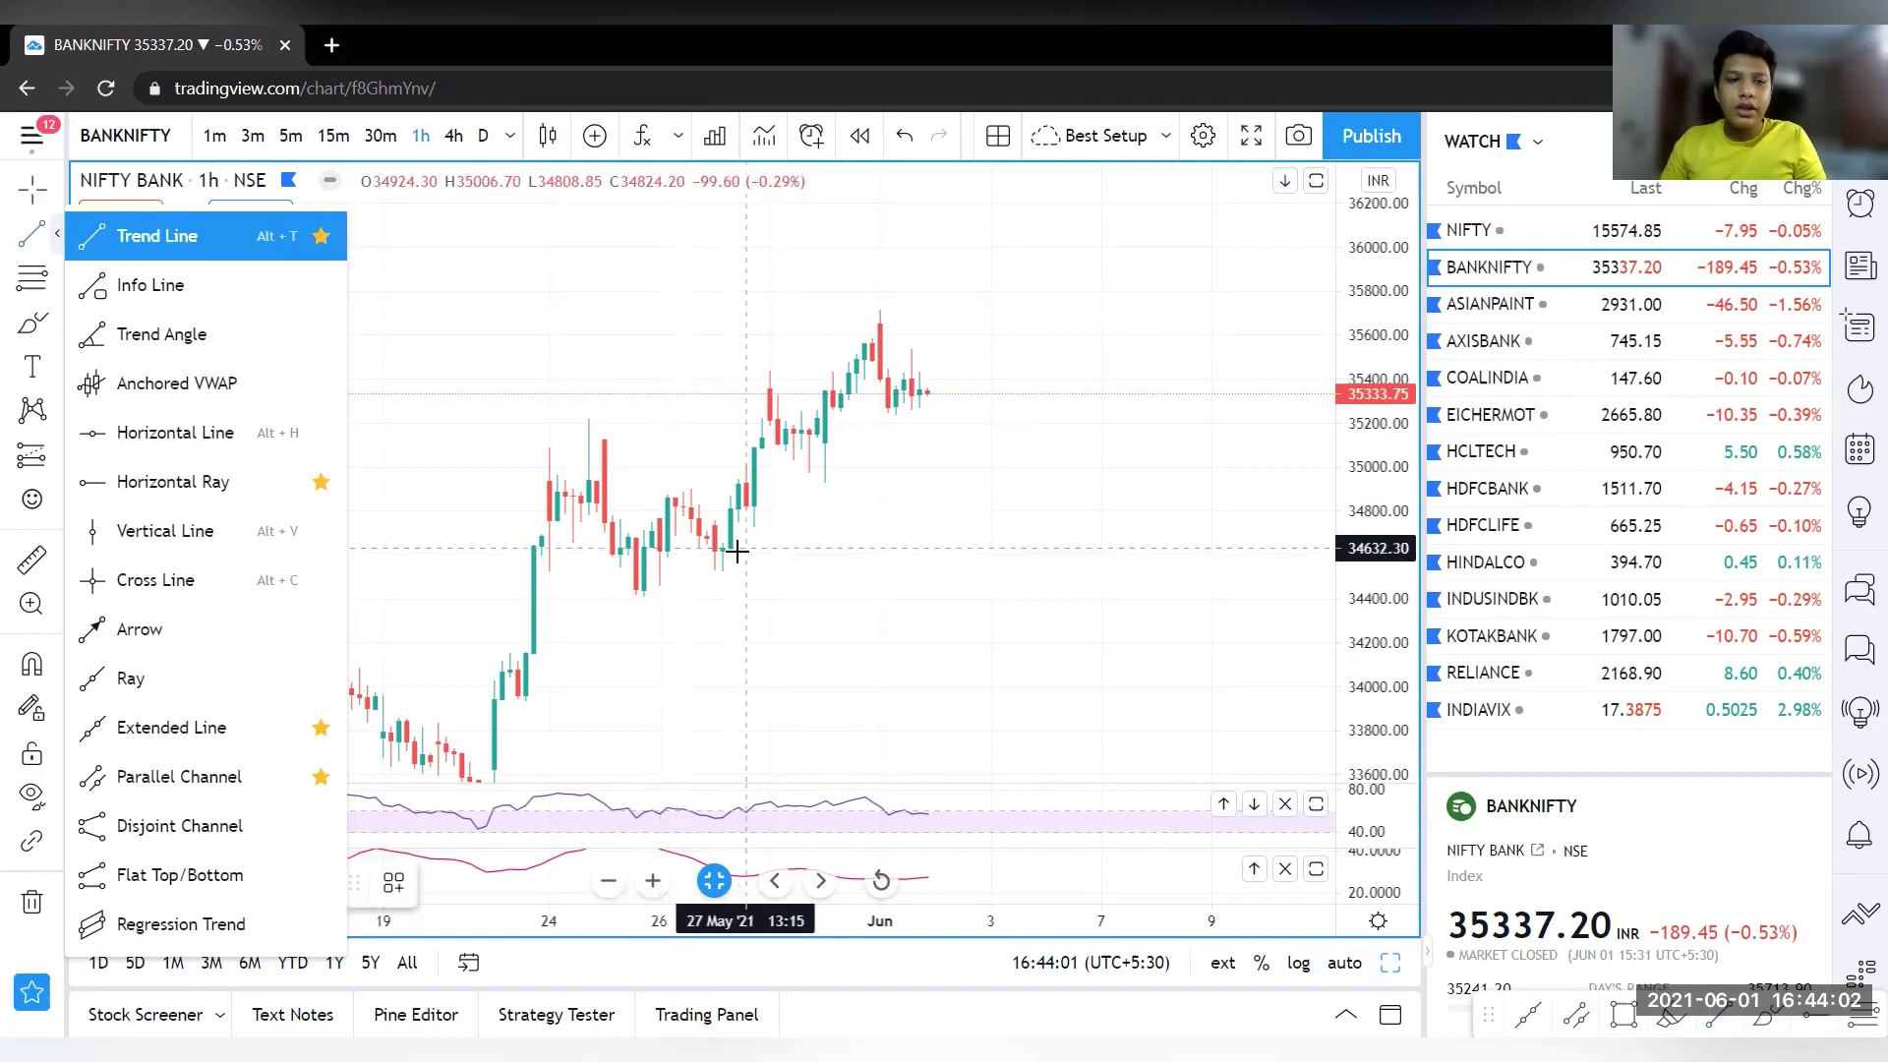
{"action": "left_click", "coordinate": [161, 246]}
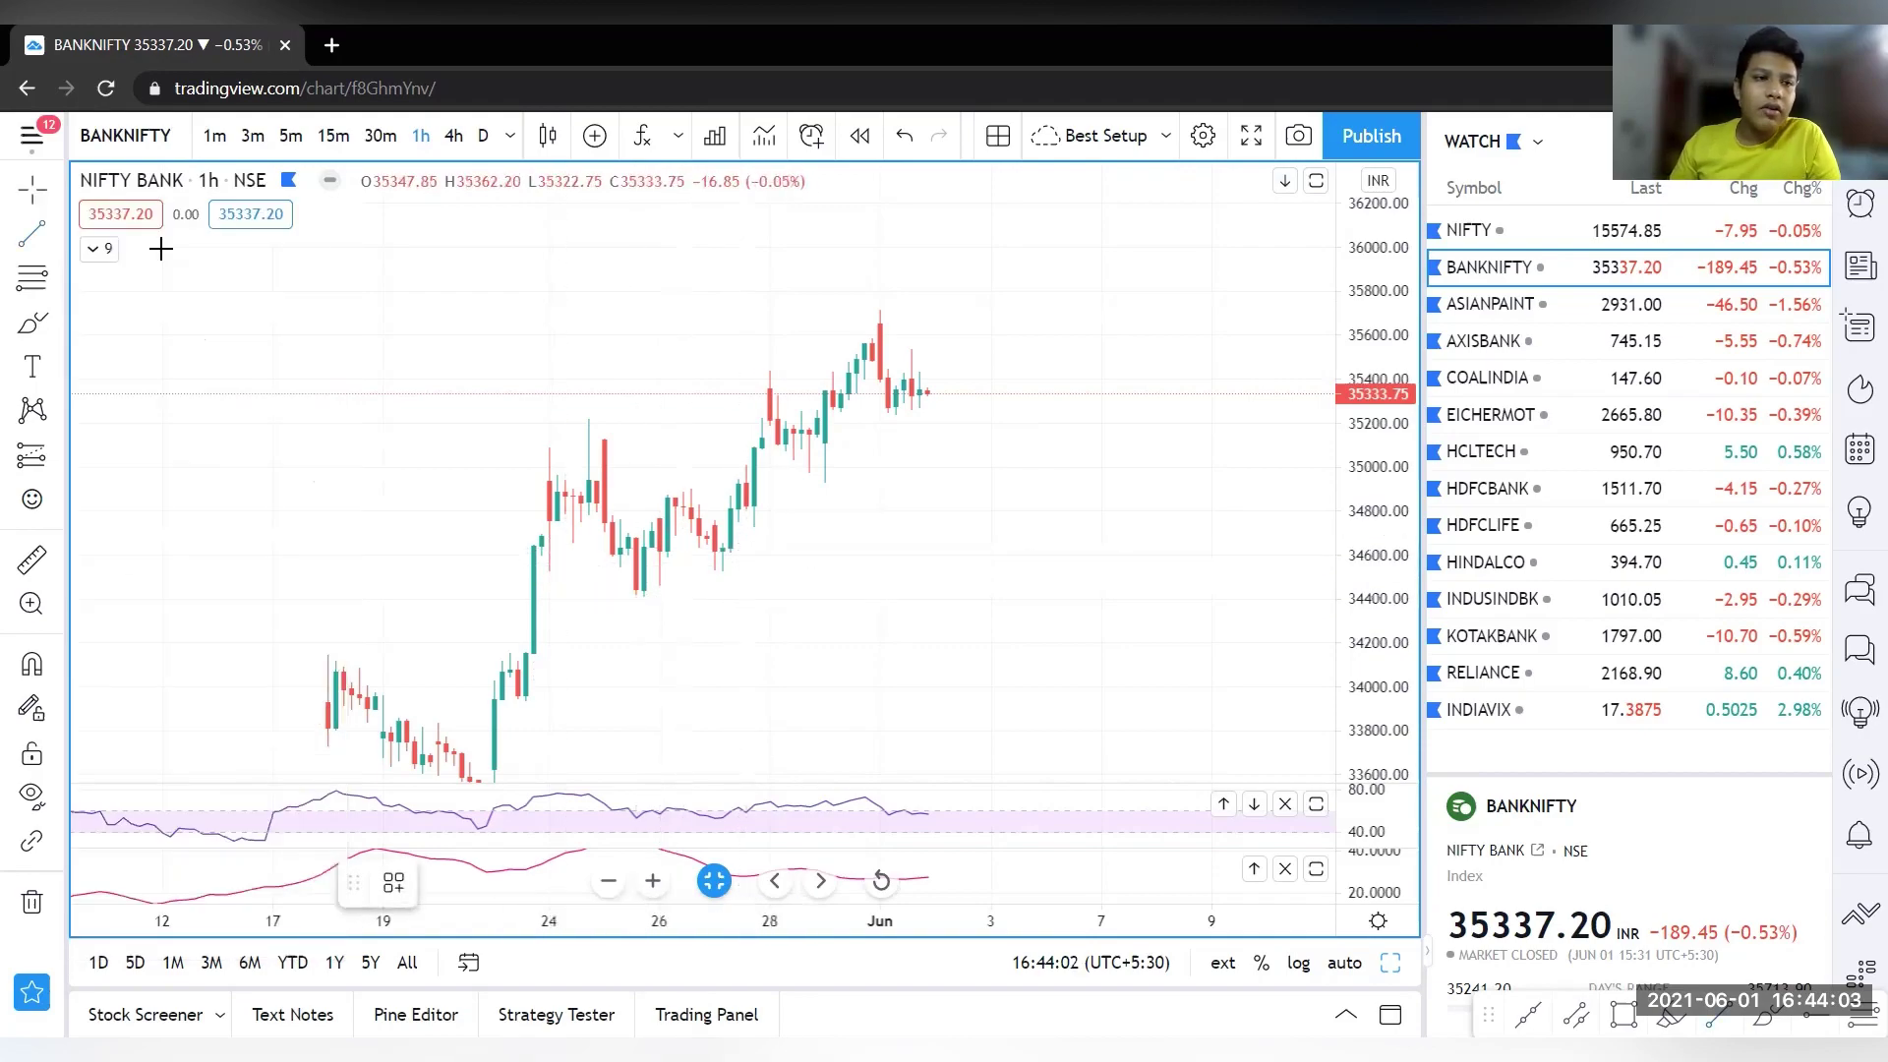
{"action": "left_click", "coordinate": [644, 597]}
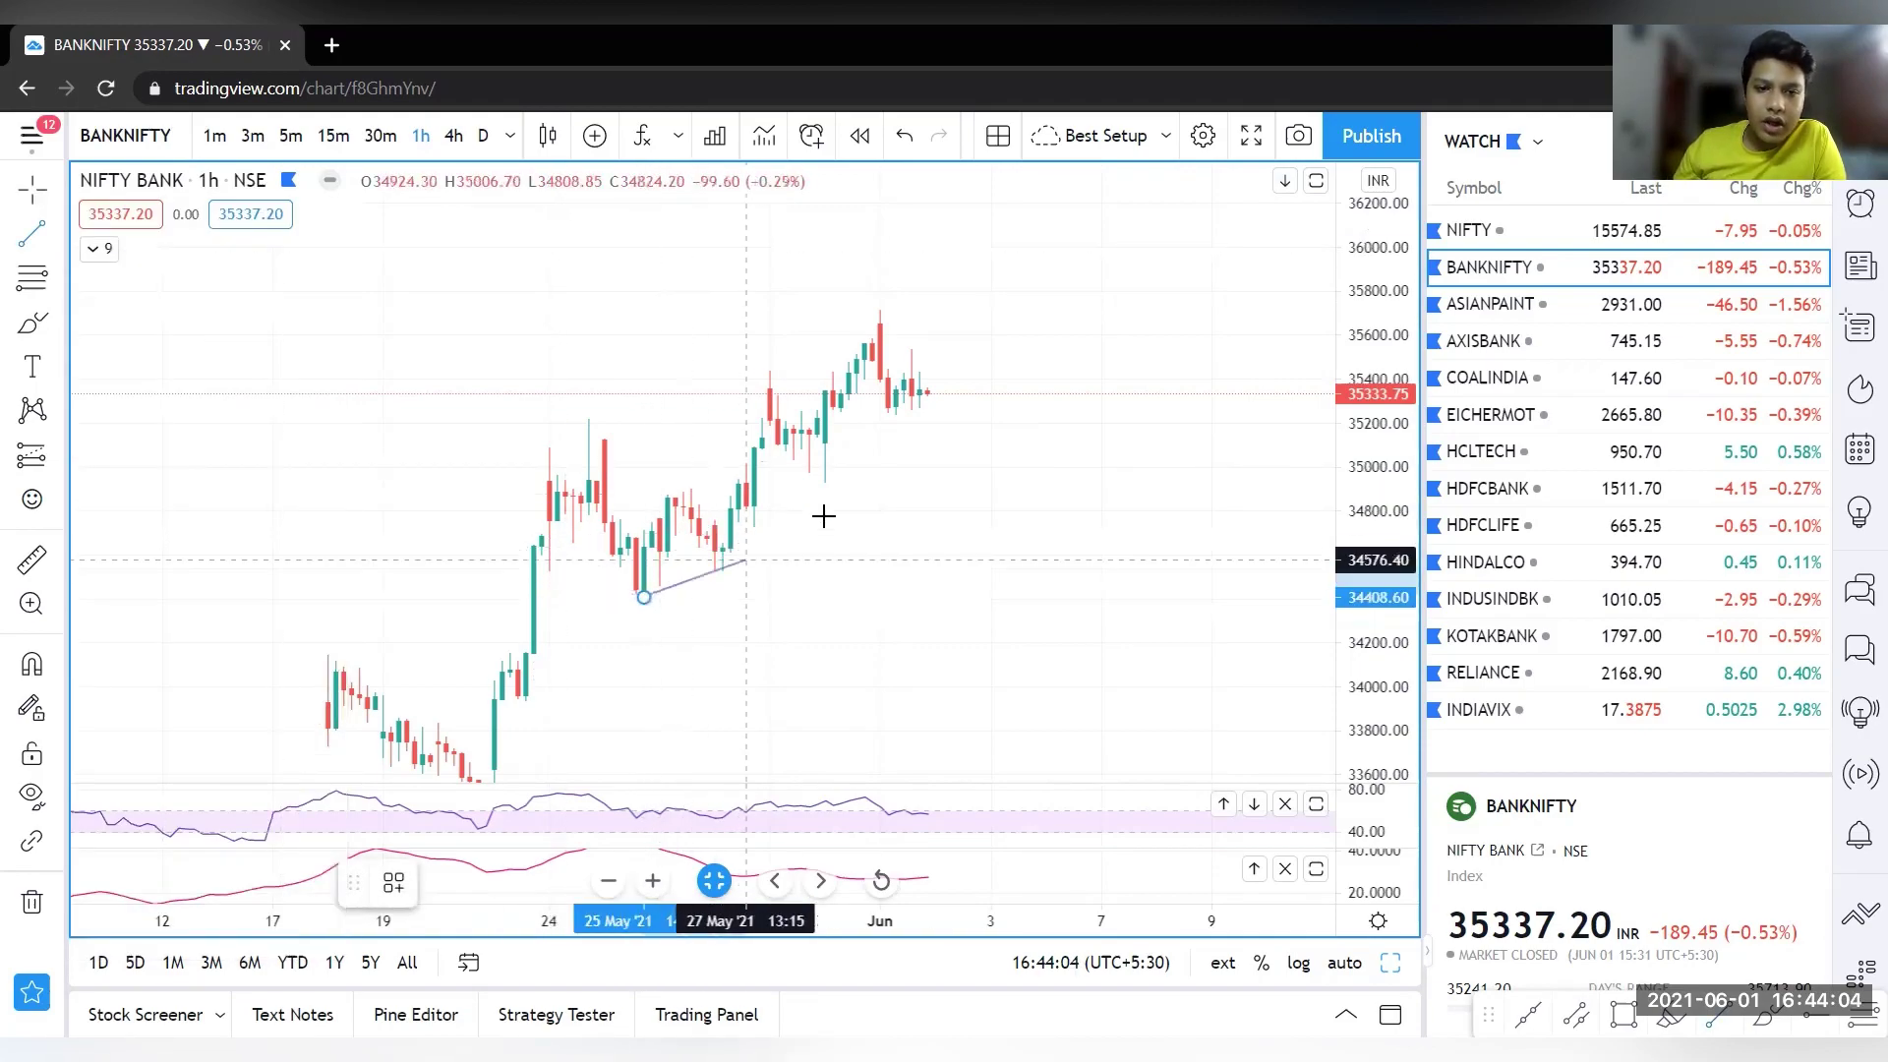
{"action": "left_click", "coordinate": [990, 358]}
{"action": "left_click_drag", "start_coordinate": [644, 596], "coordinate": [523, 701]}
{"action": "left_click", "coordinate": [531, 684]}
Zoom the chart around the ascending trend line and switch to the Brush tool
{"action": "scroll", "coordinate": [661, 674], "scroll_direction": "up", "scroll_amount": 5}
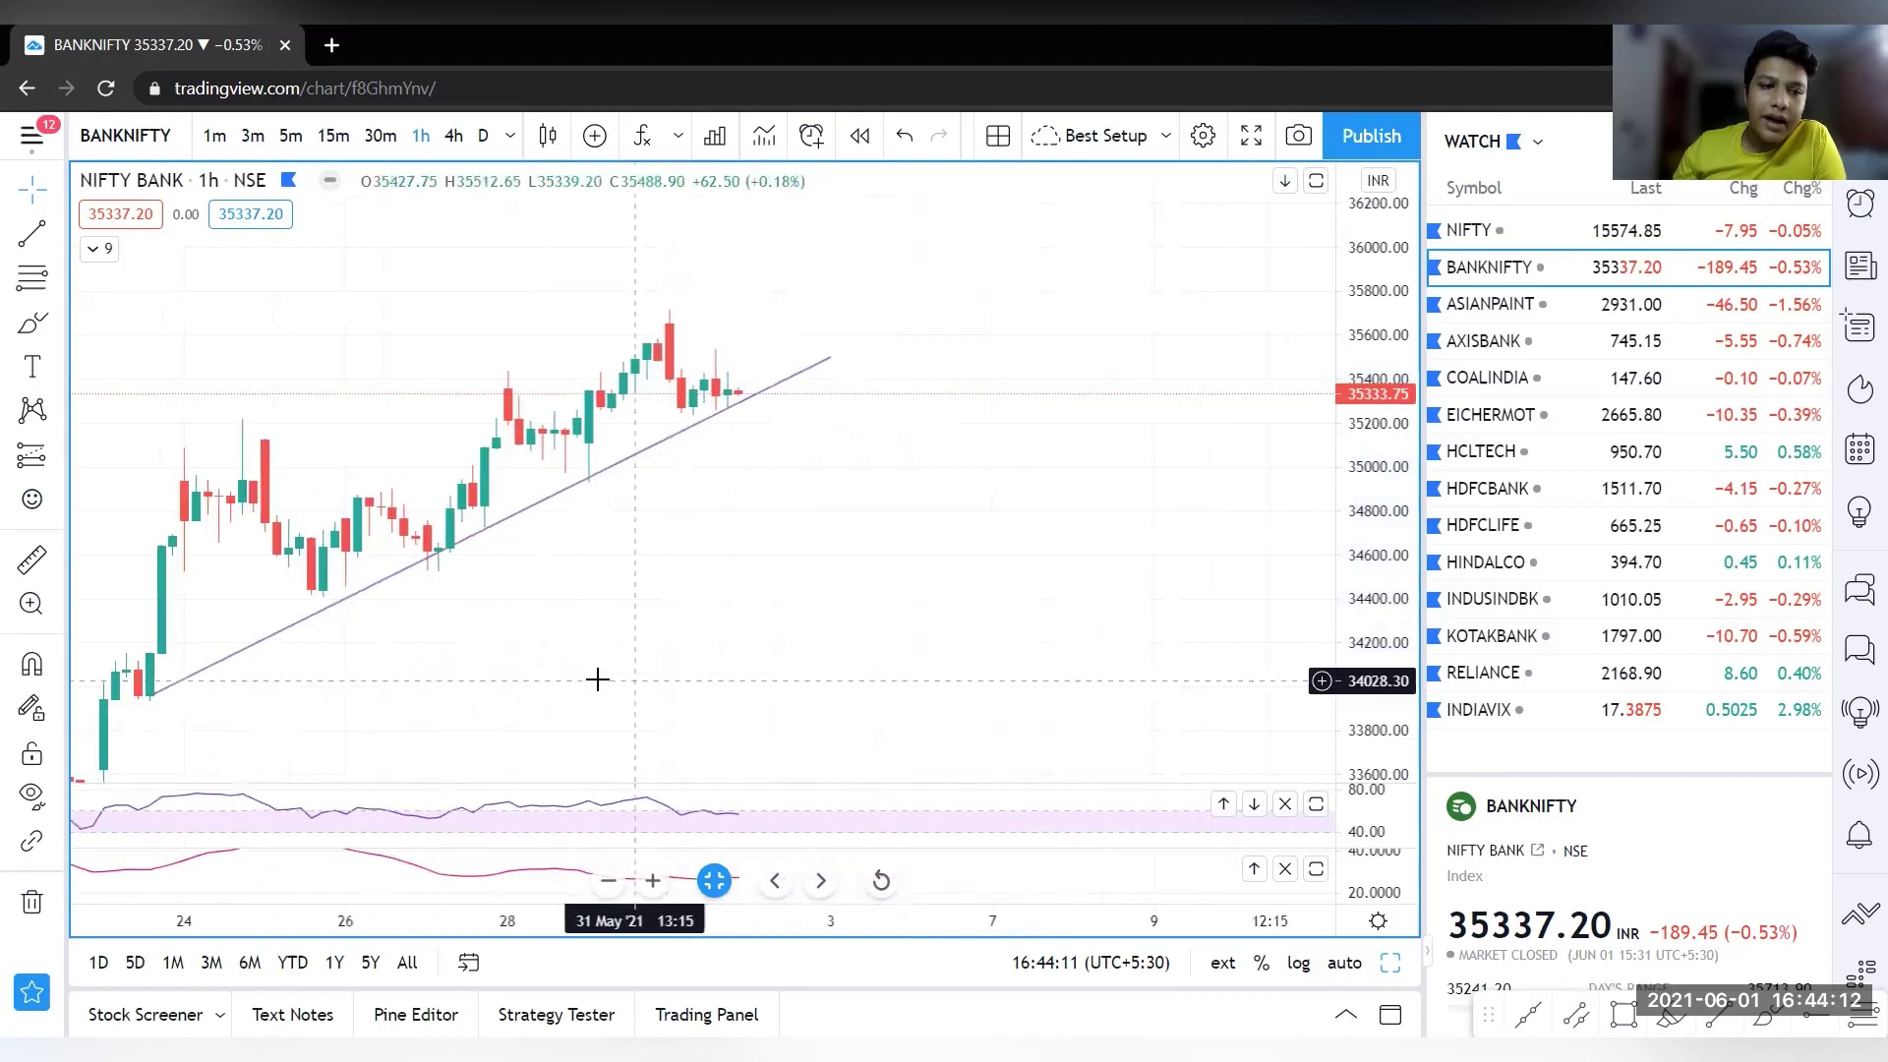
{"action": "scroll", "coordinate": [974, 649], "scroll_direction": "down", "scroll_amount": 3}
{"action": "scroll", "coordinate": [961, 552], "scroll_direction": "up", "scroll_amount": 3}
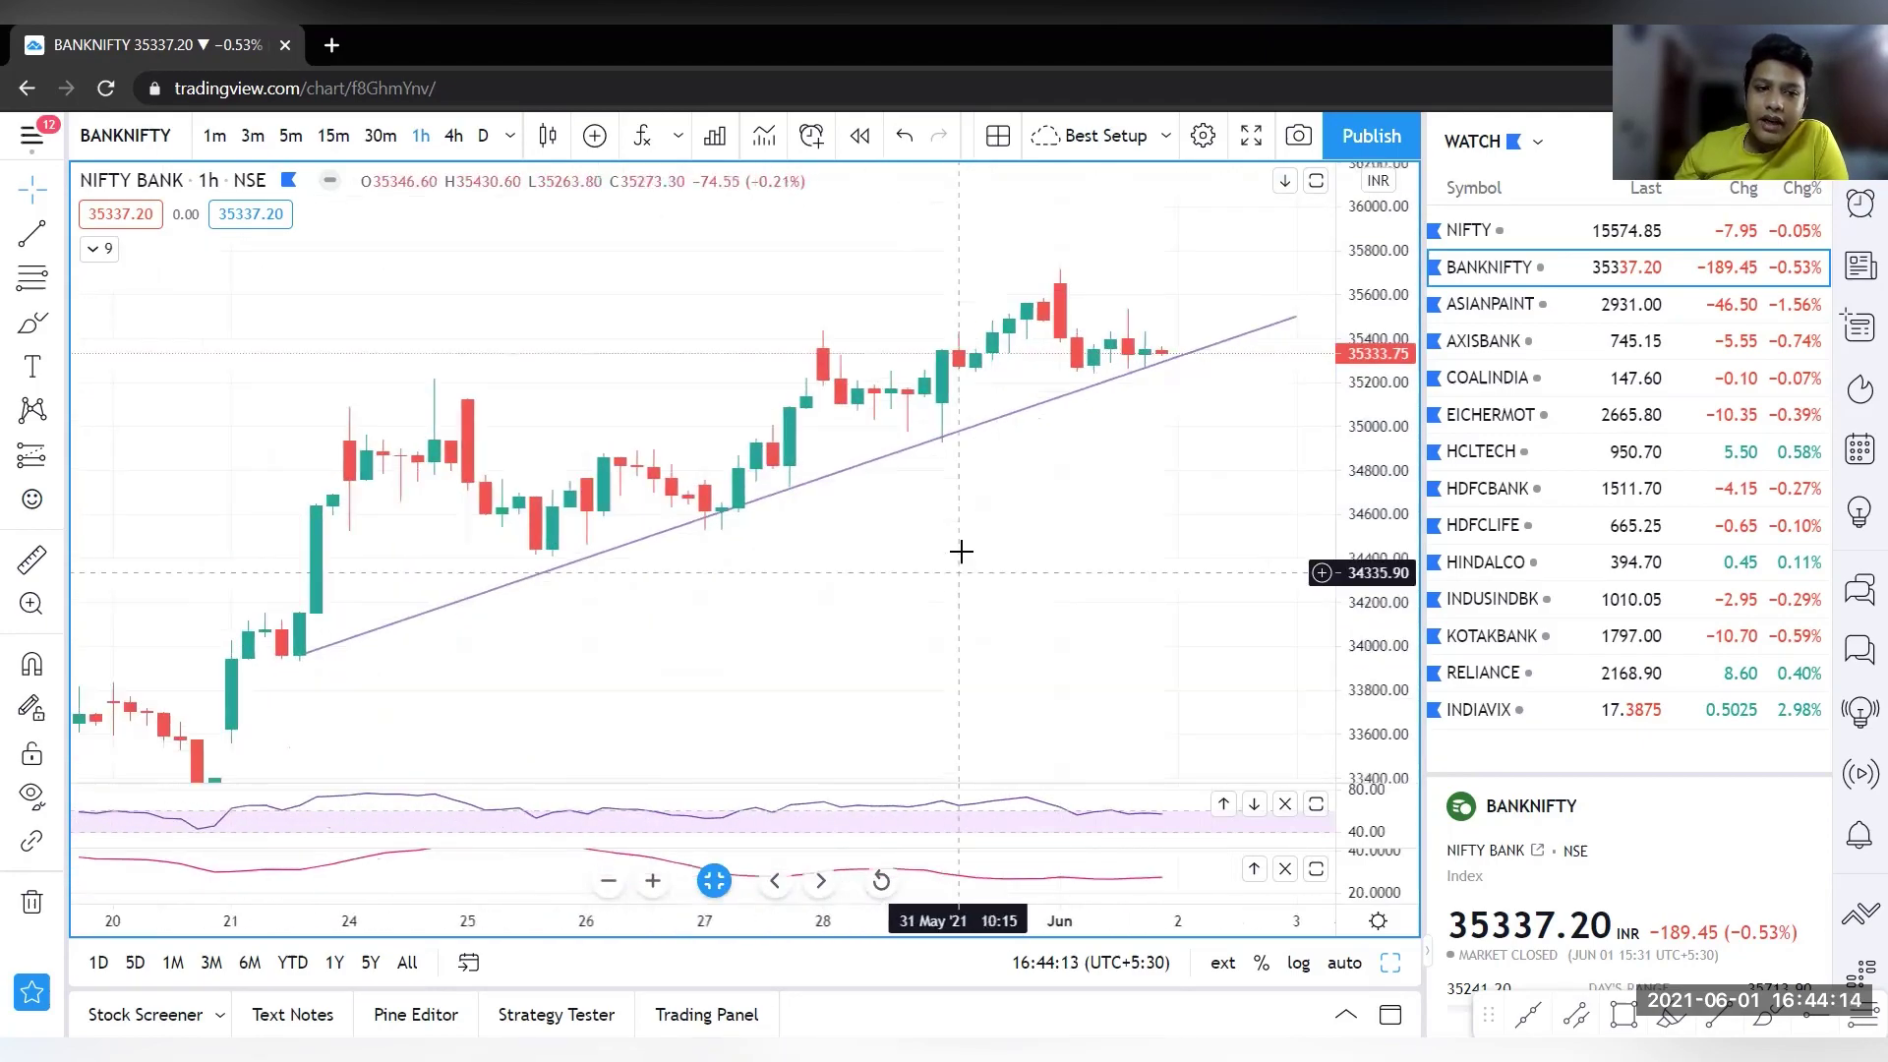
{"action": "left_click", "coordinate": [32, 323]}
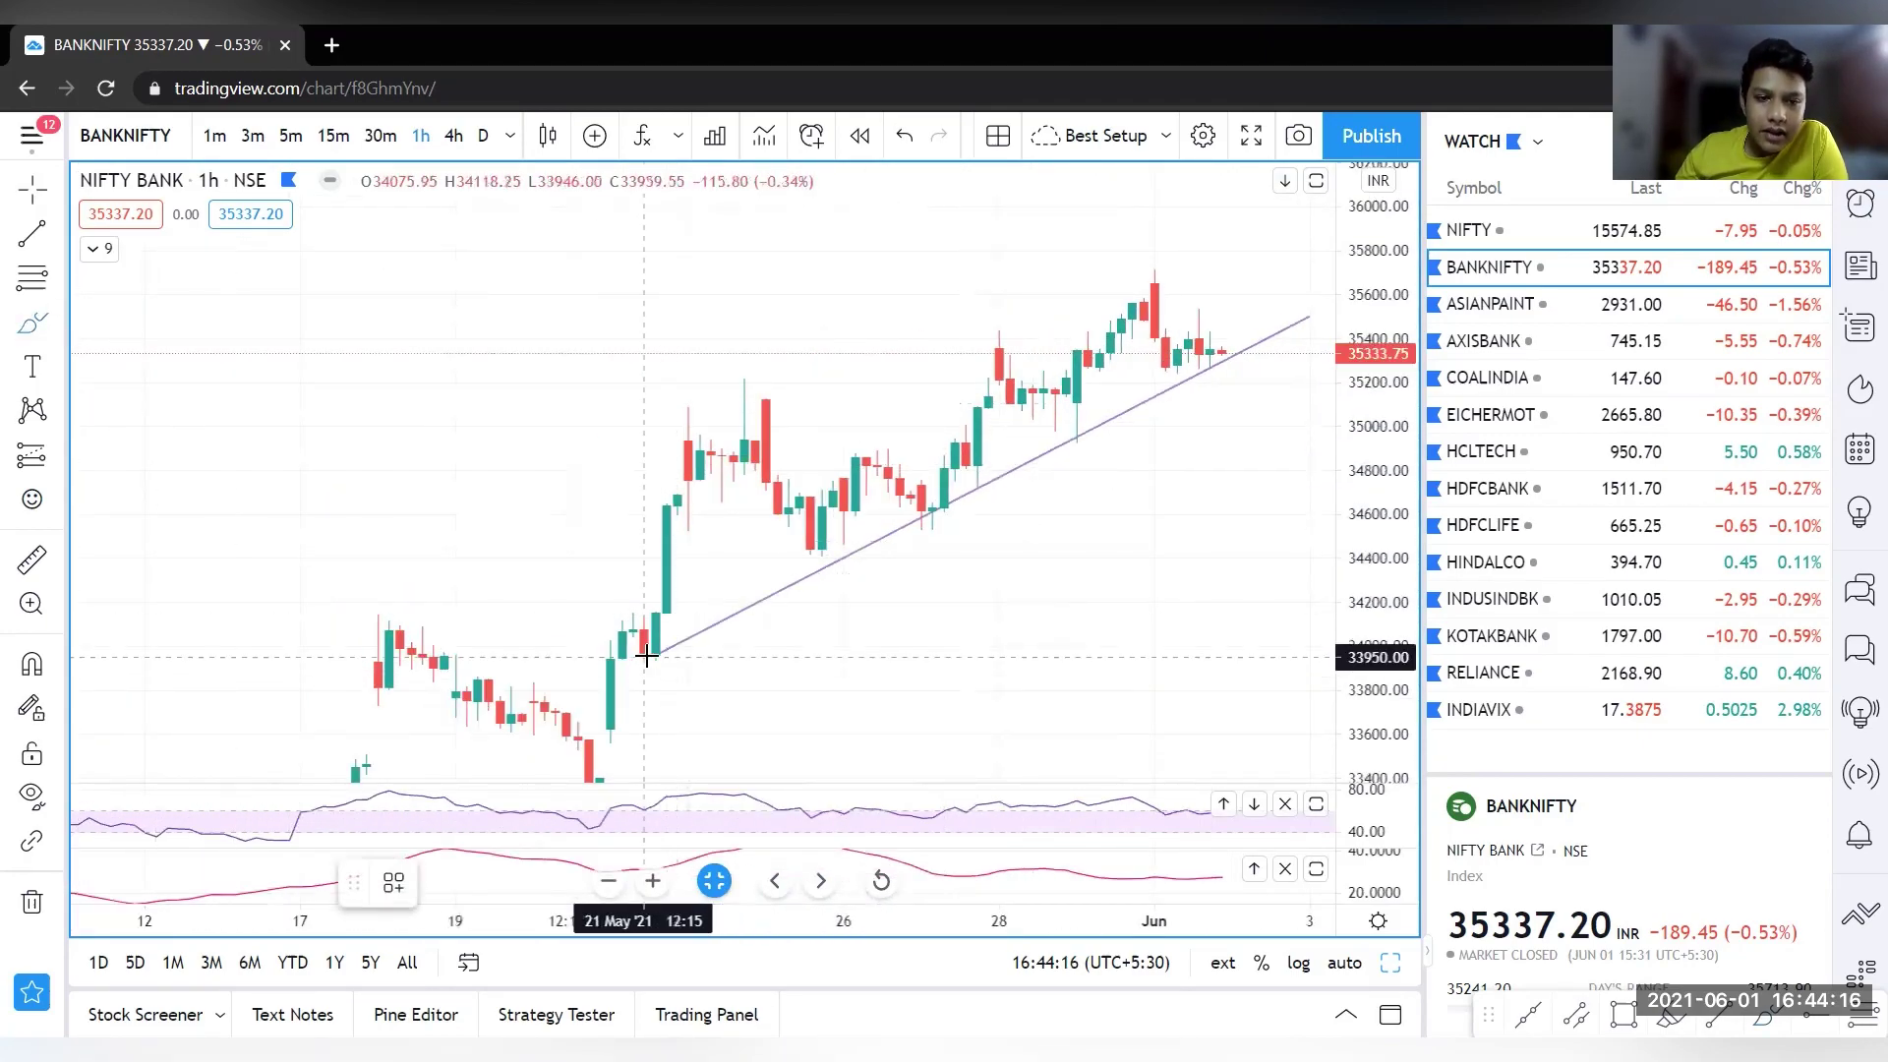
Sketch a freehand stroke and loops around the 24 May, 28 May and 31 May peaks
{"action": "mouse_move", "coordinate": [672, 567]}
{"action": "left_mouse_down"}
{"action": "mouse_move", "coordinate": [693, 433]}
{"action": "mouse_move", "coordinate": [762, 413]}
{"action": "mouse_move", "coordinate": [812, 529]}
{"action": "mouse_move", "coordinate": [870, 457]}
{"action": "mouse_move", "coordinate": [929, 516]}
{"action": "mouse_move", "coordinate": [974, 386]}
{"action": "mouse_move", "coordinate": [1082, 428]}
{"action": "mouse_move", "coordinate": [1145, 267]}
{"action": "mouse_move", "coordinate": [1221, 377]}
{"action": "left_mouse_up"}
{"action": "mouse_move", "coordinate": [787, 376]}
{"action": "left_mouse_down"}
{"action": "mouse_move", "coordinate": [738, 369]}
{"action": "mouse_move", "coordinate": [707, 423]}
{"action": "mouse_move", "coordinate": [791, 375]}
{"action": "left_mouse_up"}
{"action": "mouse_move", "coordinate": [1038, 321]}
{"action": "left_mouse_down"}
{"action": "mouse_move", "coordinate": [1032, 350]}
{"action": "mouse_move", "coordinate": [1033, 322]}
{"action": "left_mouse_up"}
{"action": "left_click_drag", "start_coordinate": [1167, 262], "coordinate": [1131, 258]}
Delete the brush loops around the latest, 24–25 May and 28 May peaks
{"action": "key", "text": "Delete"}
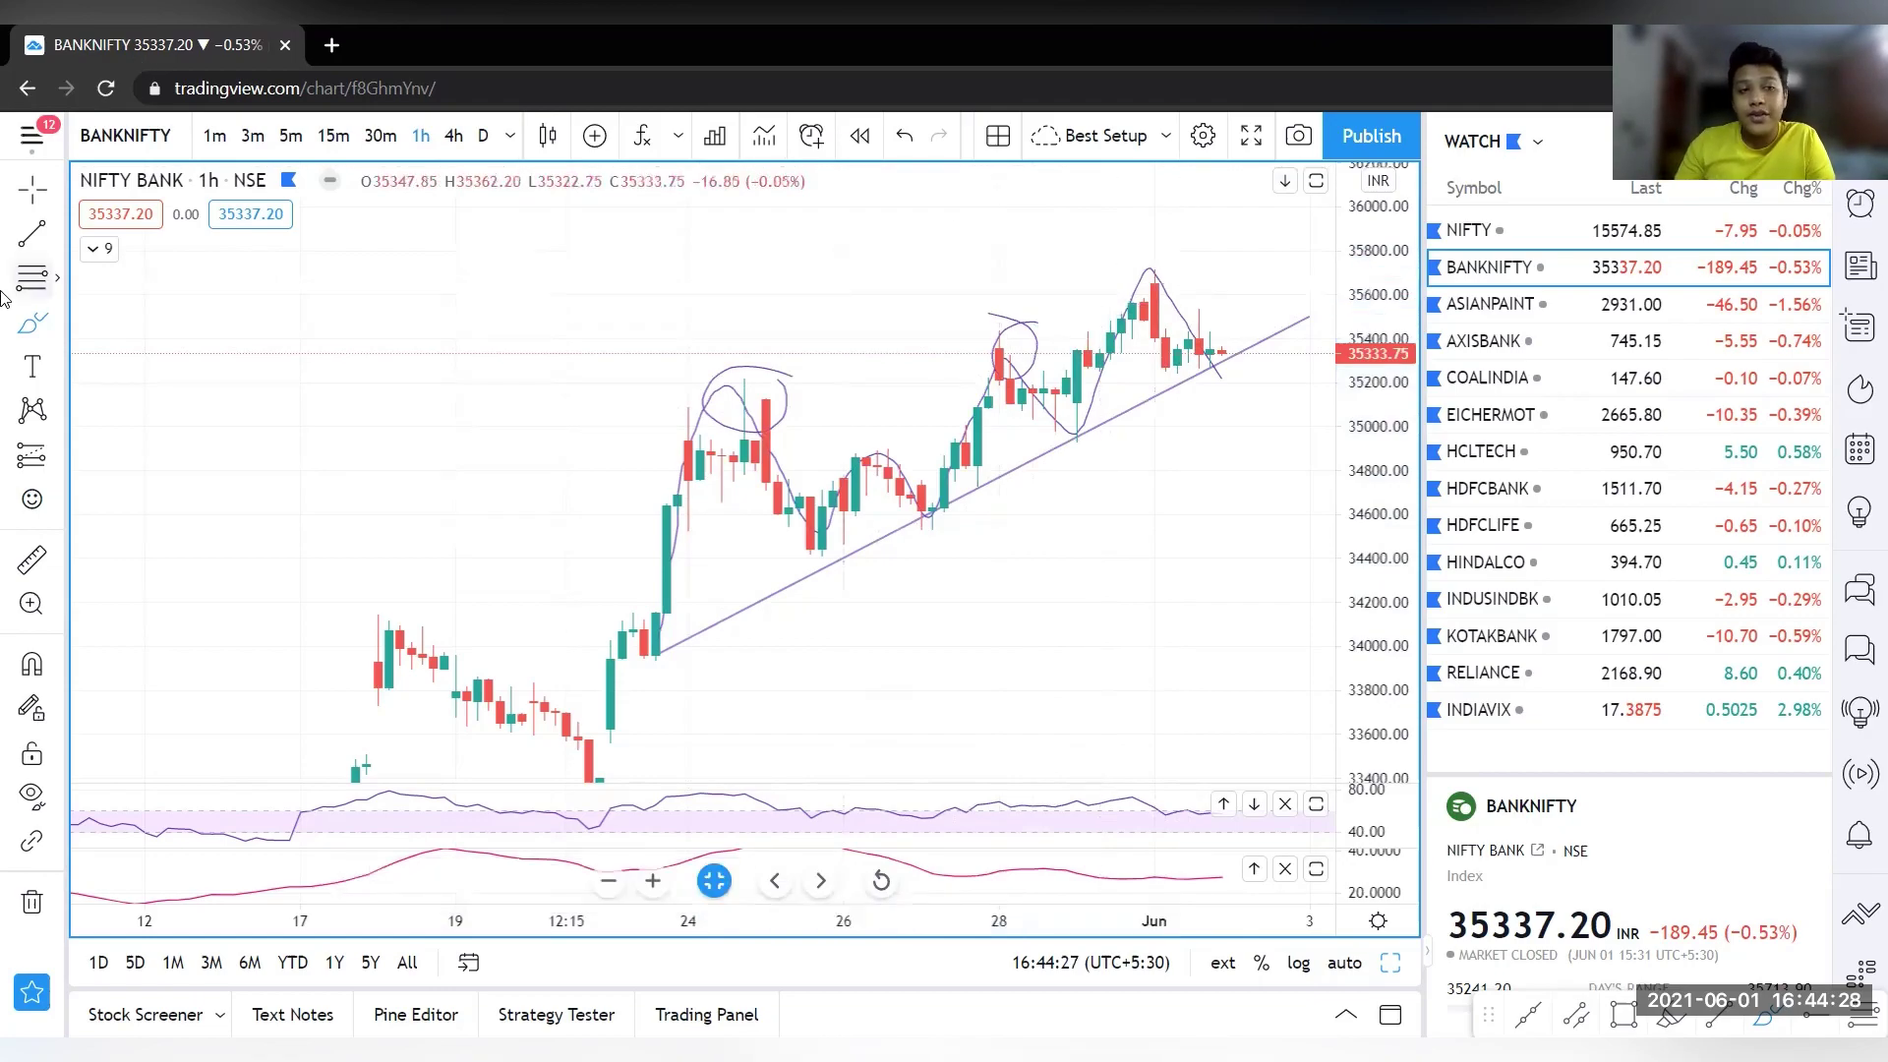
{"action": "left_click", "coordinate": [712, 403]}
{"action": "key", "text": "Delete"}
{"action": "left_click", "coordinate": [1034, 339]}
{"action": "key", "text": "Delete"}
{"action": "scroll", "coordinate": [1036, 606], "scroll_direction": "down", "scroll_amount": 2}
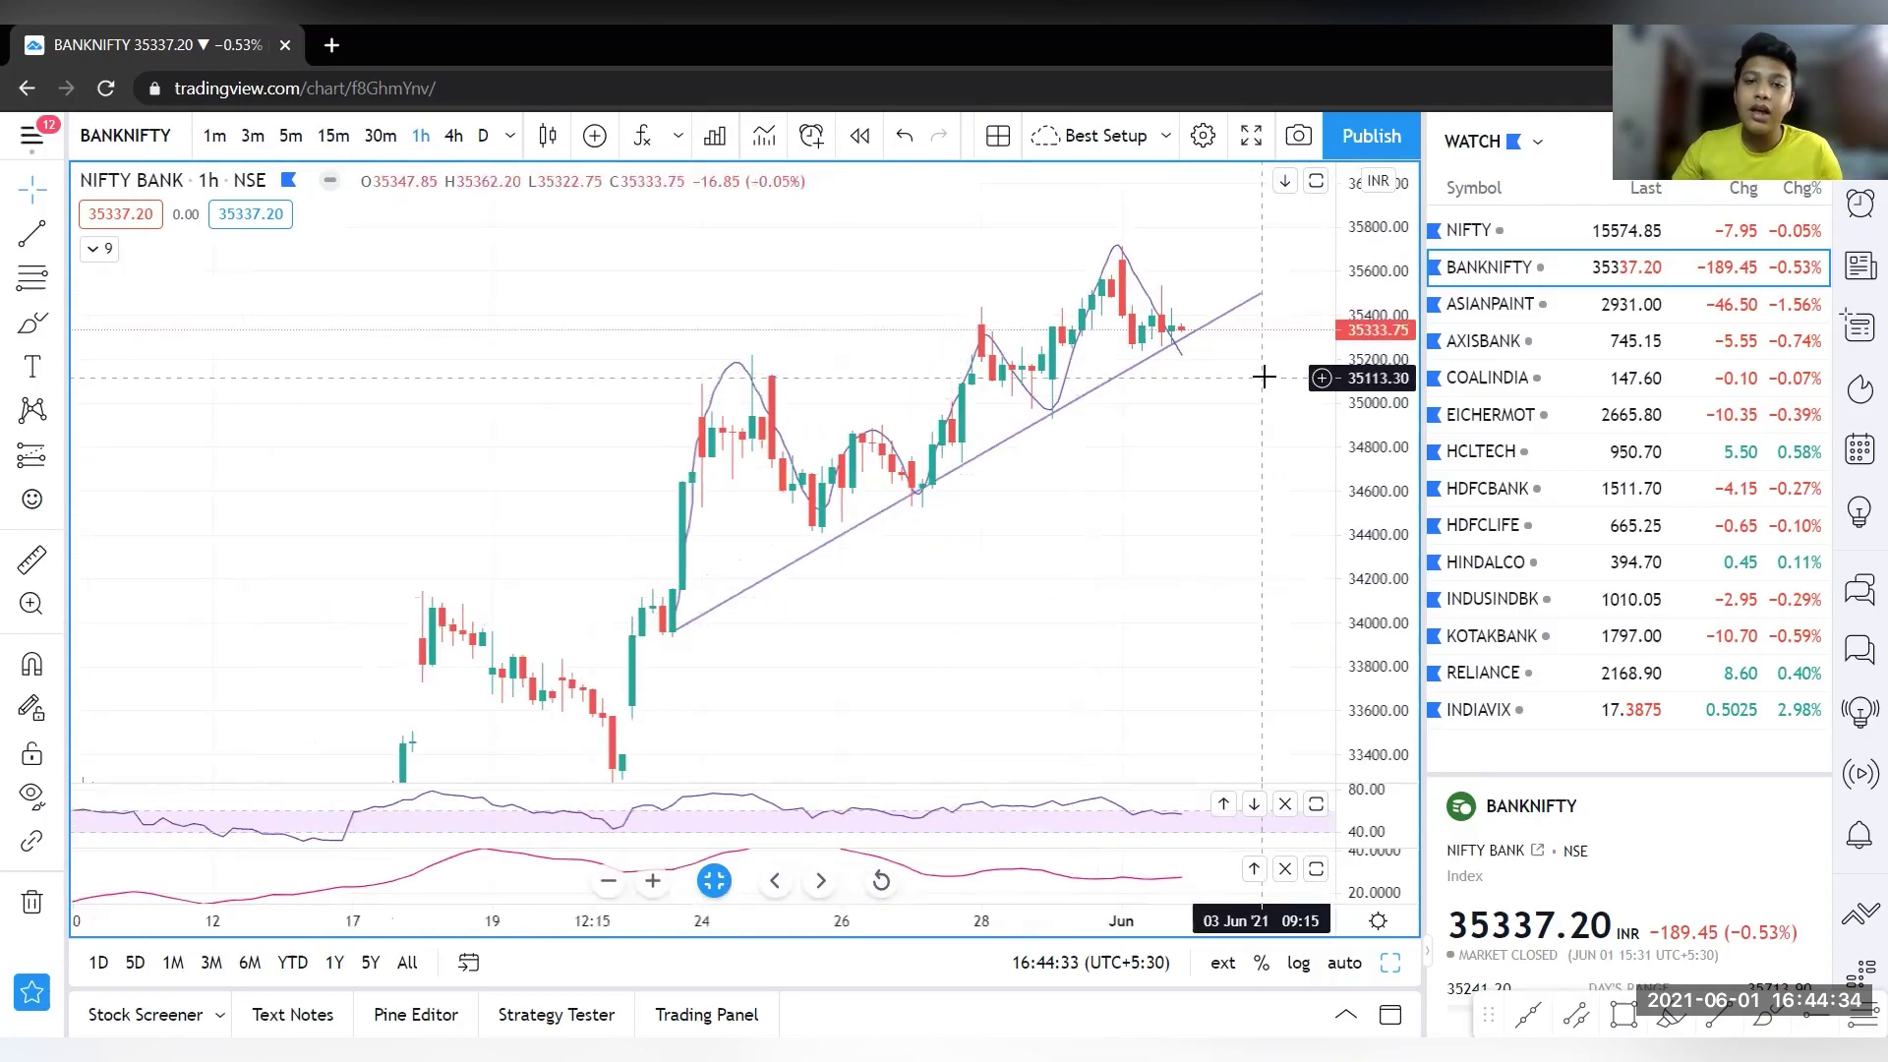
Add a horizontal level at 35113.30 with Alt+H and move HDFCLIFE below EICHERMOT
{"action": "key", "text": "alt+h"}
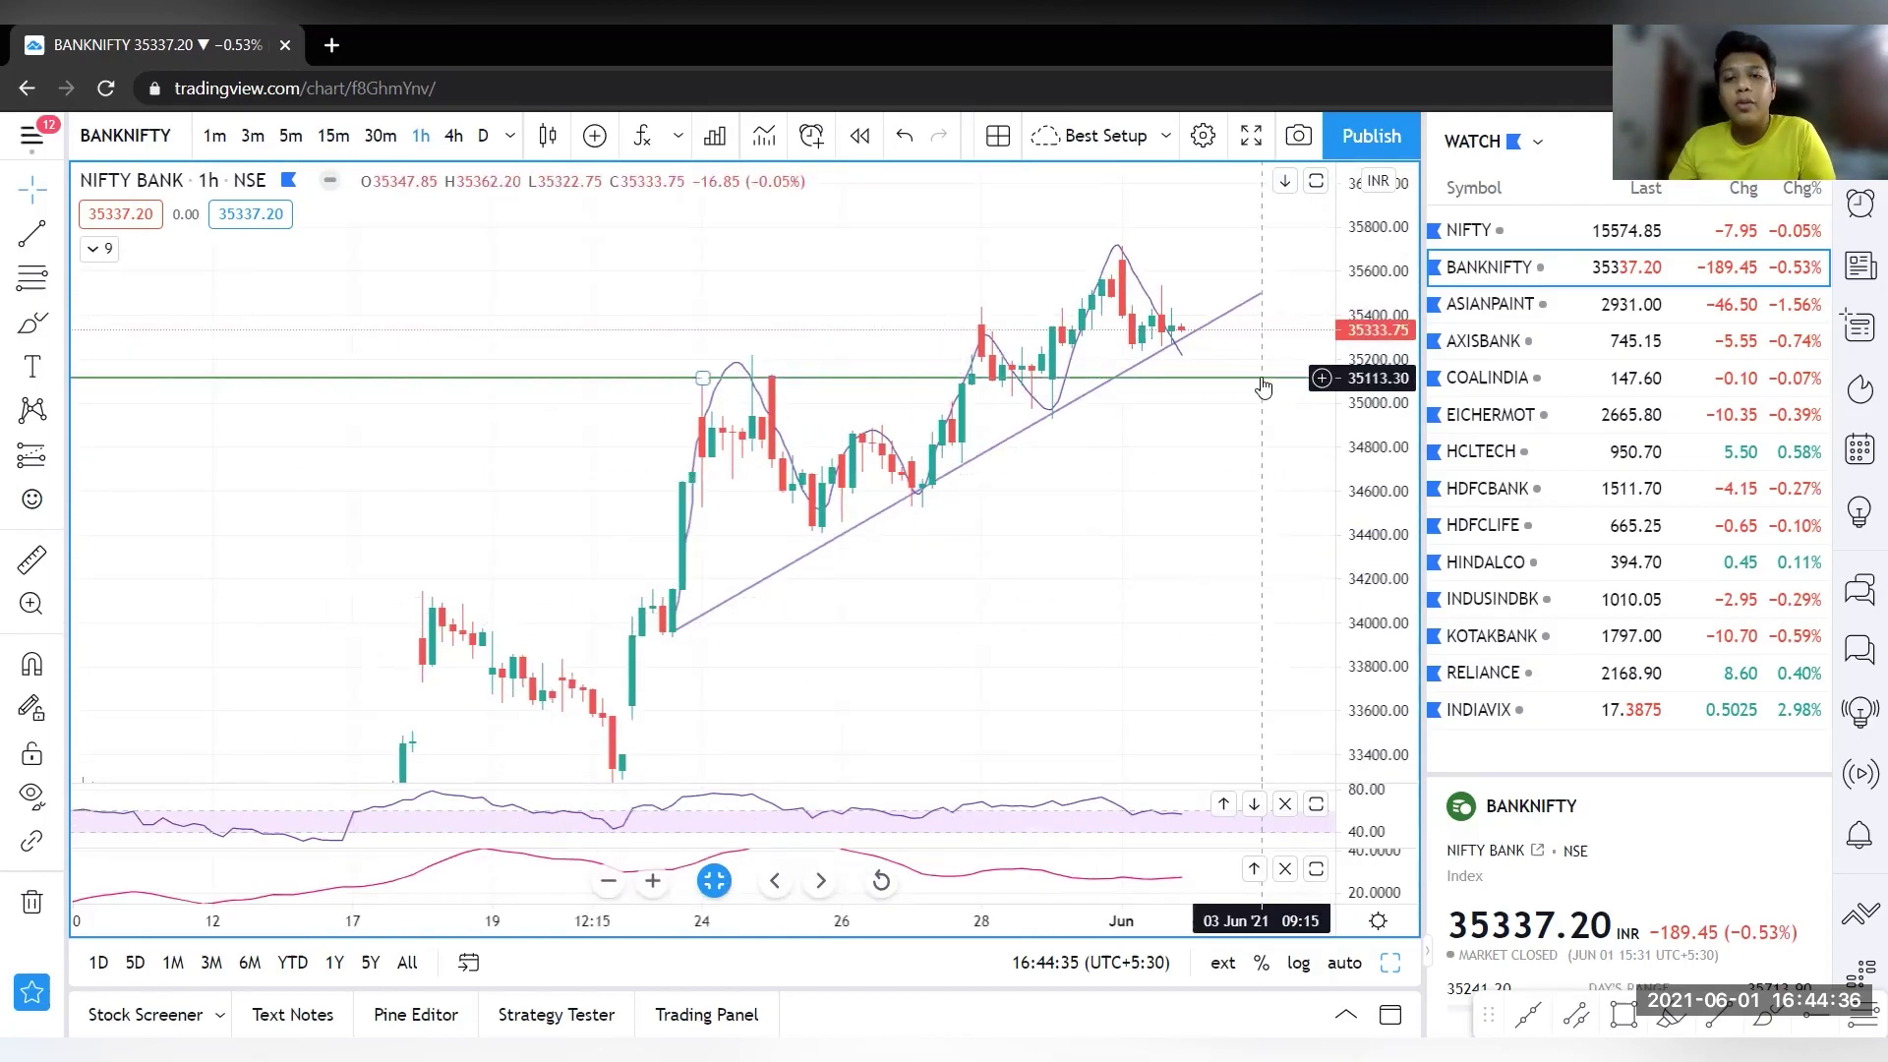
{"action": "scroll", "coordinate": [1128, 535], "scroll_direction": "down", "scroll_amount": 3}
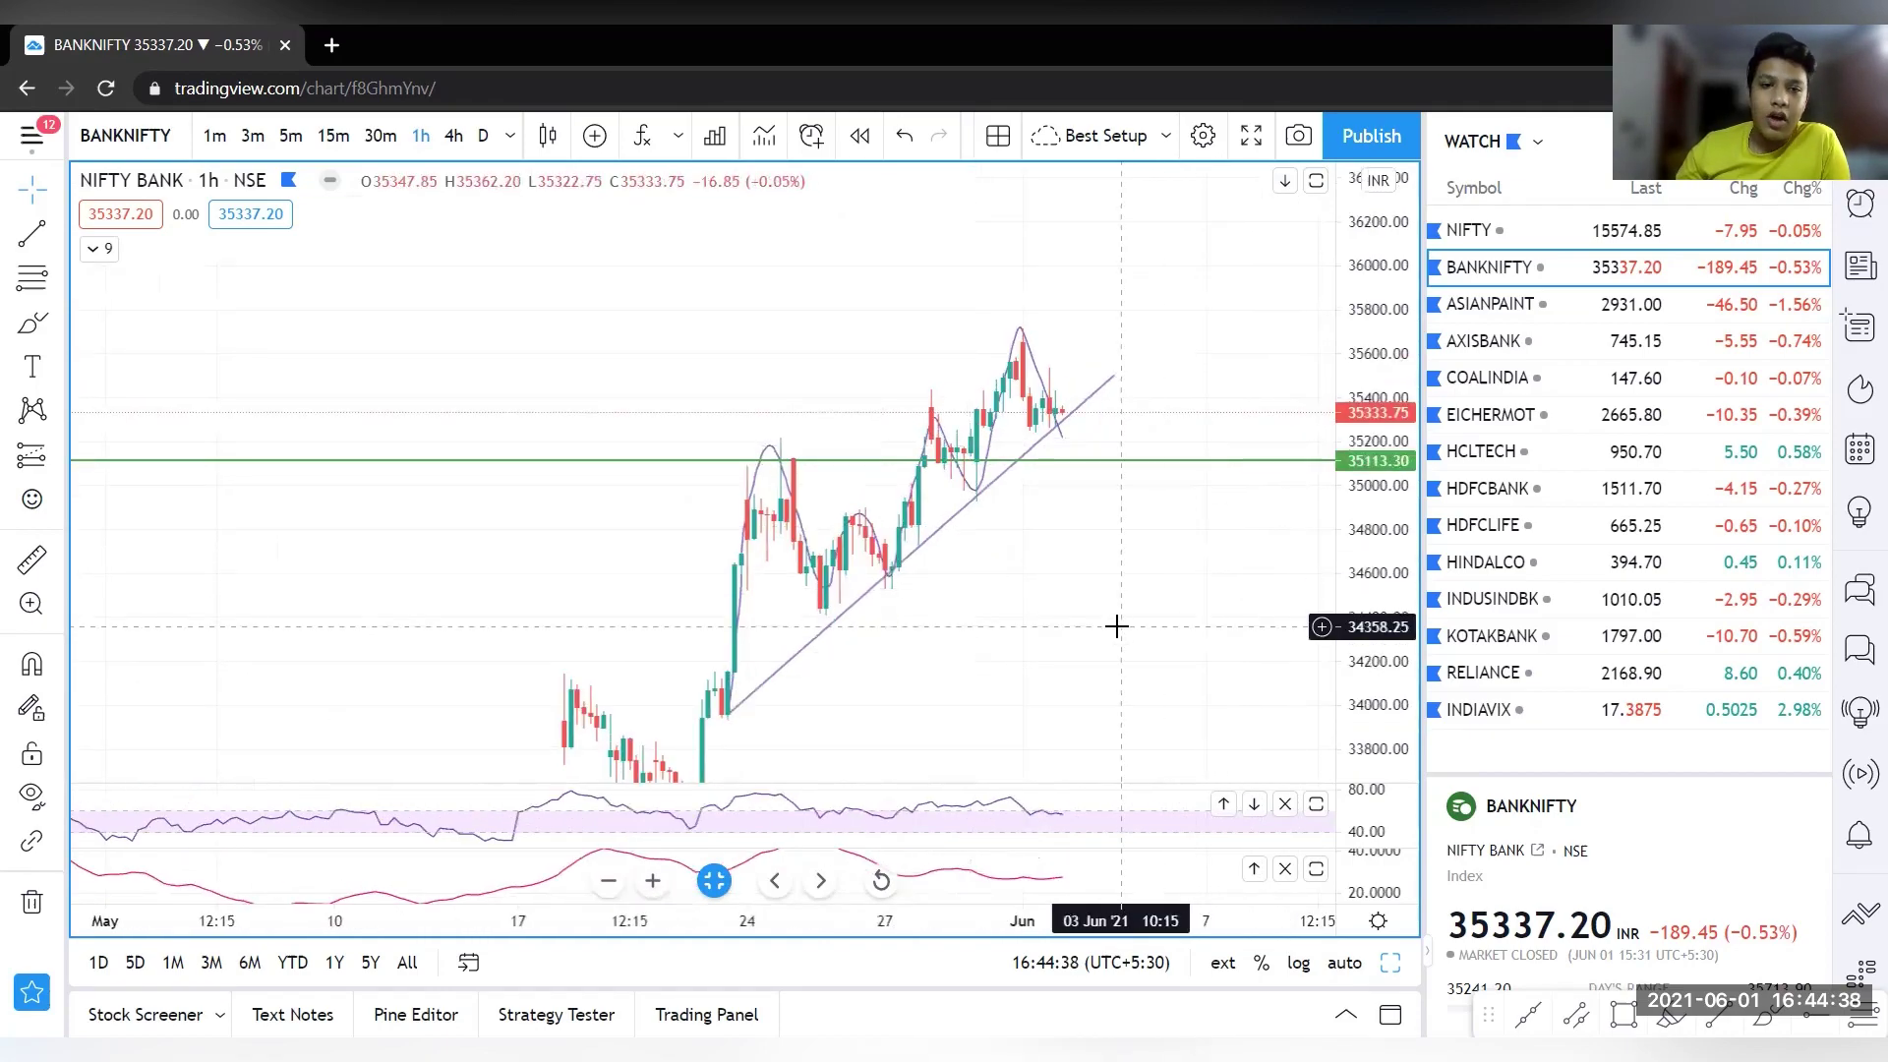
{"action": "scroll", "coordinate": [1116, 625], "scroll_direction": "up", "scroll_amount": 2}
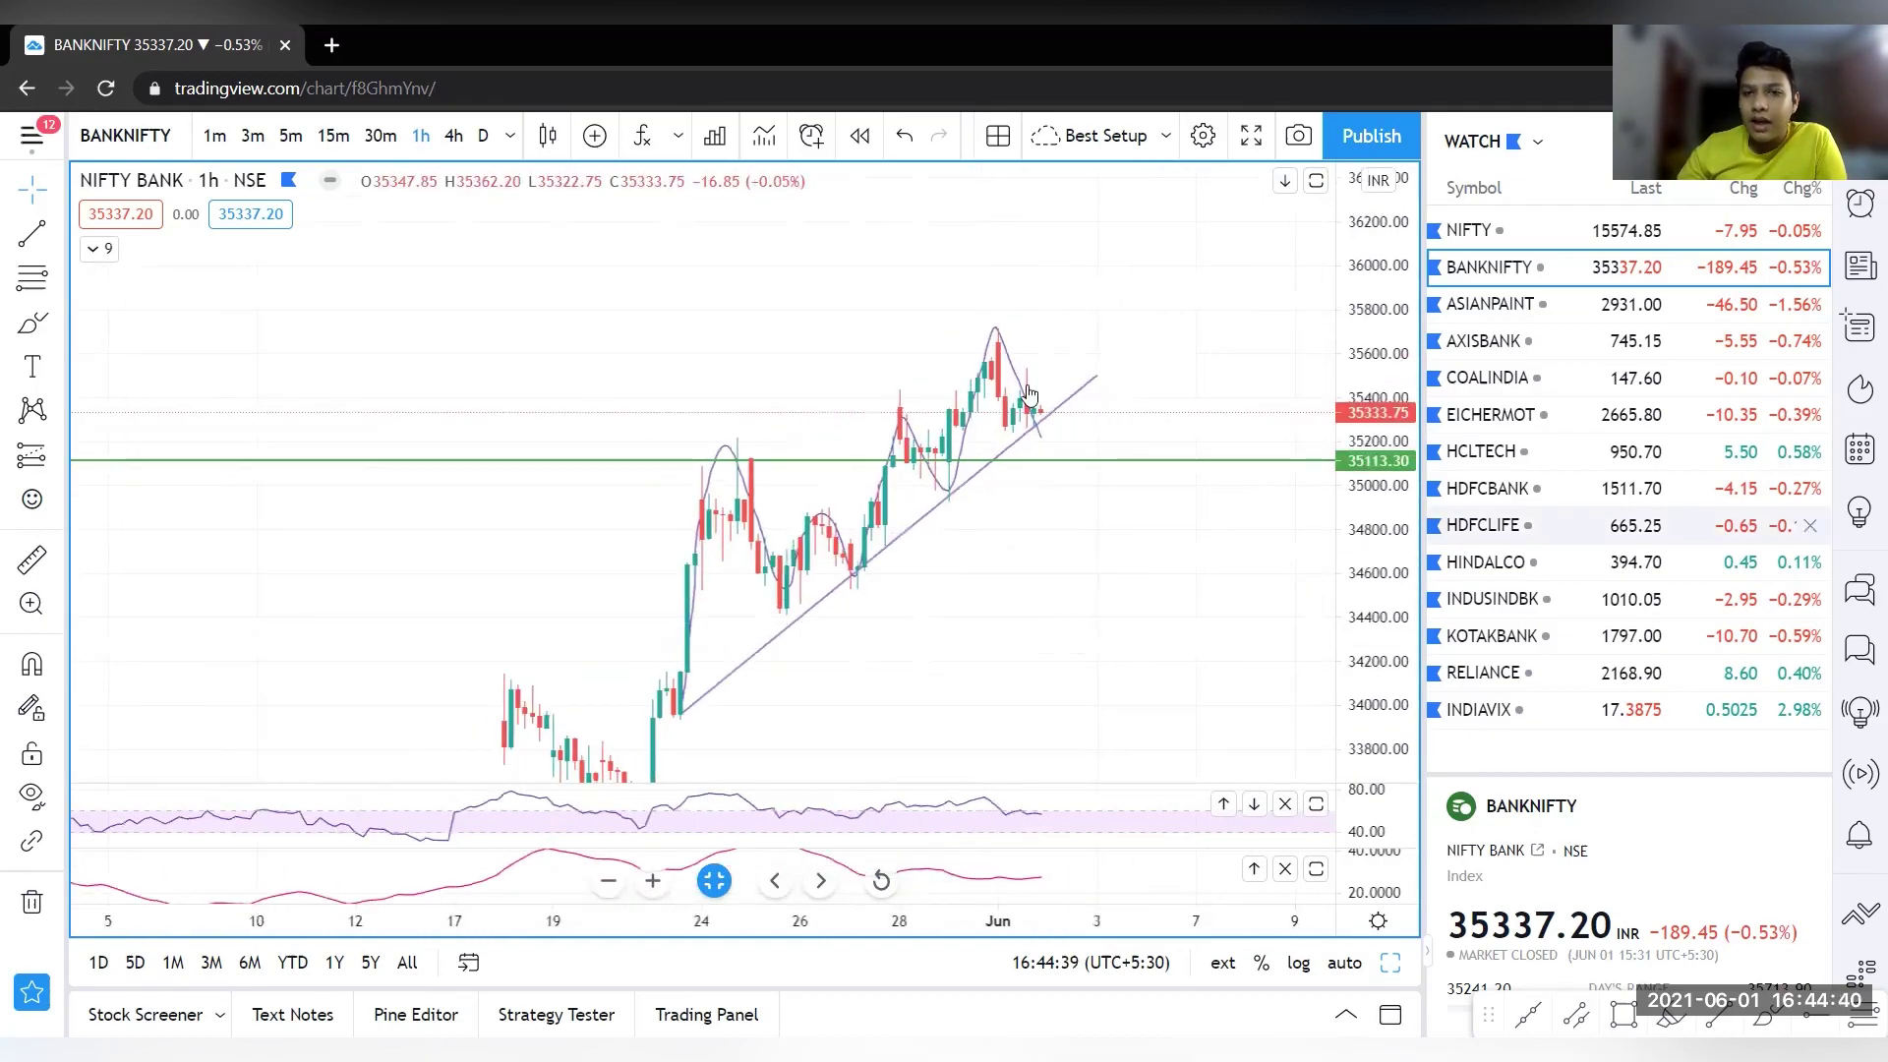
{"action": "left_click_drag", "start_coordinate": [1482, 525], "coordinate": [1483, 451]}
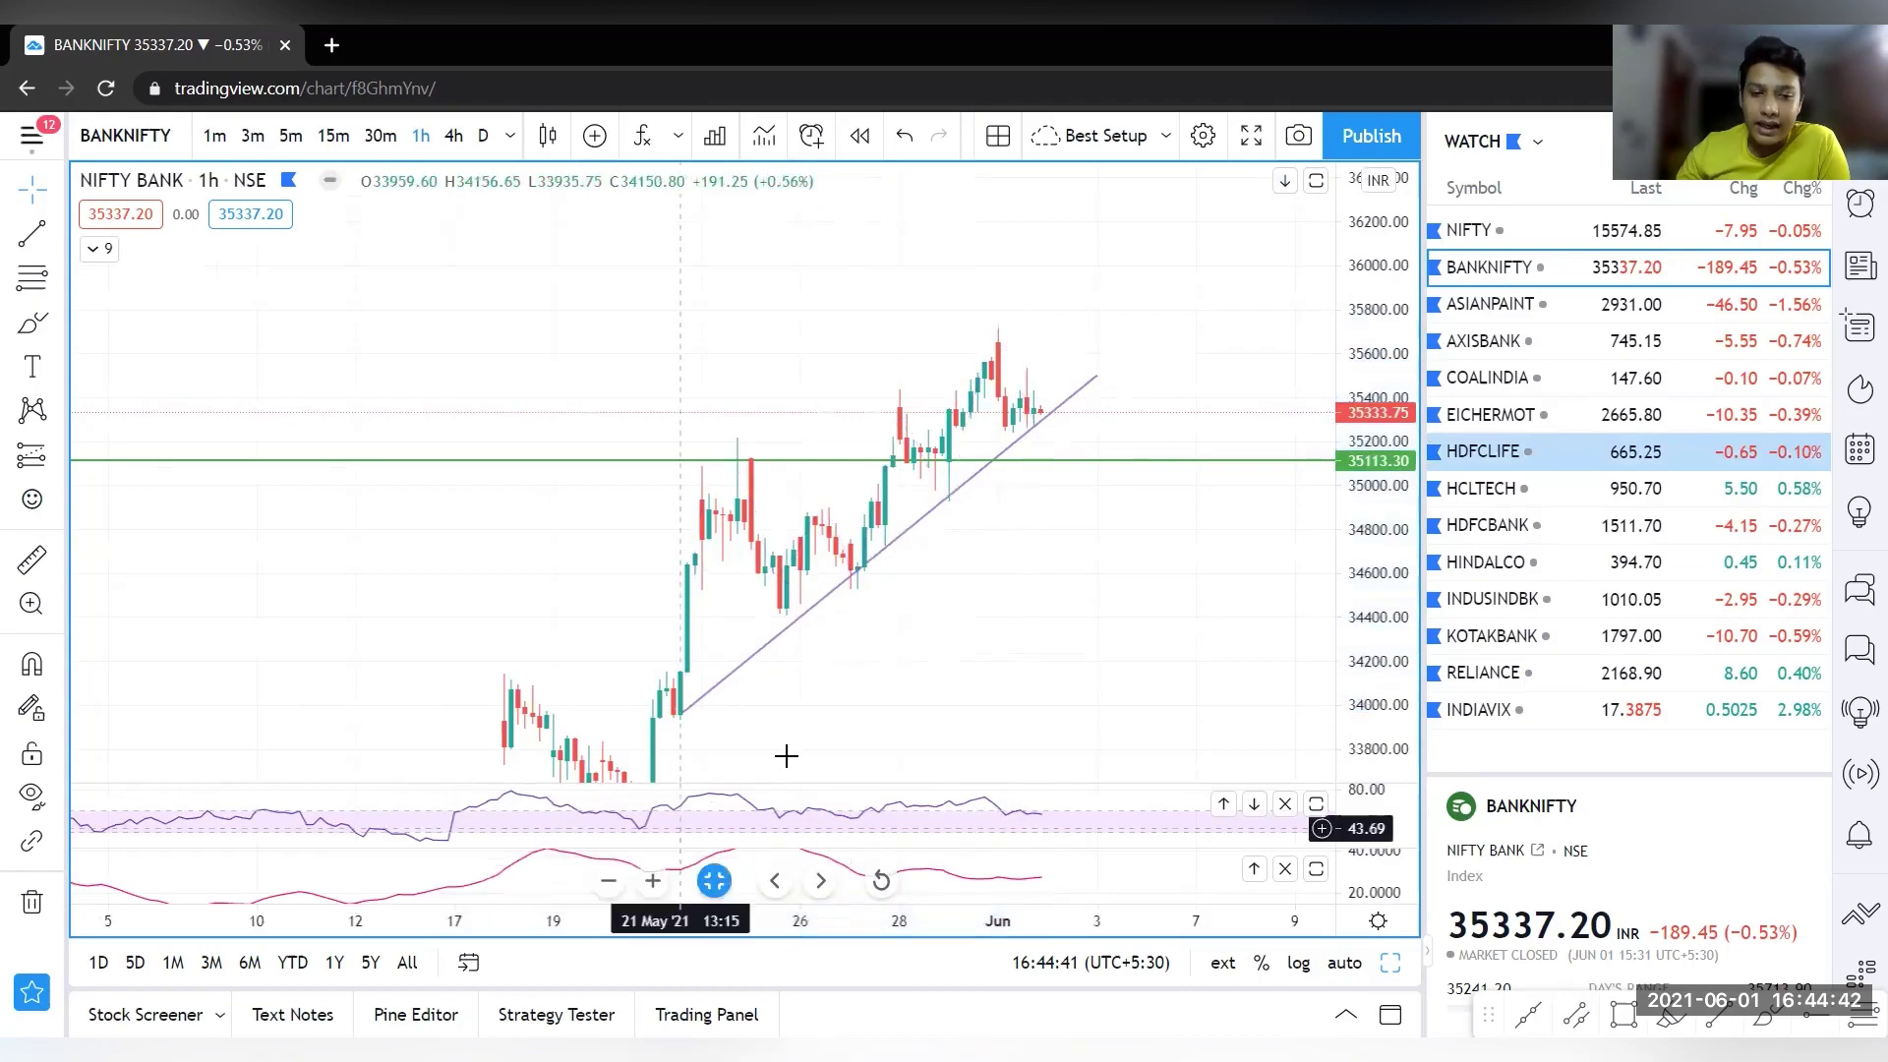
Pan to mid-May, stretch the price scale, and draw then delete a trial 18 May trend line
{"action": "left_click_drag", "start_coordinate": [786, 755], "coordinate": [1124, 489]}
{"action": "scroll", "coordinate": [695, 640], "scroll_direction": "up", "scroll_amount": 3}
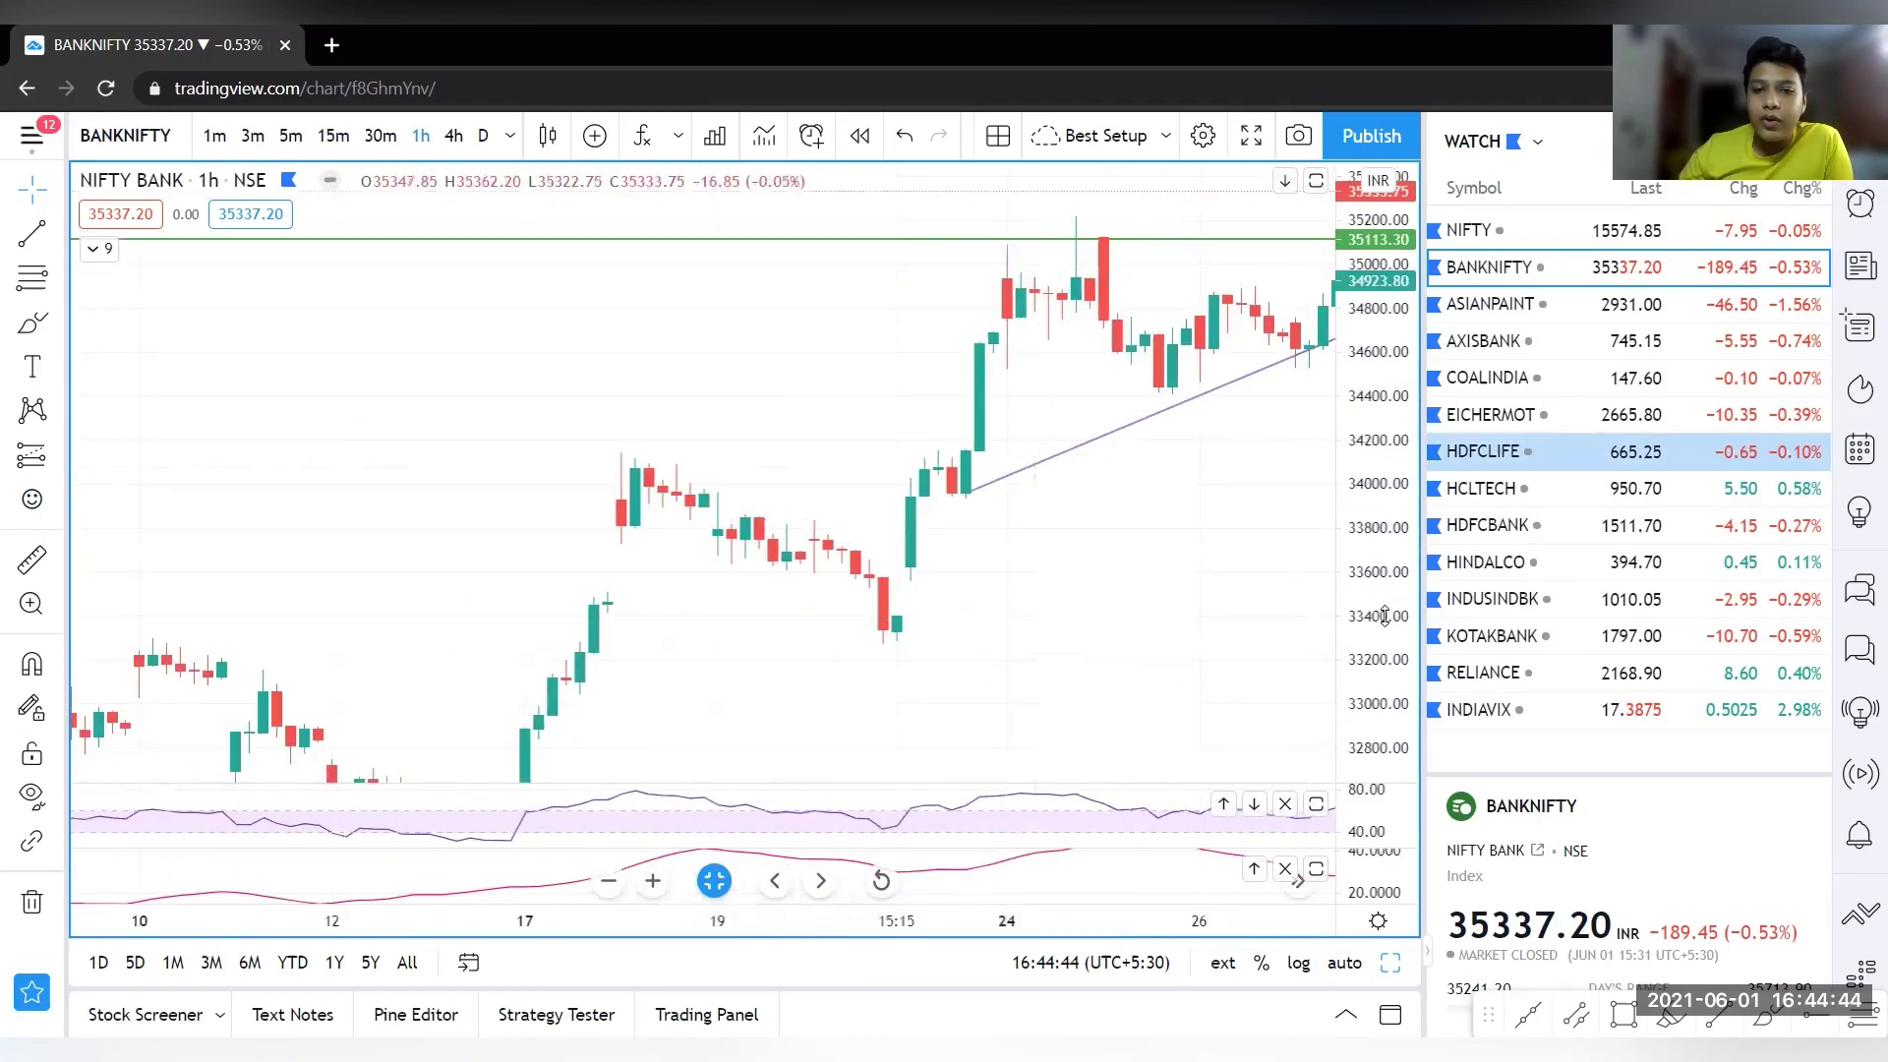
{"action": "left_click_drag", "start_coordinate": [1385, 614], "coordinate": [1382, 551]}
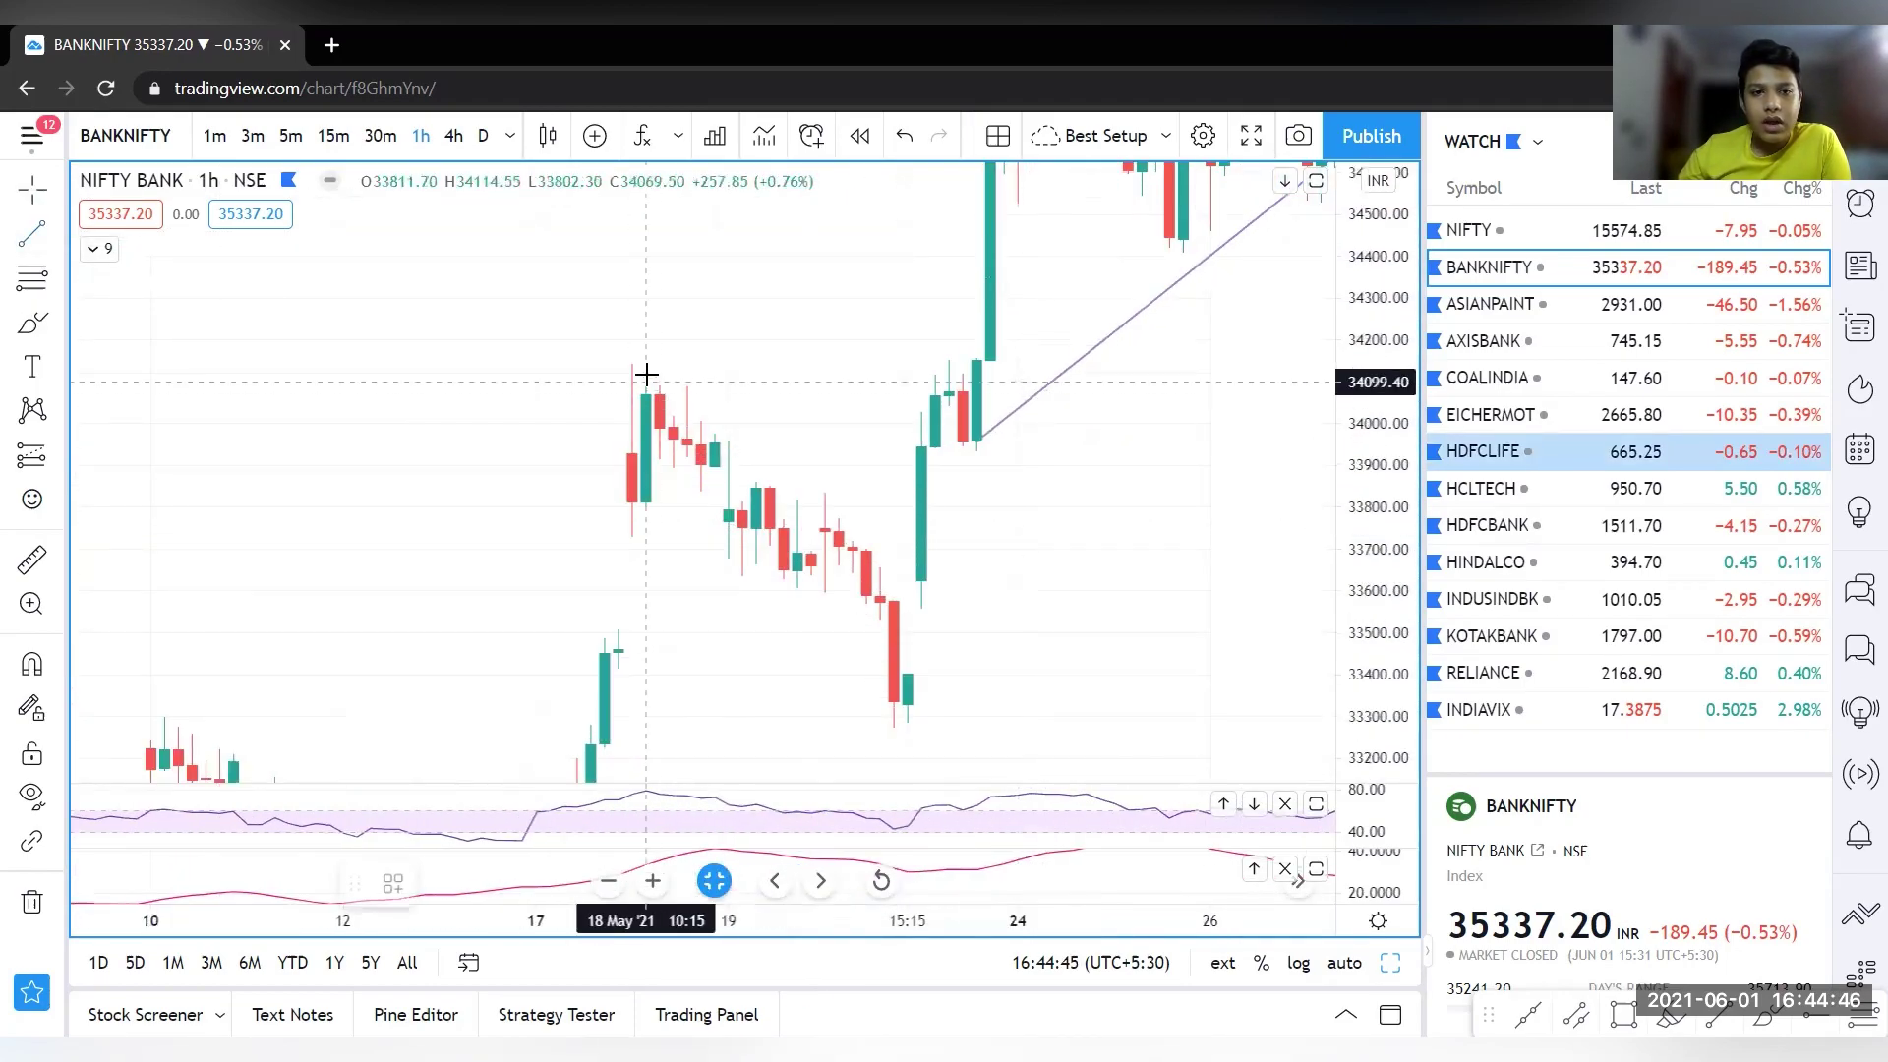
{"action": "left_click", "coordinate": [634, 365]}
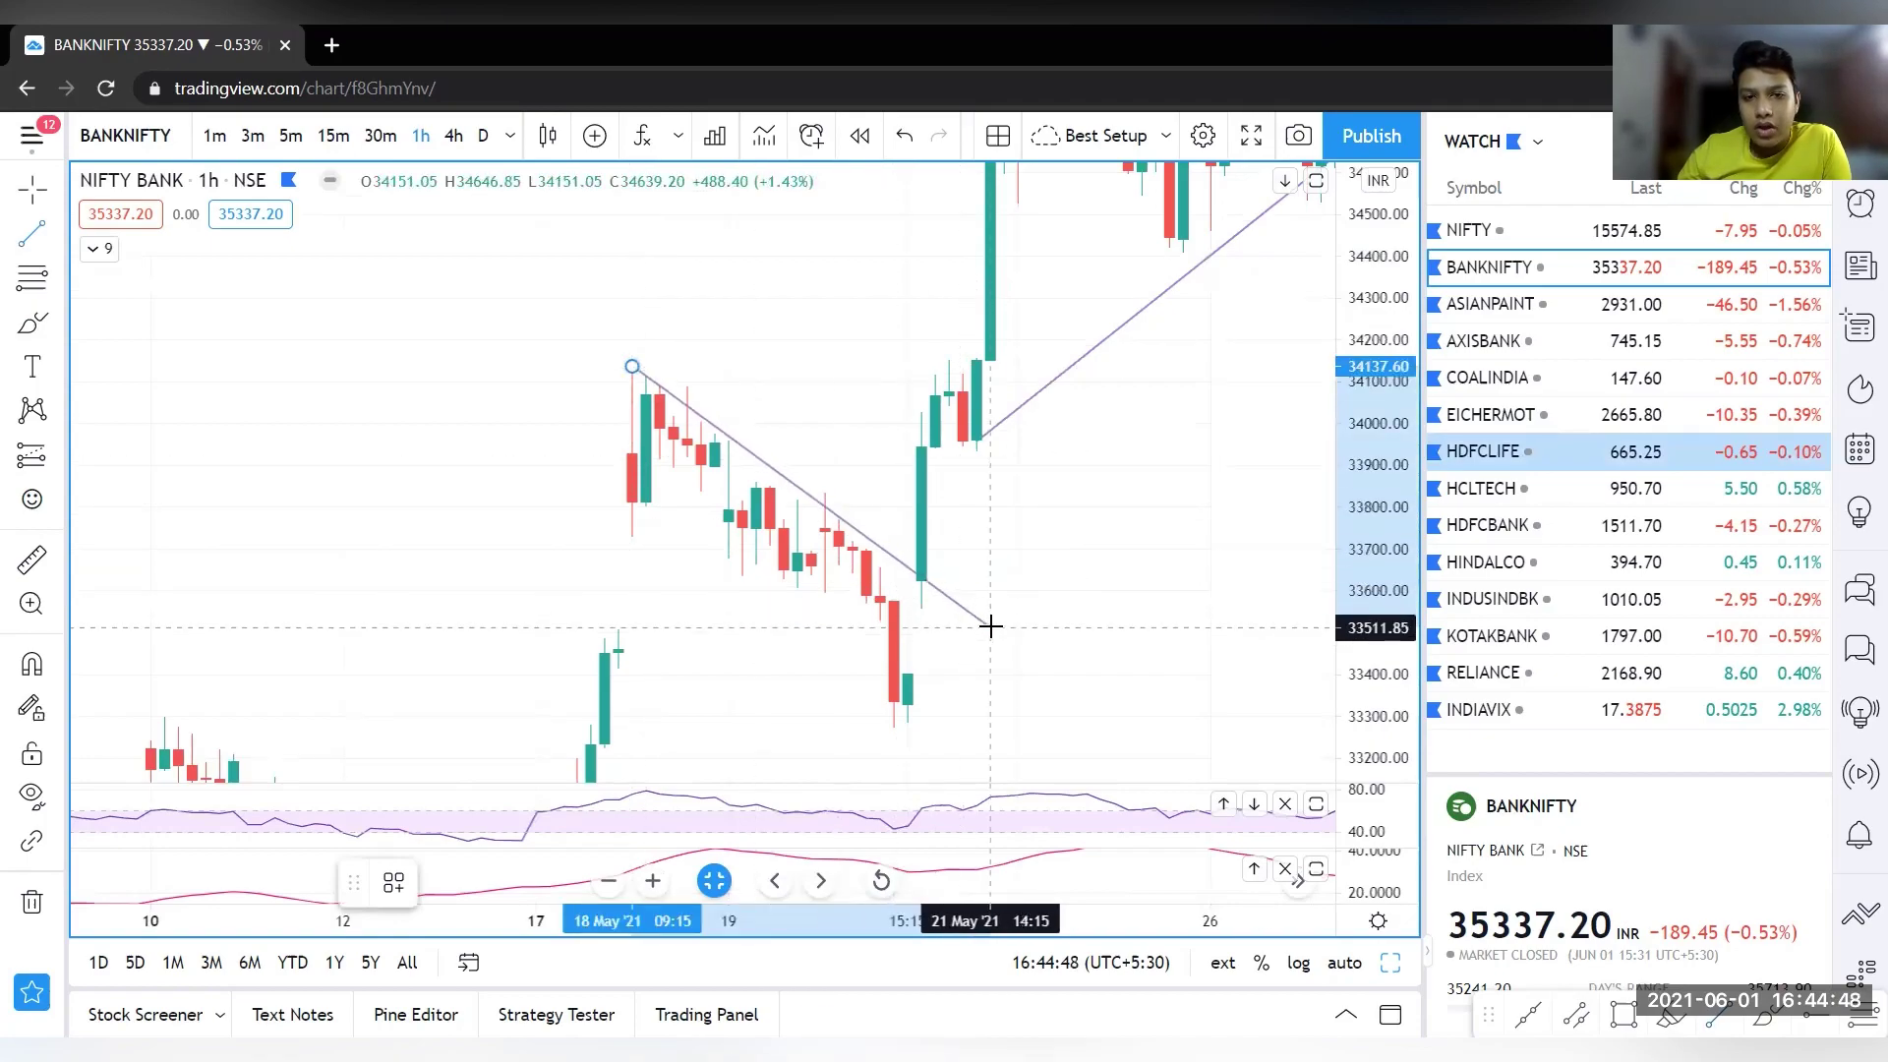
{"action": "left_click", "coordinate": [990, 626]}
{"action": "key", "text": "Delete"}
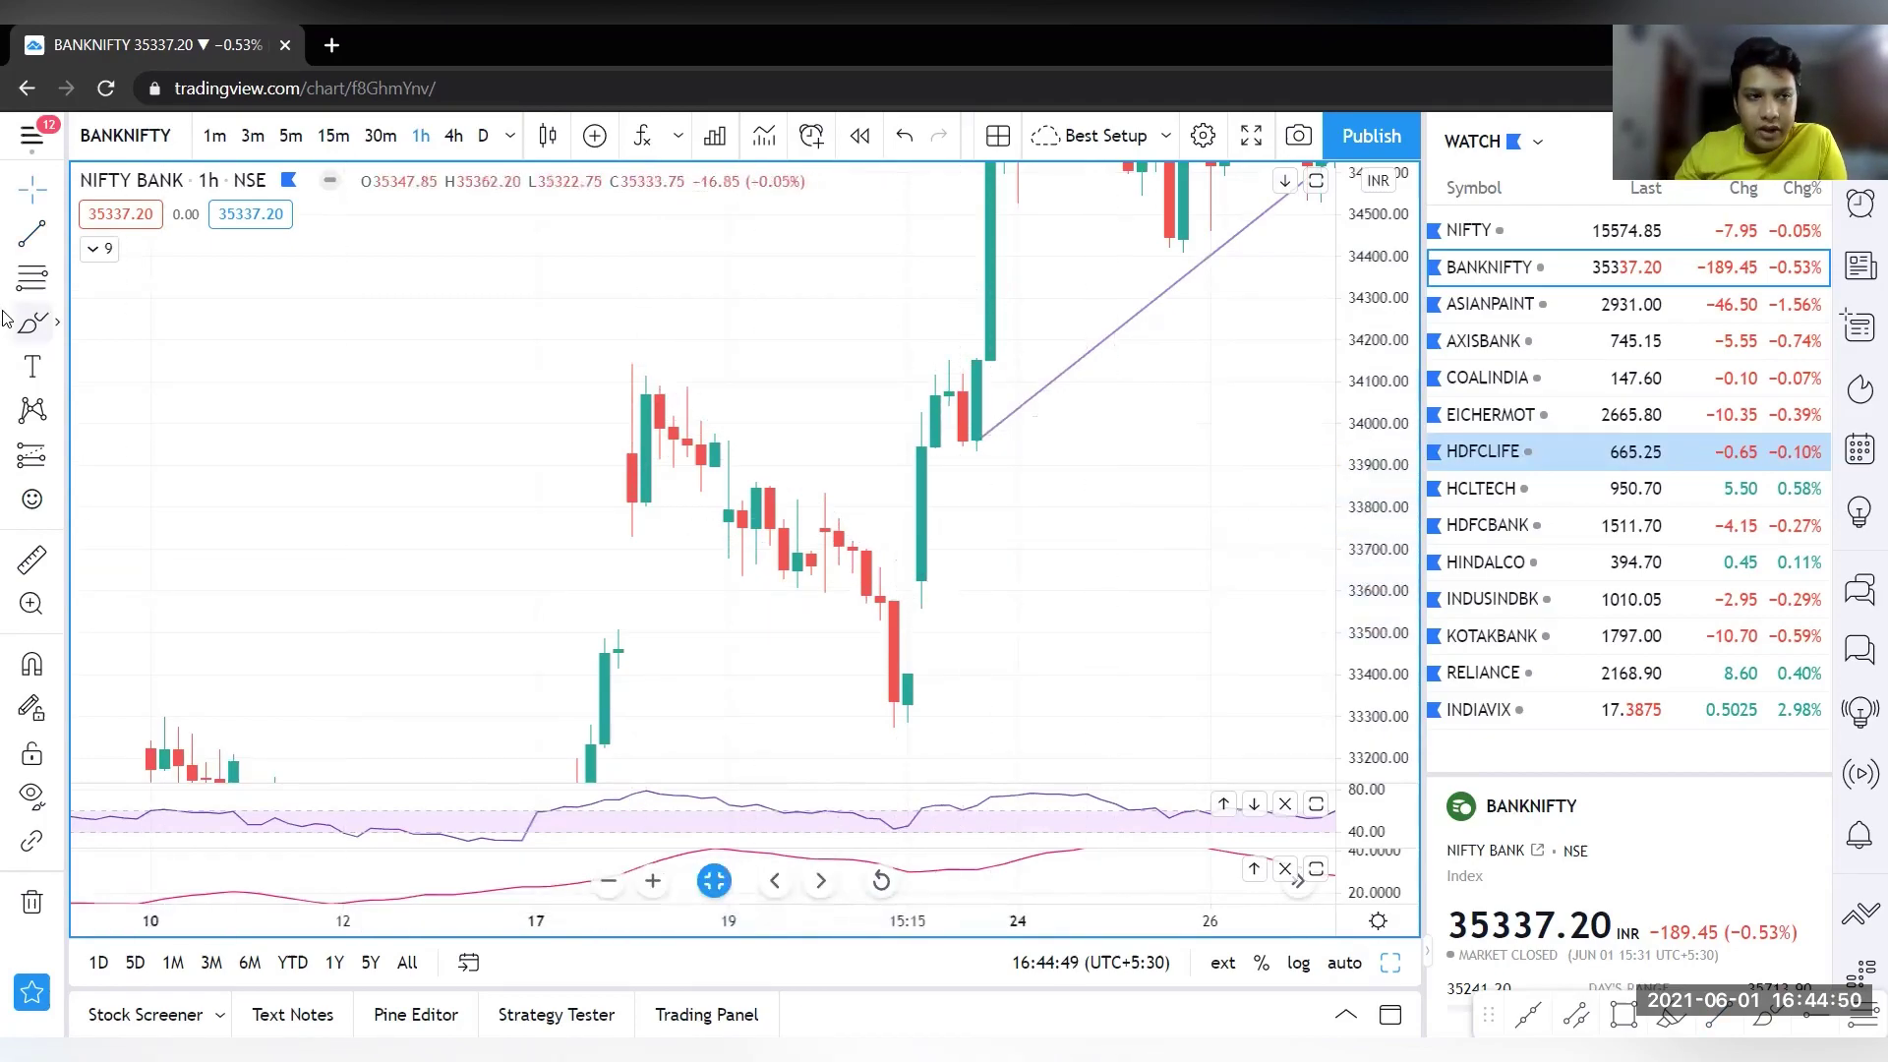
Brush-circle the 18–21 May highs and lows and sketch a diagonal across the lower highs
{"action": "left_click", "coordinate": [31, 322]}
{"action": "mouse_move", "coordinate": [662, 367]}
{"action": "left_mouse_down"}
{"action": "mouse_move", "coordinate": [603, 374]}
{"action": "mouse_move", "coordinate": [652, 361]}
{"action": "left_mouse_up"}
{"action": "left_click_drag", "start_coordinate": [639, 499], "coordinate": [651, 497]}
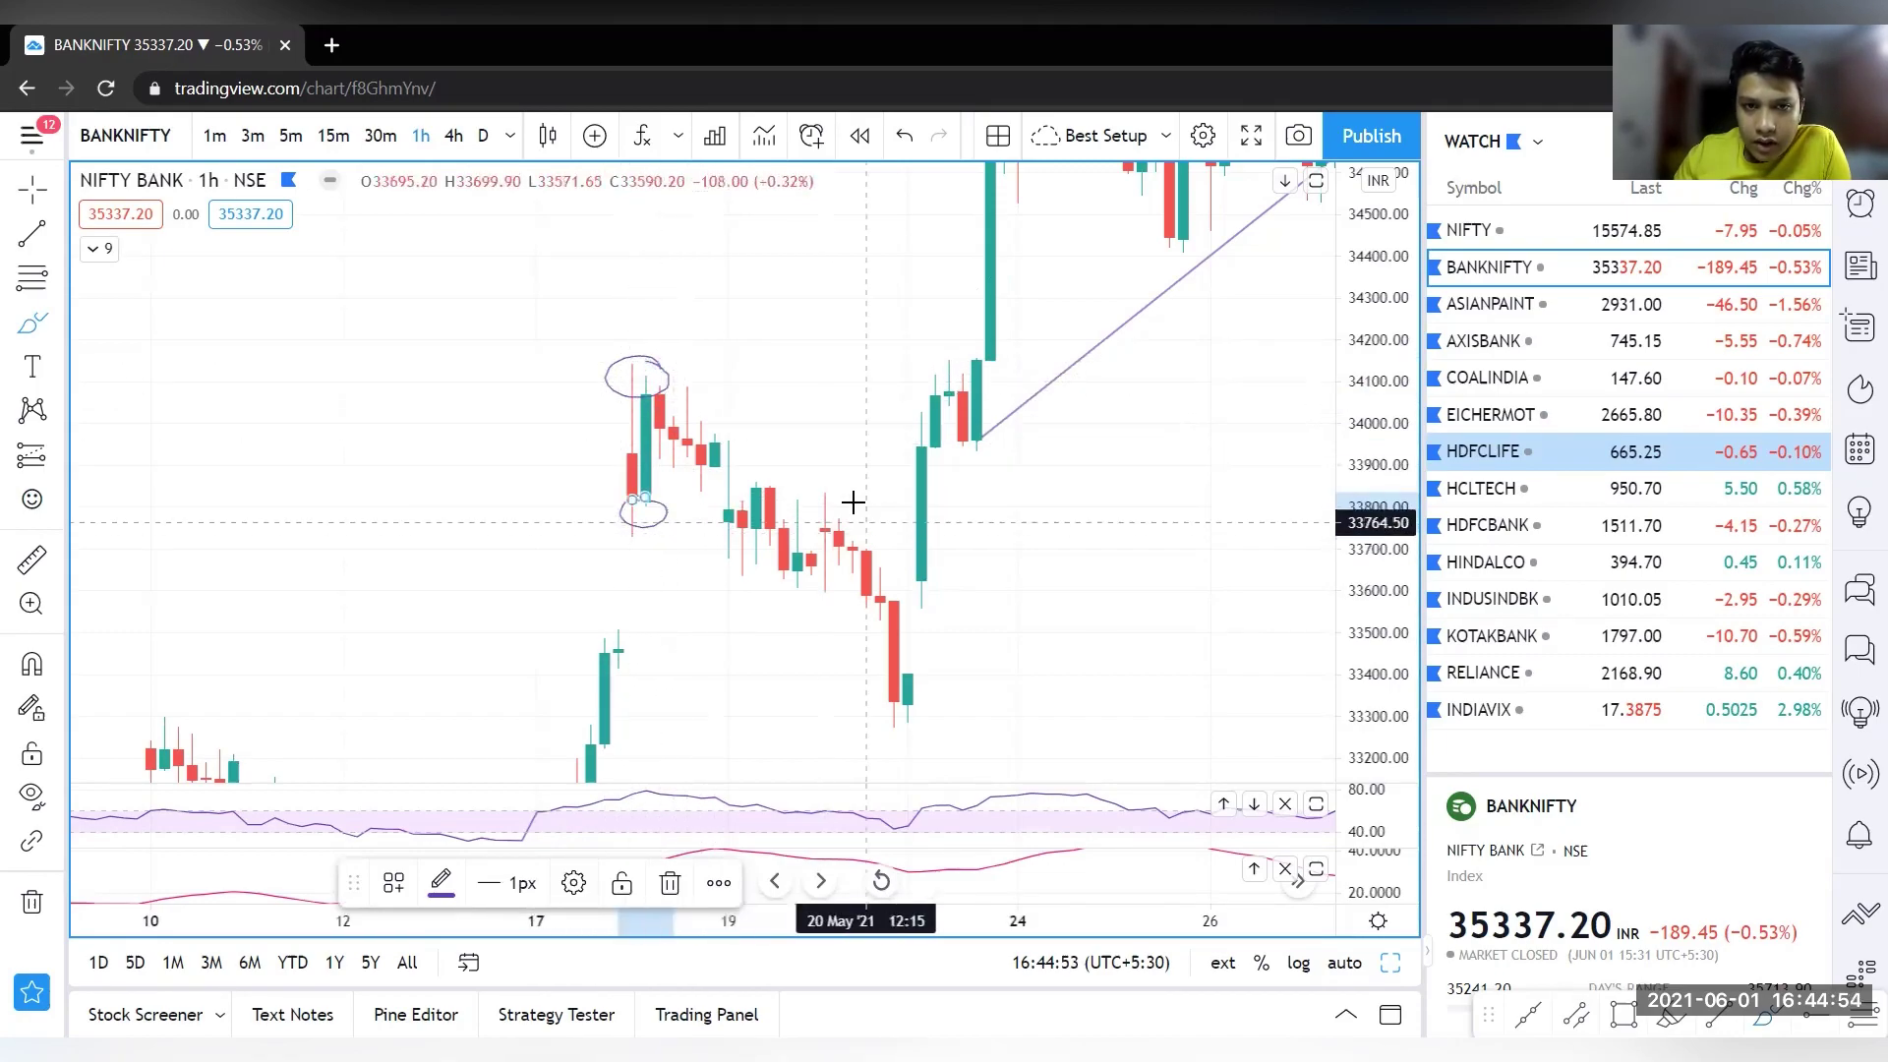
{"action": "mouse_move", "coordinate": [822, 484]}
{"action": "left_mouse_down"}
{"action": "mouse_move", "coordinate": [752, 503]}
{"action": "mouse_move", "coordinate": [797, 464]}
{"action": "left_mouse_up"}
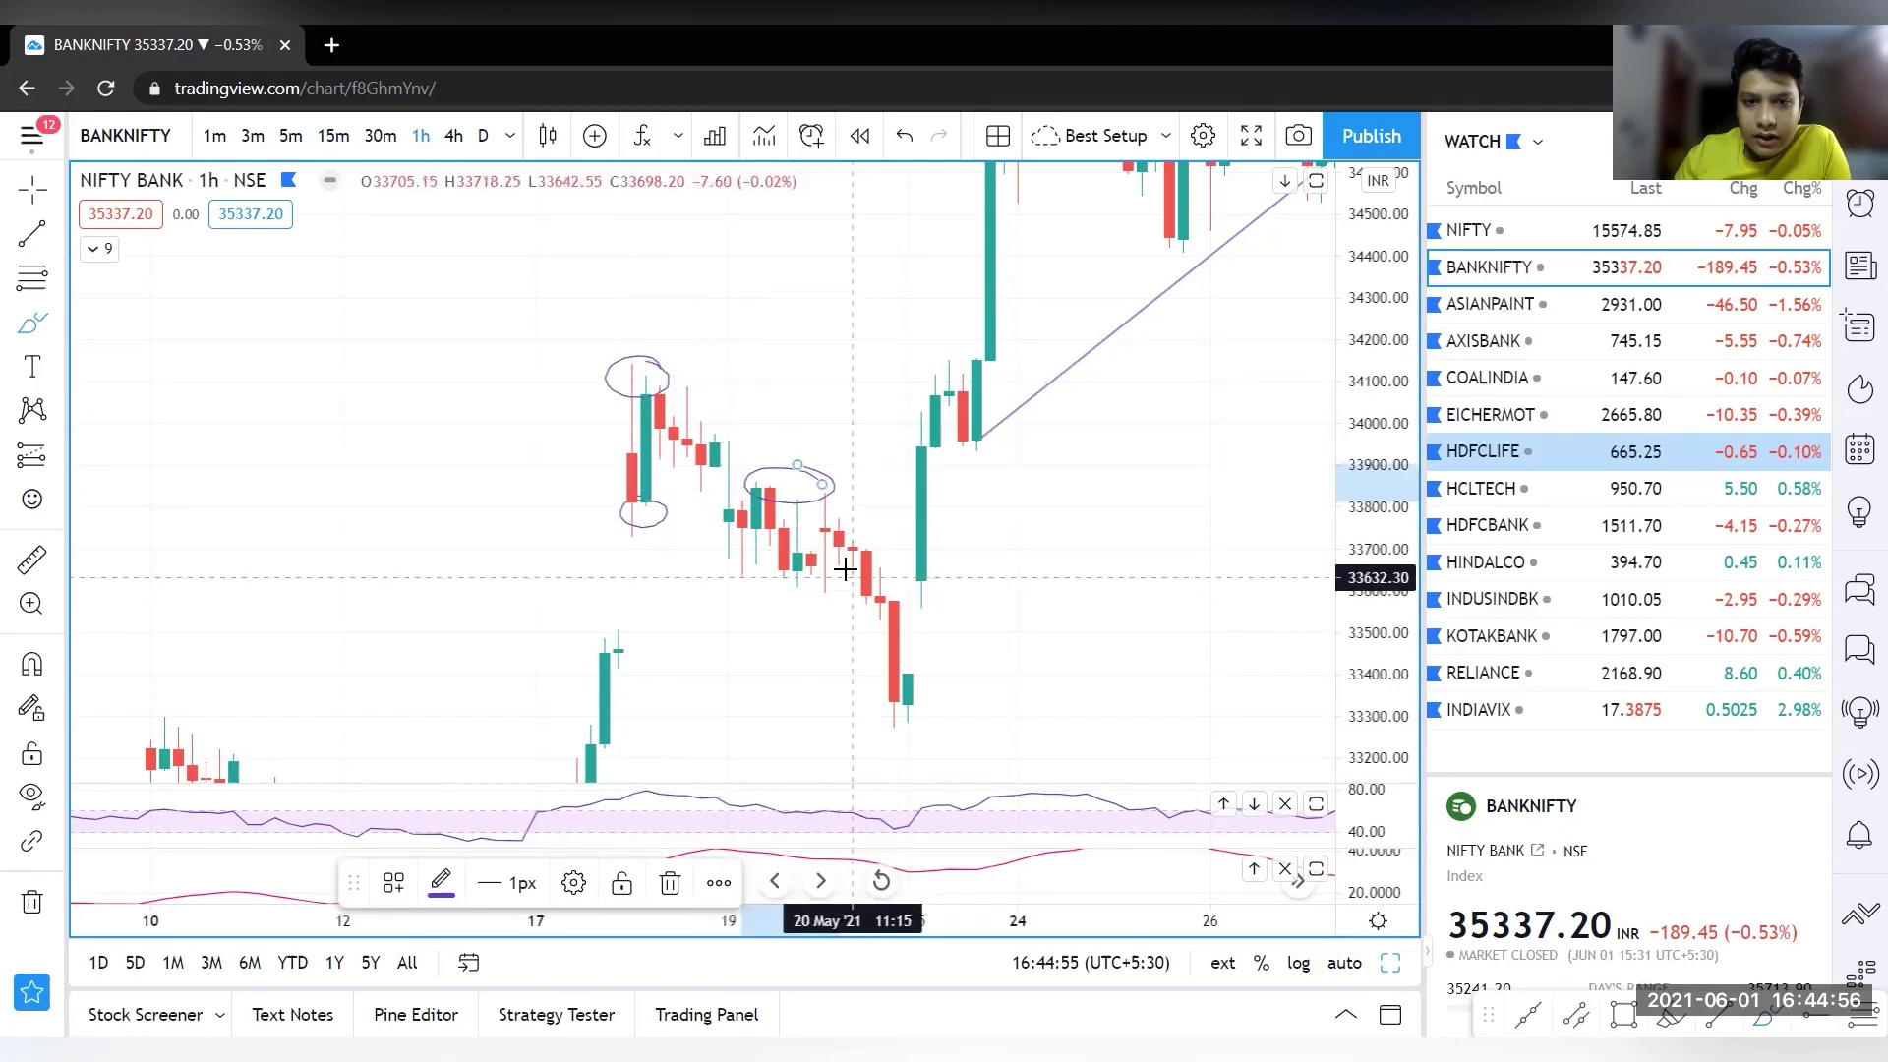
{"action": "left_click_drag", "start_coordinate": [845, 569], "coordinate": [902, 593]}
{"action": "mouse_move", "coordinate": [907, 688]}
{"action": "left_mouse_down"}
{"action": "mouse_move", "coordinate": [918, 708]}
{"action": "mouse_move", "coordinate": [905, 693]}
{"action": "left_mouse_up"}
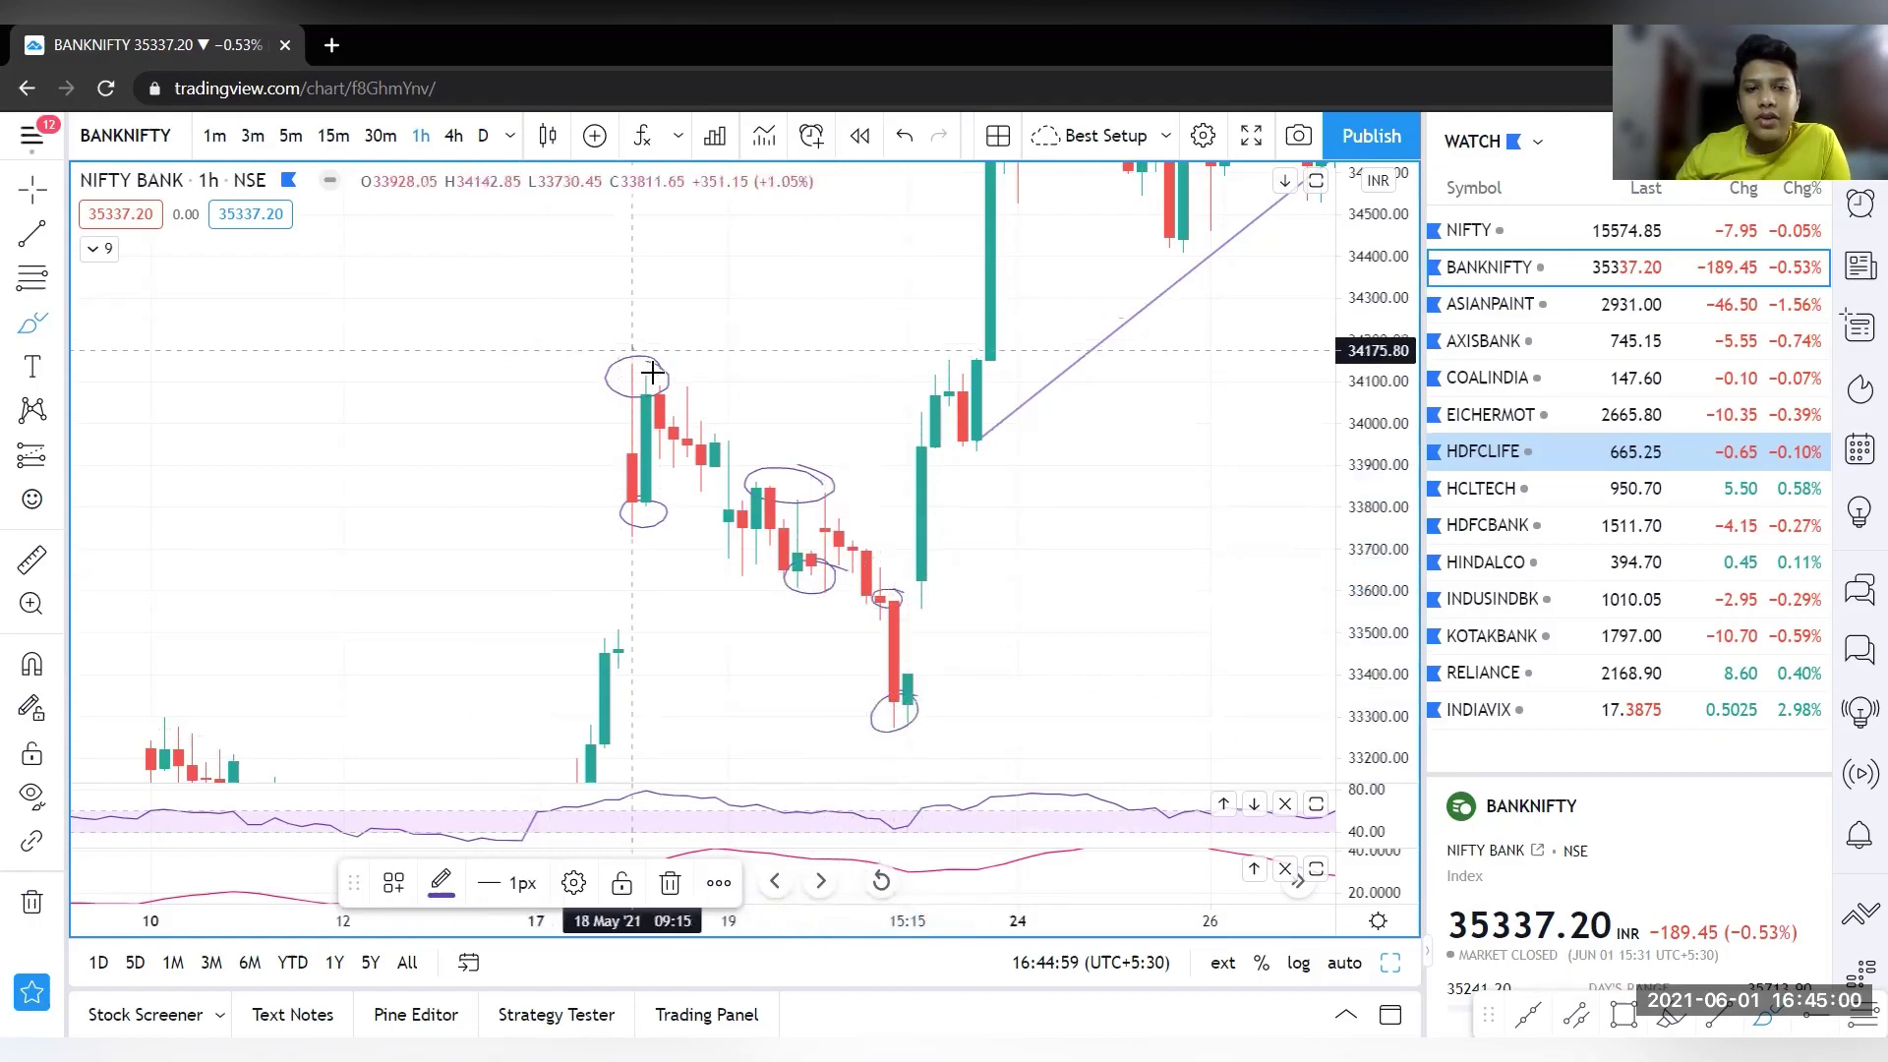
{"action": "left_click_drag", "start_coordinate": [634, 351], "coordinate": [960, 599]}
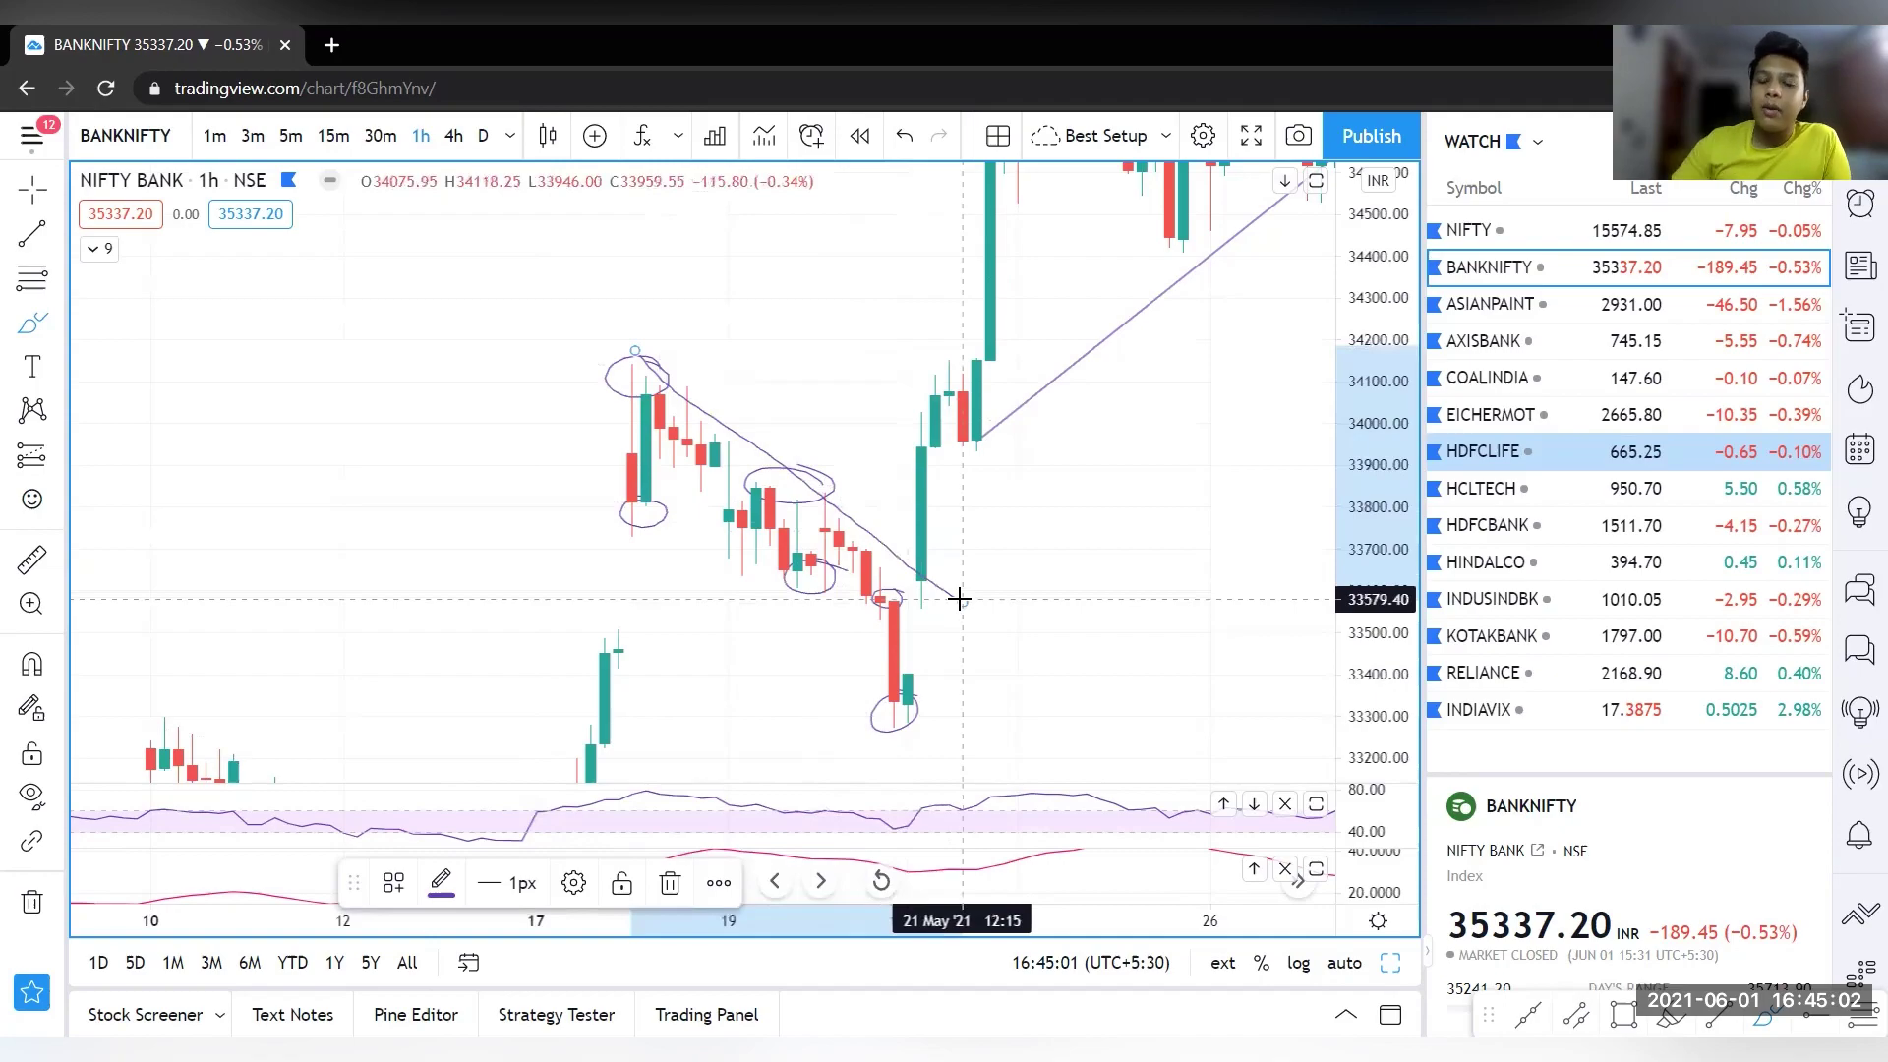
{"action": "key", "text": "Escape"}
{"action": "key", "text": "ctrl+z"}
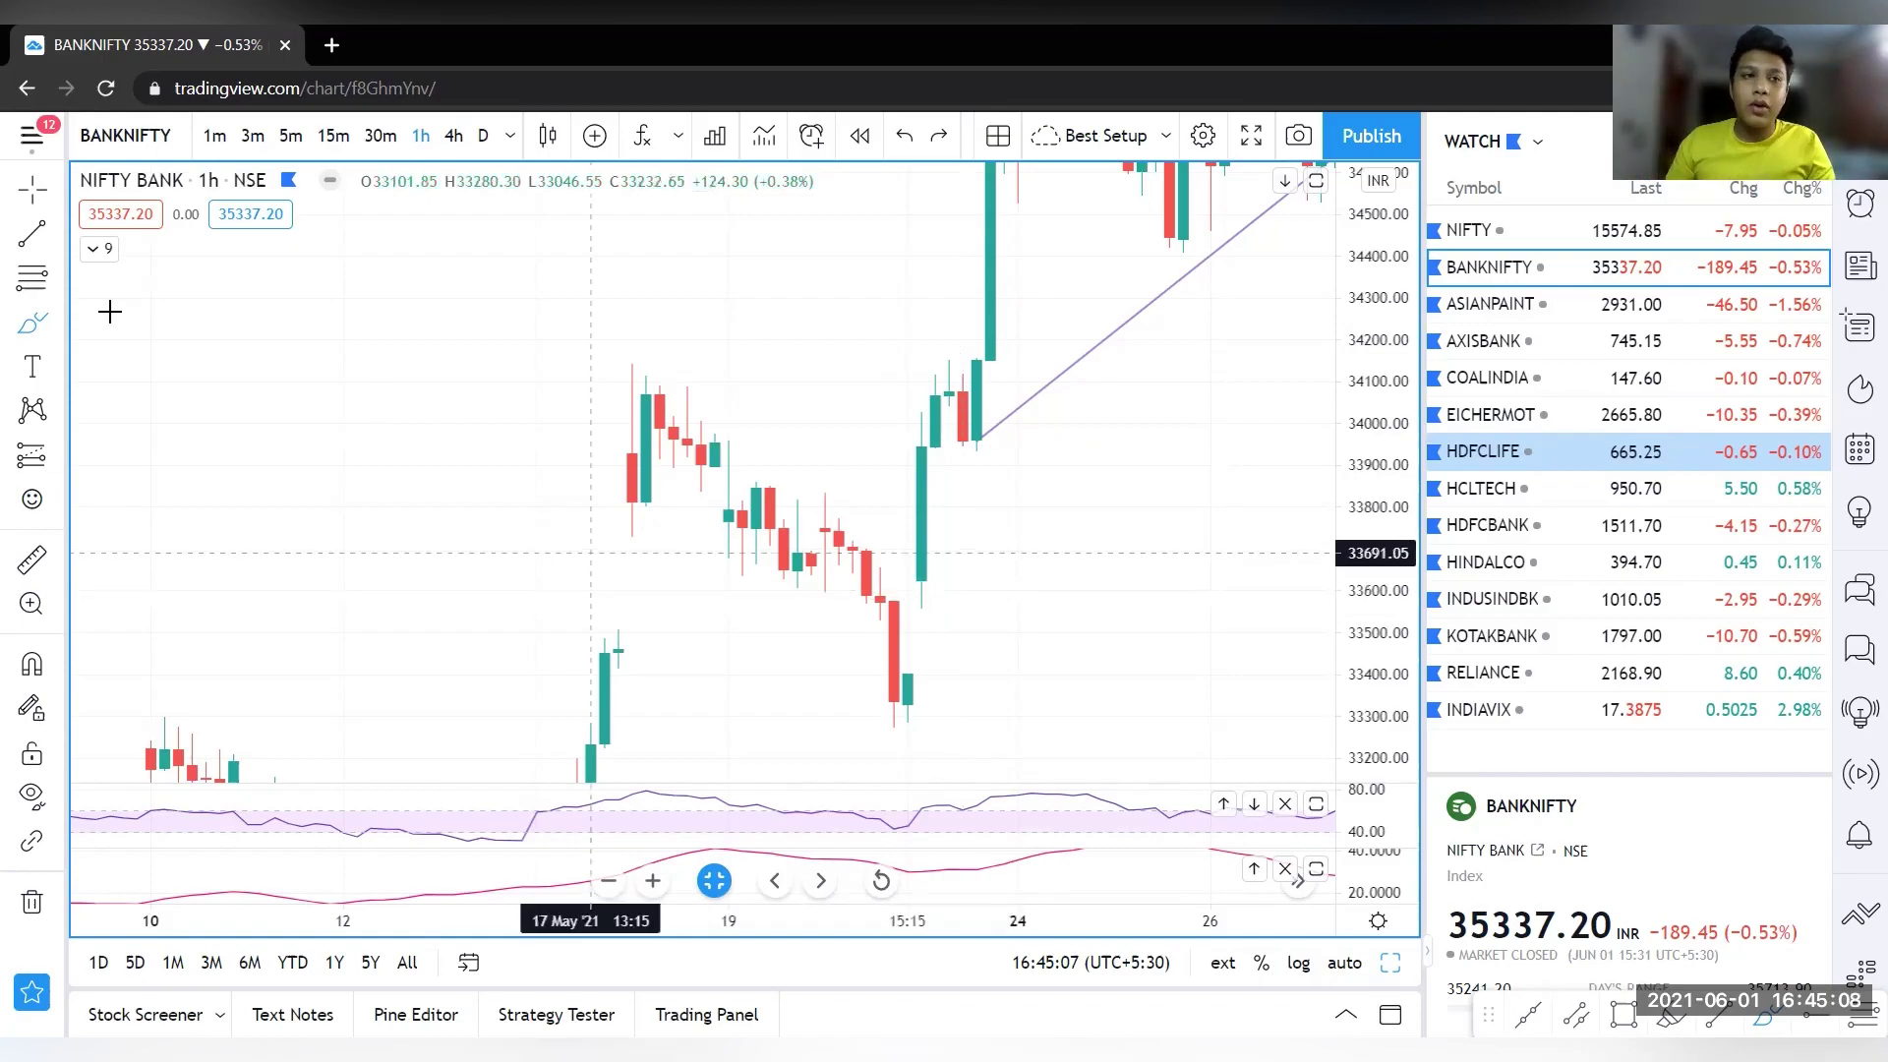
Draw a descending trend line from the 18 May high past the 21 May breakout candle
{"action": "left_click", "coordinate": [632, 362]}
{"action": "left_click", "coordinate": [1037, 545]}
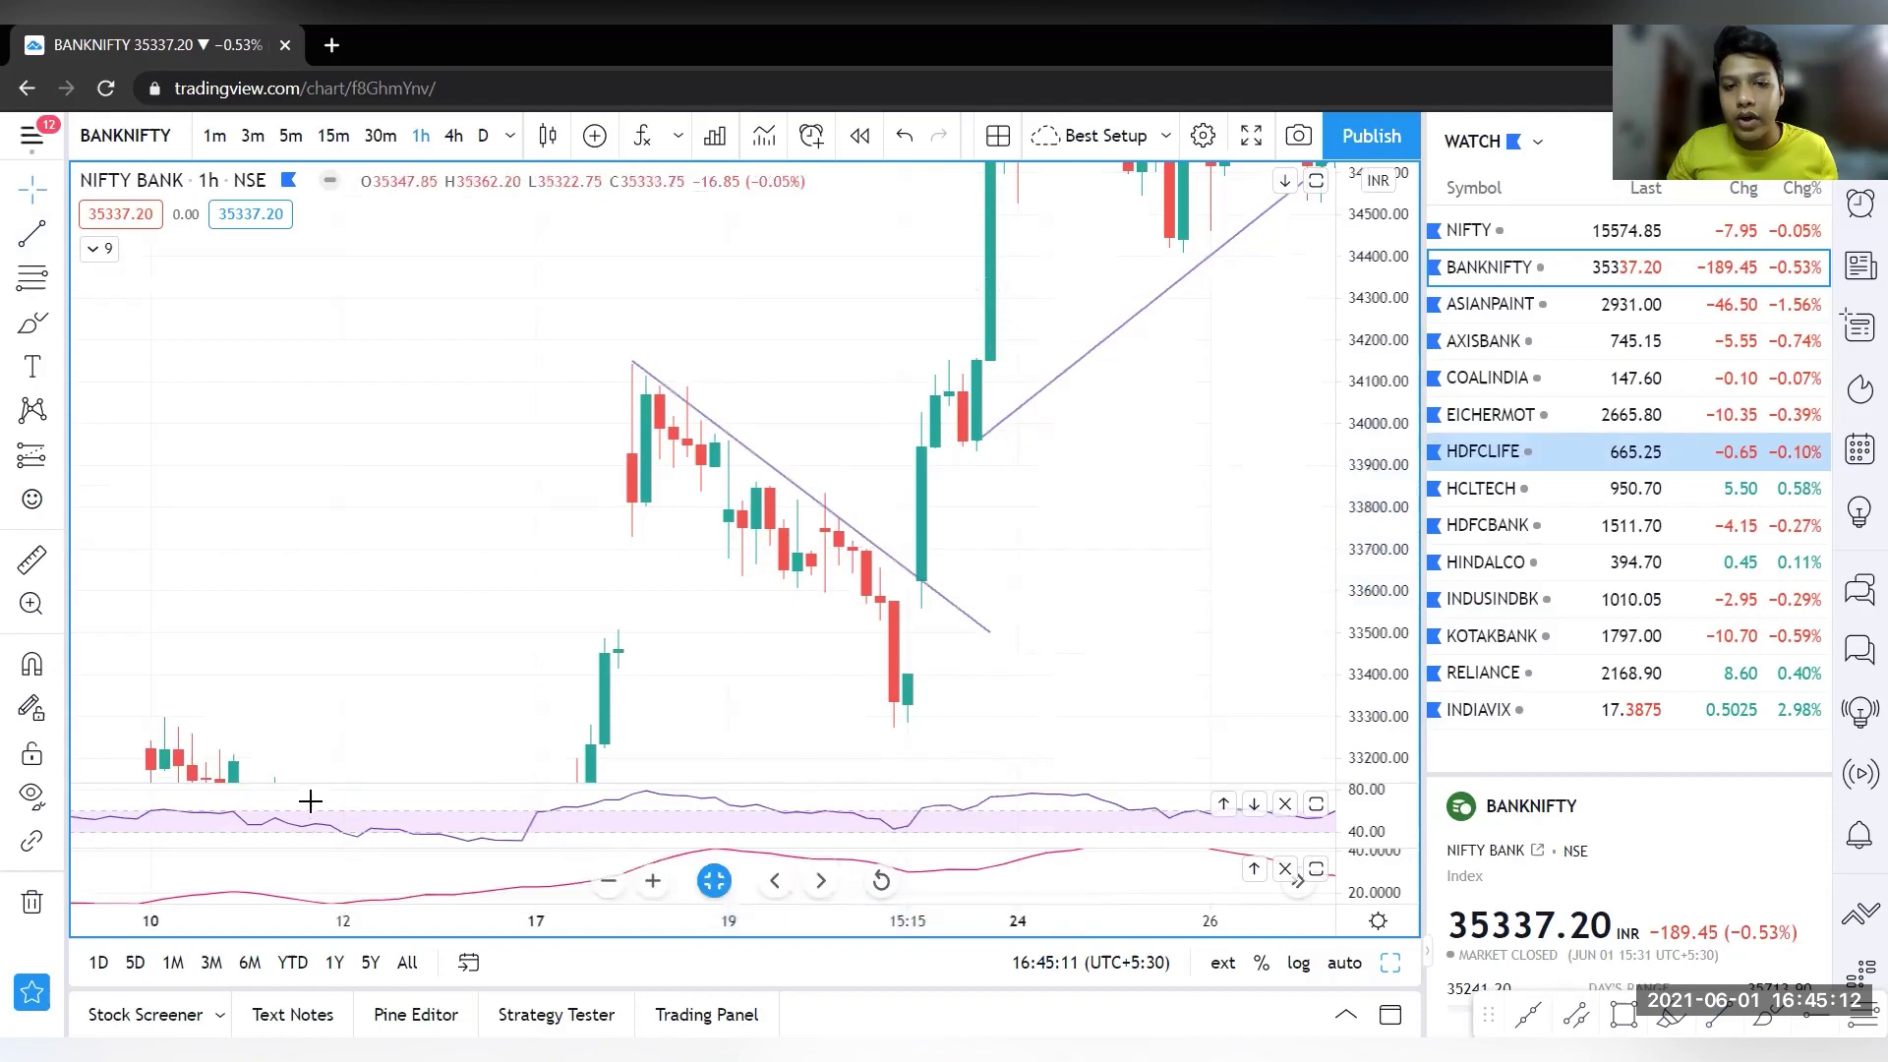
{"action": "scroll", "coordinate": [307, 787], "scroll_direction": "up", "scroll_amount": 5}
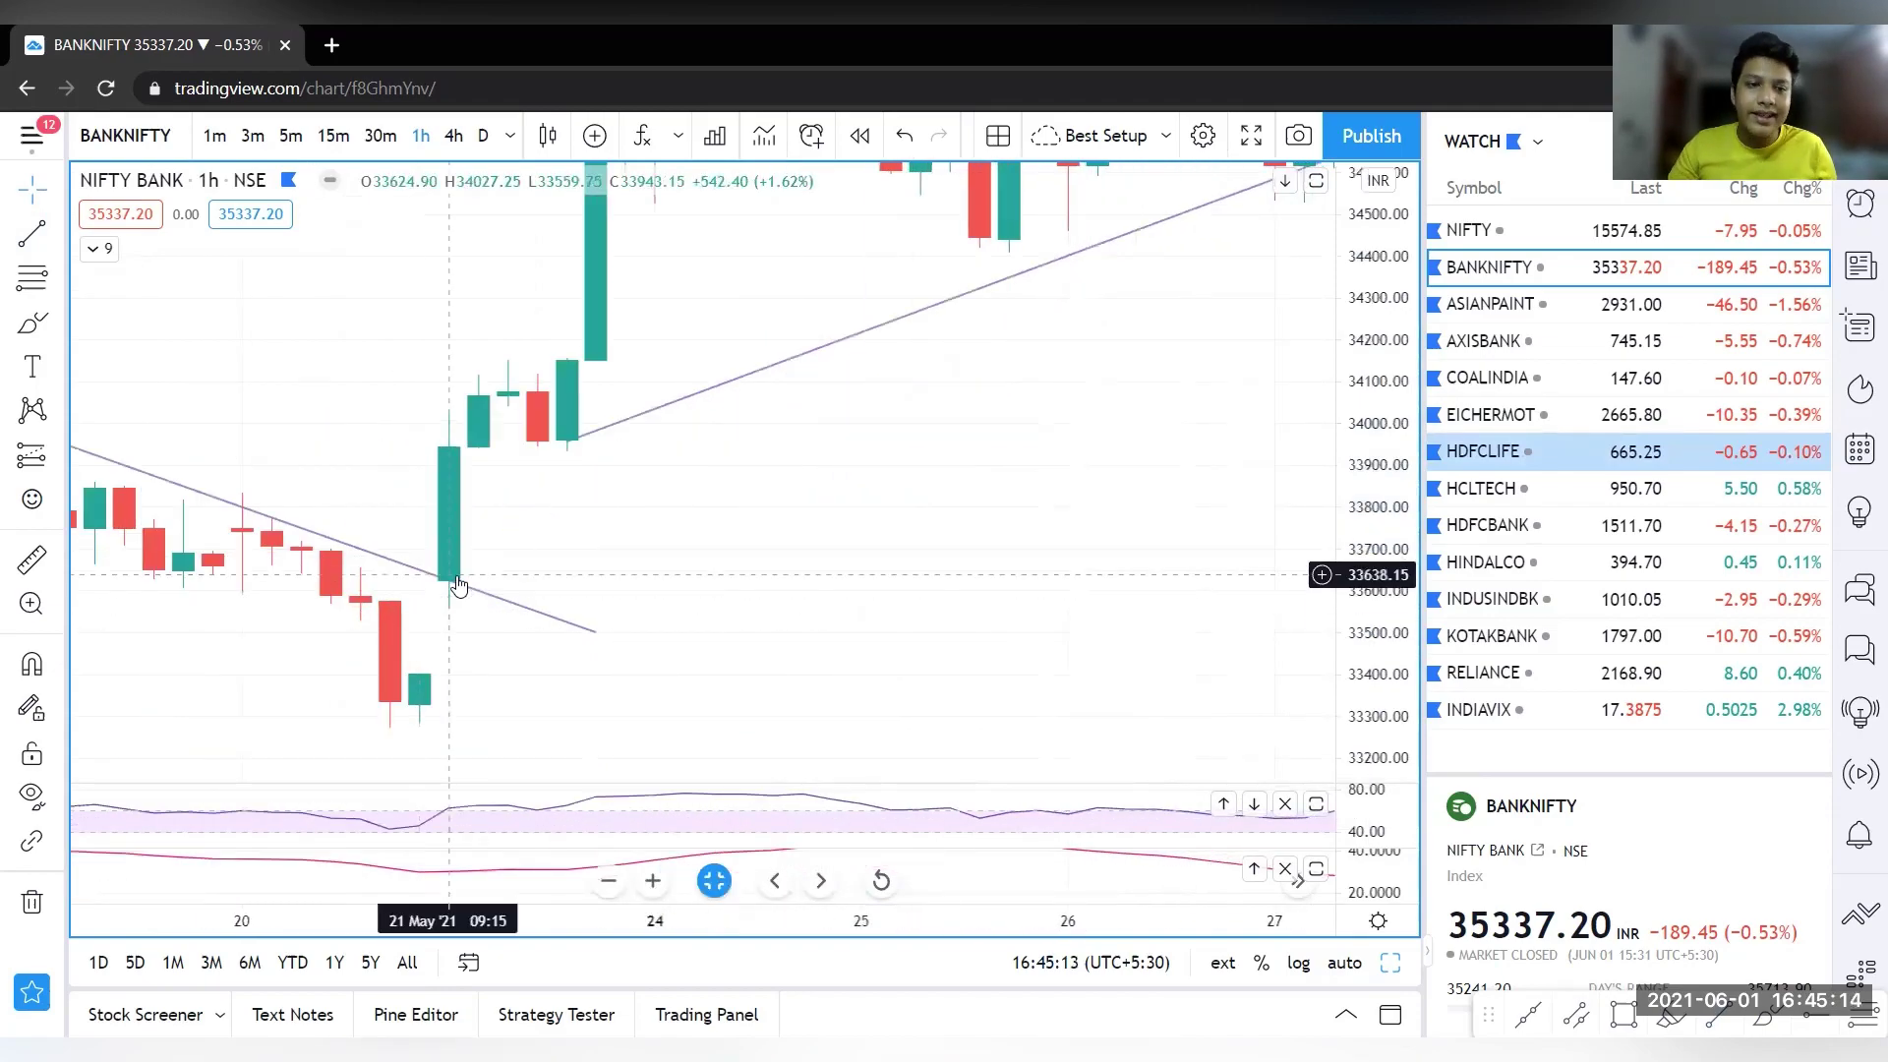
{"action": "scroll", "coordinate": [666, 598], "scroll_direction": "down", "scroll_amount": 3}
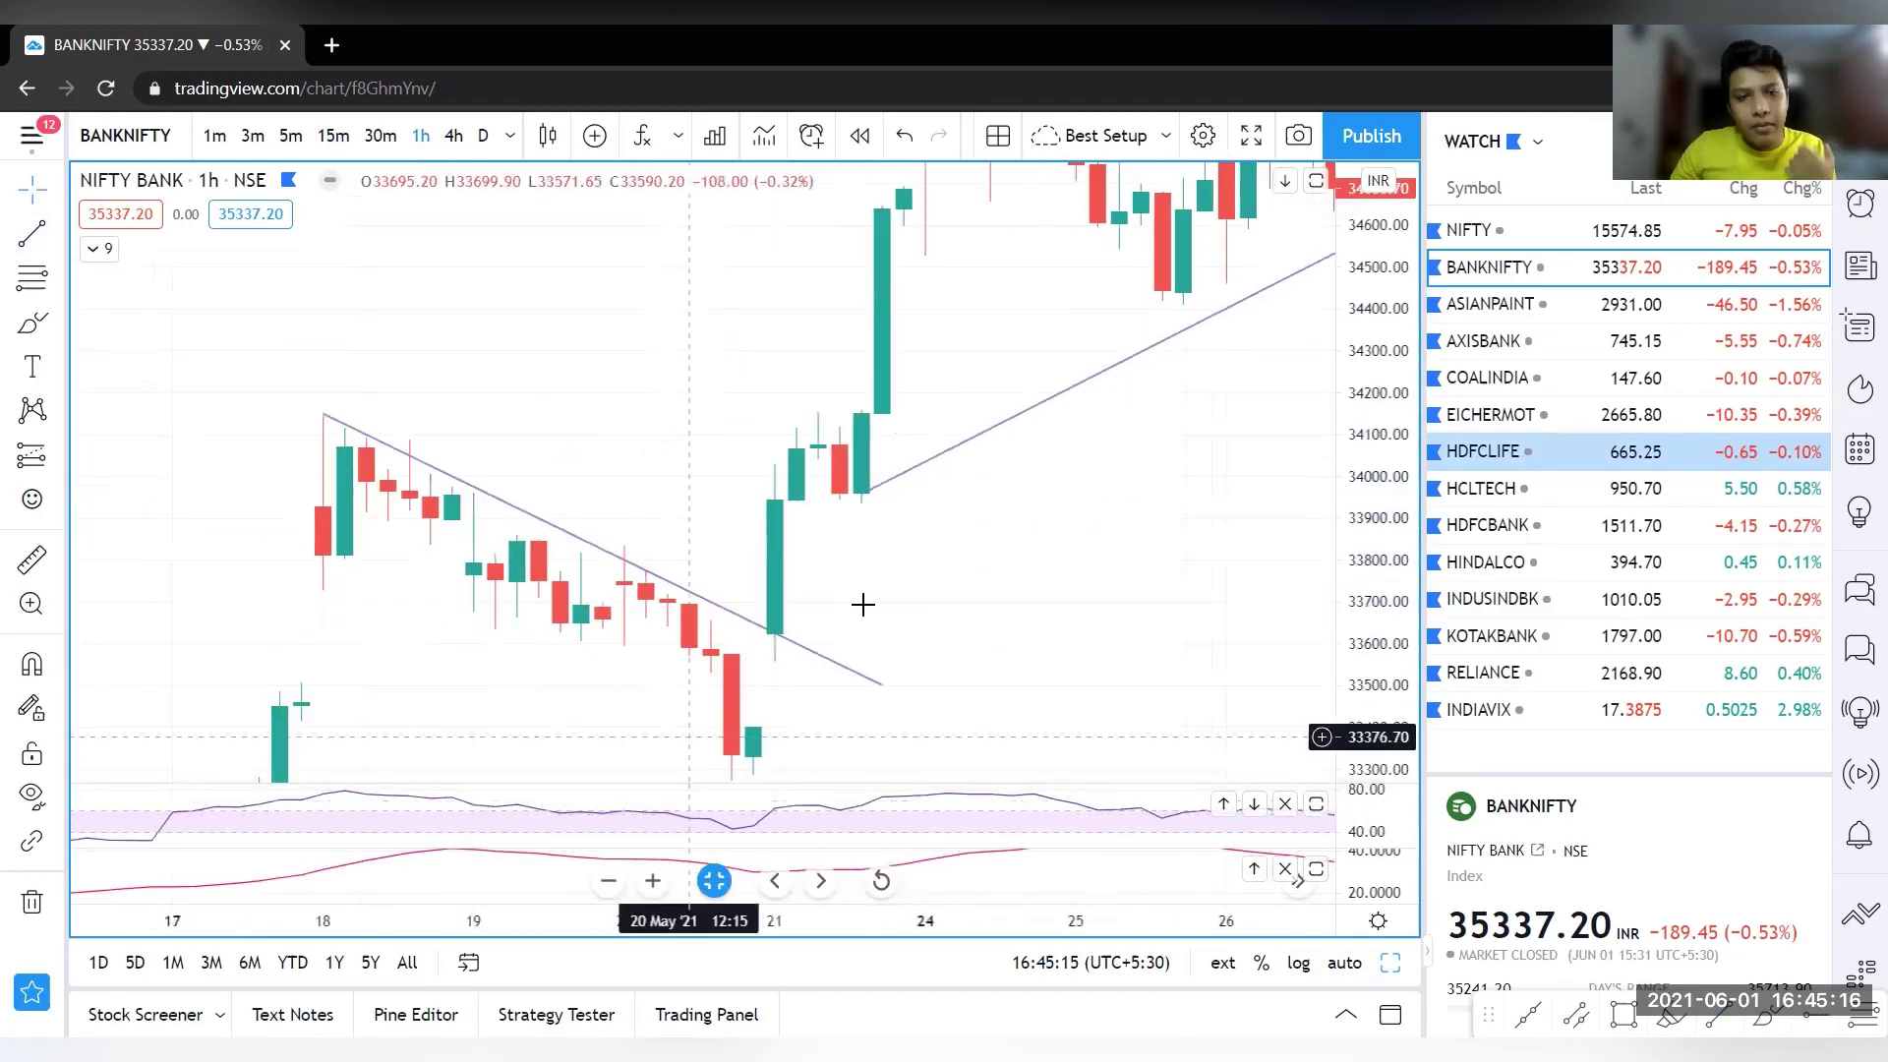
{"action": "scroll", "coordinate": [1256, 426], "scroll_direction": "down", "scroll_amount": 3}
{"action": "left_click_drag", "start_coordinate": [1238, 491], "coordinate": [1168, 531]}
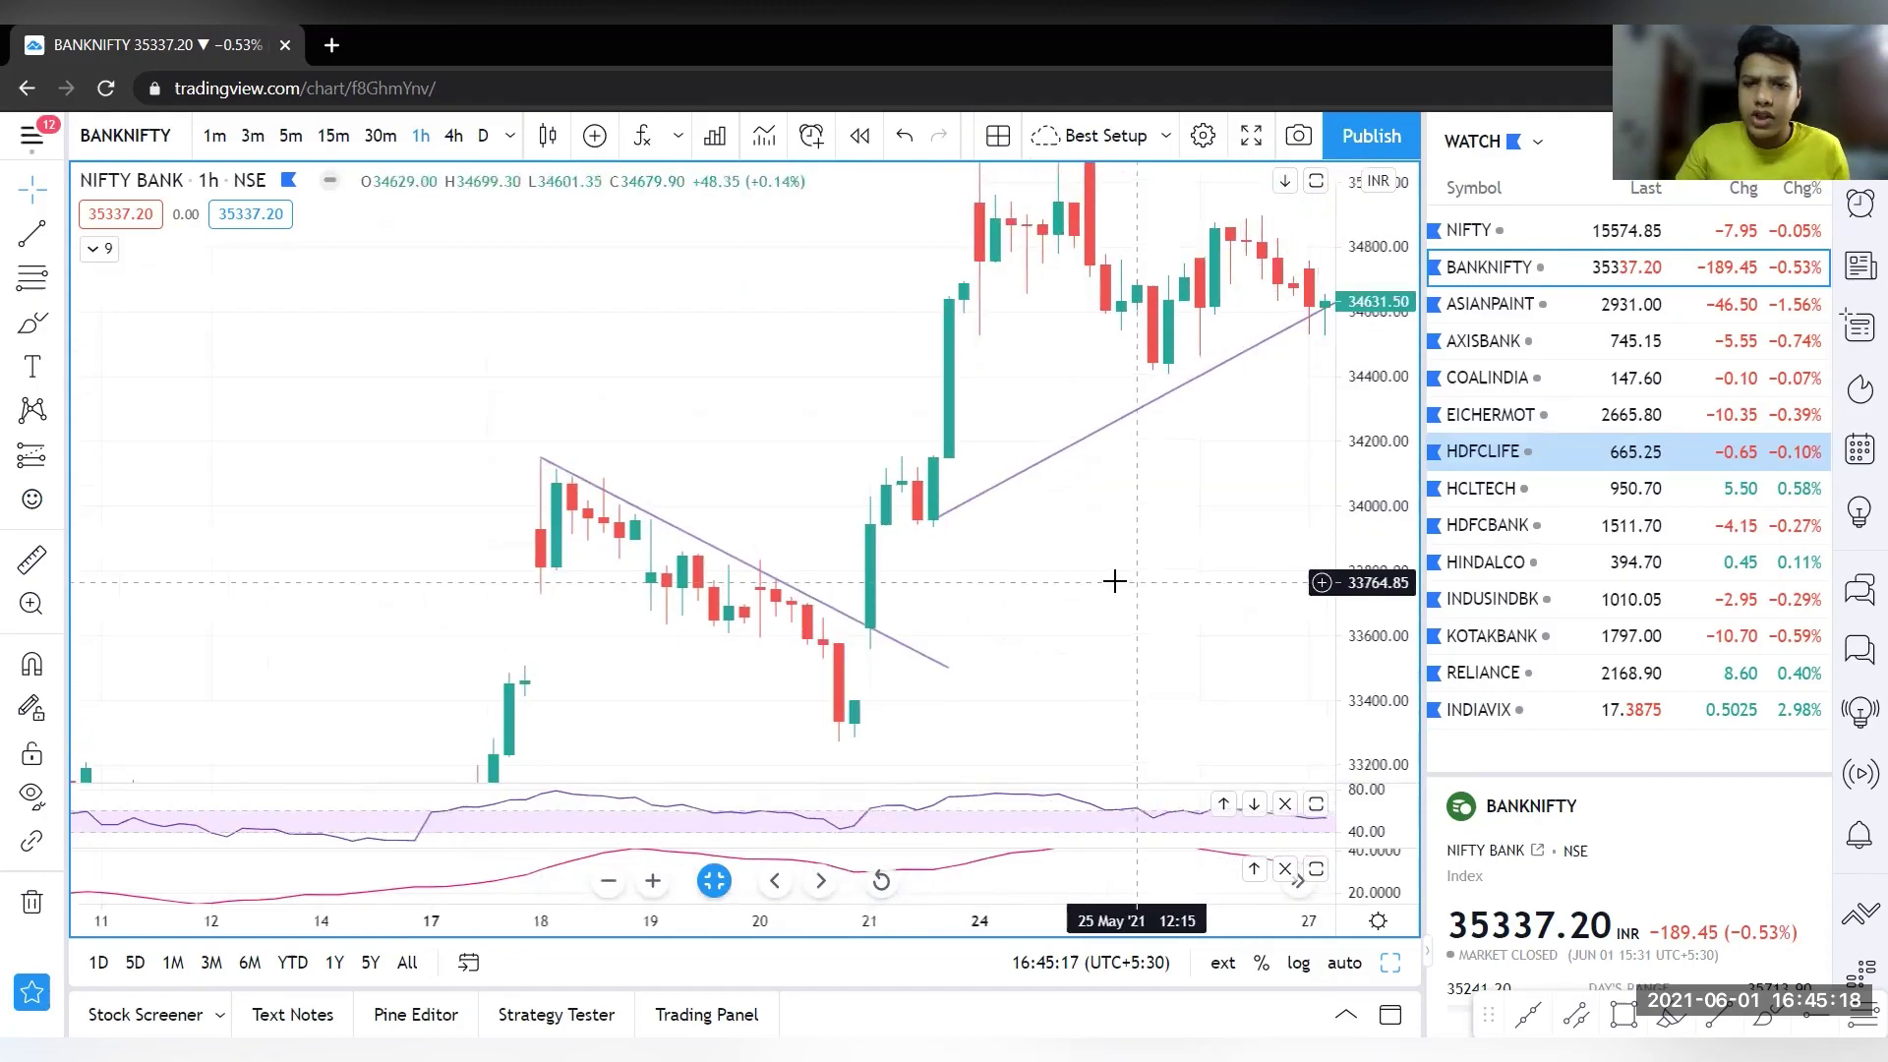
Measure the rise after the breakout candle, clear the measurement, and reveal earlier candles
{"action": "left_click", "coordinate": [919, 636], "text": "shift"}
{"action": "left_click", "coordinate": [1087, 635]}
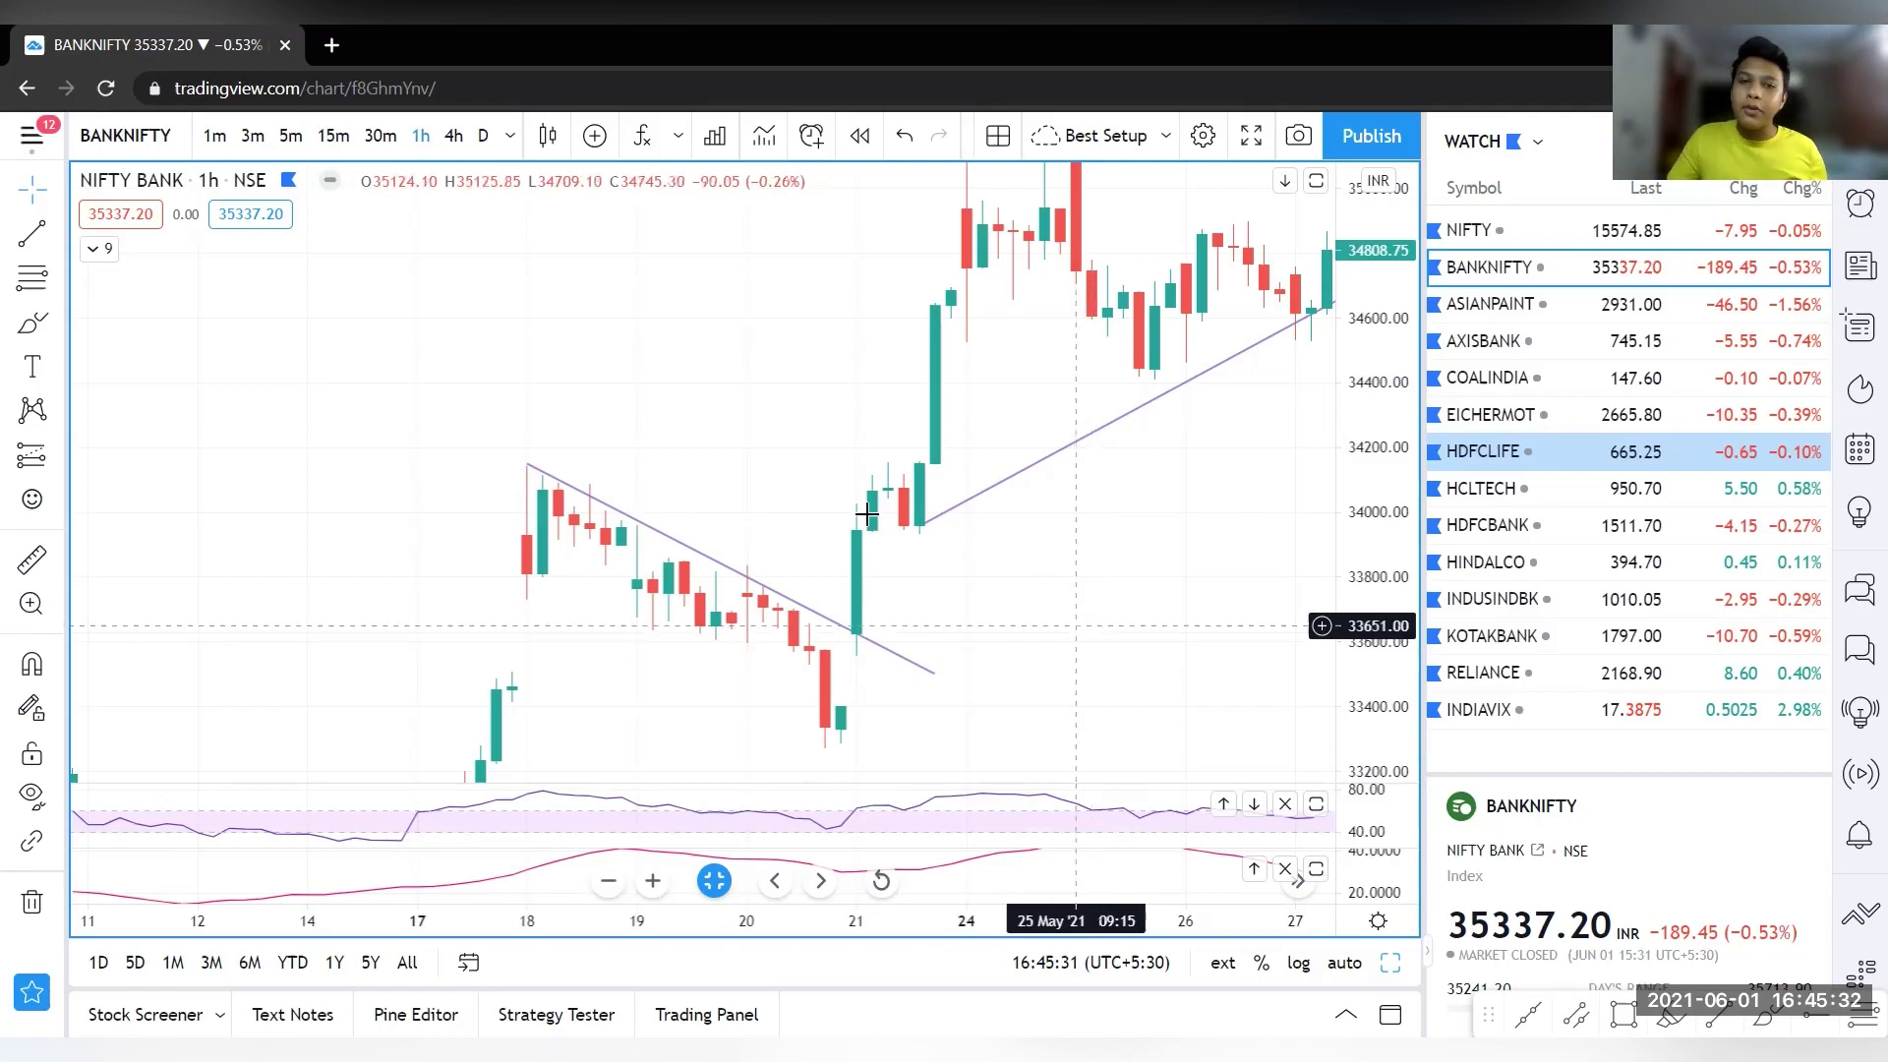
{"action": "left_click_drag", "start_coordinate": [840, 423], "coordinate": [866, 397]}
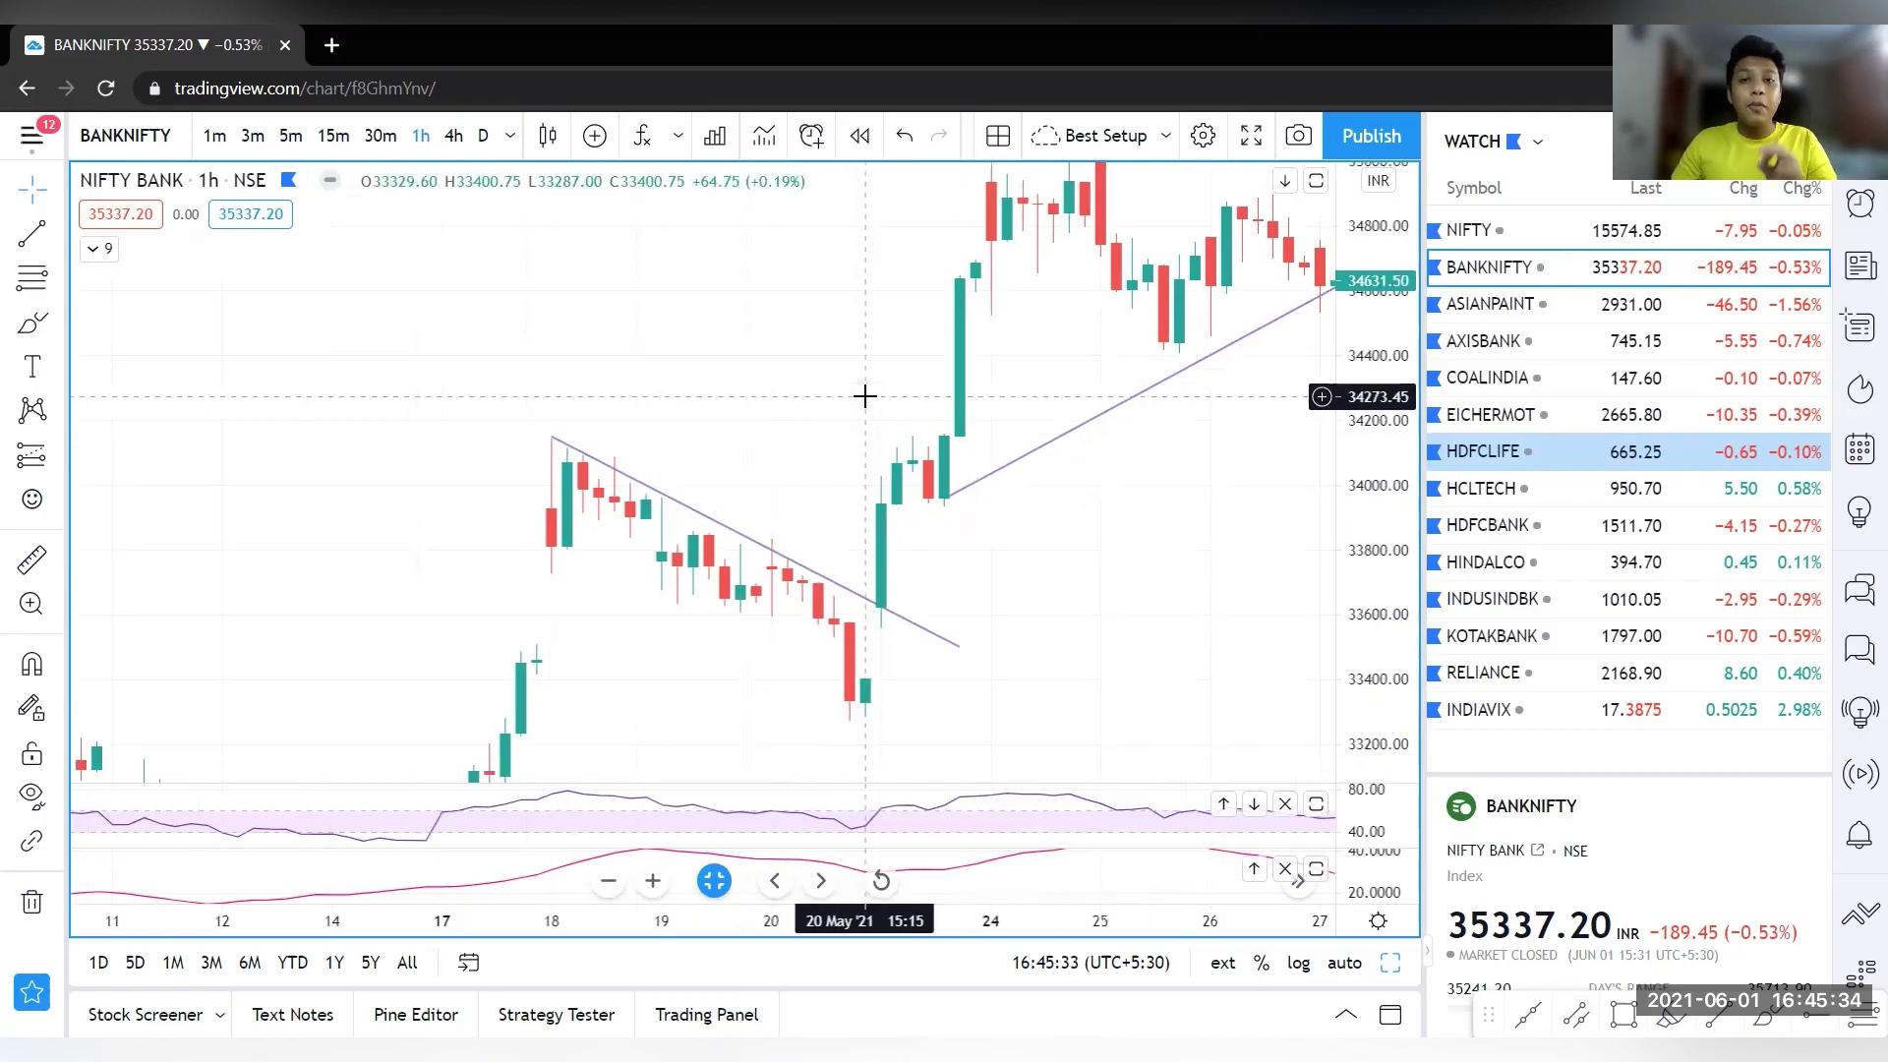